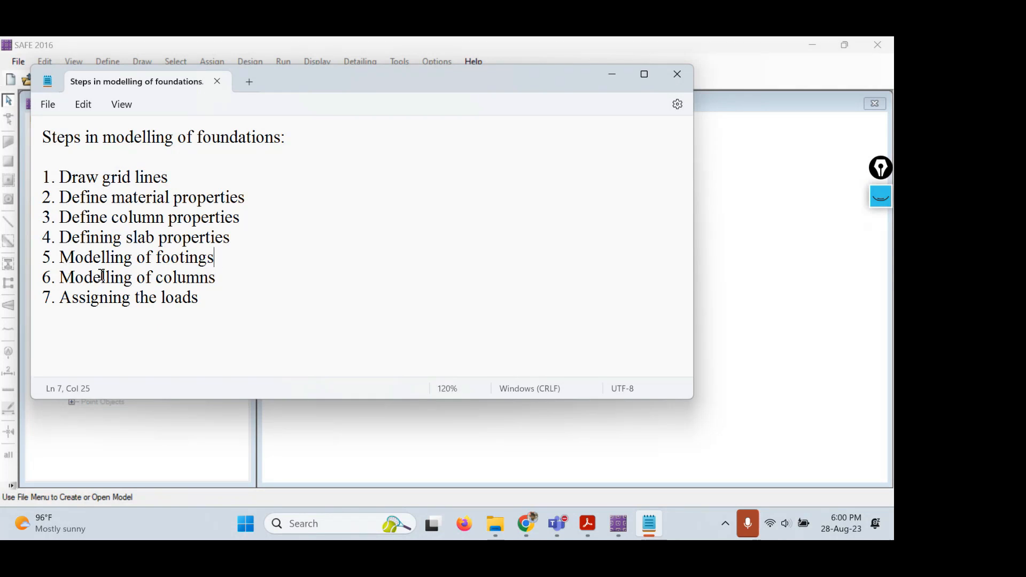
Mark the load assignment step in the notes, and review the C1 and C2 column data in Sample Project.pdf
left_click_drag(215, 298, 63, 300)
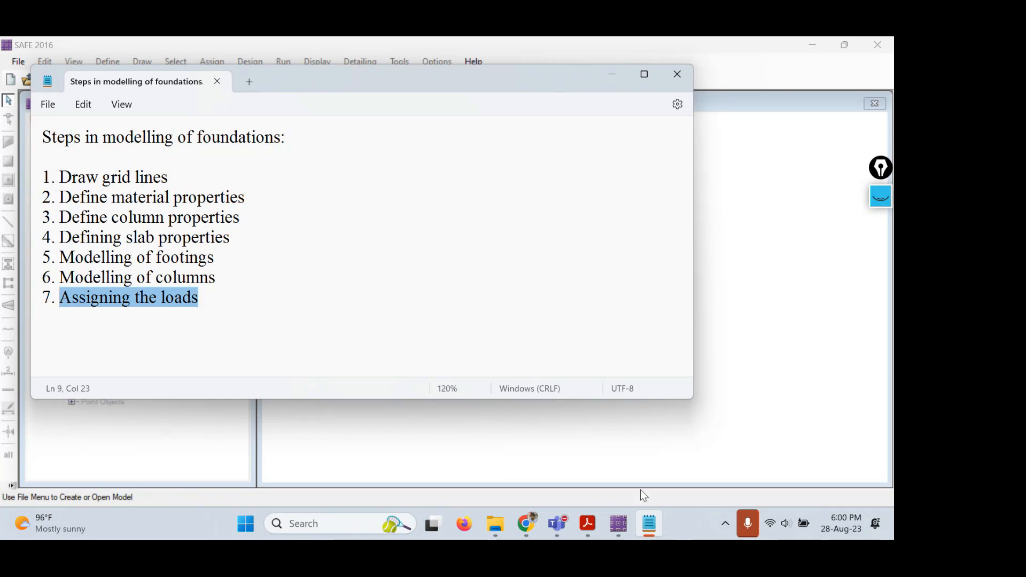
left_click(587, 523)
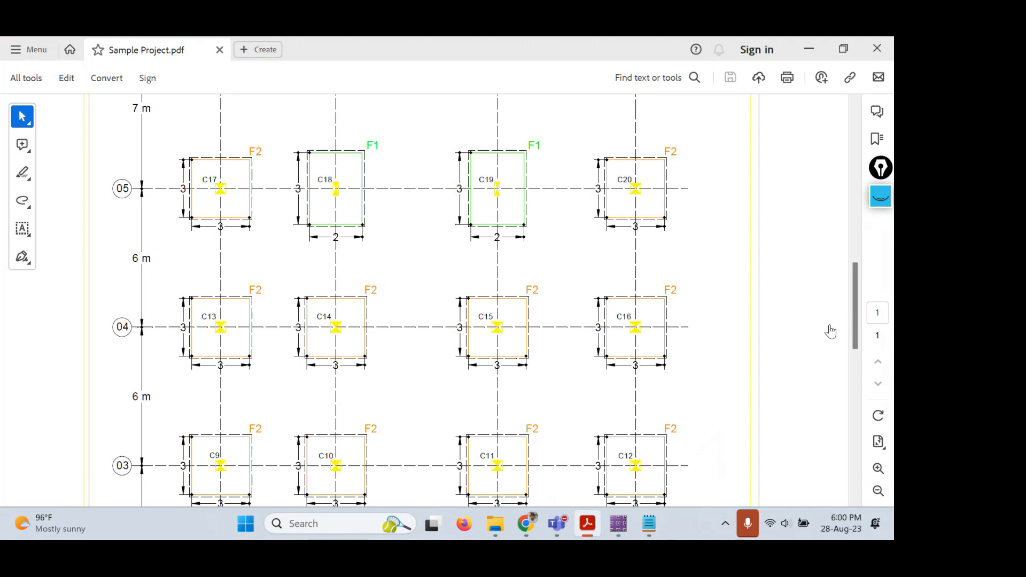
scroll(474, 261, "up", 8)
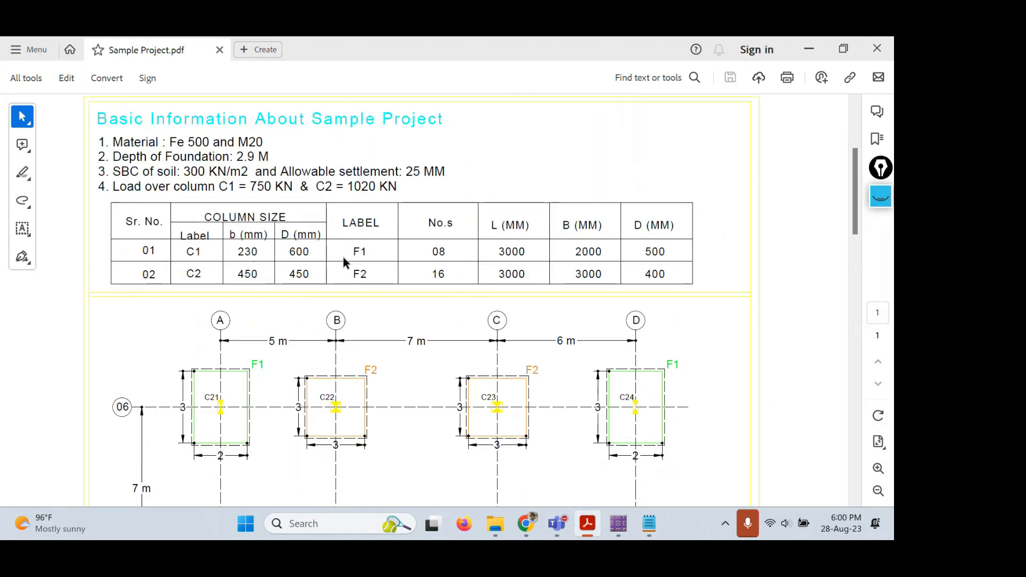
double_click(194, 251)
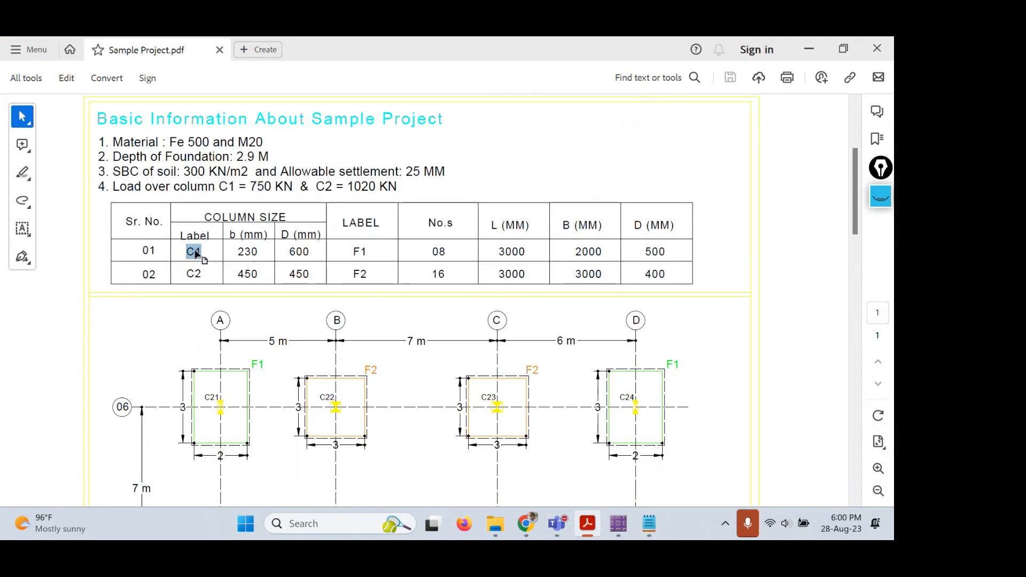
mouse_move(187, 252)
left_mouse_down()
mouse_move(210, 252)
mouse_move(193, 252)
mouse_move(201, 274)
left_mouse_up()
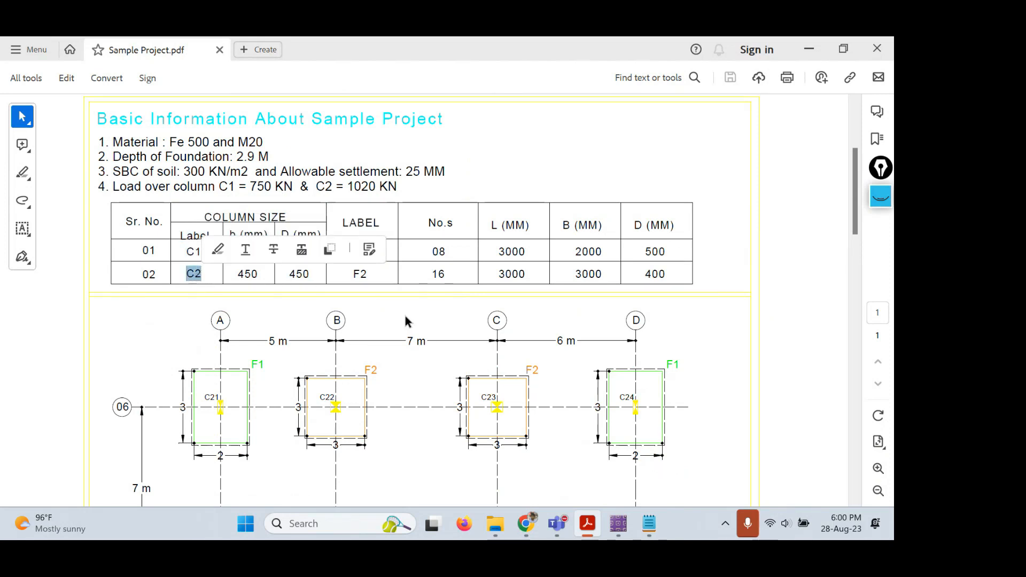
Switch to SAFE 2016 and open the model file Model 1_Sample.FDB from the Model 1 folder inside CSI SAFE
left_click(615, 534)
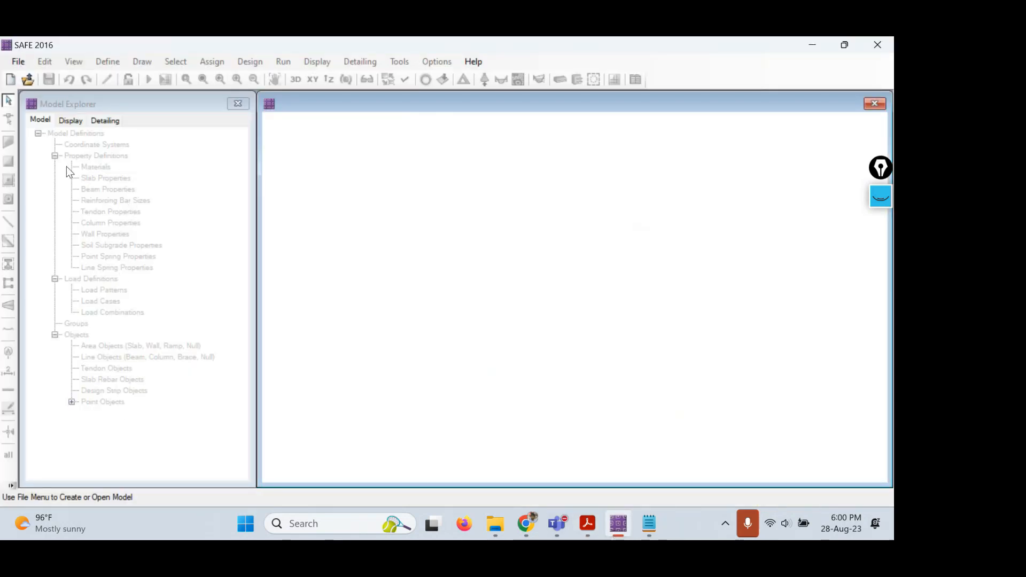
left_click(18, 58)
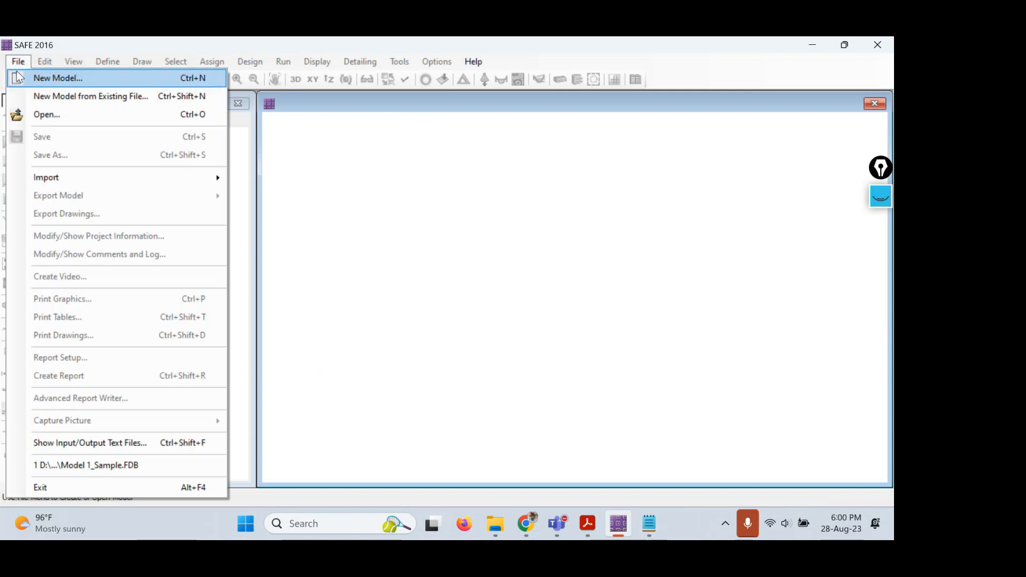
left_click(47, 118)
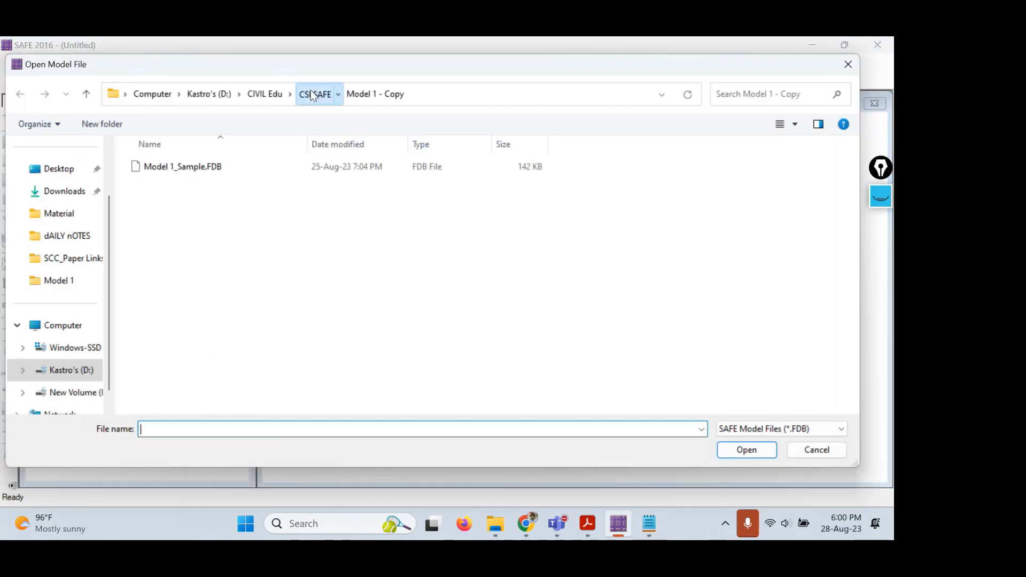
left_click(314, 94)
double_click(188, 208)
left_click(169, 169)
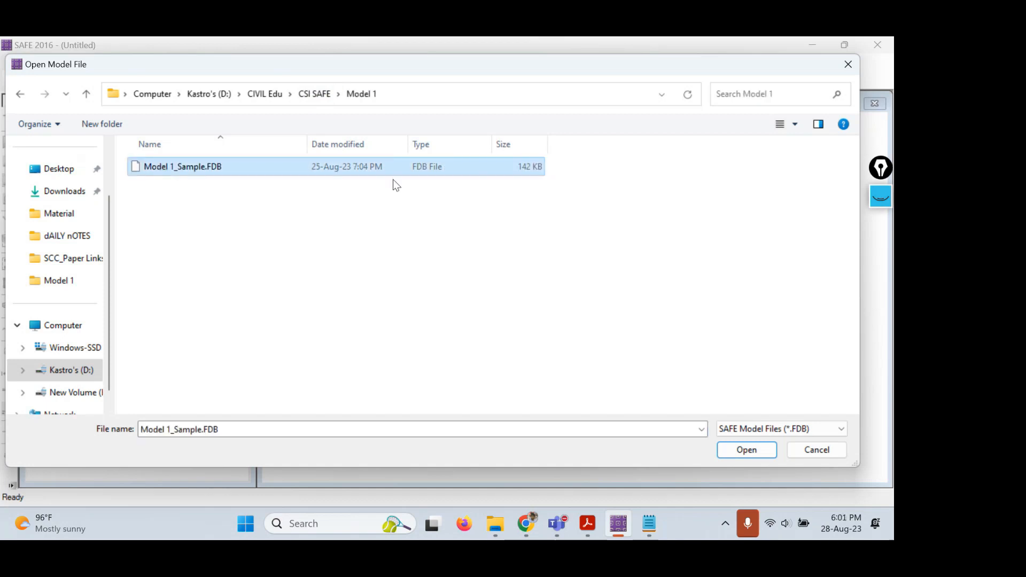
left_click(758, 450)
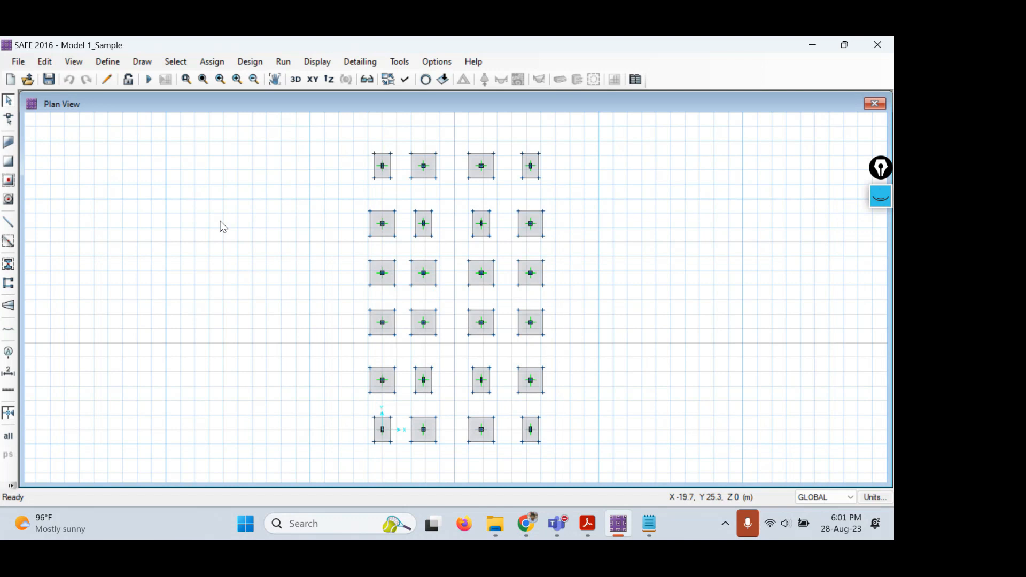
key("XF86AudioLowerVolume")
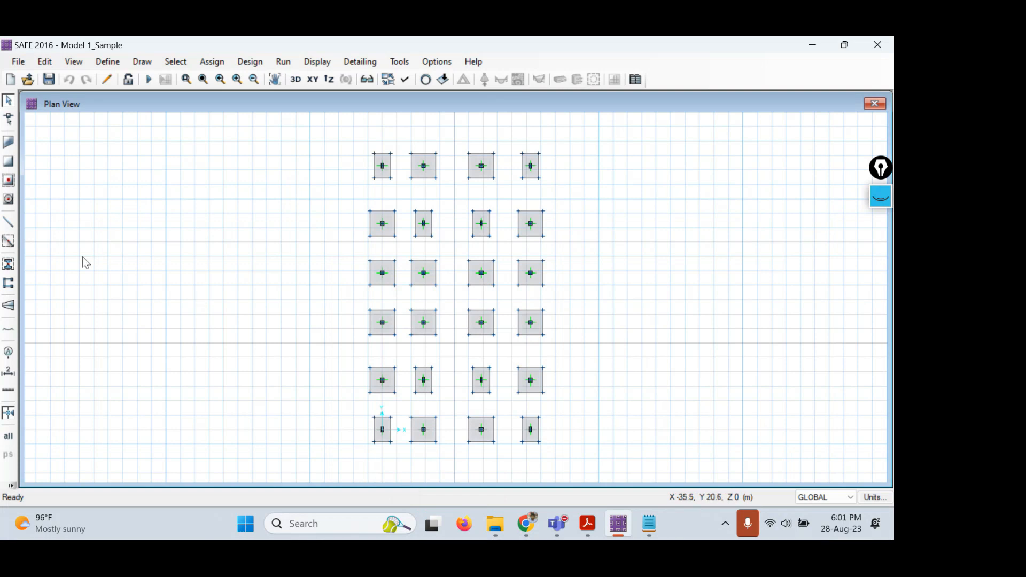
Select all columns in the model that have the column property CM450X450_M20
left_click(181, 63)
mouse_move(188, 75)
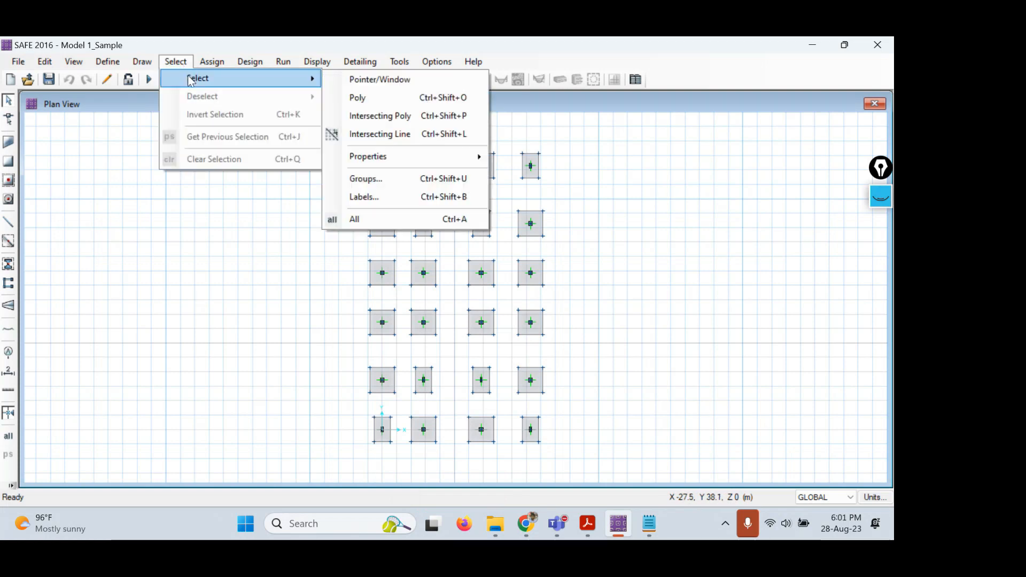
mouse_move(390, 155)
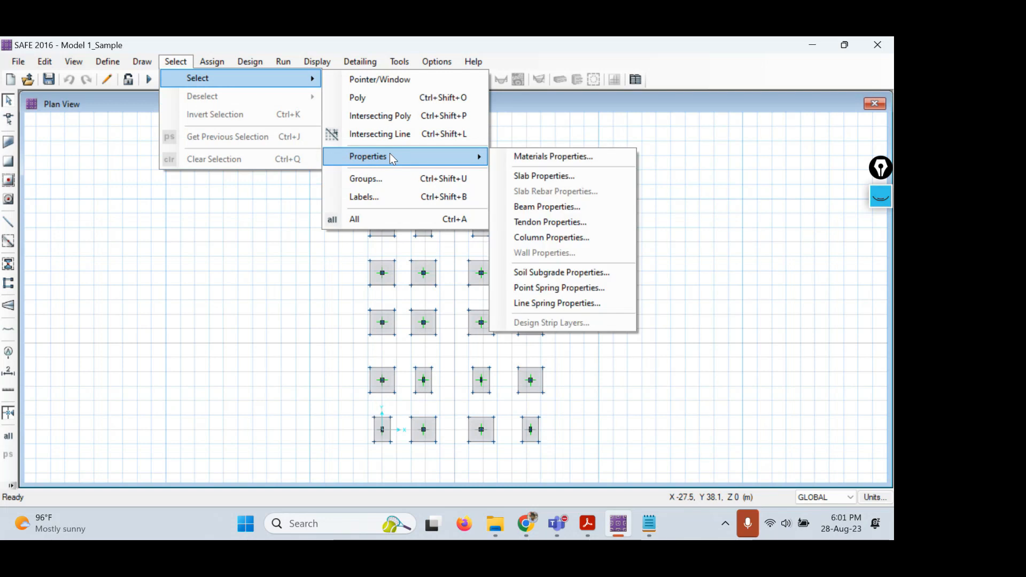
left_click(589, 239)
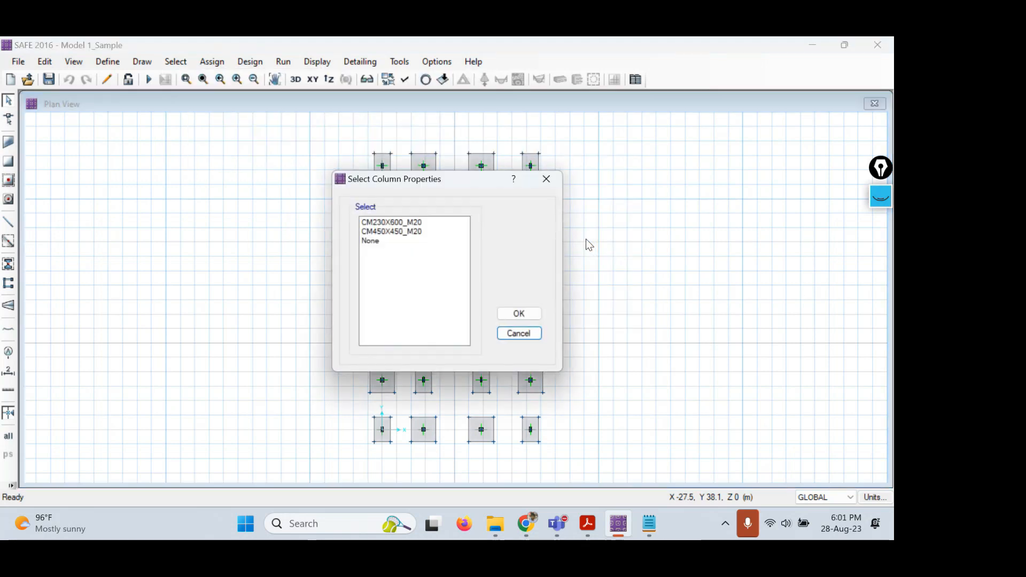
left_click(397, 235)
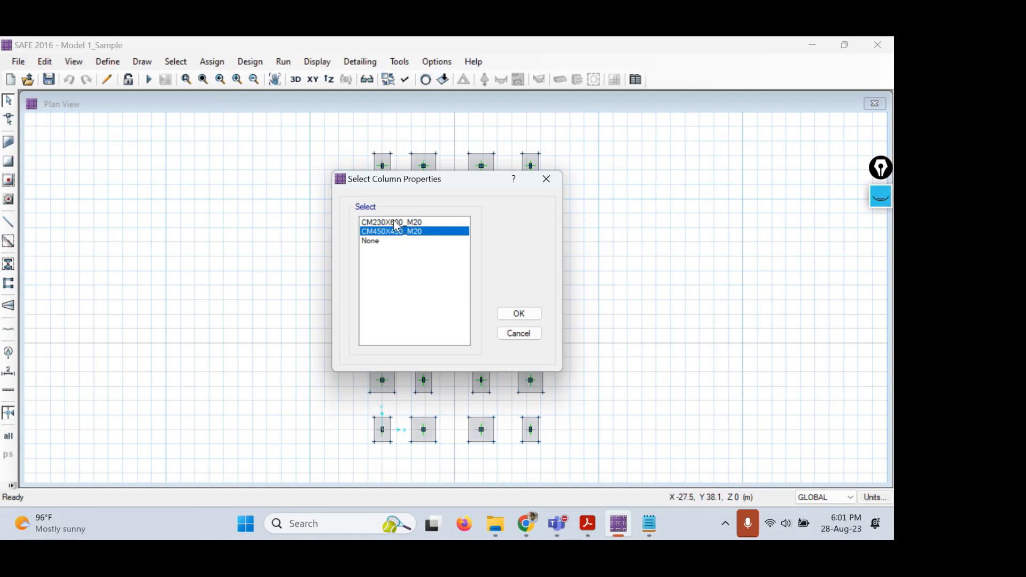
left_click(396, 224)
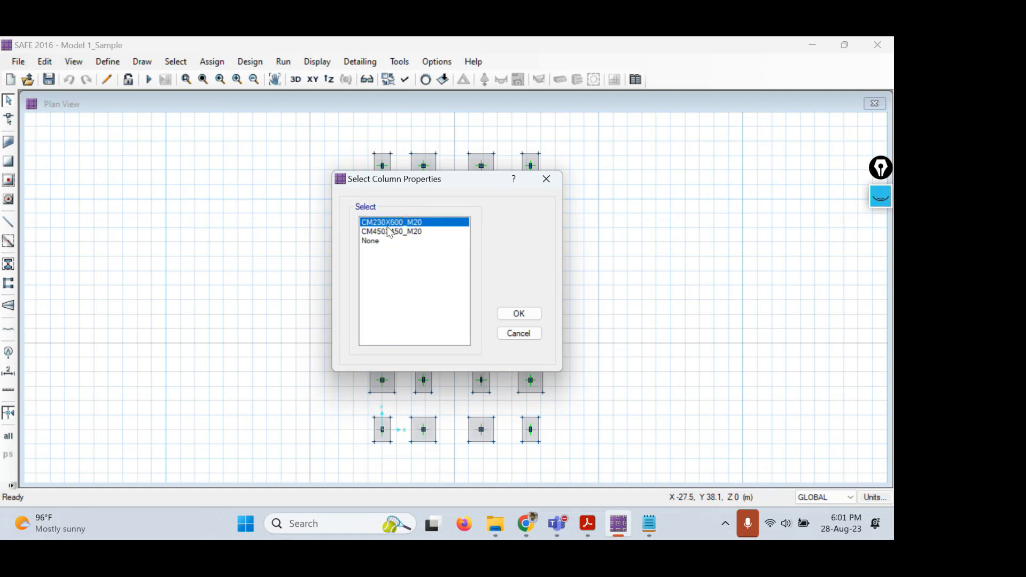
left_click(388, 232)
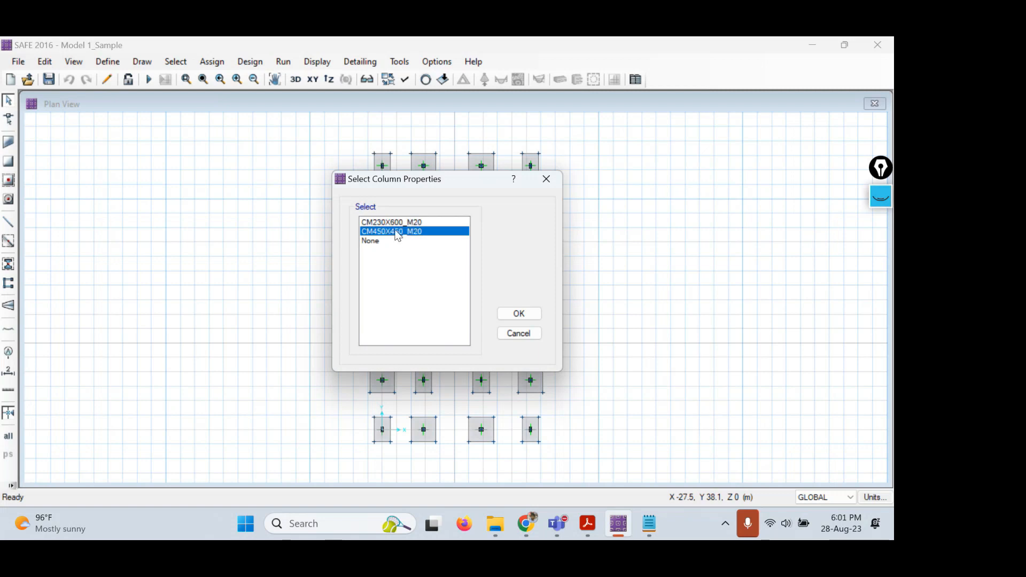
left_click(527, 315)
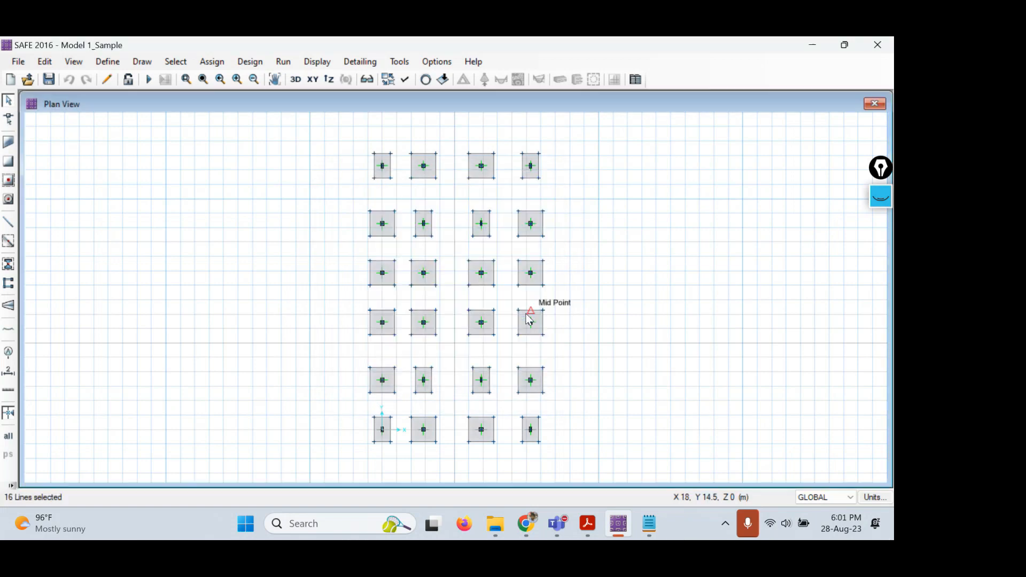
Annotate the screen freehand by circling the selection status, writing "C2 - 16" with the number circled, and circling Assign
left_click(882, 197)
left_click(881, 238)
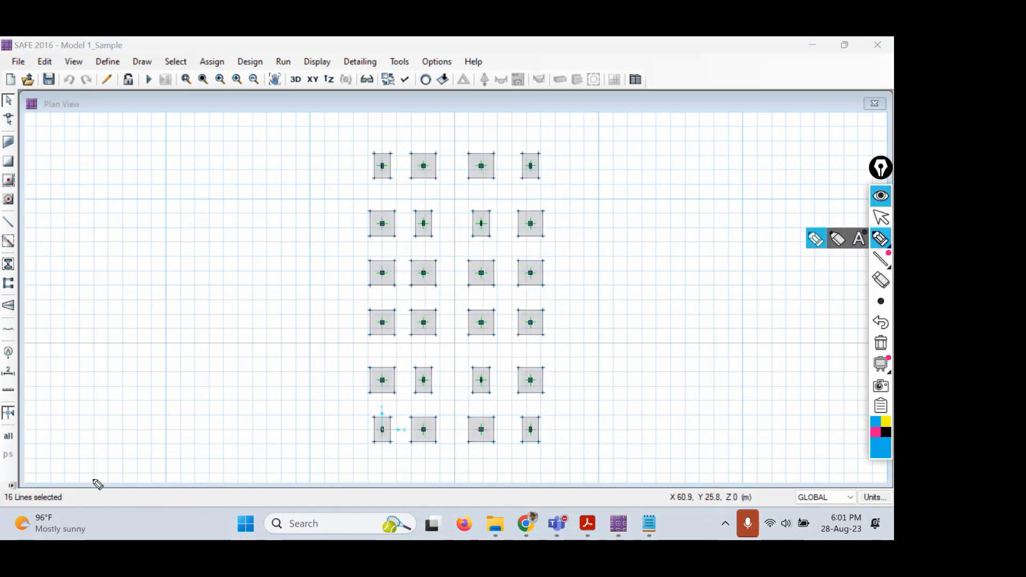
mouse_move(81, 476)
left_mouse_down()
mouse_move(51, 471)
mouse_move(4, 495)
mouse_move(19, 515)
mouse_move(105, 484)
mouse_move(71, 477)
left_mouse_up()
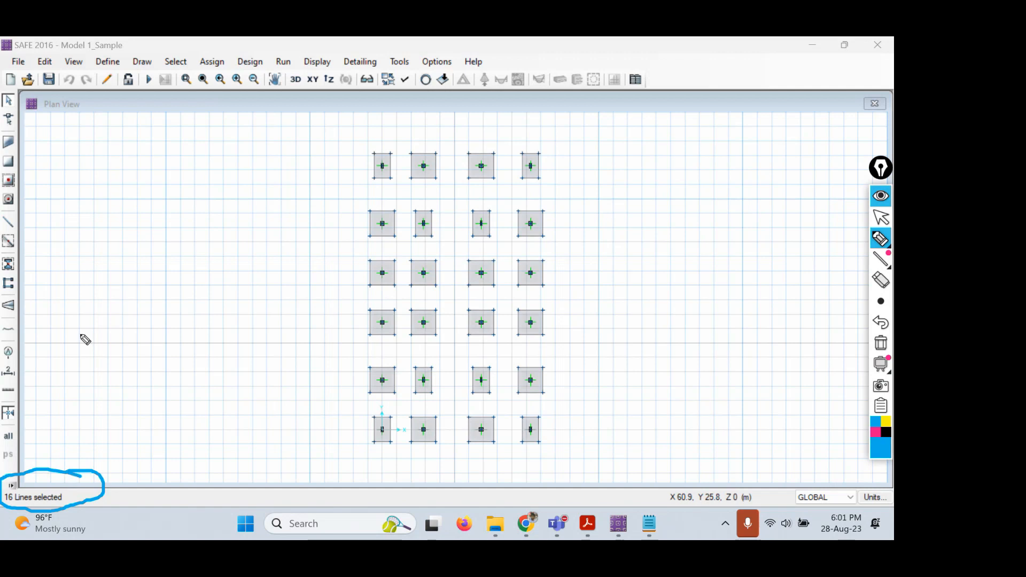
mouse_move(72, 210)
left_mouse_down()
mouse_move(75, 242)
mouse_move(130, 223)
mouse_move(150, 197)
mouse_move(150, 207)
mouse_move(170, 199)
left_mouse_up()
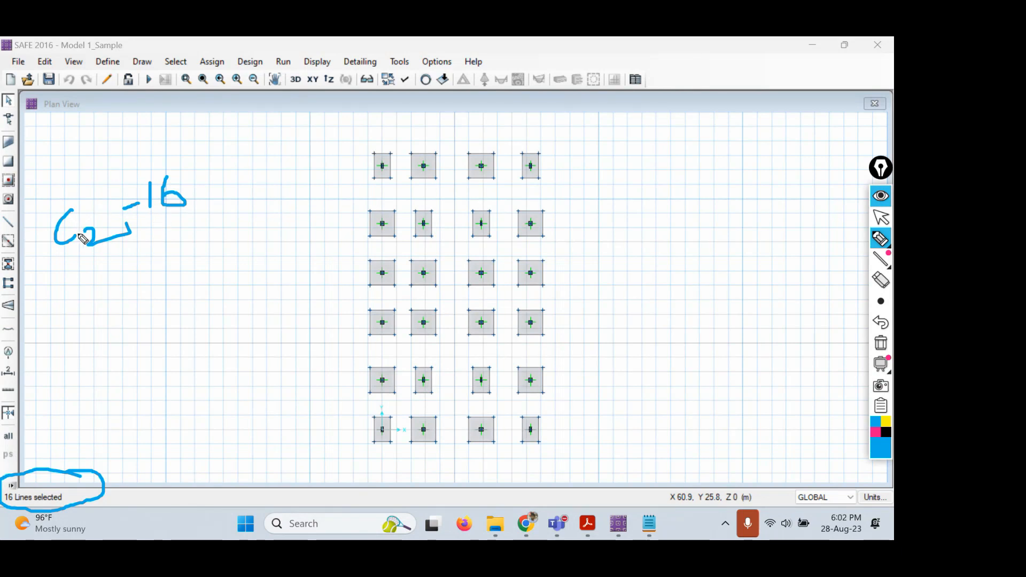
mouse_move(193, 161)
left_mouse_down()
mouse_move(181, 156)
mouse_move(134, 207)
mouse_move(206, 167)
mouse_move(188, 160)
left_mouse_up()
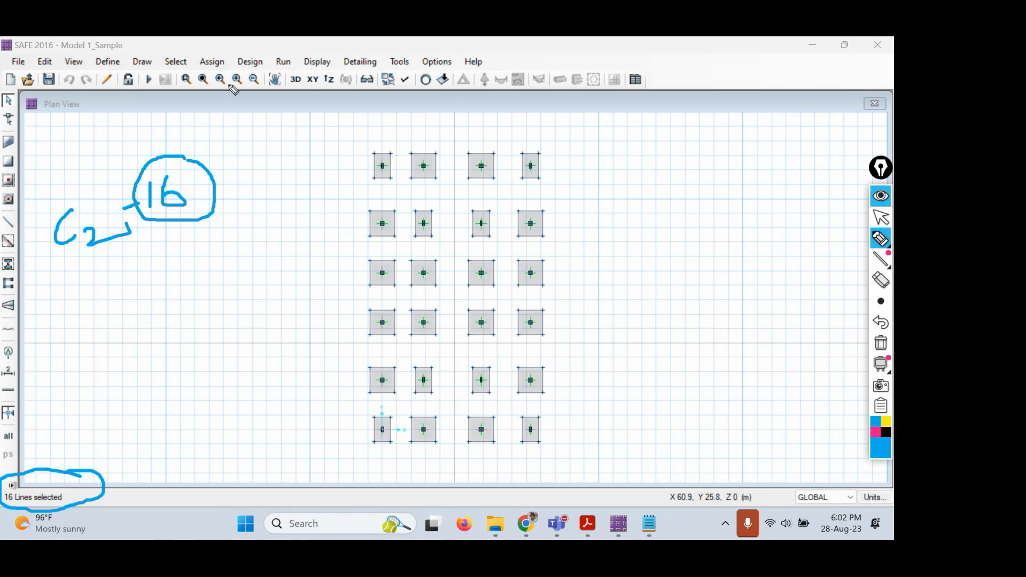
mouse_move(220, 52)
left_mouse_down()
mouse_move(196, 56)
mouse_move(231, 74)
mouse_move(216, 45)
mouse_move(203, 50)
left_mouse_up()
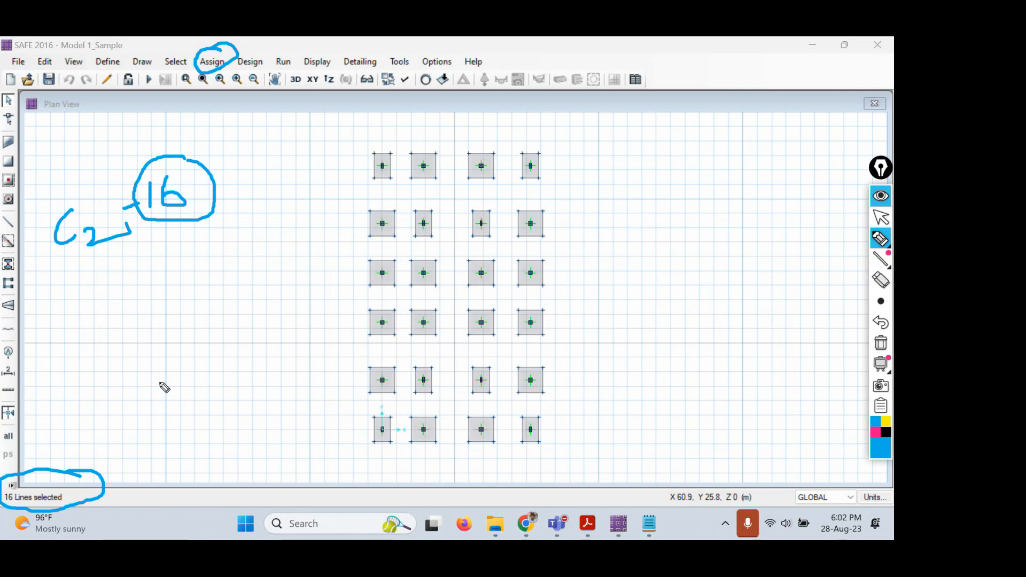
left_click(880, 217)
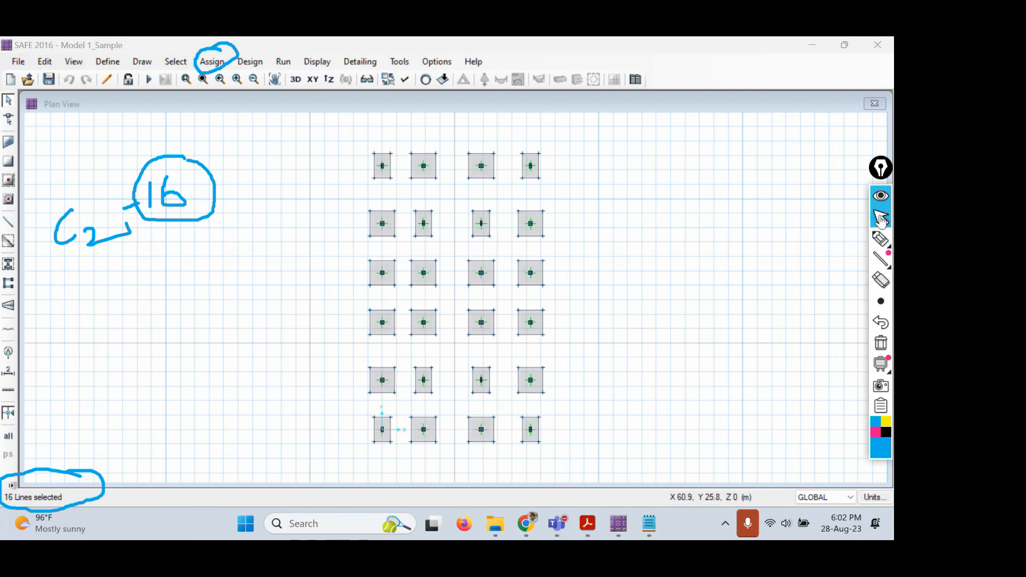
Show only the selected columns in the plan view, hiding all other objects
right_click(164, 271)
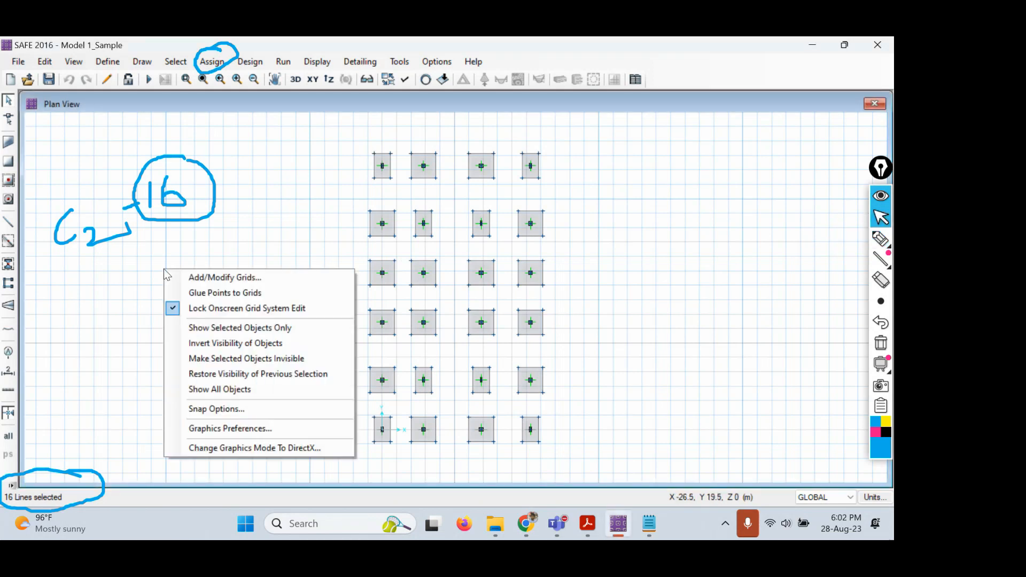
left_click(232, 327)
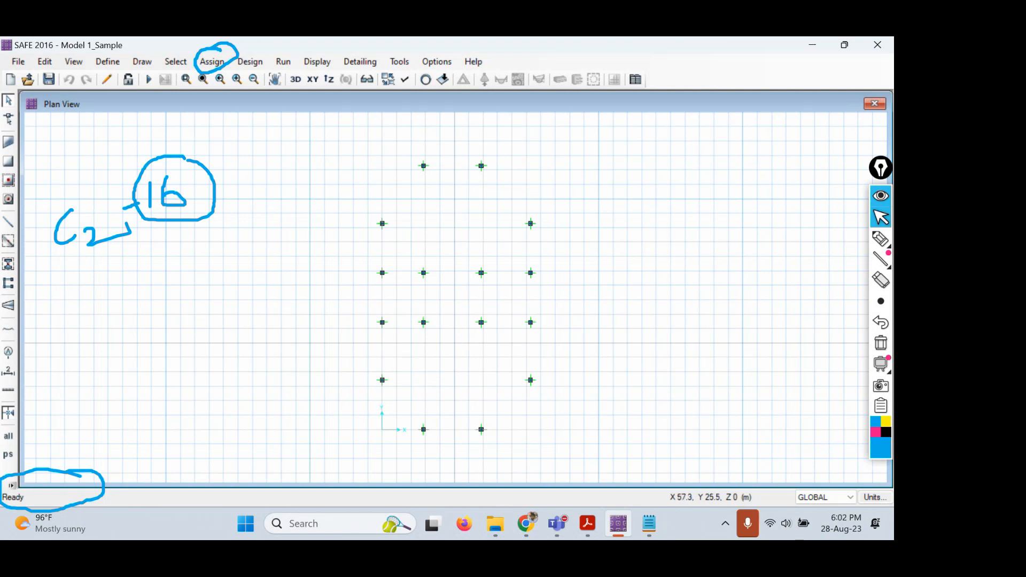
Sketch a freehand column line with circled, ticked end nodes beside the plan, and add two extra ticks at its upper node
left_click(881, 240)
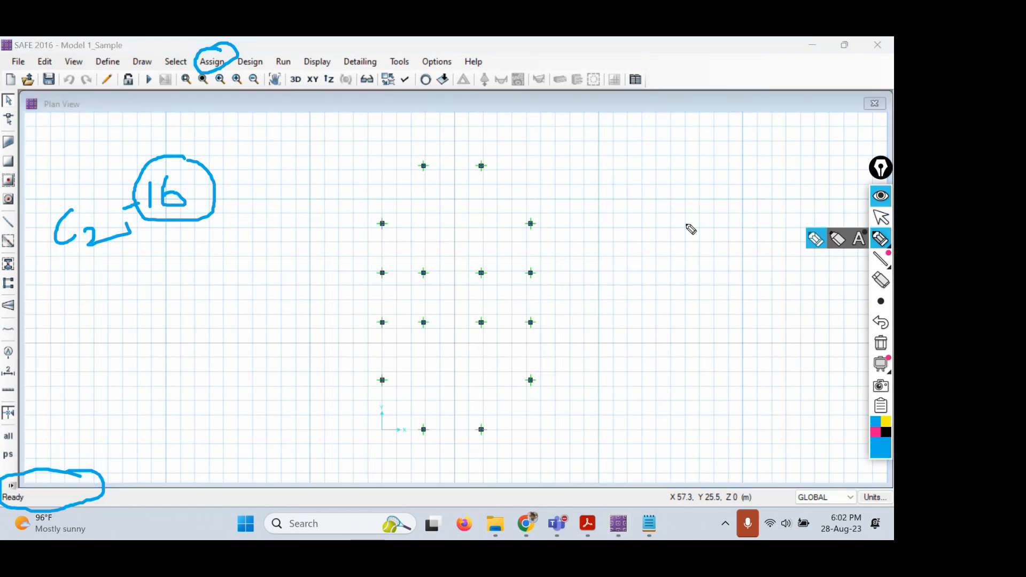
left_click_drag(687, 208, 715, 348)
mouse_move(688, 203)
left_mouse_down()
mouse_move(673, 212)
mouse_move(701, 206)
left_mouse_up()
left_click_drag(714, 347, 724, 355)
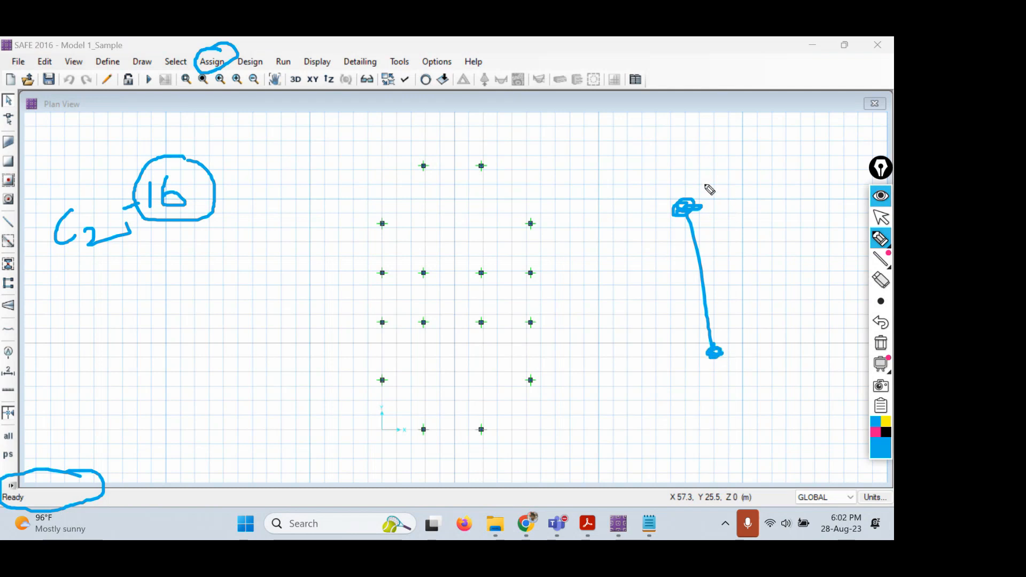
left_click_drag(718, 196, 771, 152)
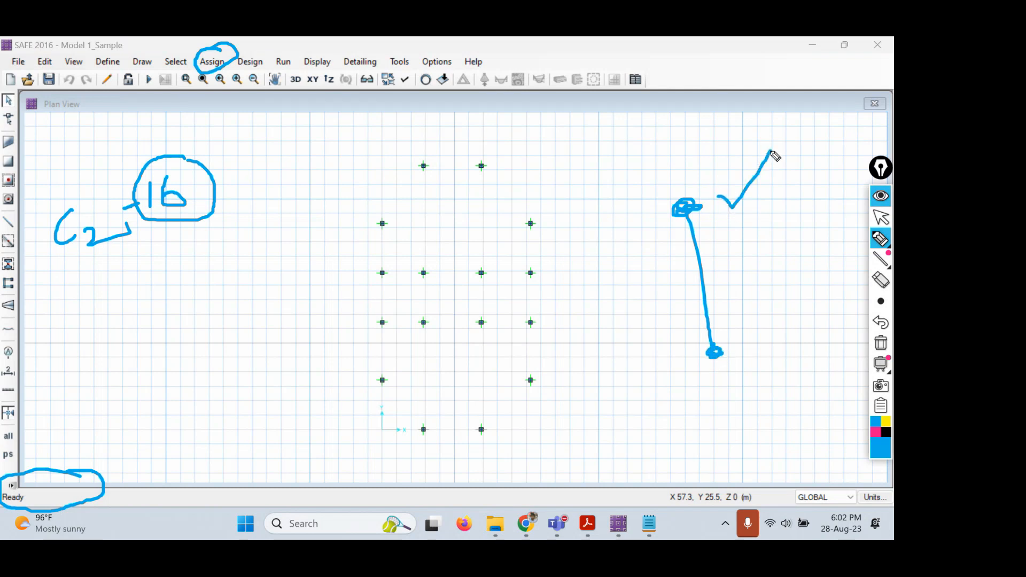
left_click_drag(739, 338, 798, 290)
mouse_move(698, 184)
left_mouse_down()
mouse_move(661, 220)
mouse_move(693, 180)
left_mouse_up()
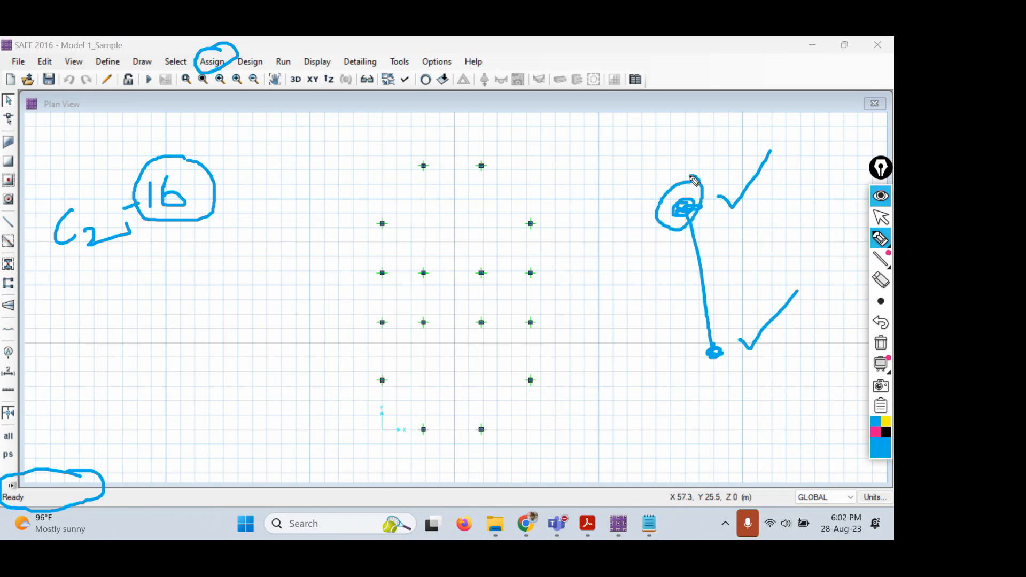
mouse_move(729, 340)
left_mouse_down()
mouse_move(714, 374)
mouse_move(723, 334)
left_mouse_up()
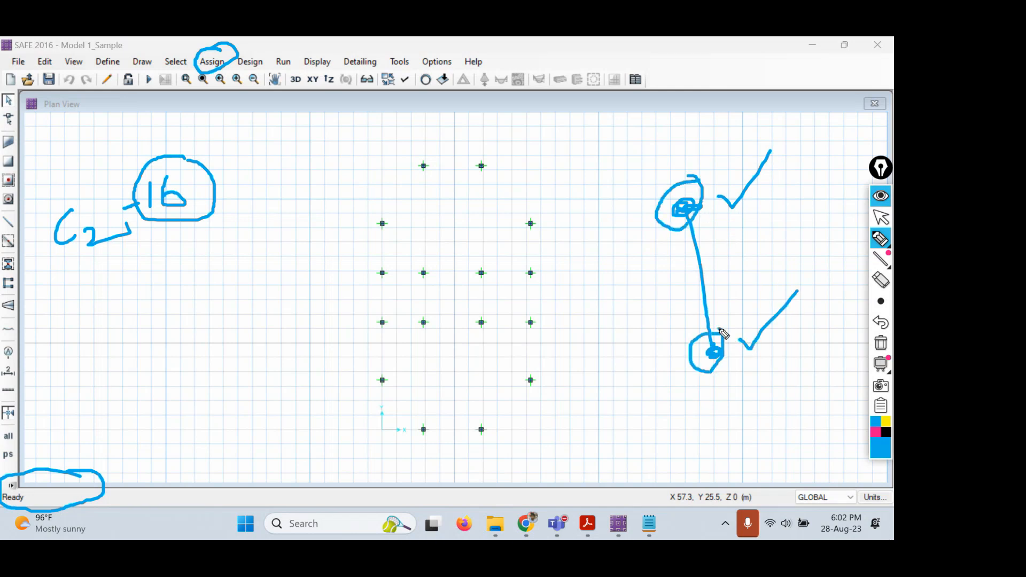
left_click(881, 301)
left_click_drag(642, 181, 711, 125)
left_click_drag(650, 168, 697, 118)
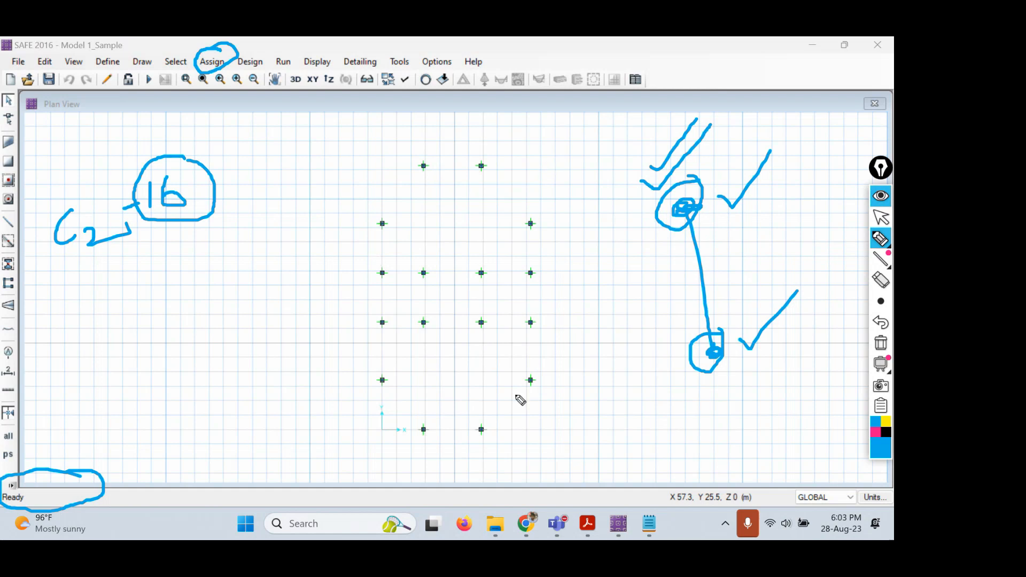
left_click(882, 221)
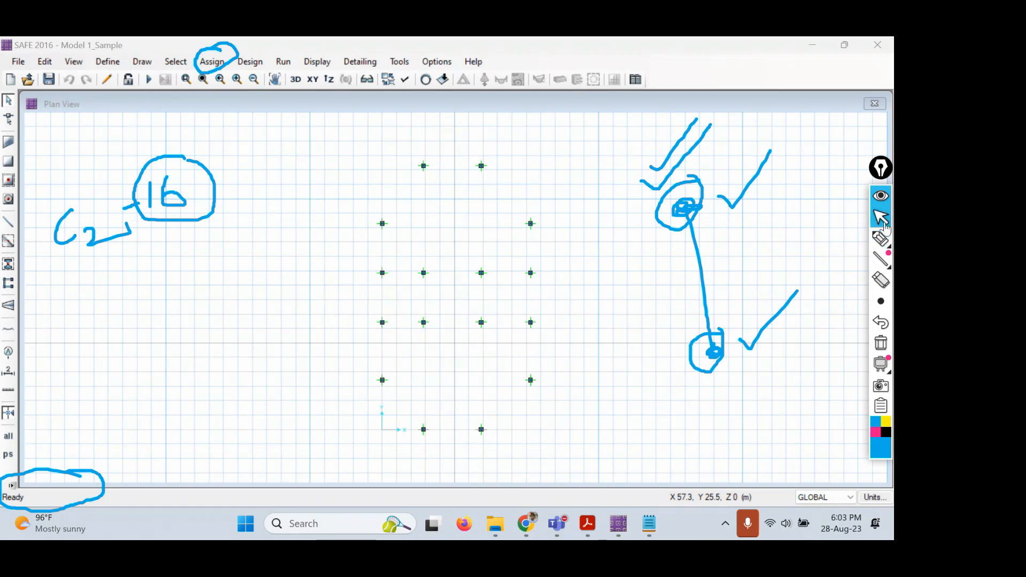
Display the isolated columns in the 3D view and clear all freehand annotations from the screen
left_click(298, 79)
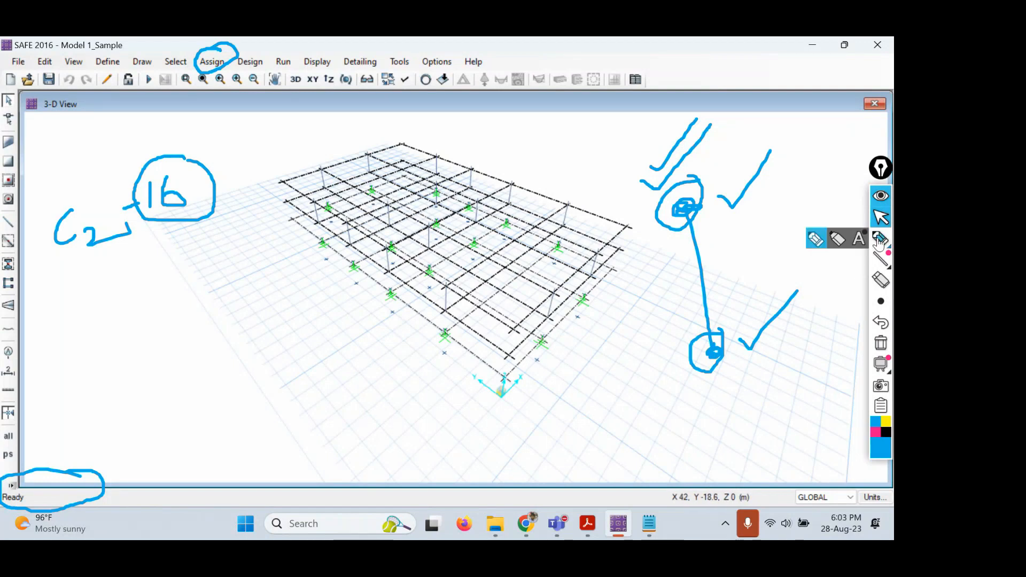
left_click(880, 348)
left_click(880, 348)
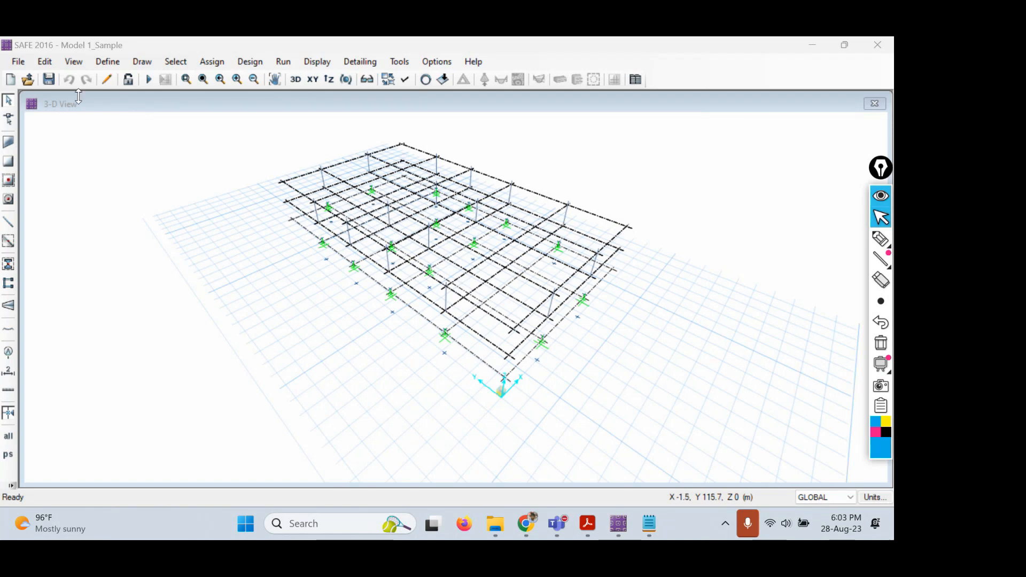
Set the GLOBAL coordinate system's model datum, story height above and story height below to 0 m and apply the grid changes
left_click(44, 62)
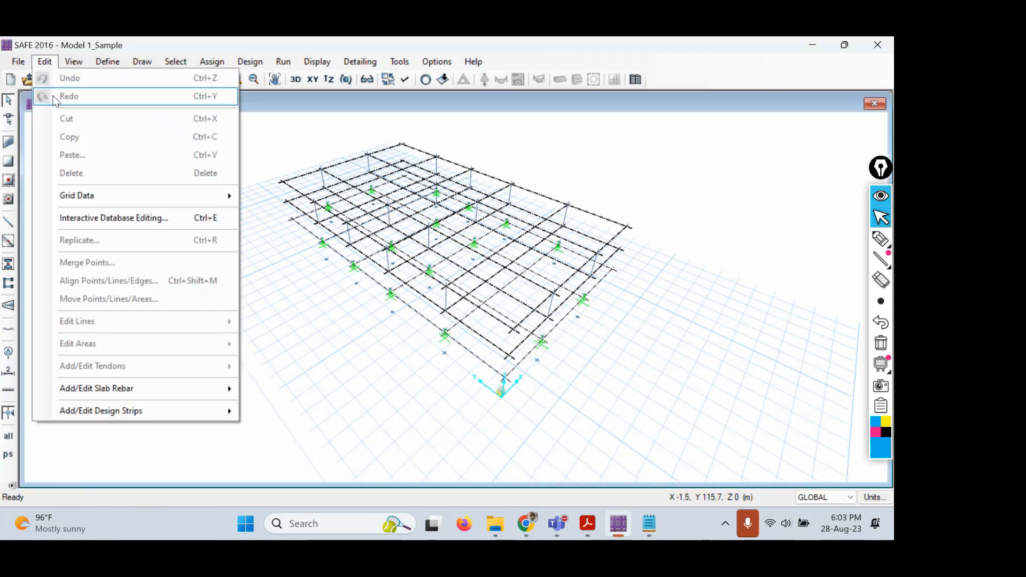
mouse_move(94, 195)
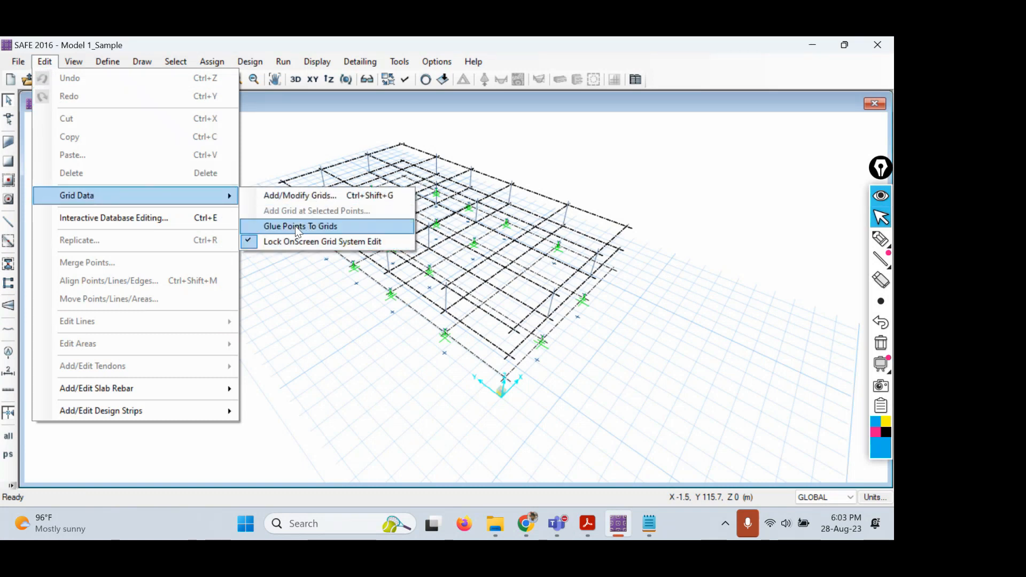
left_click(296, 196)
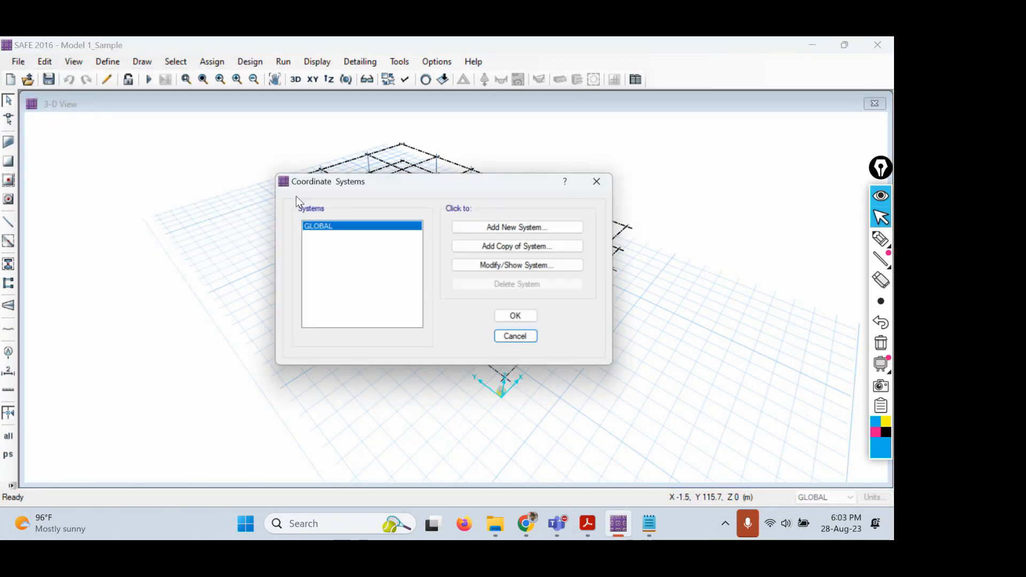
left_click(511, 267)
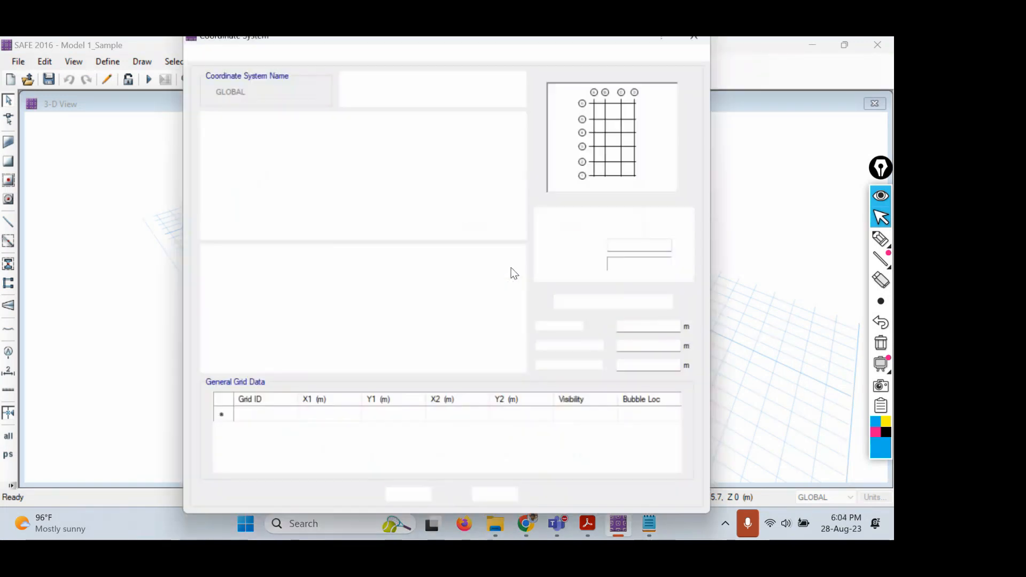
left_click(624, 327)
left_click(634, 346)
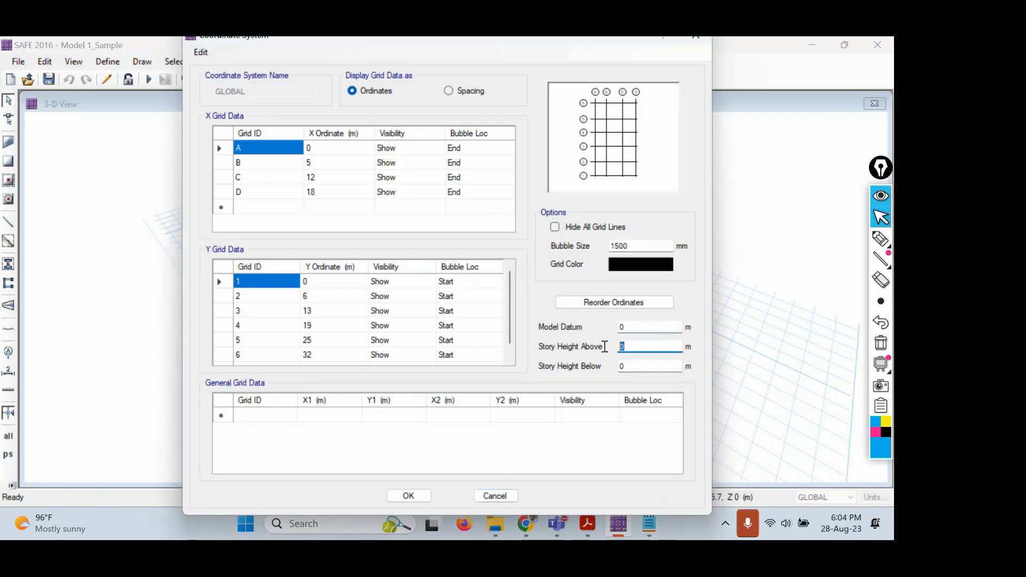
left_click(635, 366)
double_click(620, 327)
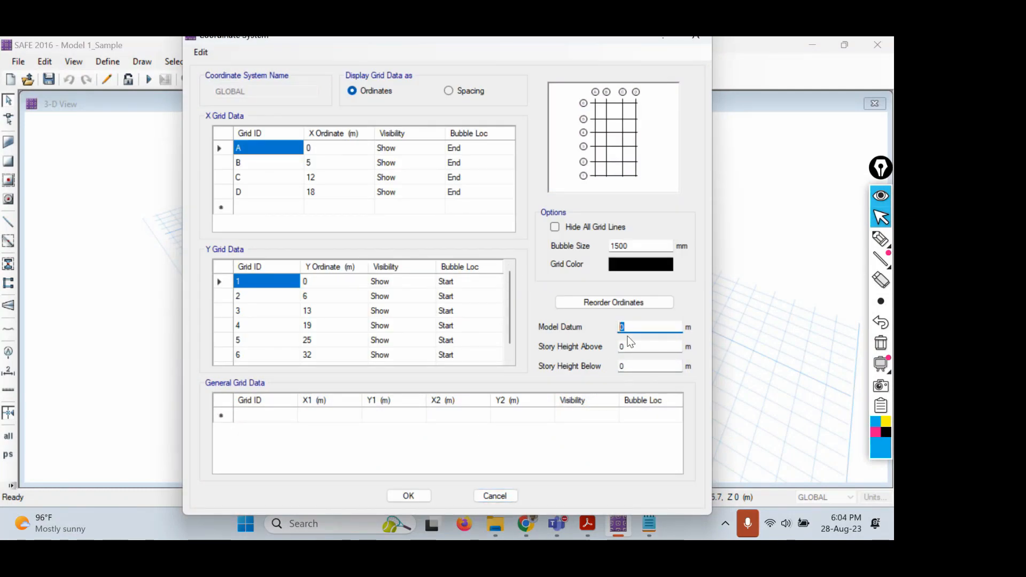
left_click(631, 347)
left_click(640, 364)
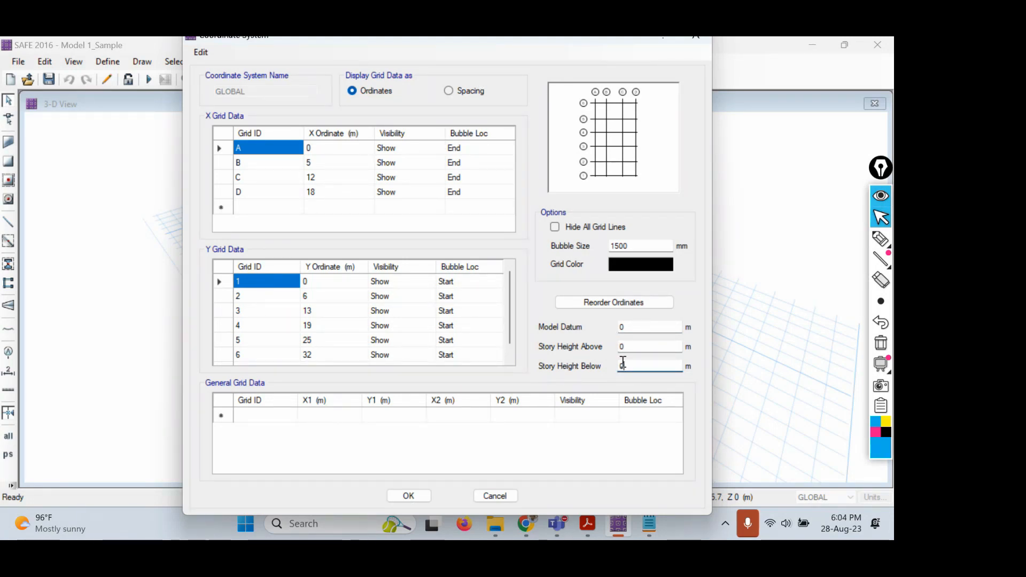
left_click(408, 496)
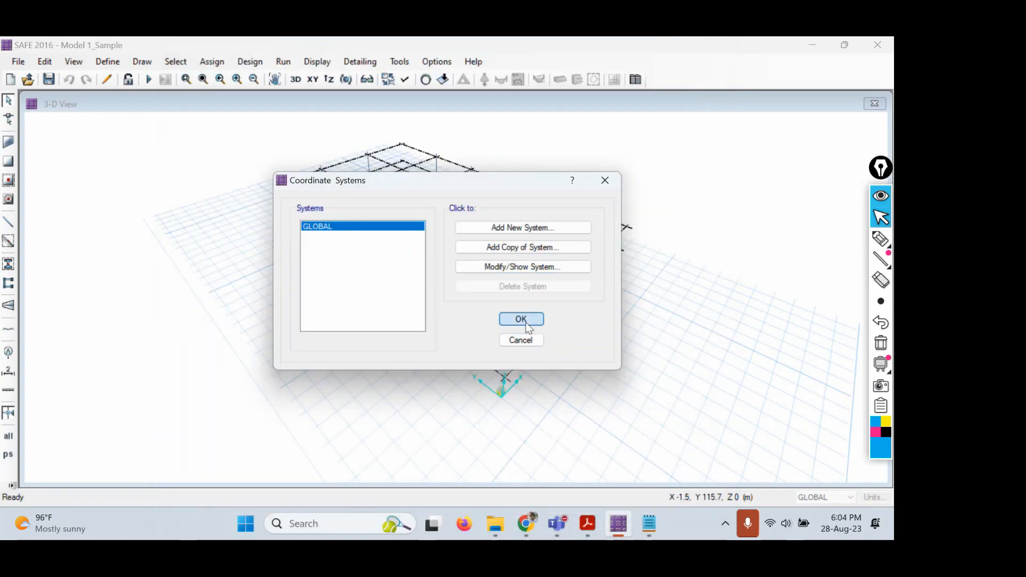
left_click(522, 319)
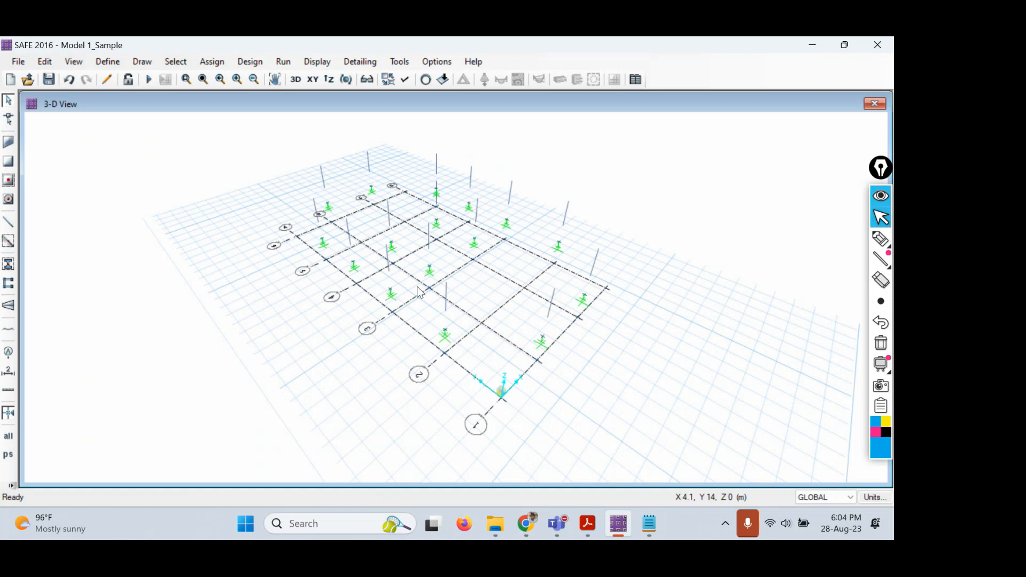
Sketch a freehand, near-vertical column line with a dot at each end beside the 3D model
left_click(881, 239)
mouse_move(728, 156)
left_mouse_down()
mouse_move(746, 352)
mouse_move(730, 156)
left_mouse_up()
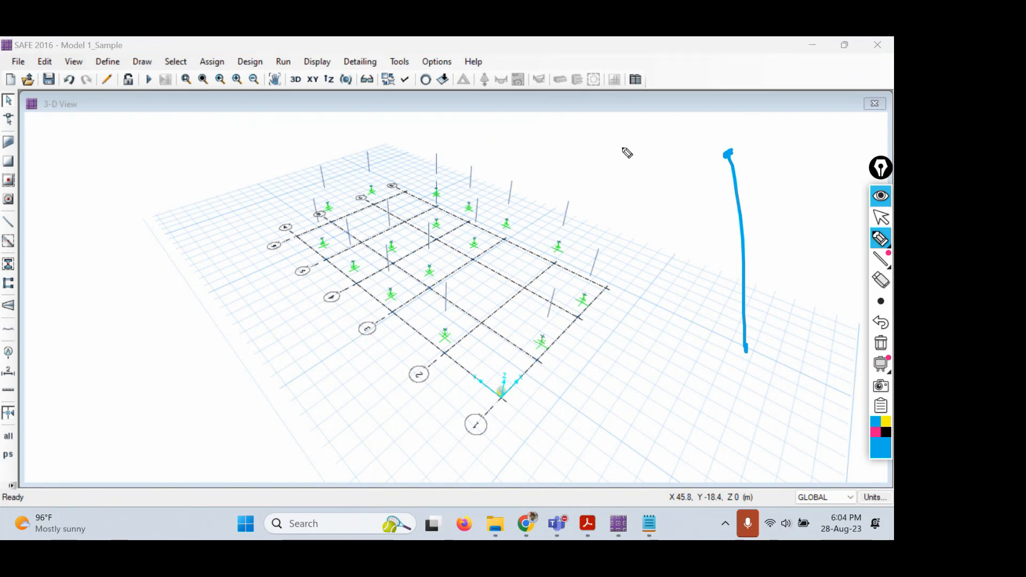
left_click(883, 220)
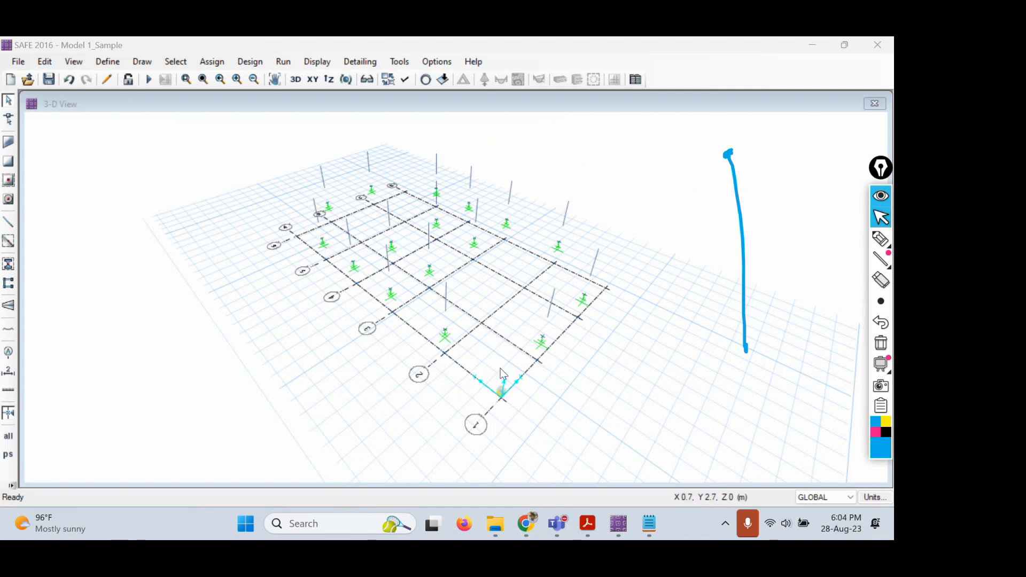
Select the 16 C2 column points at the support symbols along the grid in the 3D view
left_click(541, 337)
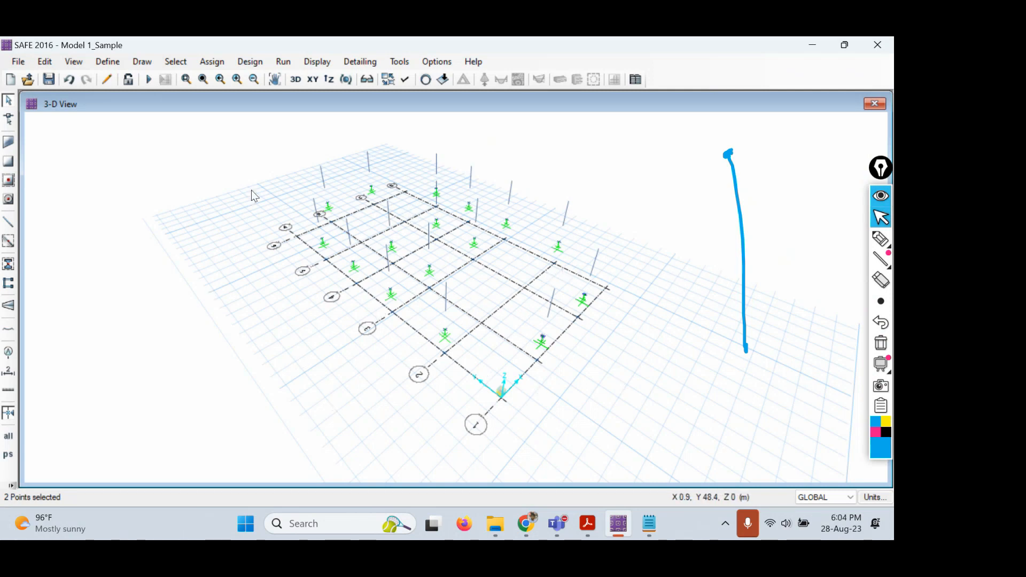
left_click(446, 335)
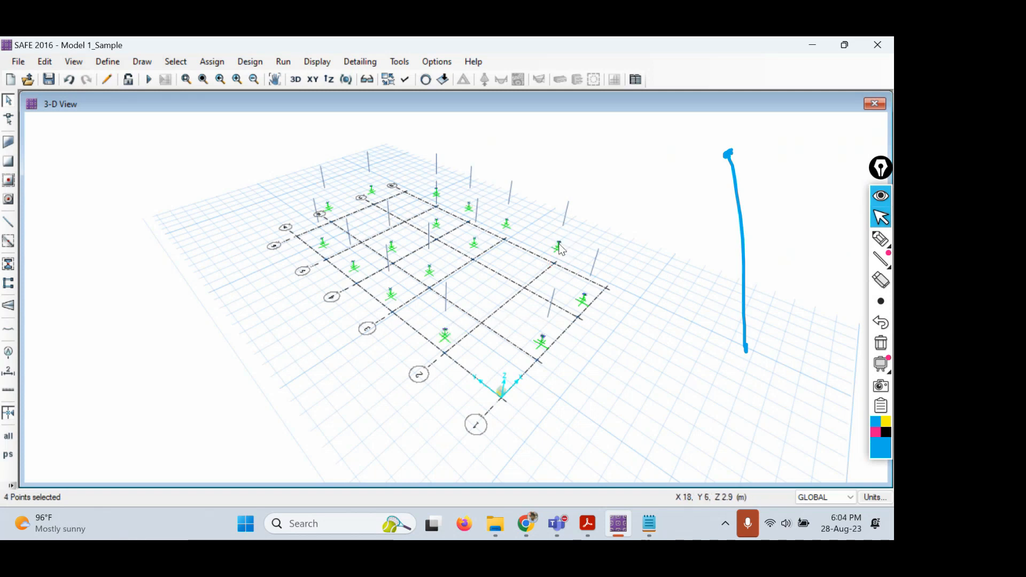
left_click(390, 291)
left_click(430, 265)
left_click(476, 236)
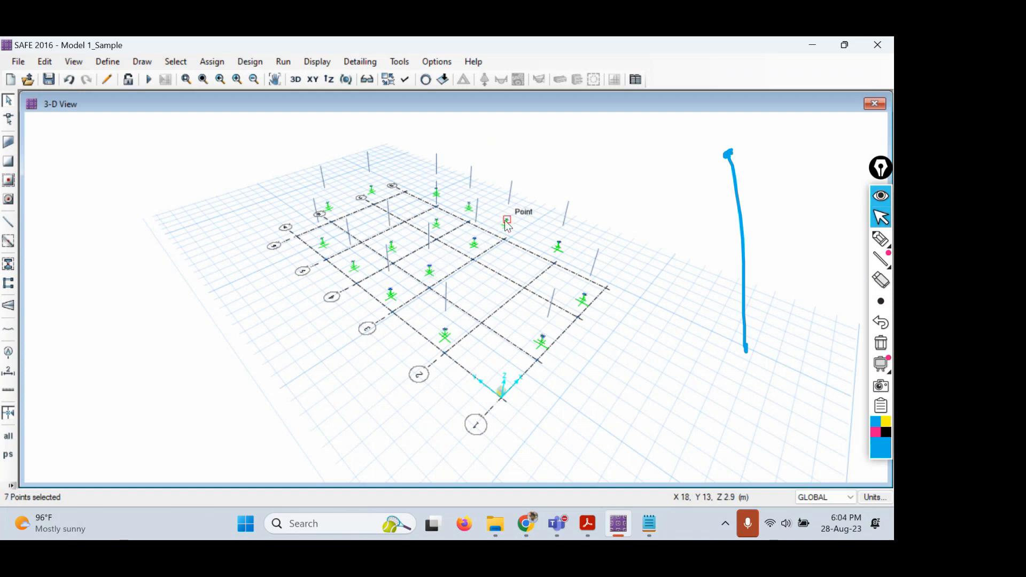
left_click(353, 260)
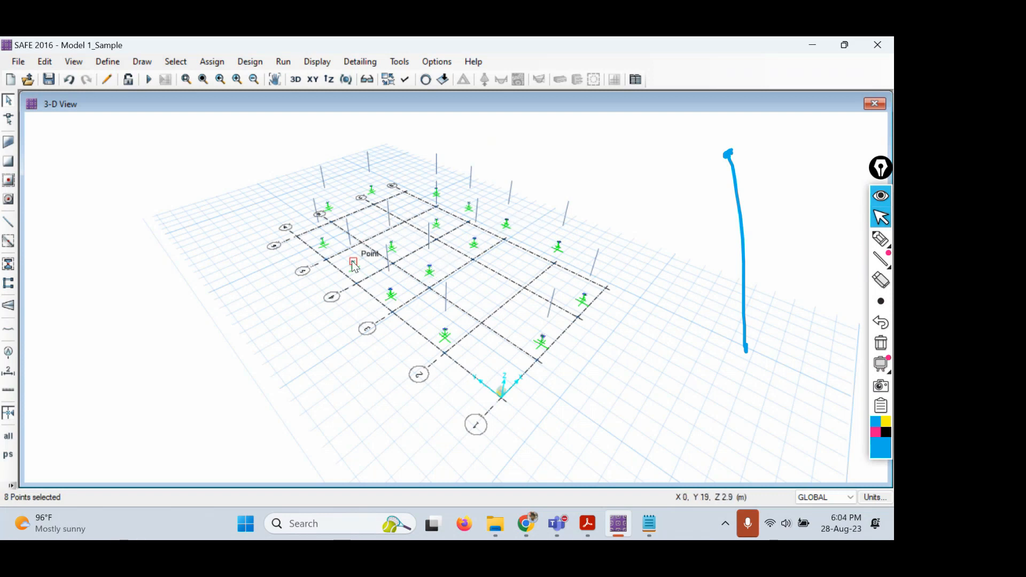
left_click(392, 247)
left_click(469, 205)
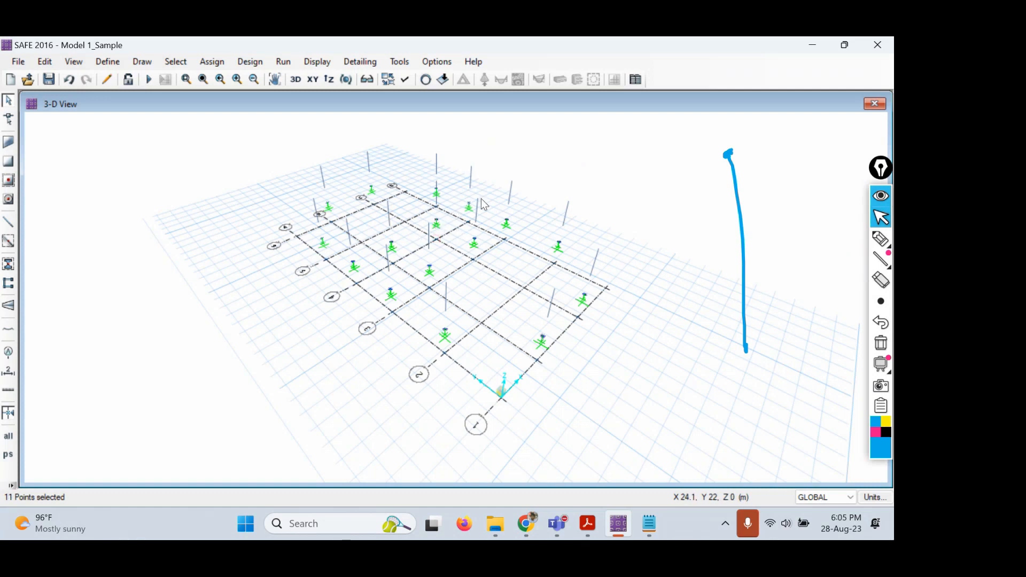
left_click(470, 203)
left_click(322, 240)
left_click(435, 194)
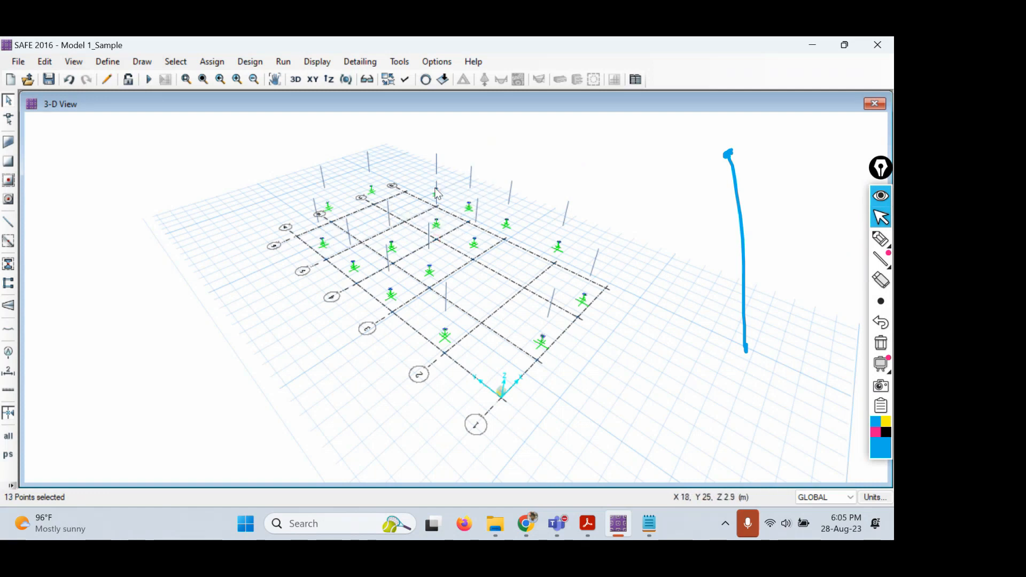
left_click(327, 205)
left_click(371, 190)
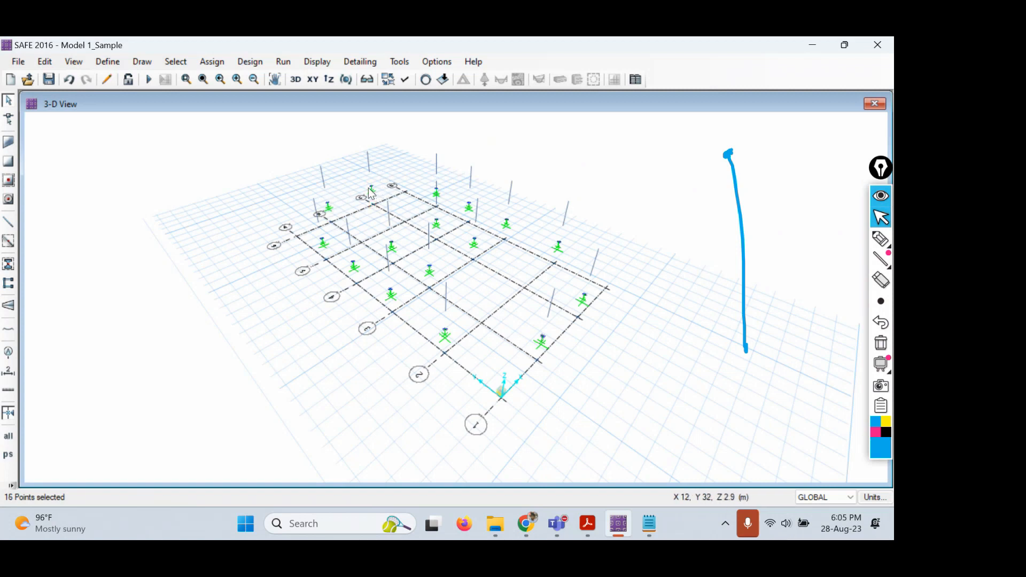
Circle the selected-points status freehand on the screen and return to the normal pointer
left_click(881, 238)
mouse_move(108, 475)
left_mouse_down()
mouse_move(23, 475)
mouse_move(99, 505)
mouse_move(94, 475)
left_mouse_up()
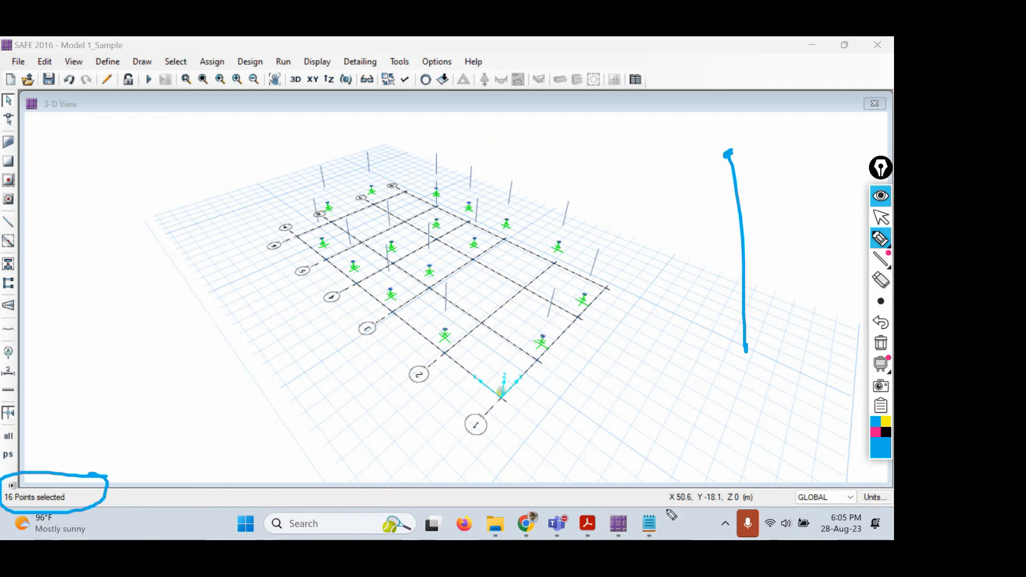
left_click(888, 214)
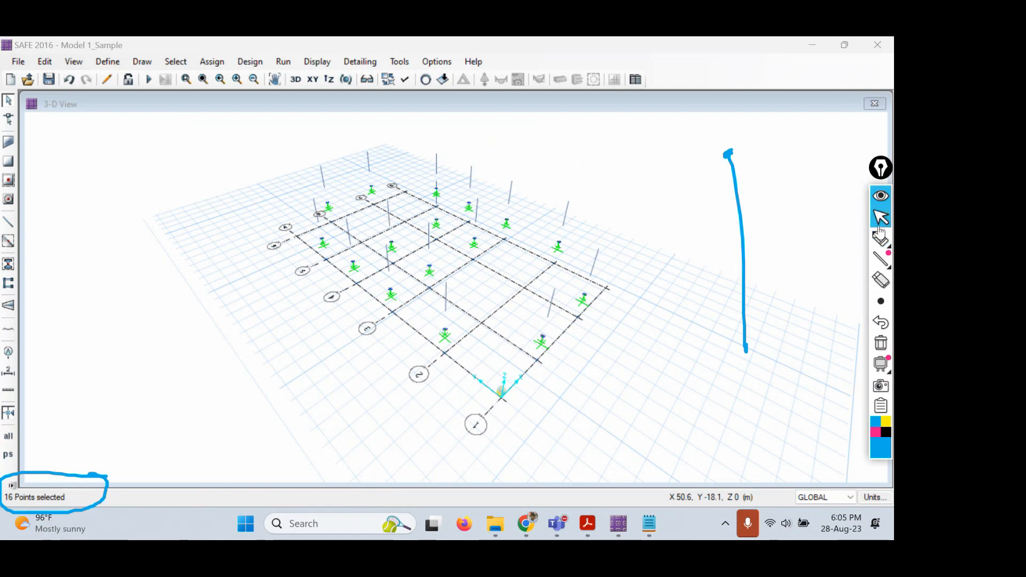
left_click(881, 363)
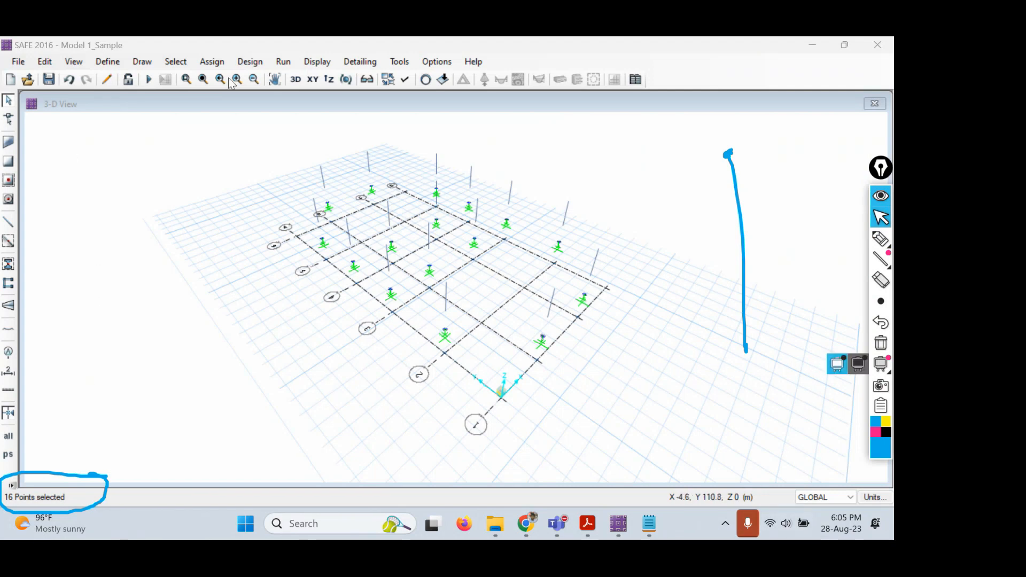
Start a Point Loads assignment for the selected points using the LIVE load pattern
left_click(209, 60)
left_click(210, 62)
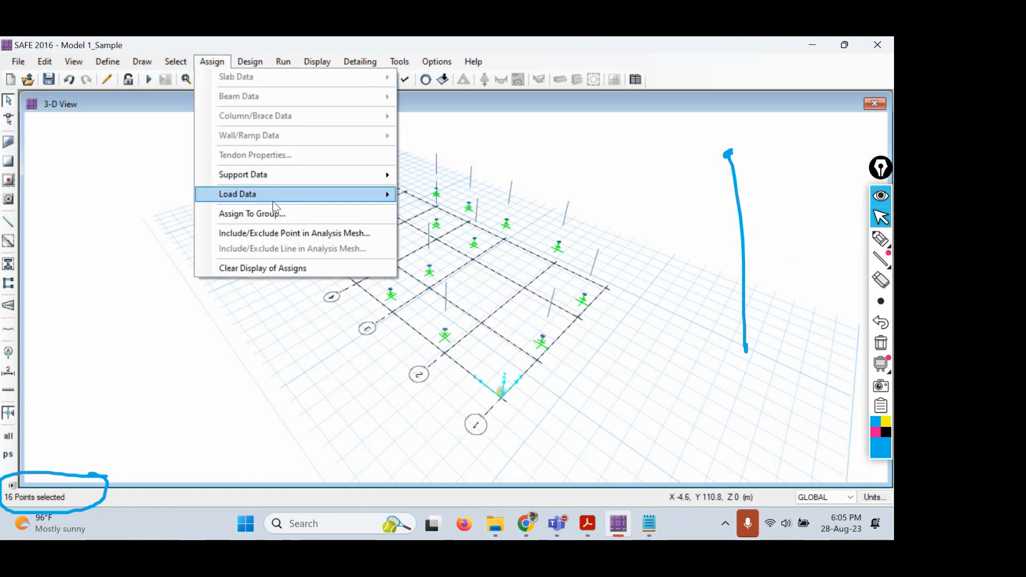
mouse_move(272, 201)
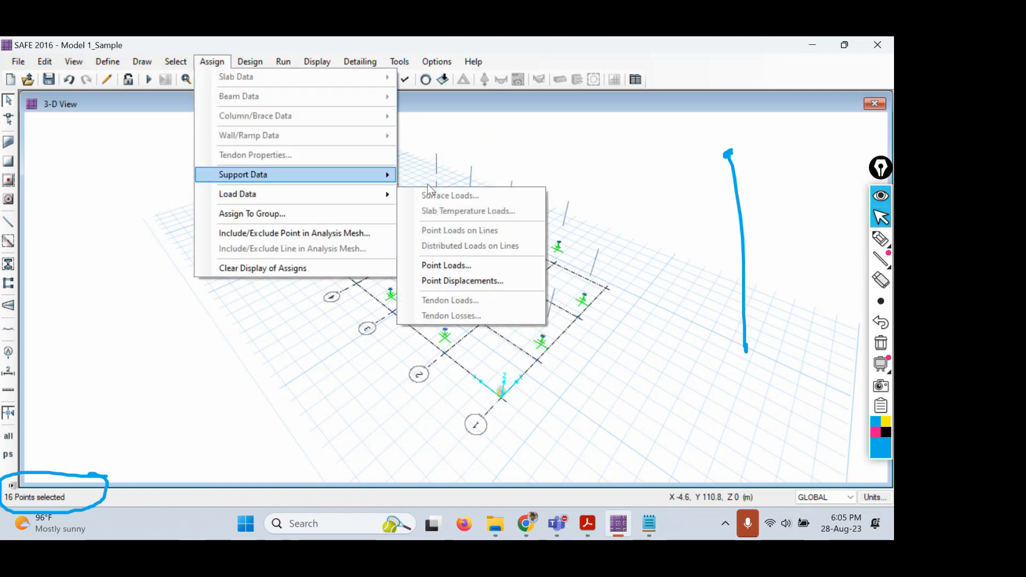
left_click(462, 267)
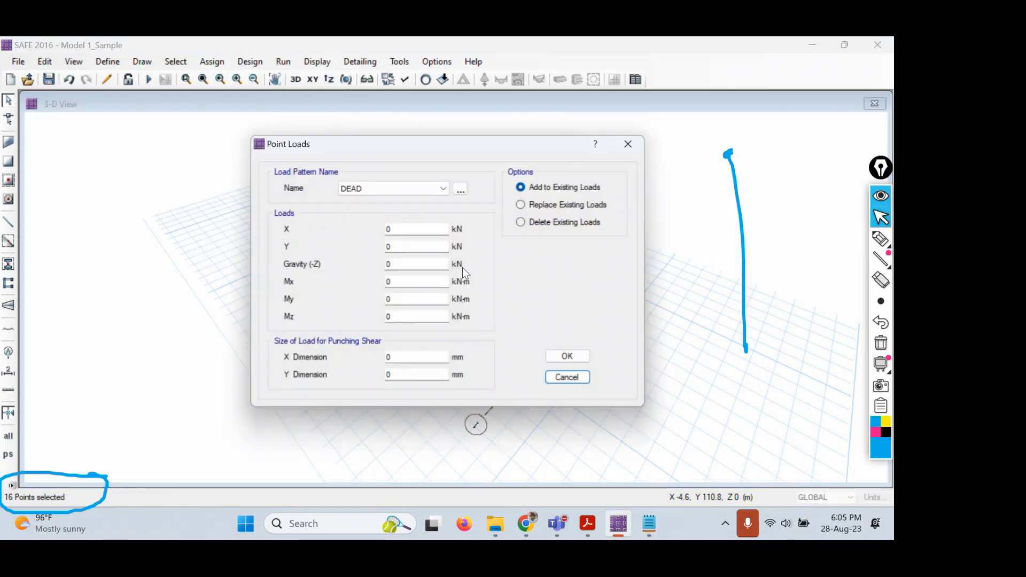
left_click(417, 187)
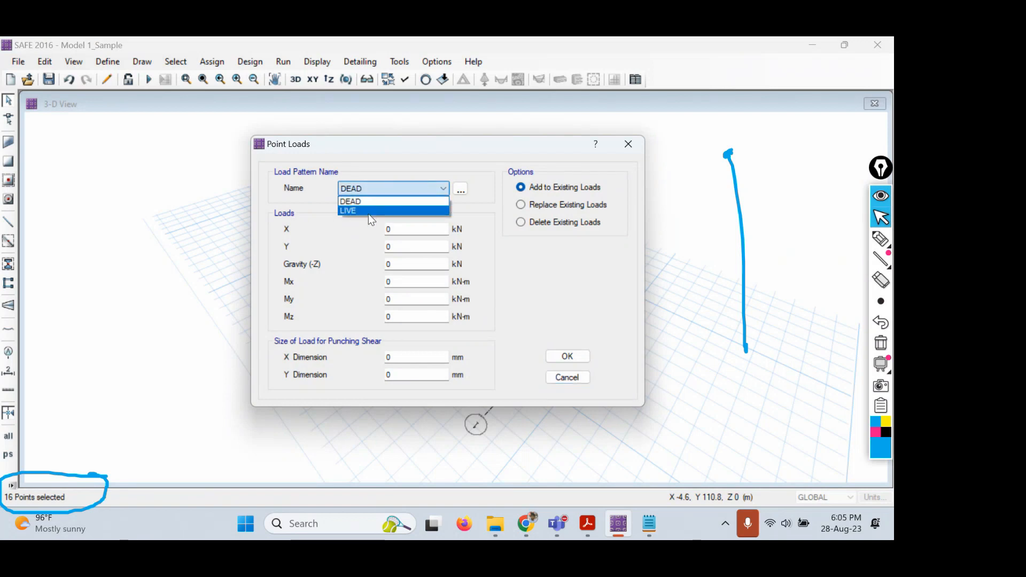
left_click(369, 211)
Look up the C2 column load in Sample Project.pdf and set the gravity (-Z) point load to 1020 kN
left_click_drag(401, 263, 380, 263)
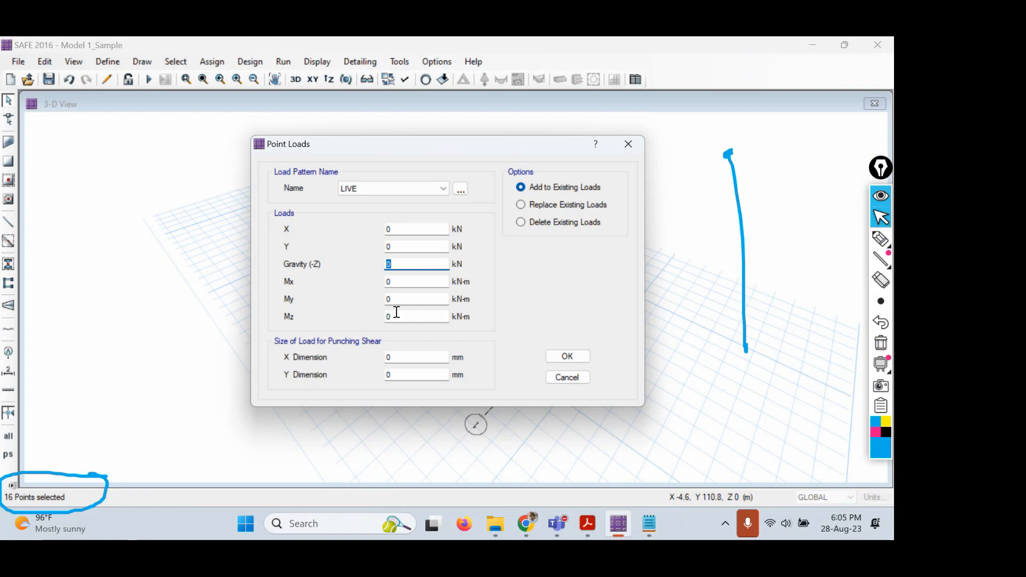
left_click(588, 534)
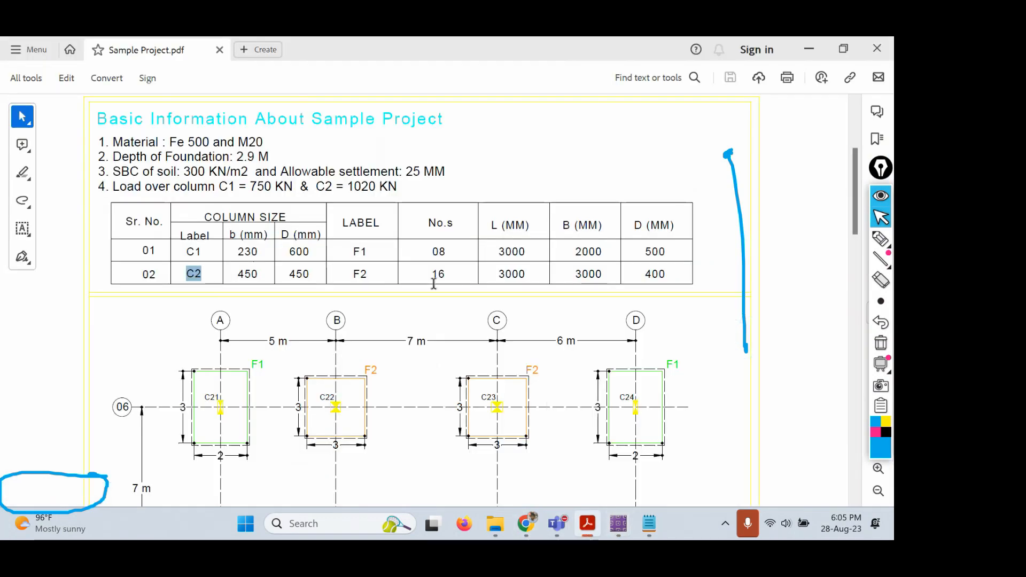
left_click_drag(351, 184, 381, 188)
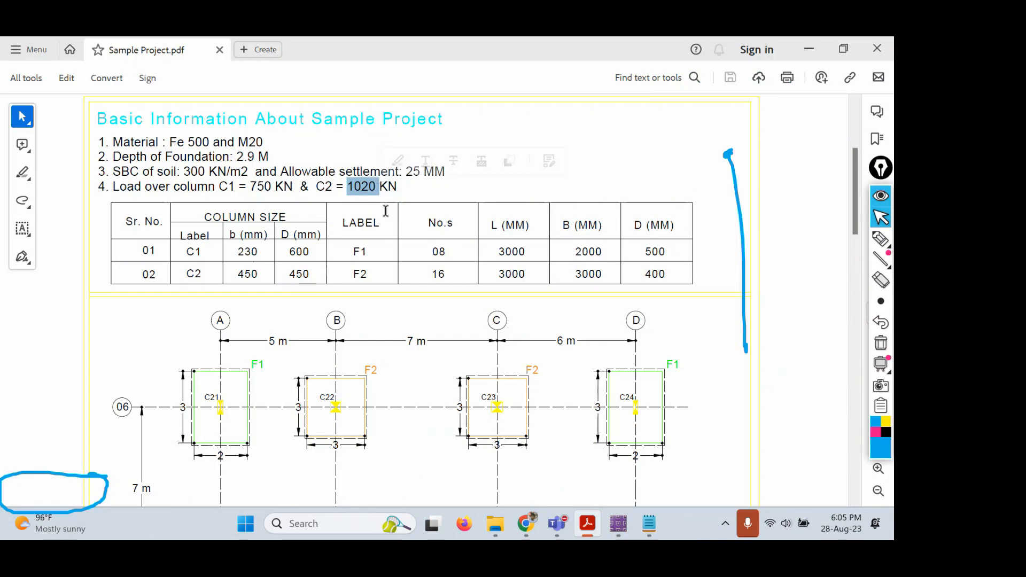
scroll(407, 216, "up", 1)
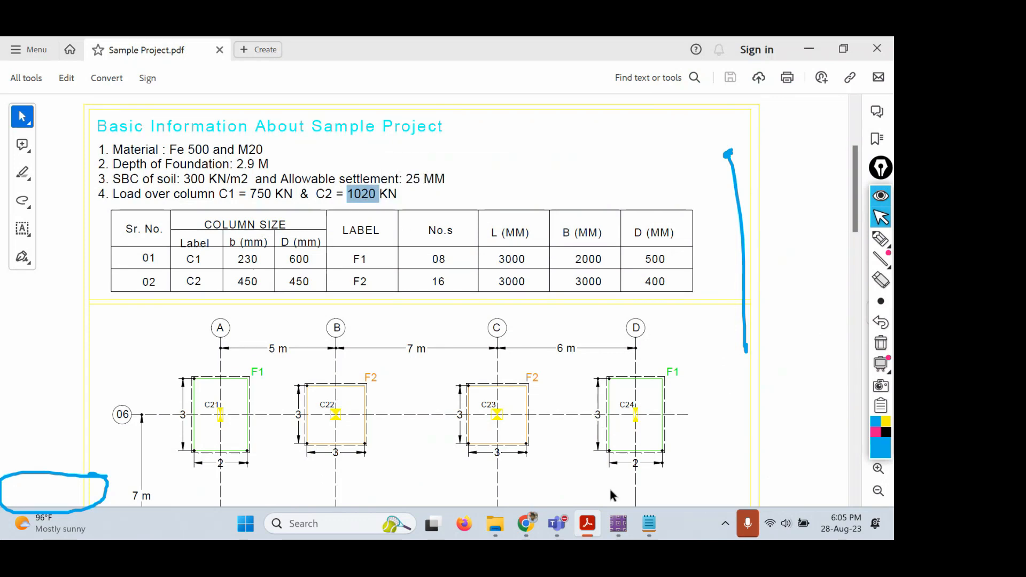
left_click(587, 525)
type("1020")
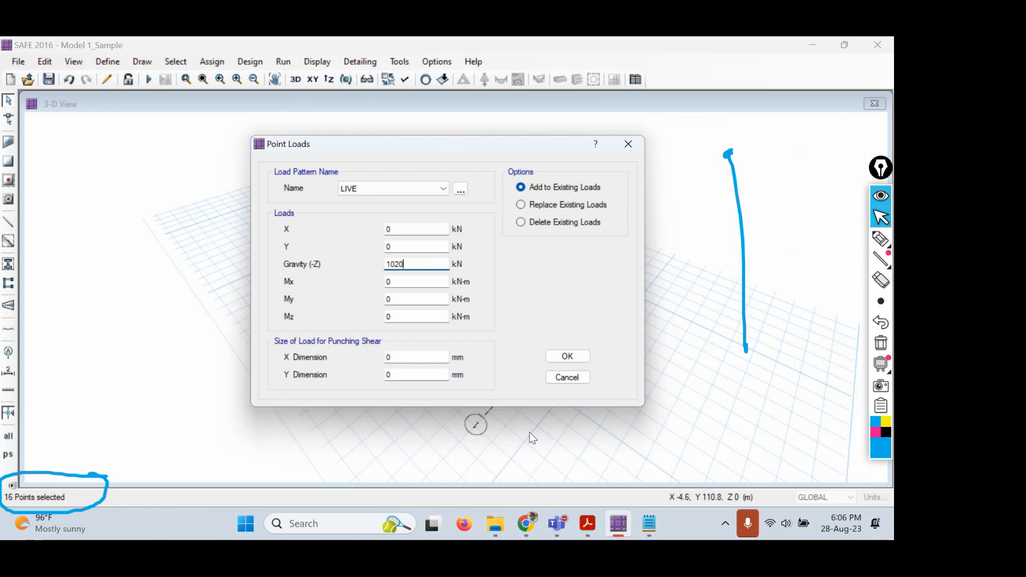
Look up the C2 column size in Sample Project.pdf and set the punching shear load size to 450 mm in X and Y
left_click(588, 524)
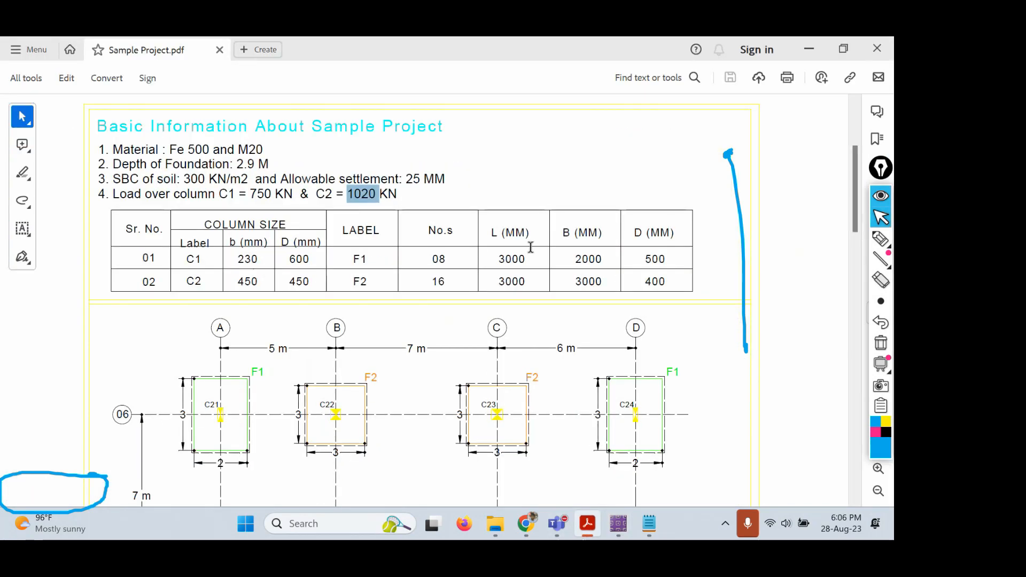
left_click_drag(235, 279, 310, 289)
left_click(301, 283)
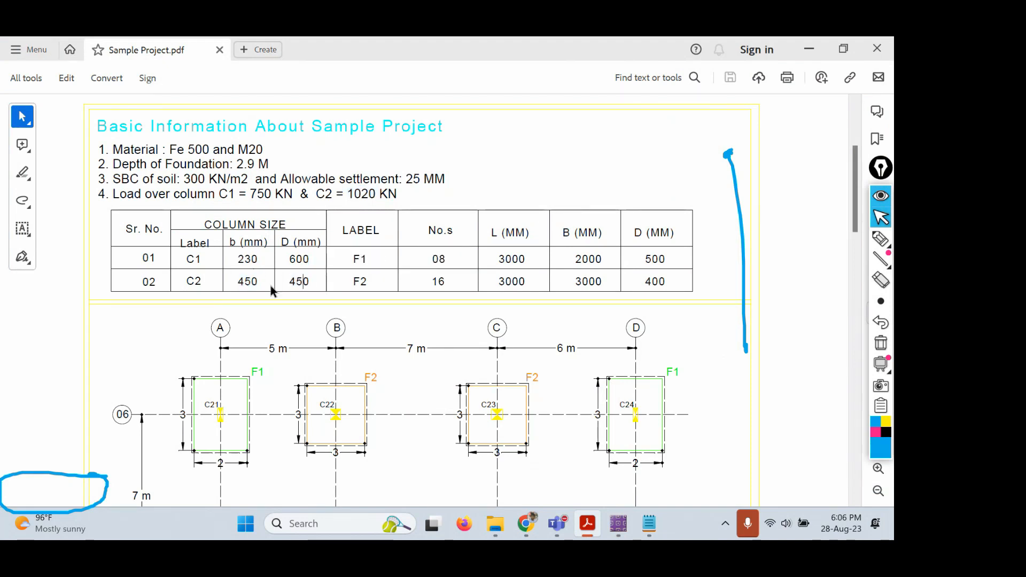
left_click(618, 524)
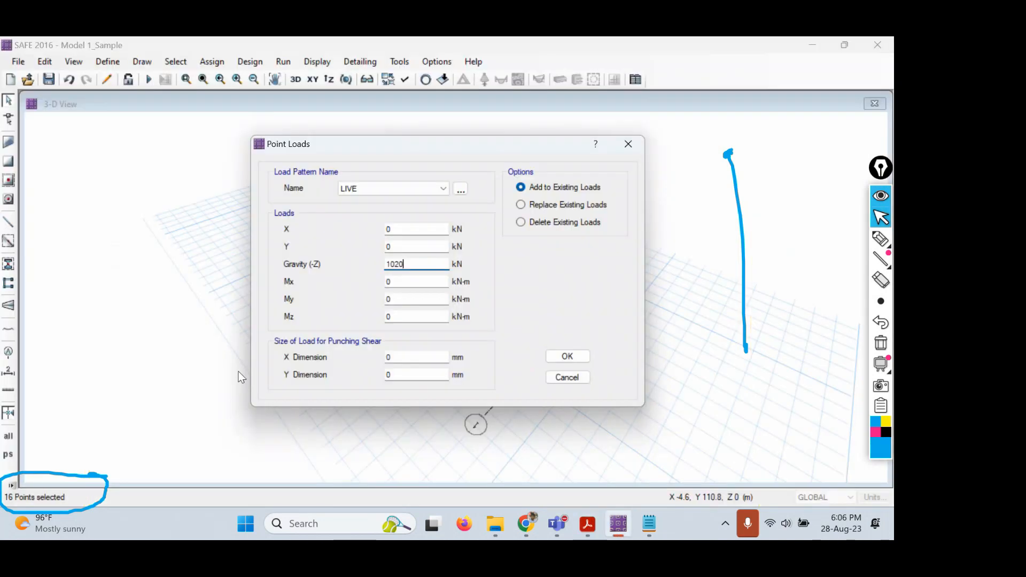
double_click(392, 357)
type("450")
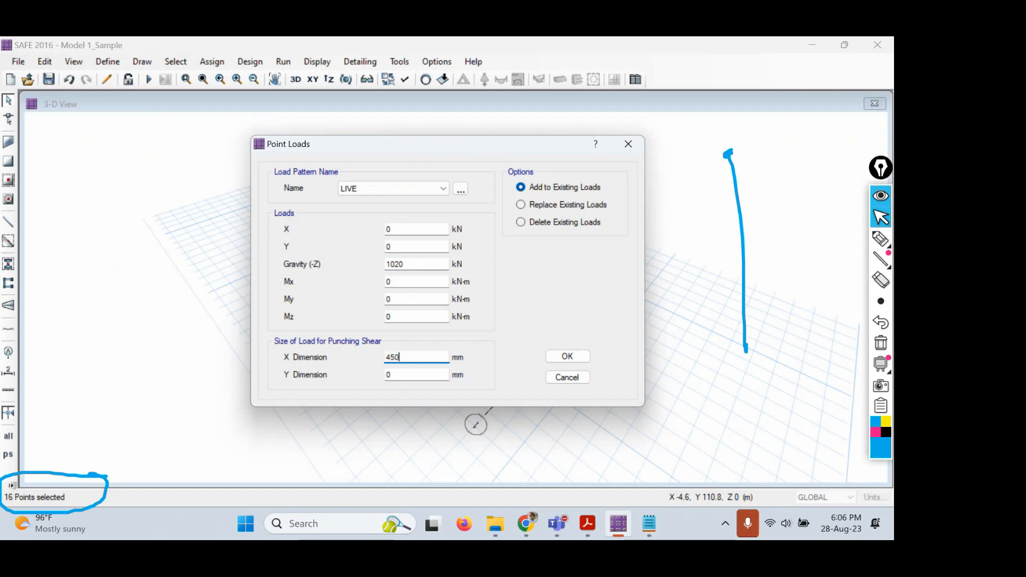
key("Tab")
type("4")
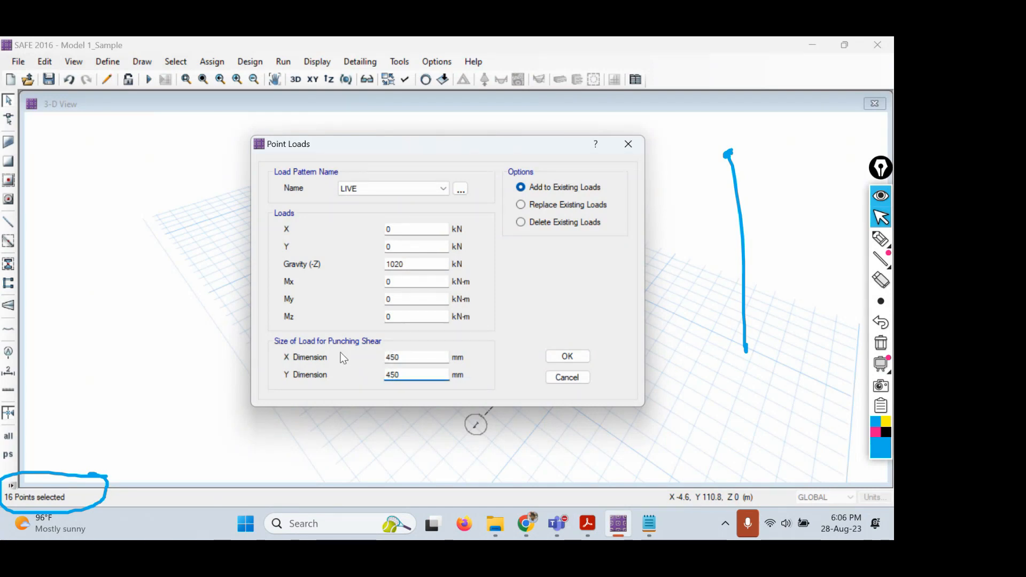
Apply the LIVE point loads to the selected points, replacing existing loads, and clear the freehand marks from the screen
left_click(542, 210)
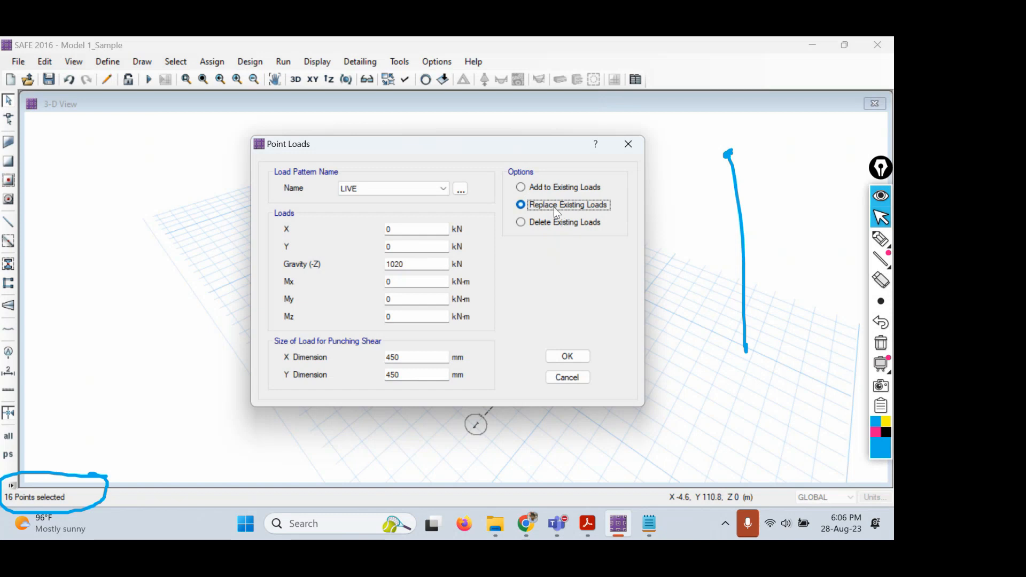
left_click(567, 357)
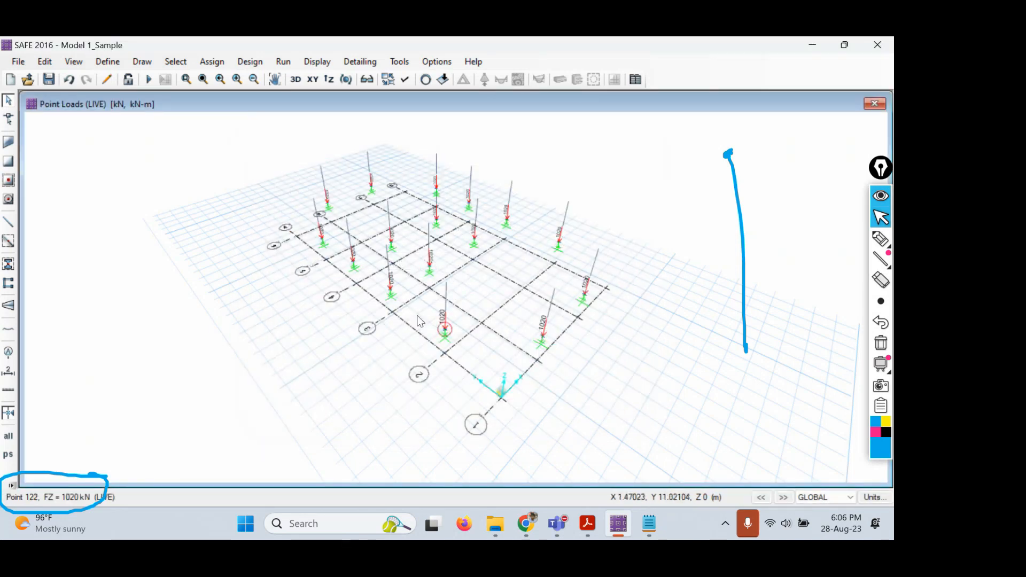
left_click(881, 343)
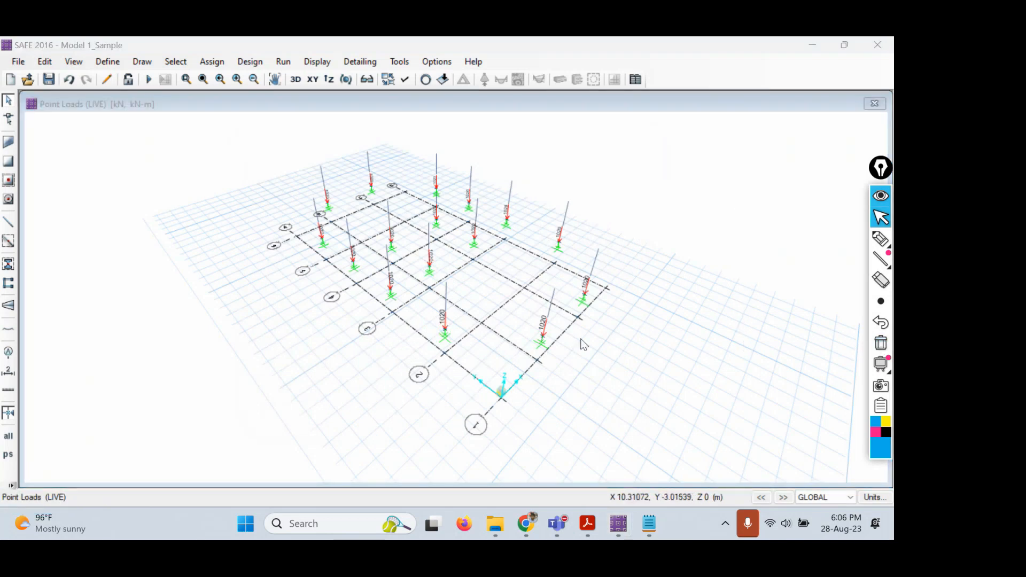
Inspect the assigned loads in 3D, restore the visibility of all objects and switch to the XY plan view
left_click(346, 80)
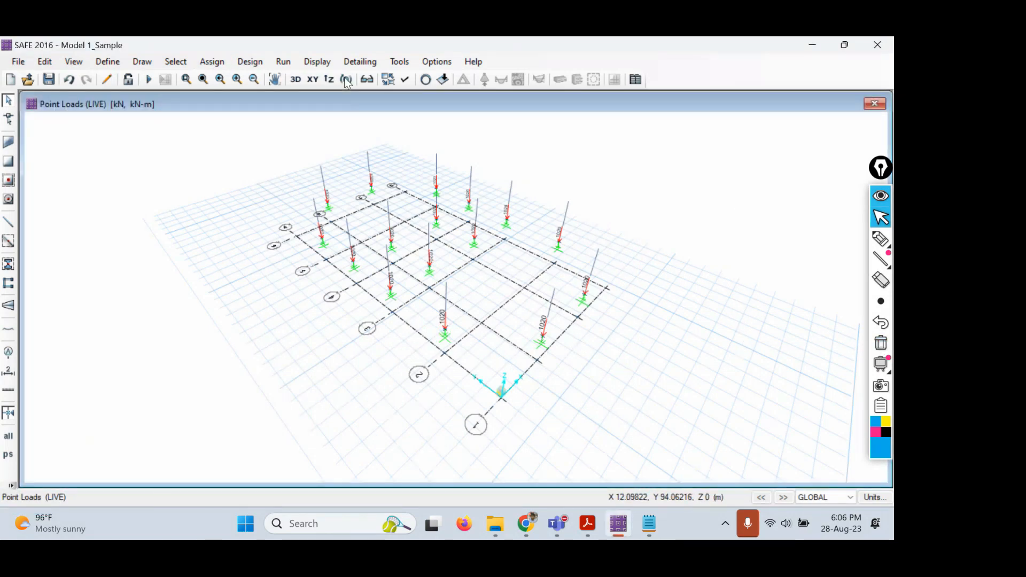
left_click_drag(622, 249, 543, 213)
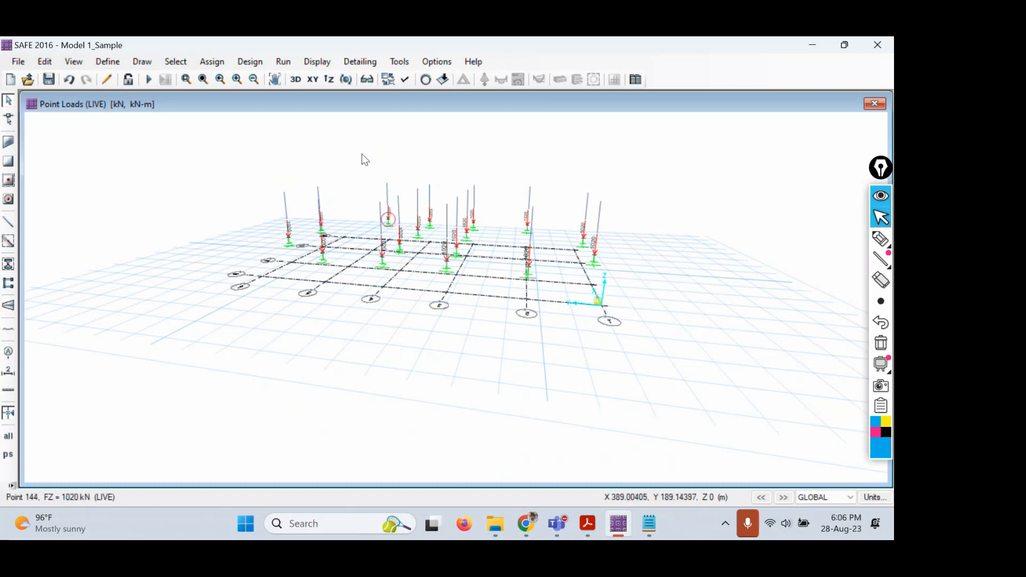
left_click(346, 79)
left_click_drag(623, 216, 529, 219)
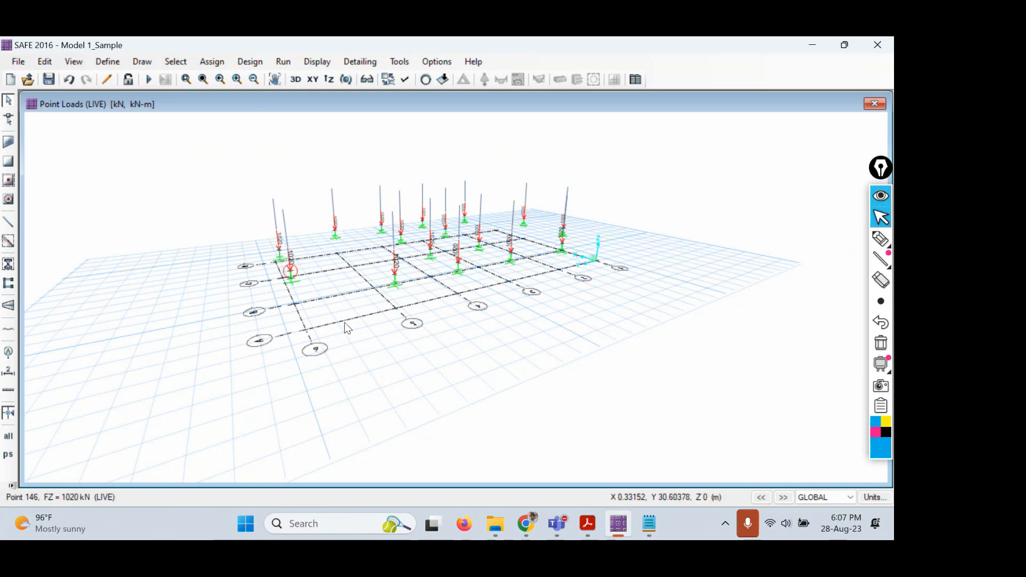
right_click(114, 168)
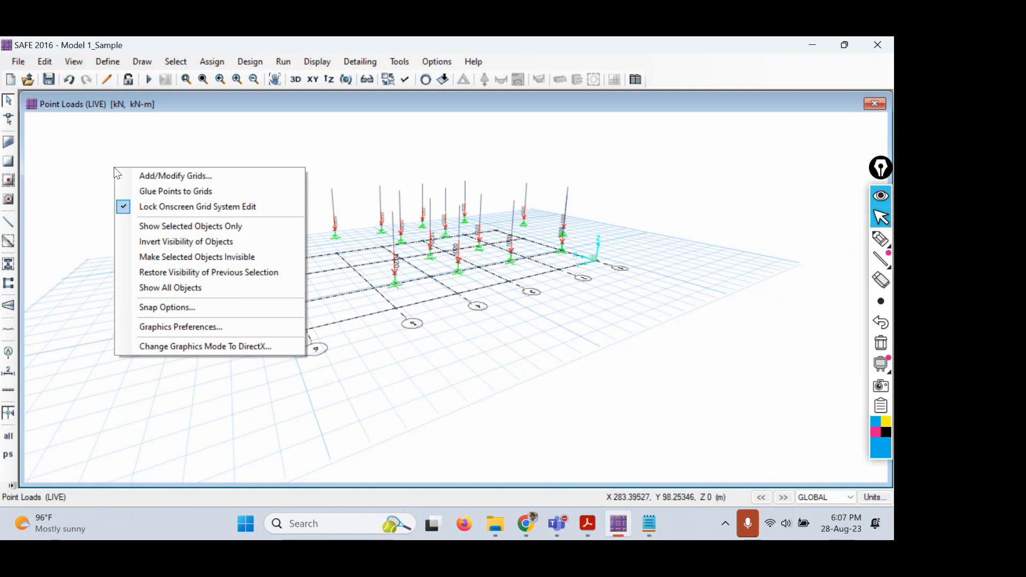
left_click(171, 292)
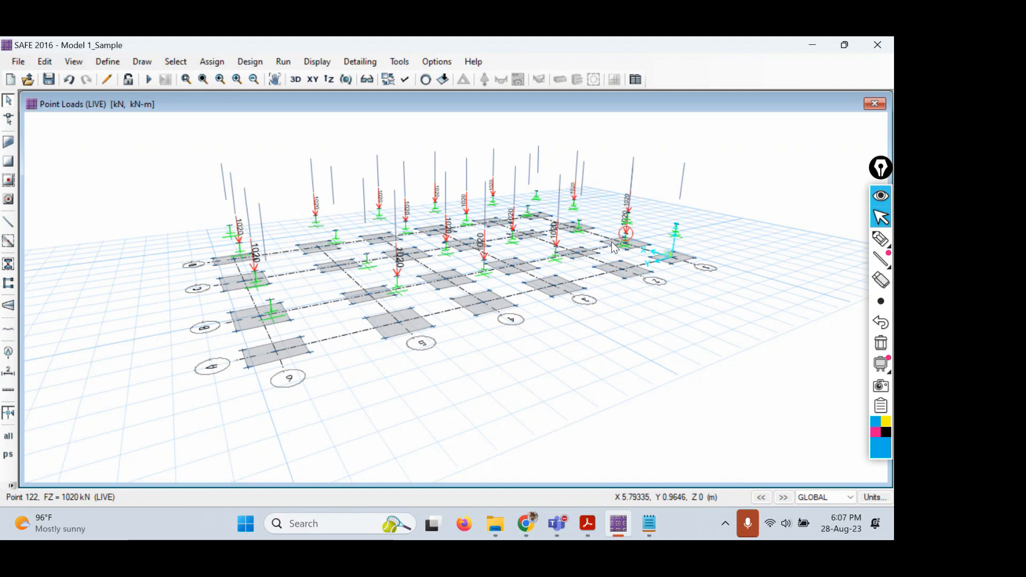
left_click(313, 79)
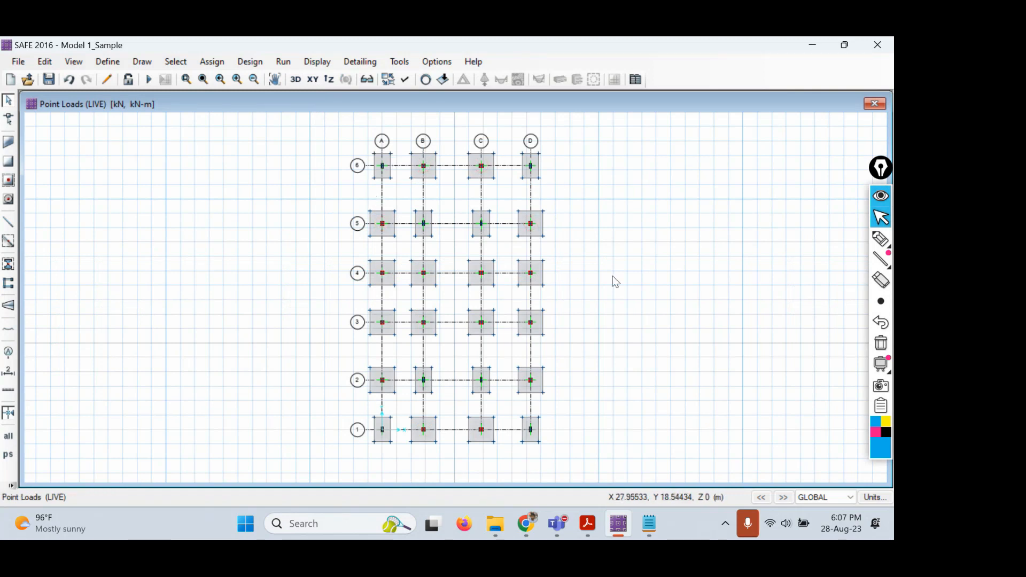
Circle the Set Display Options command freehand with the pen and return to the normal pointer
mouse_move(881, 241)
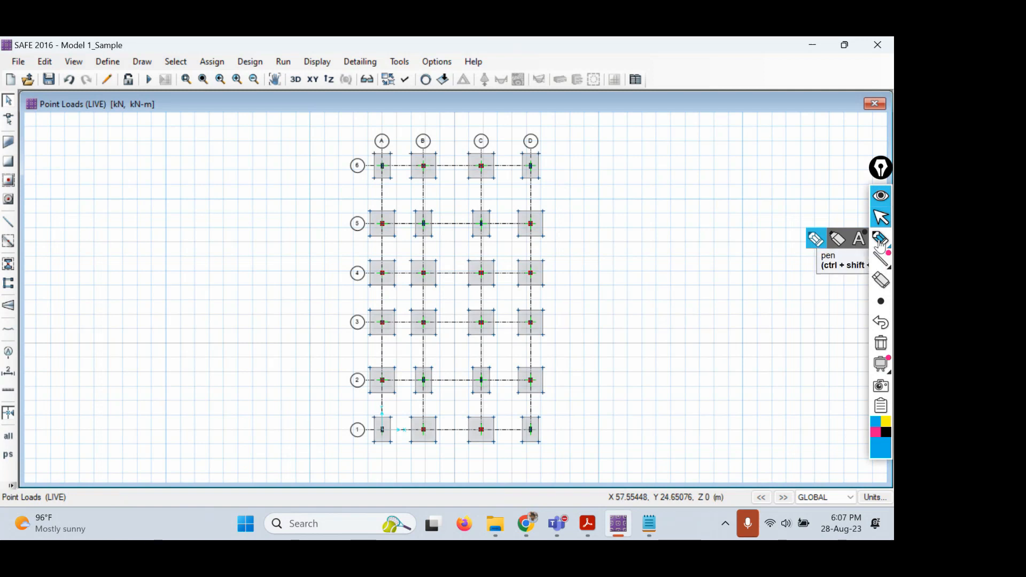
left_click(881, 241)
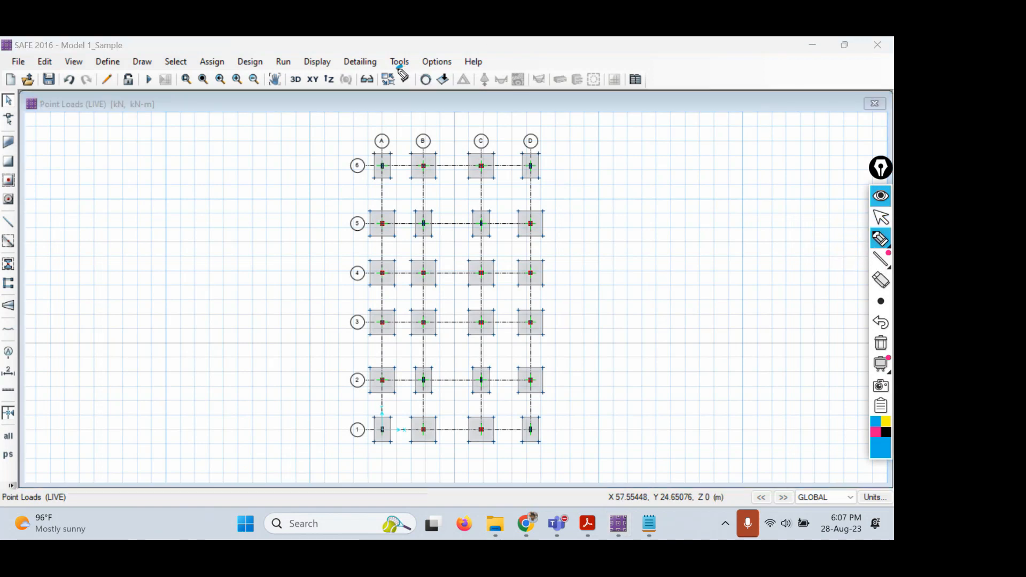
mouse_move(398, 67)
left_mouse_down()
mouse_move(400, 95)
mouse_move(421, 77)
mouse_move(408, 65)
left_mouse_up()
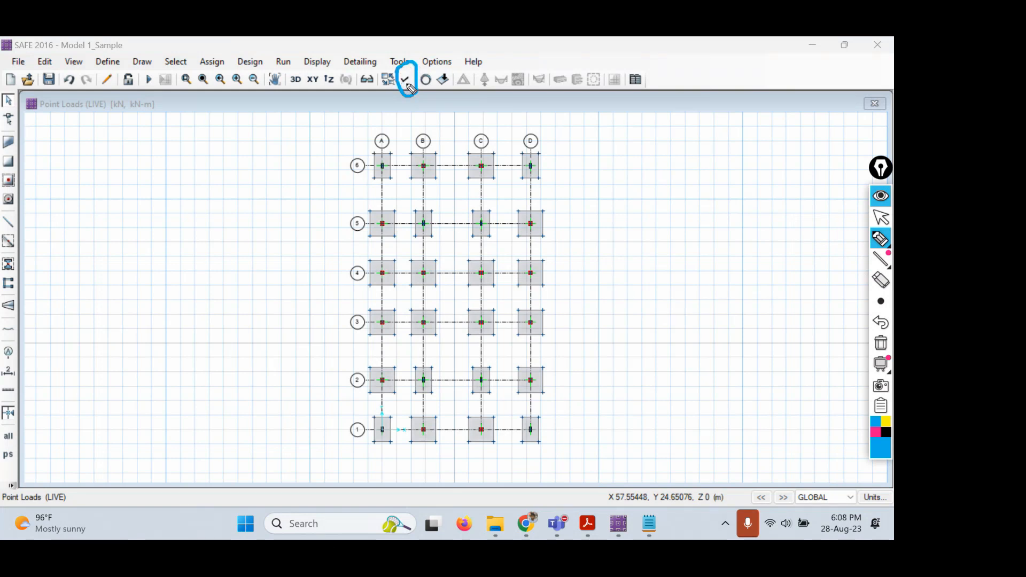
left_click(881, 218)
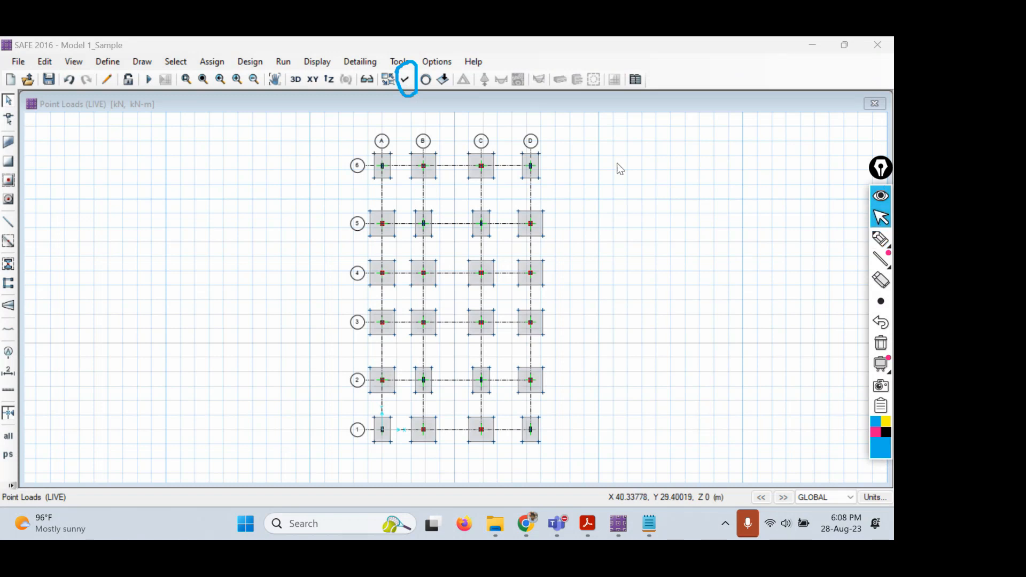
Clear the freehand circle and turn on the point object labels in the display options
left_click(405, 80)
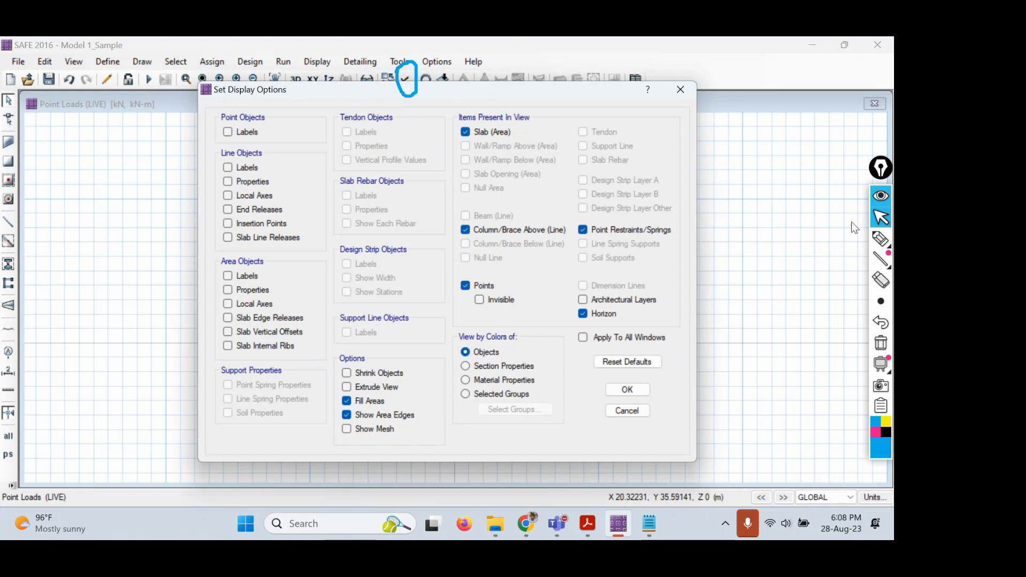
left_click(880, 343)
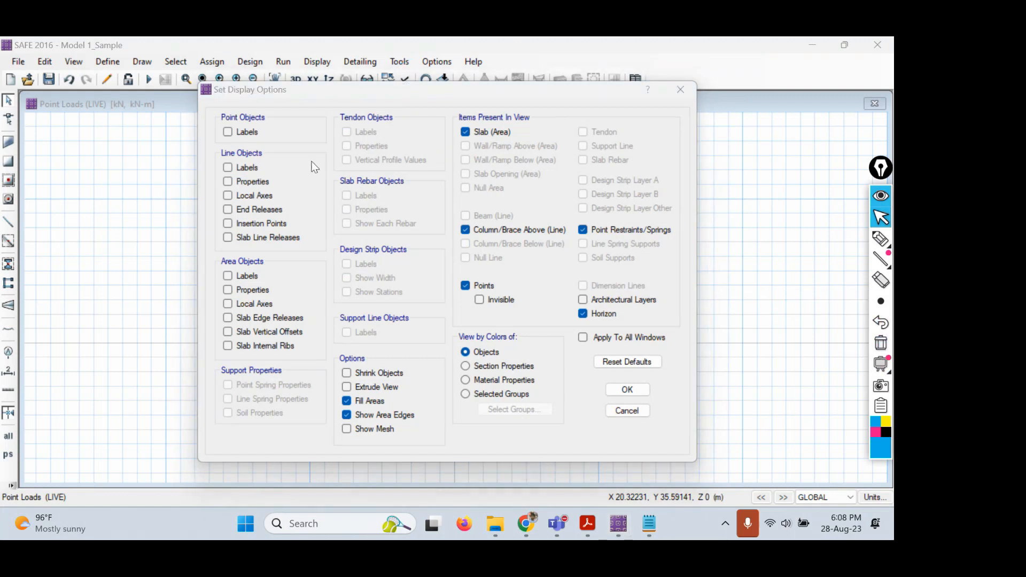
left_click(281, 94)
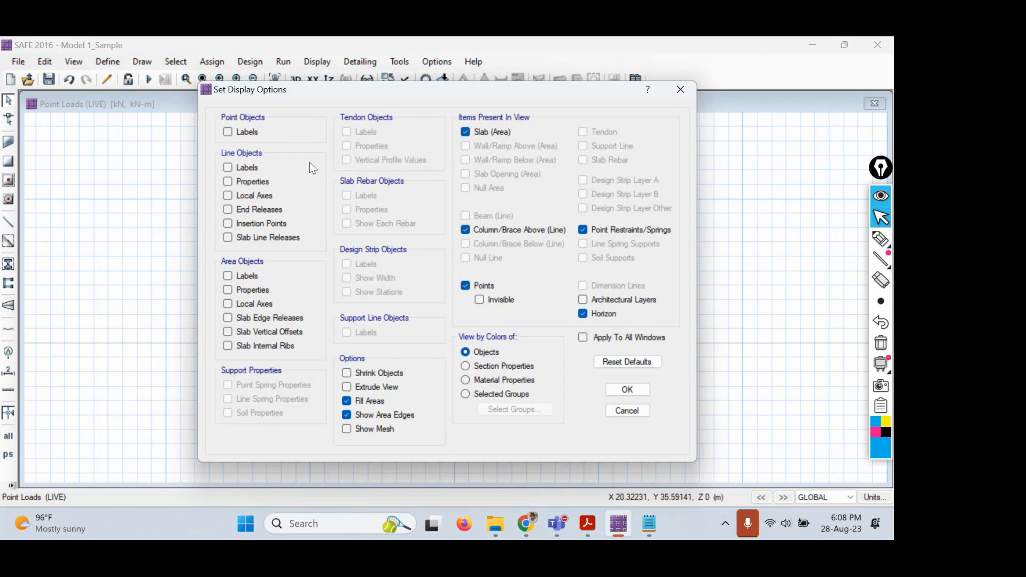
left_click(228, 133)
left_click_drag(300, 92, 518, 86)
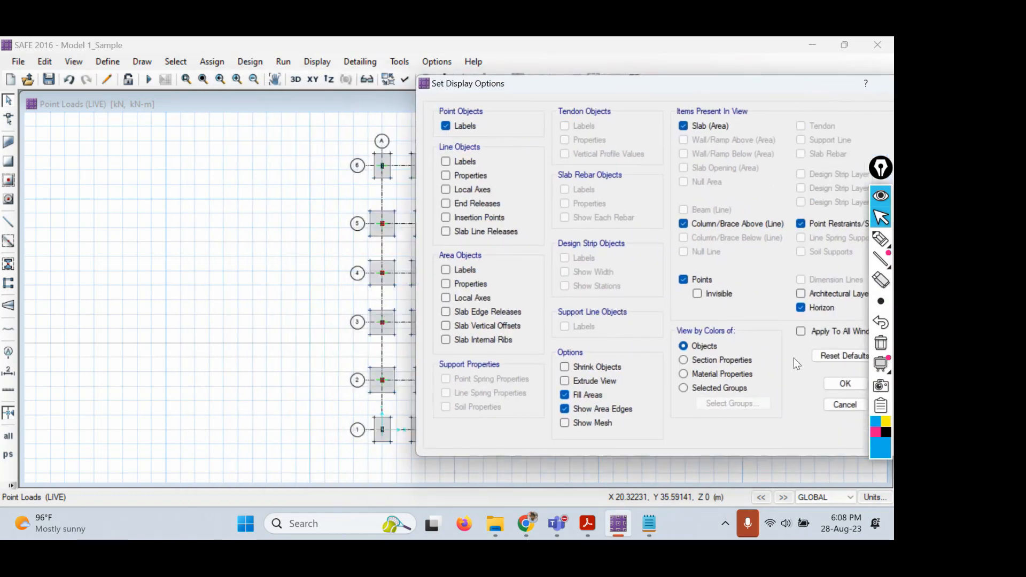
left_click_drag(715, 86, 282, 93)
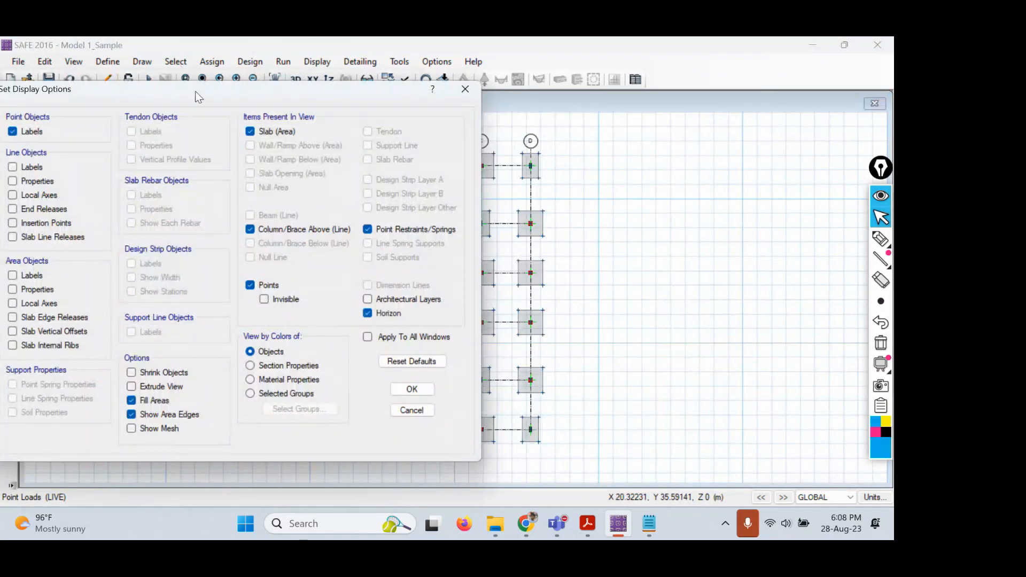
left_click_drag(194, 91, 277, 94)
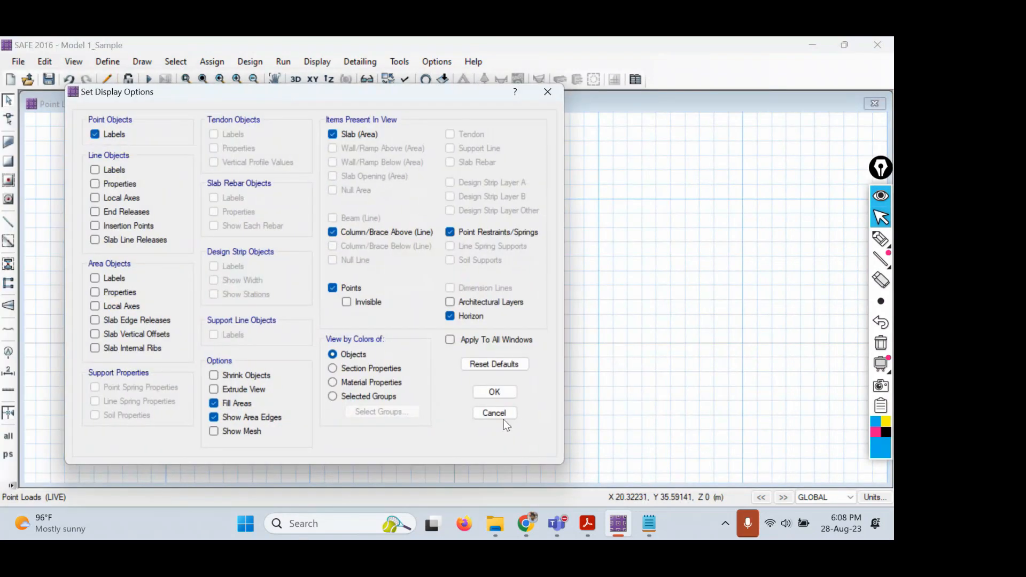
left_click(494, 391)
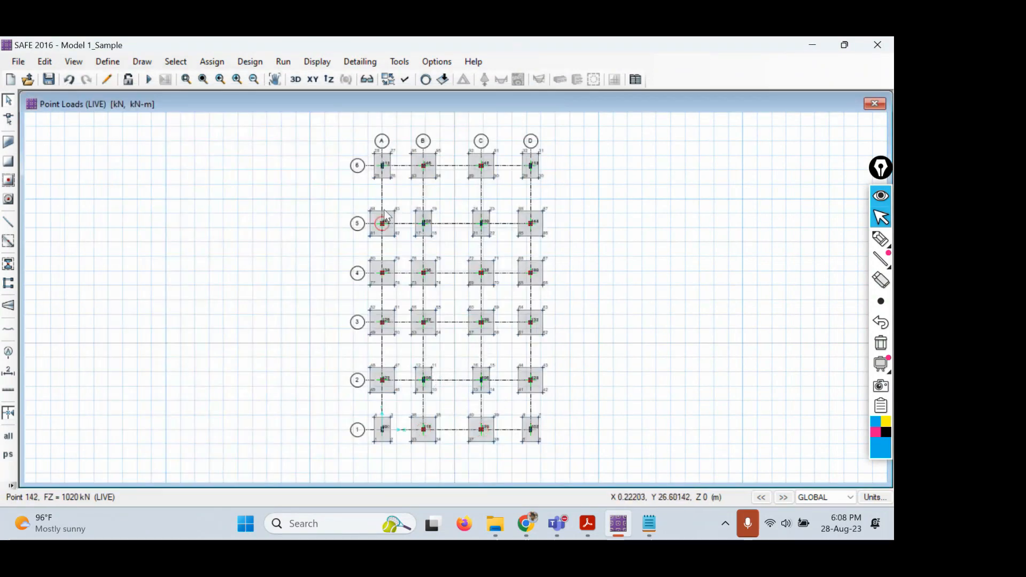
Examine the point labels around the footings and turn the point object labels off again
scroll(385, 216, "up", 5)
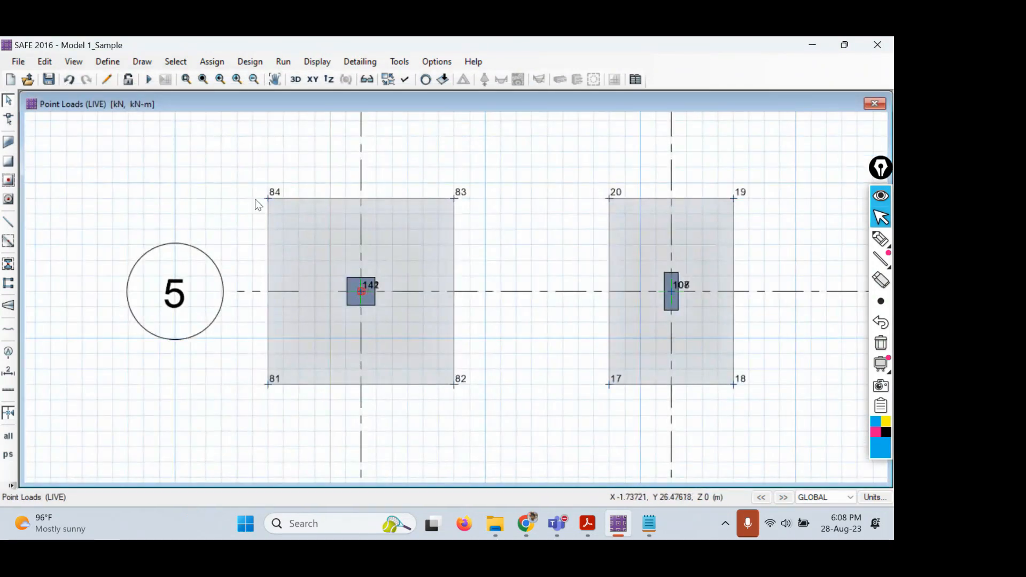
scroll(486, 318, "down", 3)
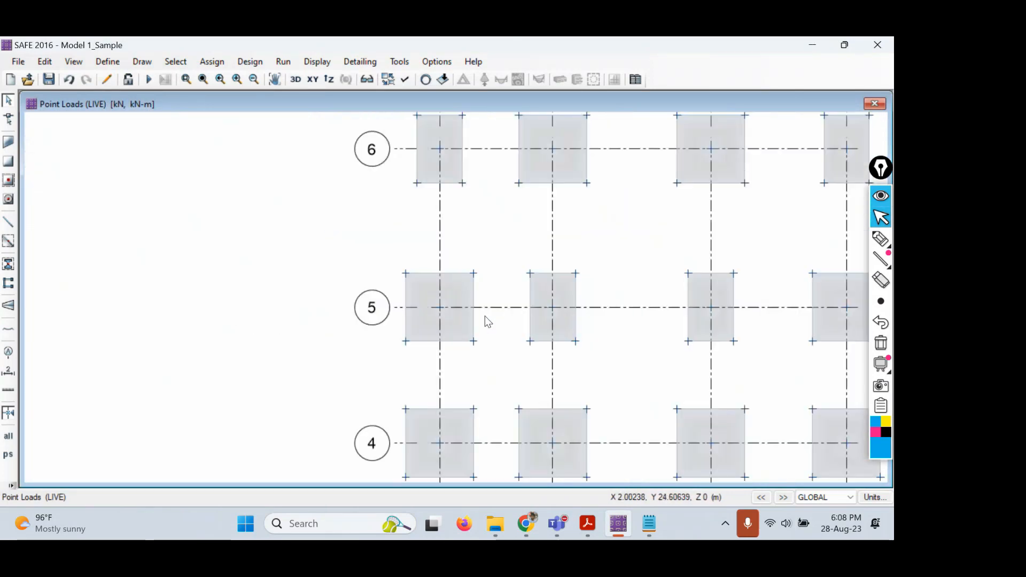
scroll(673, 270, "down", 1)
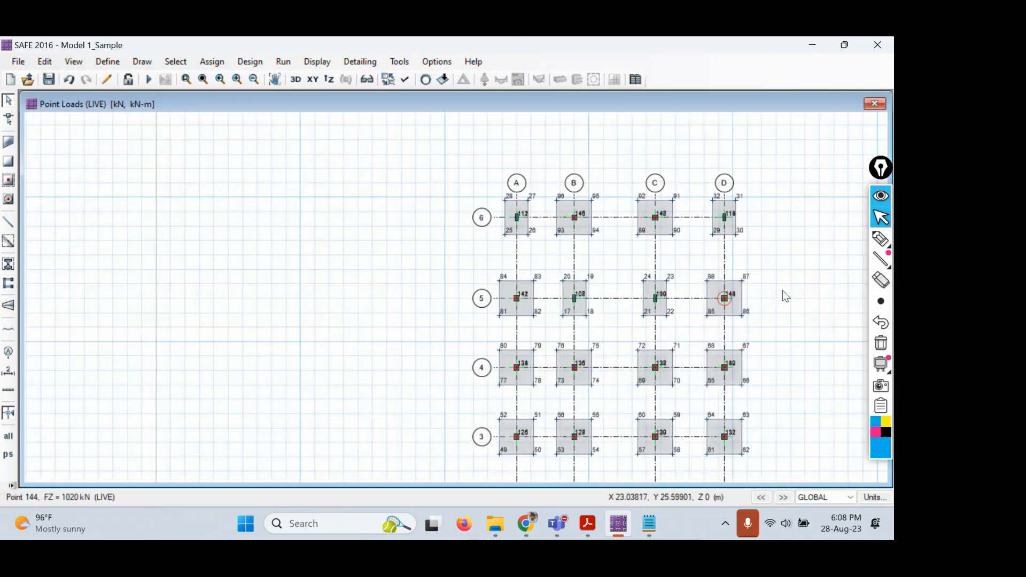
middle_click_drag(783, 291, 596, 239)
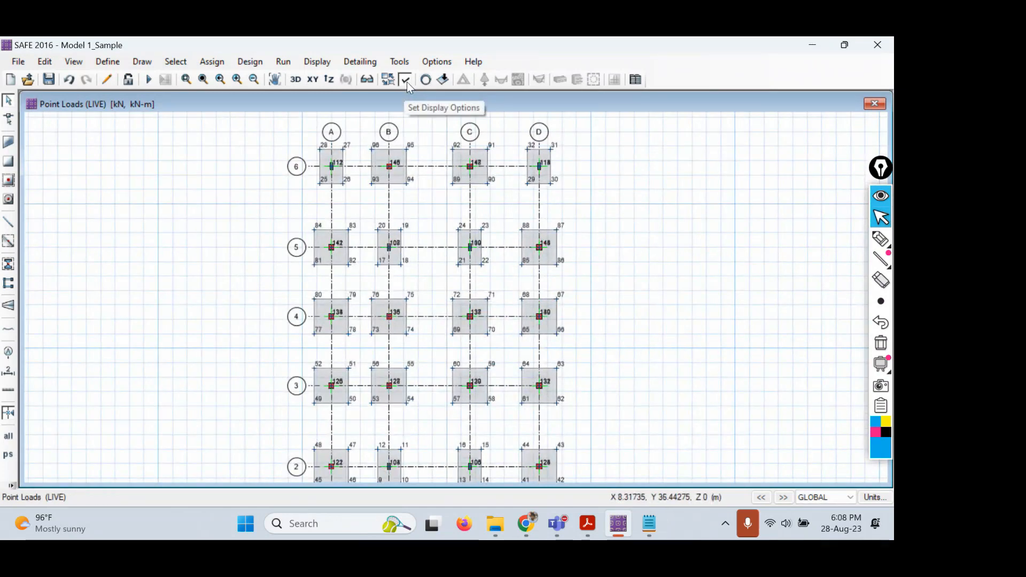
left_click(406, 81)
left_click(243, 136)
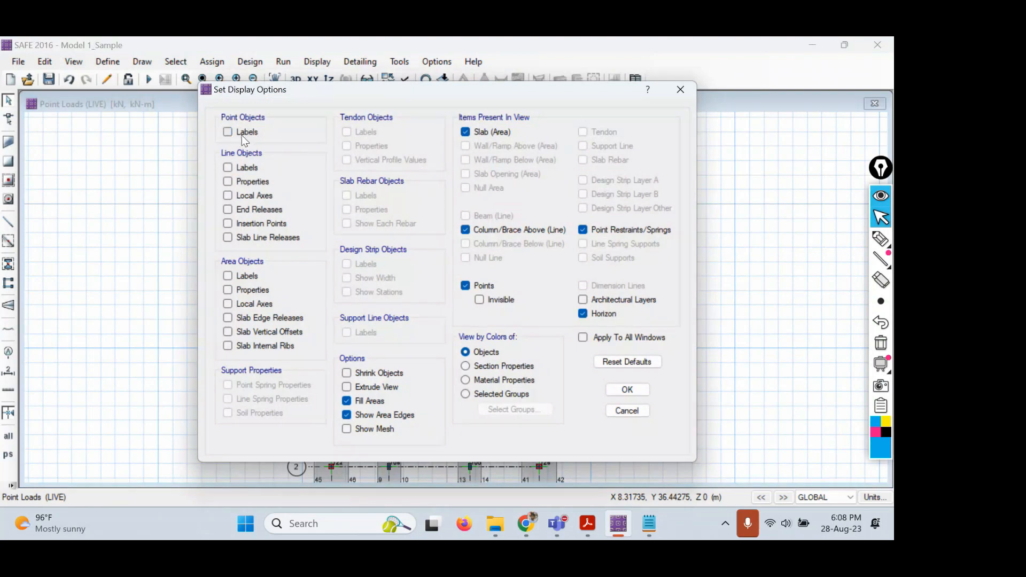
left_click(627, 390)
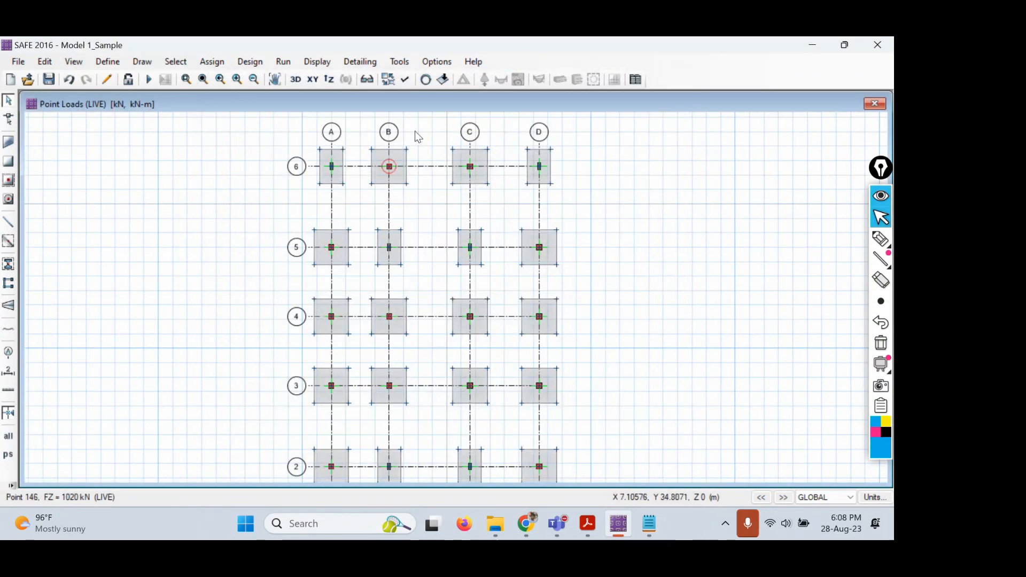
Reopen the display options, circle the View by Colors of heading in pink and tick its four options freehand
left_click(406, 81)
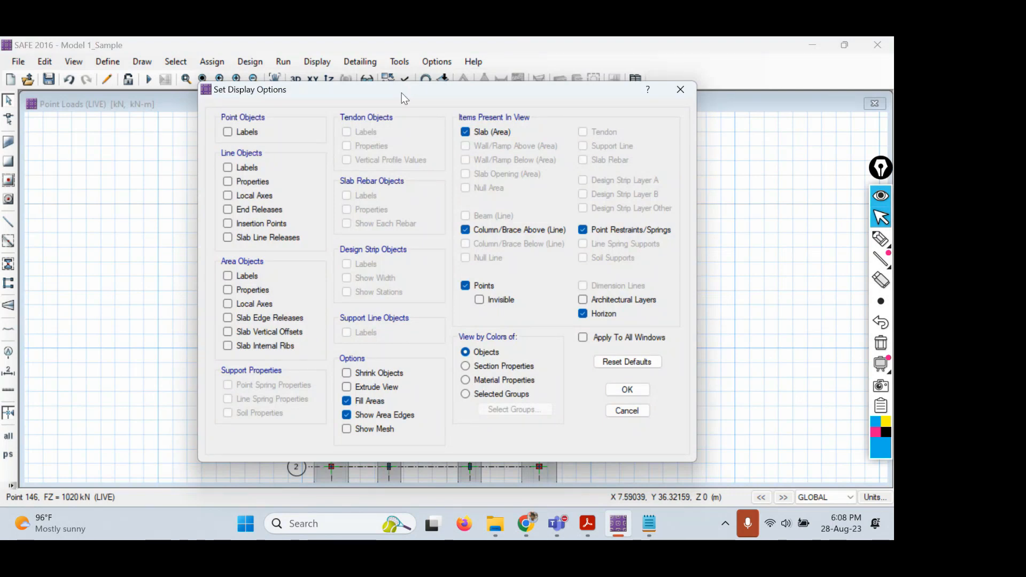
left_click(879, 344)
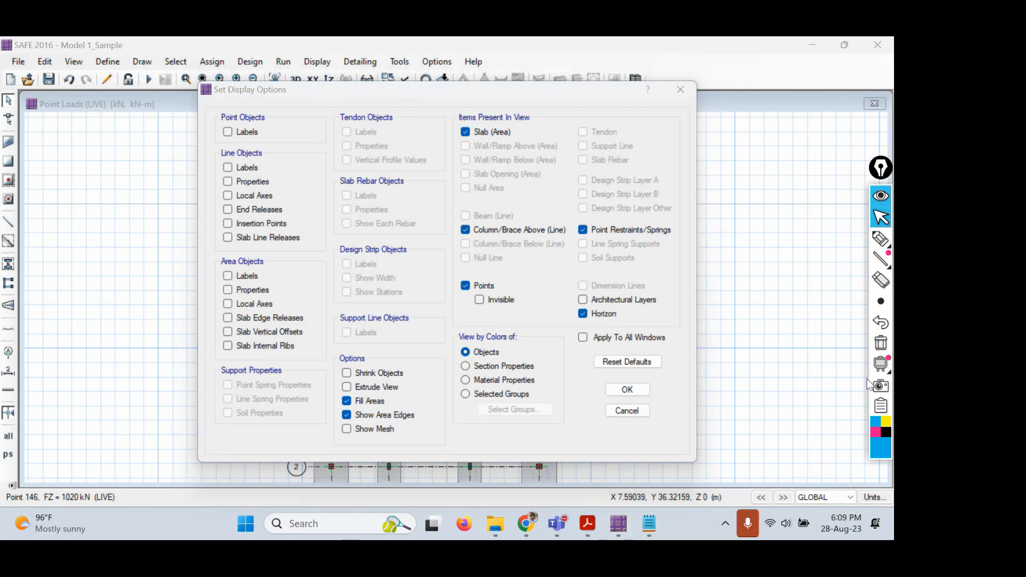
left_click(876, 432)
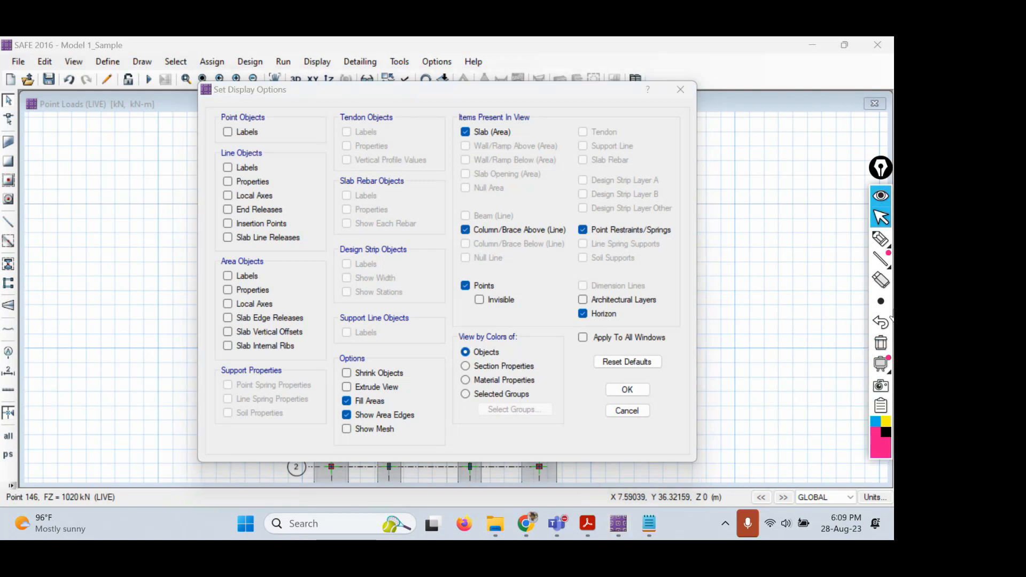
left_click(881, 239)
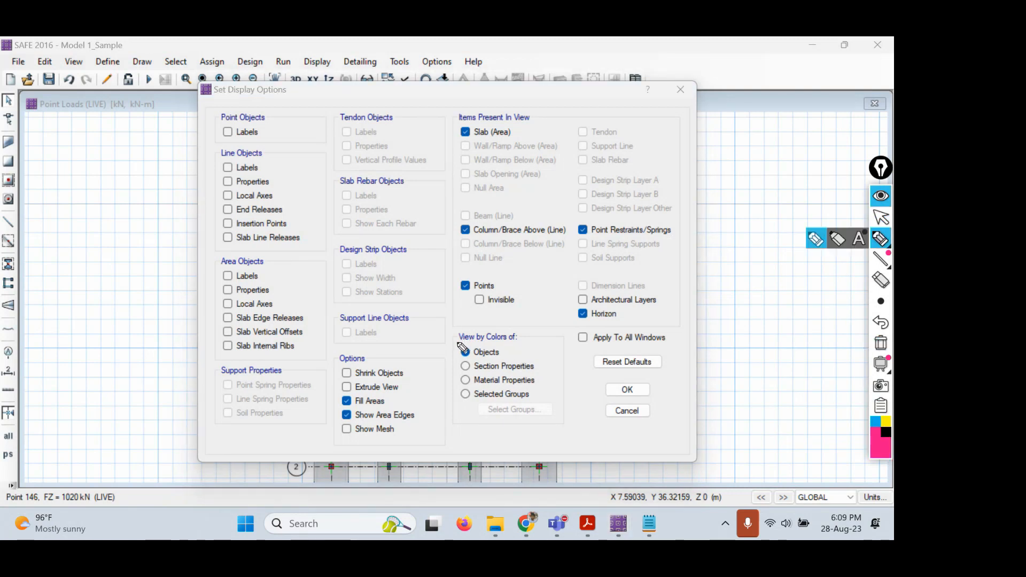
mouse_move(521, 338)
left_mouse_down()
mouse_move(540, 328)
mouse_move(489, 316)
mouse_move(454, 343)
mouse_move(481, 347)
left_mouse_up()
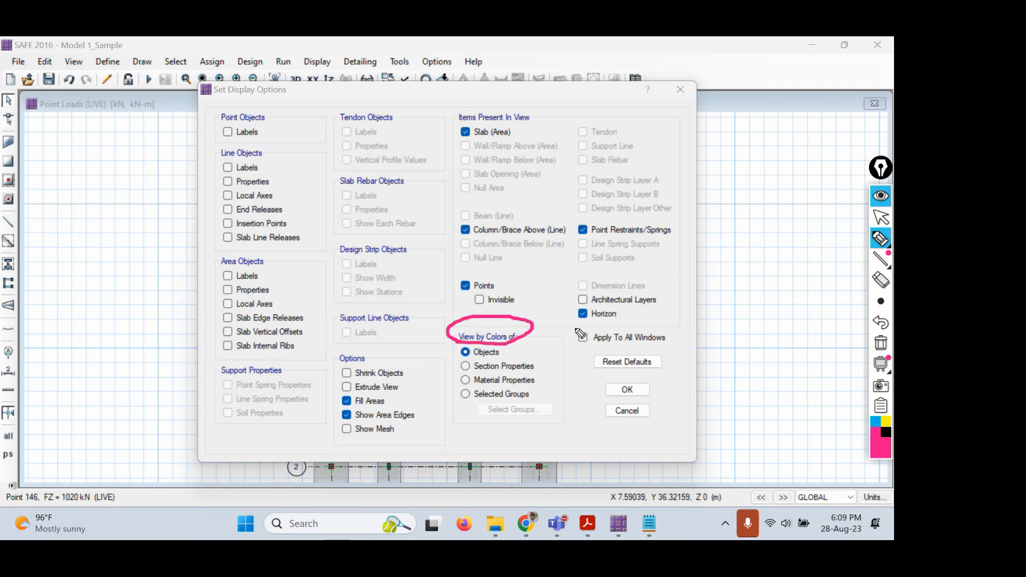
mouse_move(506, 356)
left_mouse_down()
mouse_move(550, 361)
mouse_move(543, 392)
left_mouse_up()
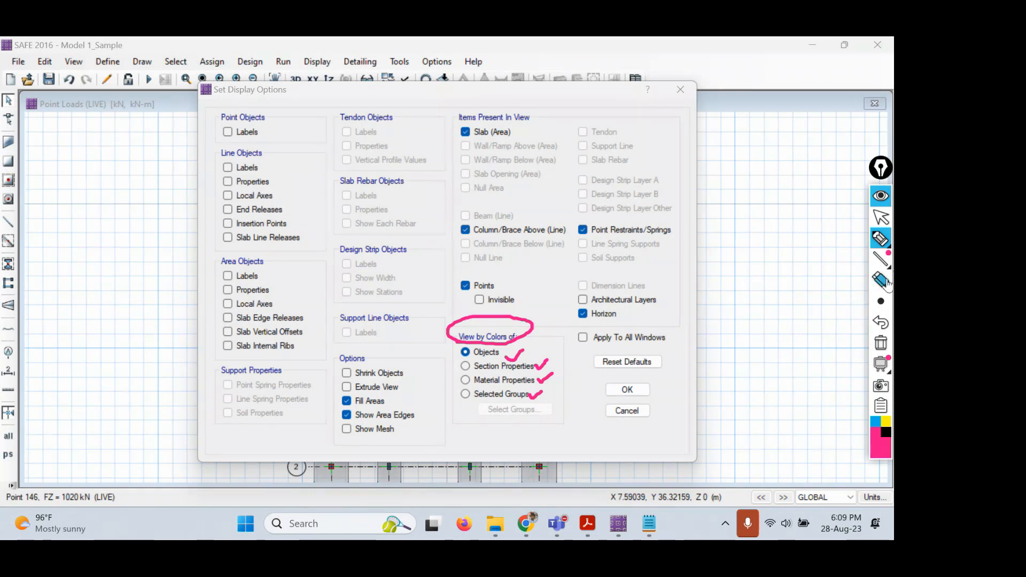
Erase the pink markings and accept the display options
left_click(881, 343)
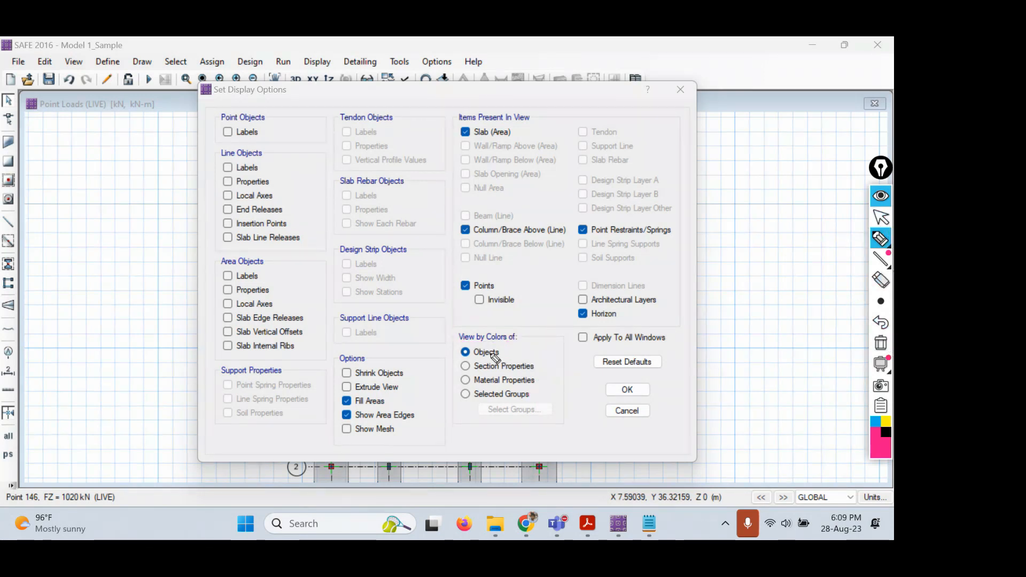
left_click(883, 218)
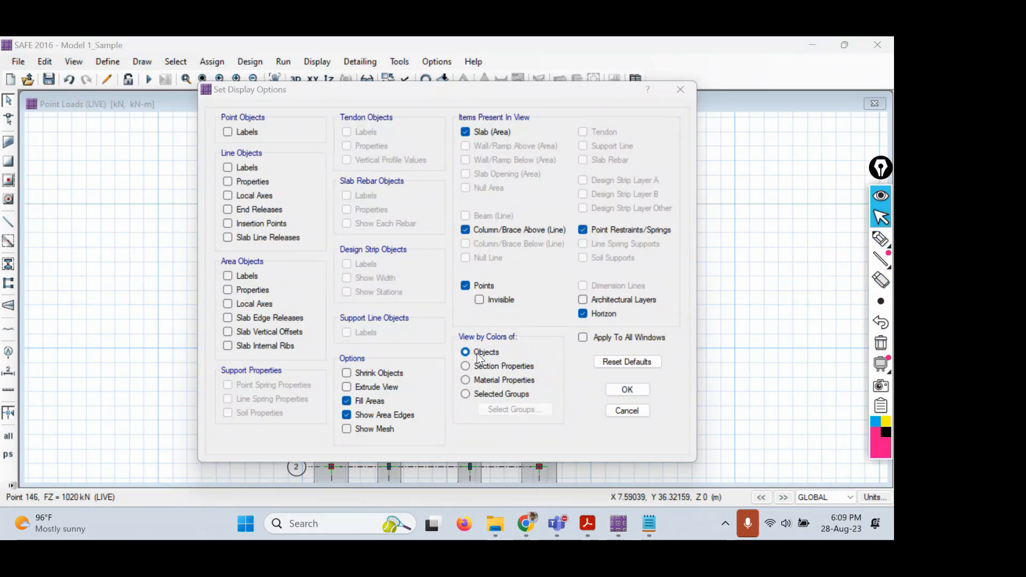
left_click(617, 390)
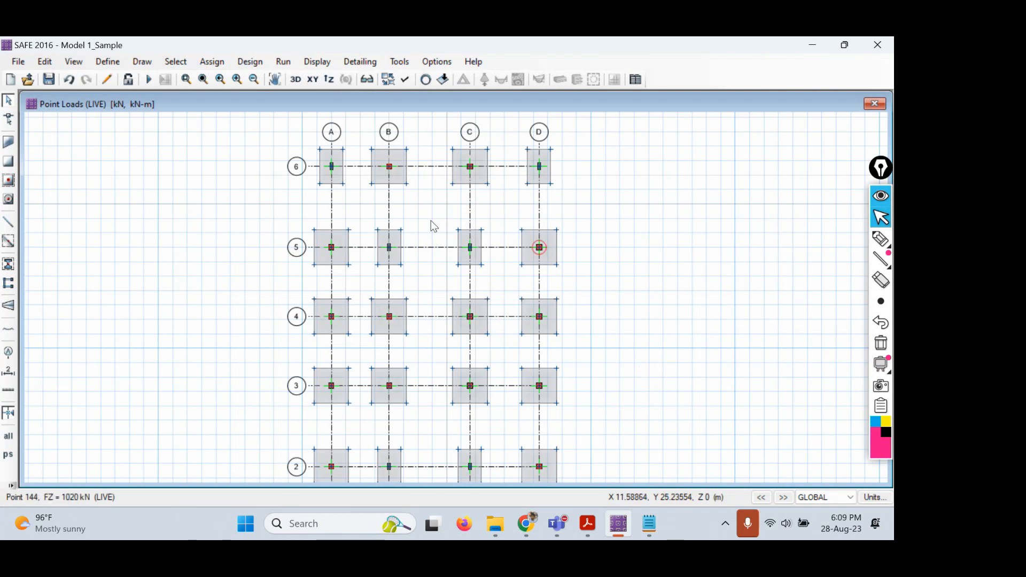
Set the floor fill color to blue in the graphics colors and check the footings in the whole plan
left_click(427, 63)
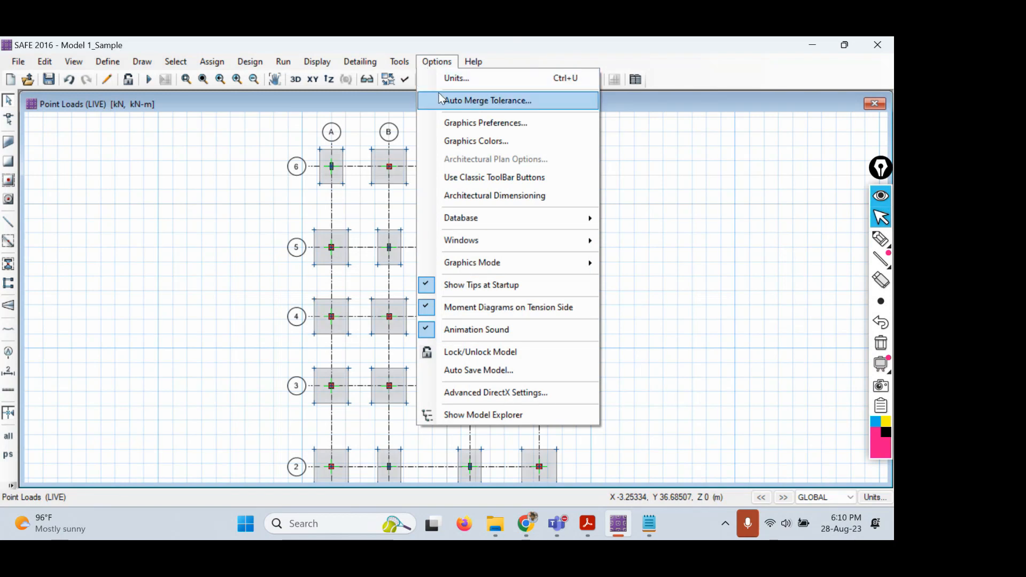
left_click(456, 141)
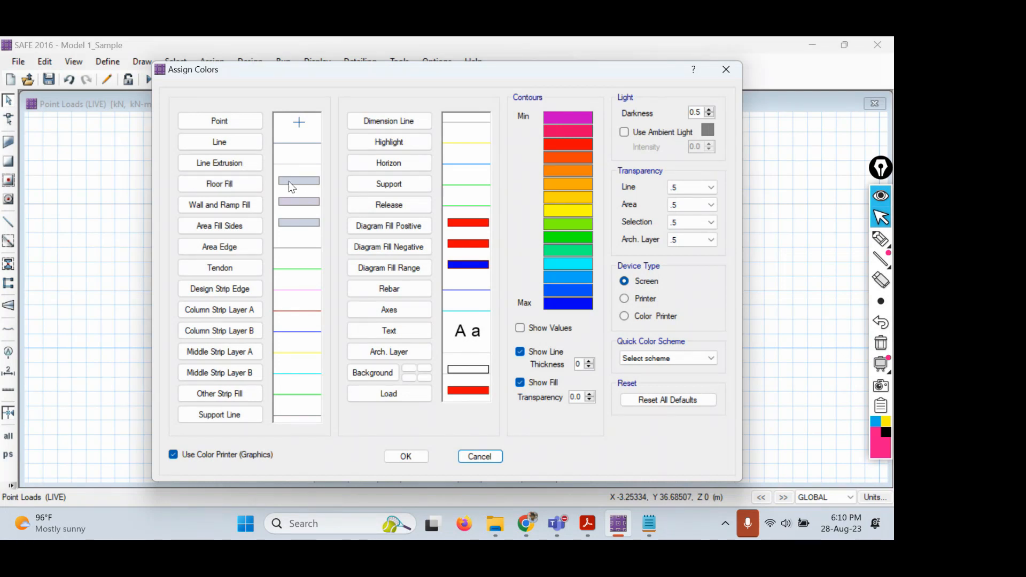
left_click(235, 185)
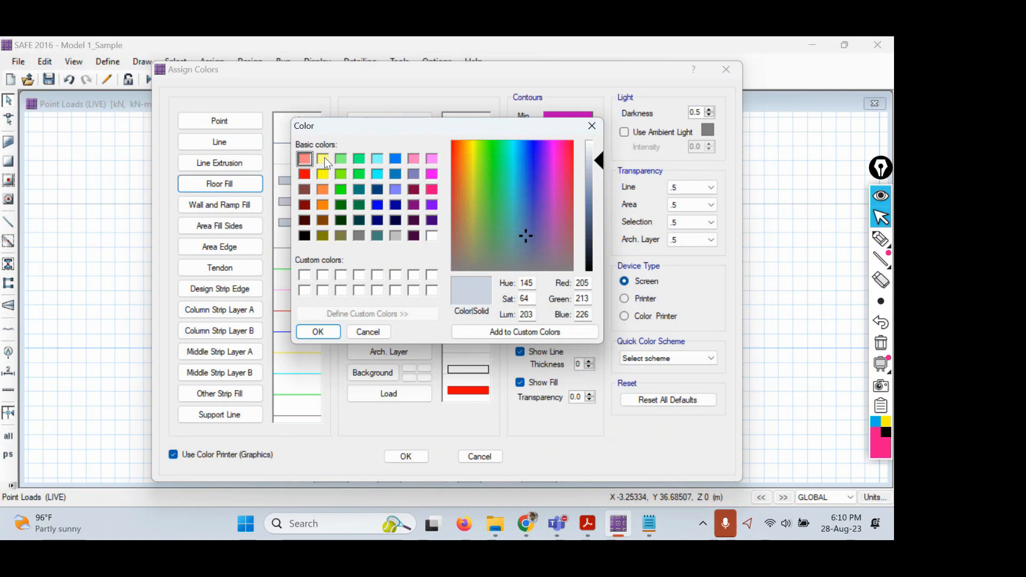
left_click(378, 206)
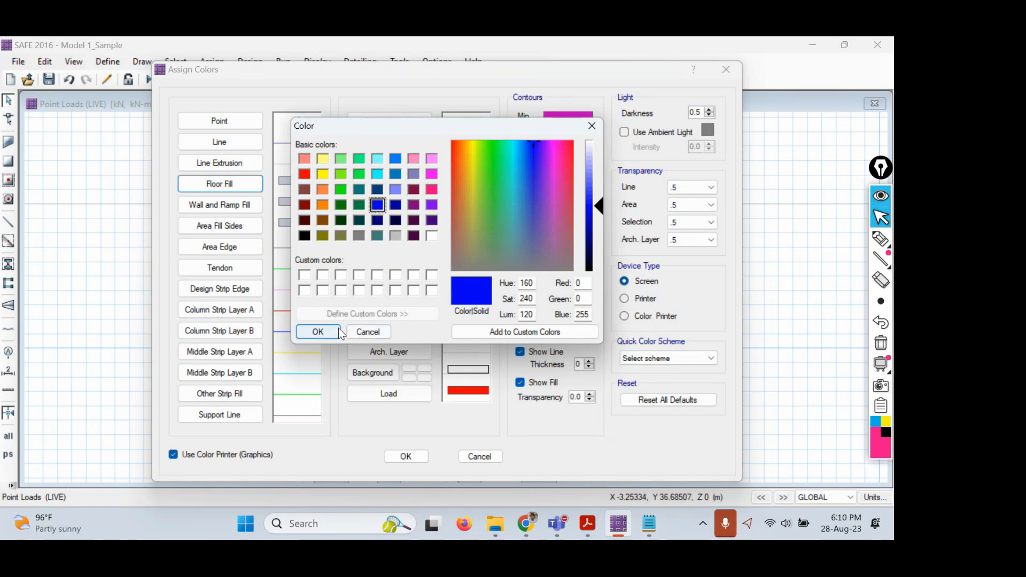
left_click(318, 332)
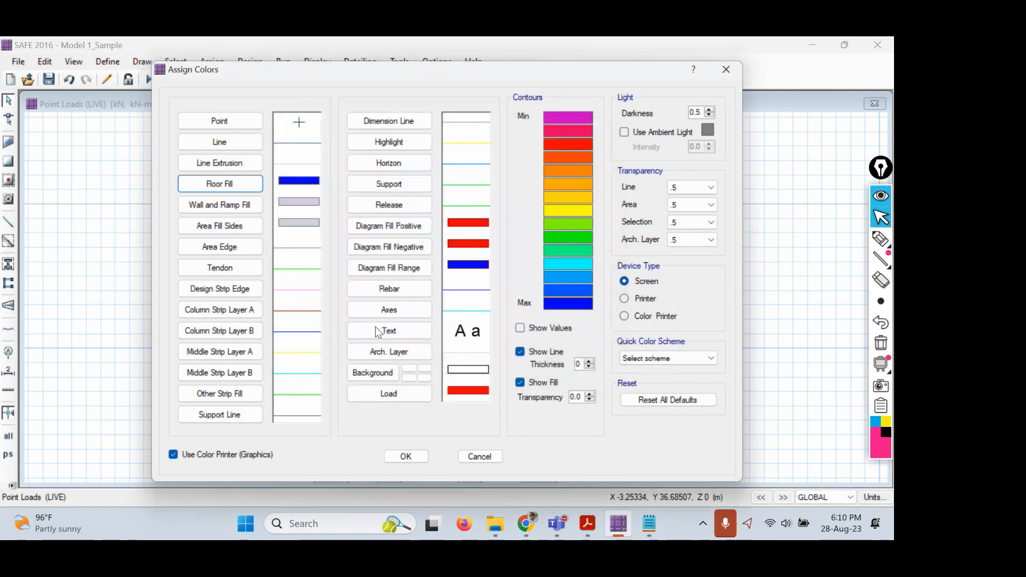
left_click(406, 457)
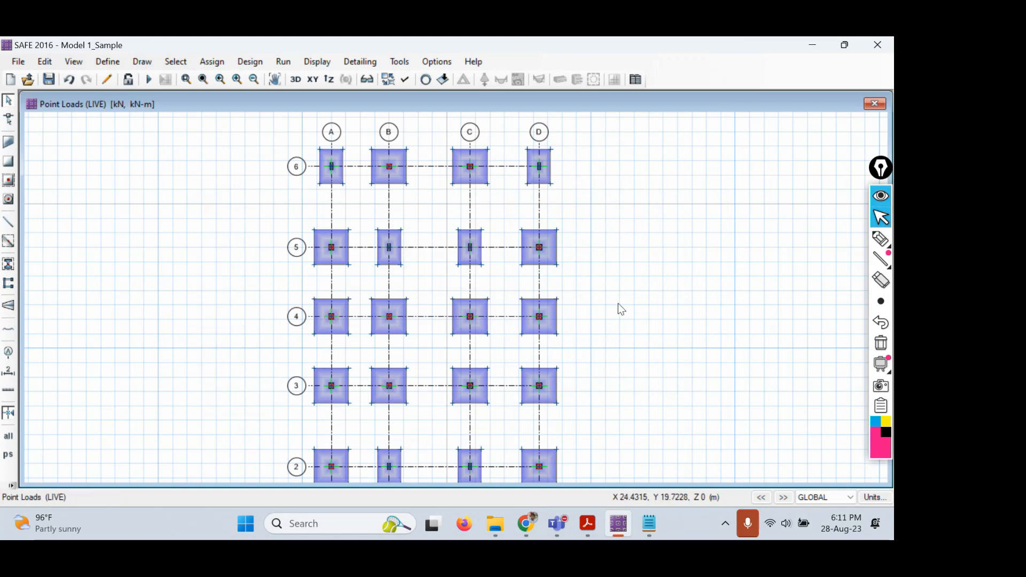
scroll(618, 303, "down", 1)
middle_click_drag(633, 323, 591, 286)
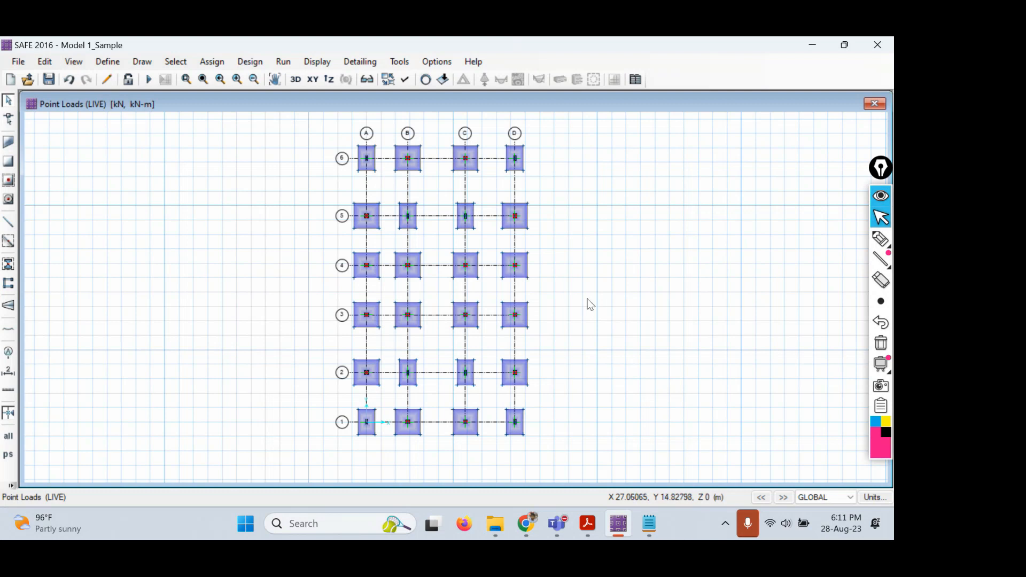
Reopen the graphics colors and circle the Reset All Defaults option freehand in pink
left_click(437, 62)
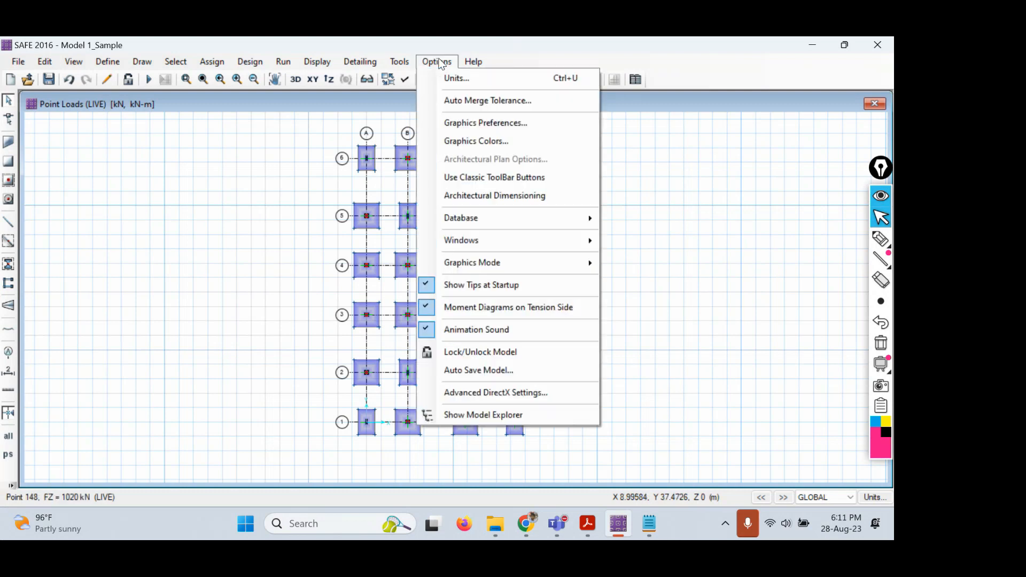
left_click(476, 142)
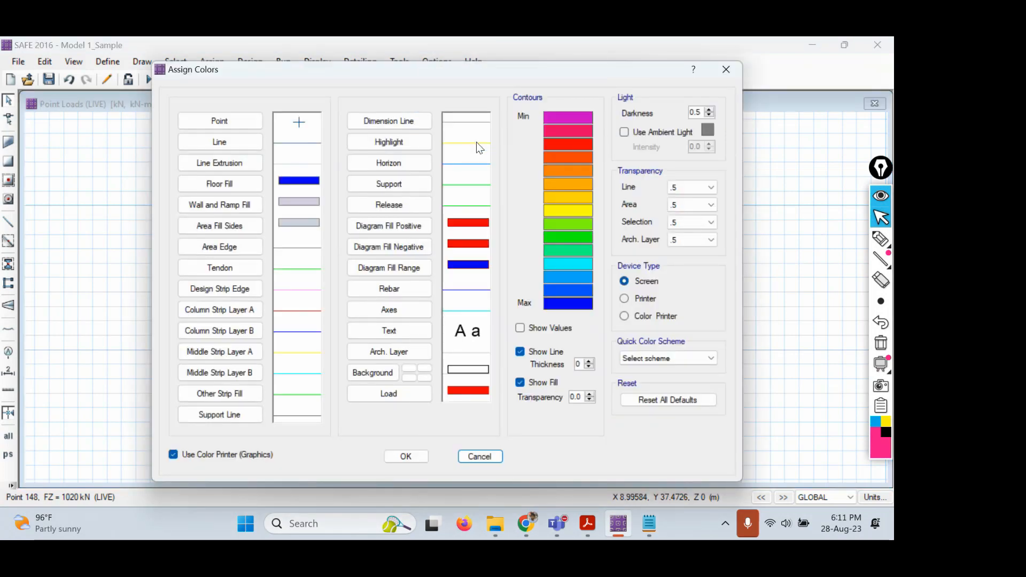
left_click(881, 239)
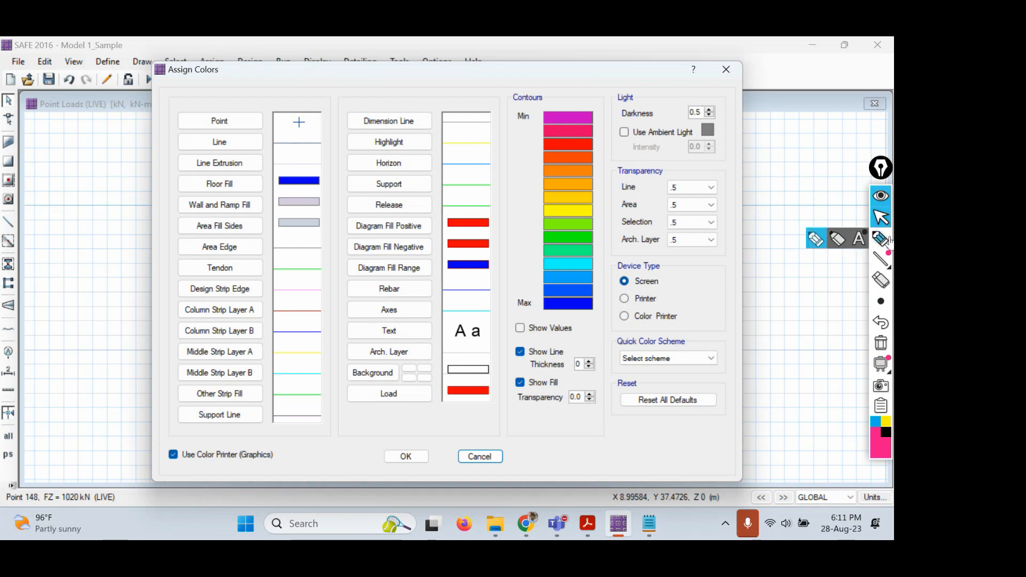
mouse_move(711, 384)
left_mouse_down()
mouse_move(629, 382)
mouse_move(666, 419)
mouse_move(712, 398)
left_mouse_up()
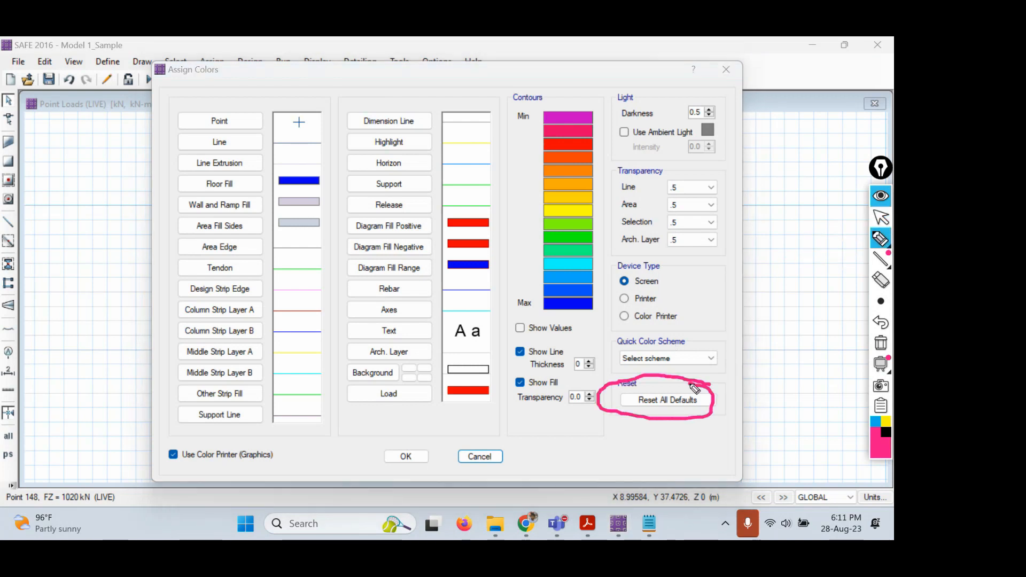
Reset all graphics colors to their defaults, accept them and erase the pink circle
left_click(881, 217)
left_click(649, 401)
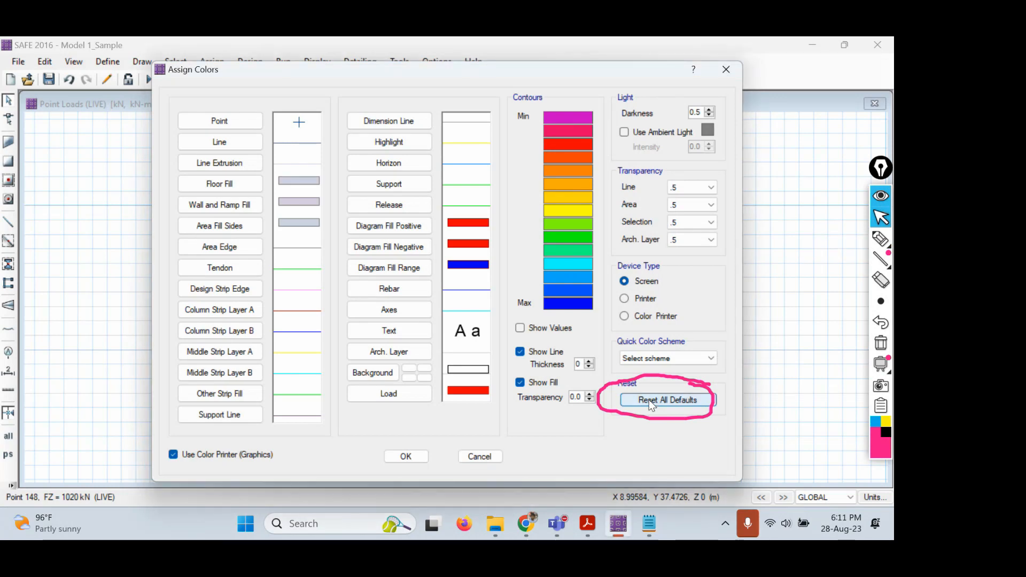
left_click(406, 456)
left_click(881, 259)
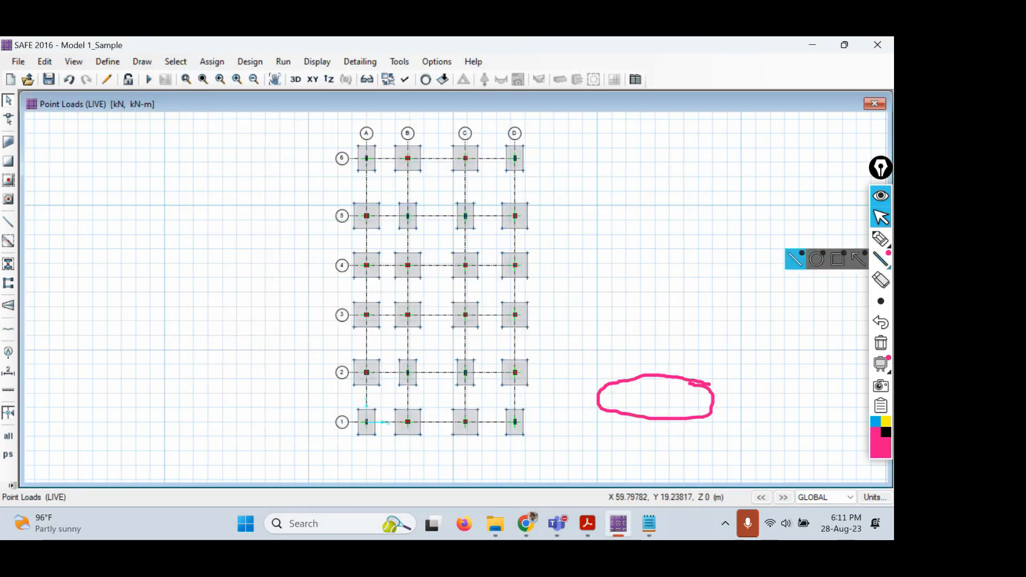
left_click(879, 343)
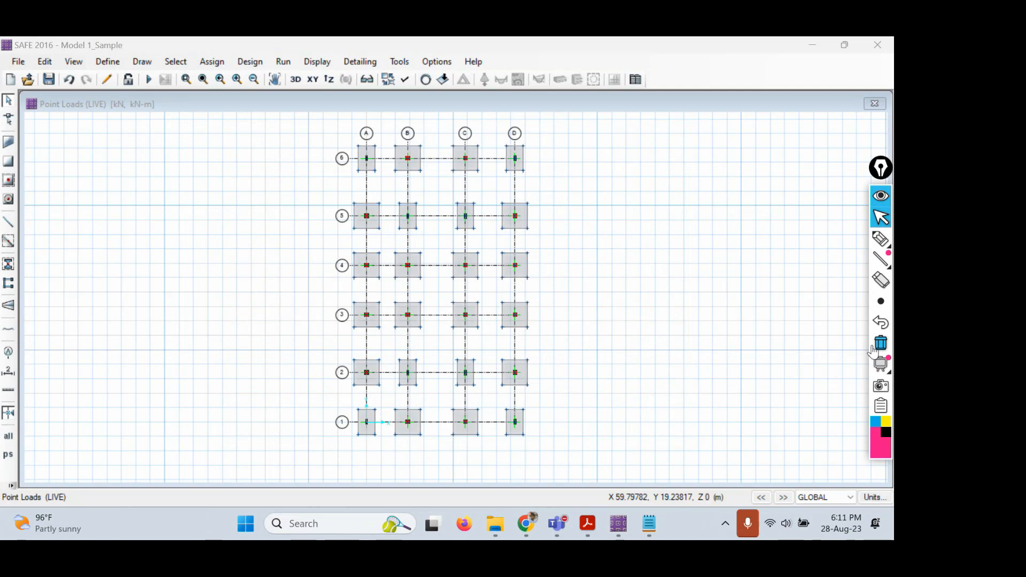
Review the graphics color and transparency settings and close them without making changes
left_click(451, 63)
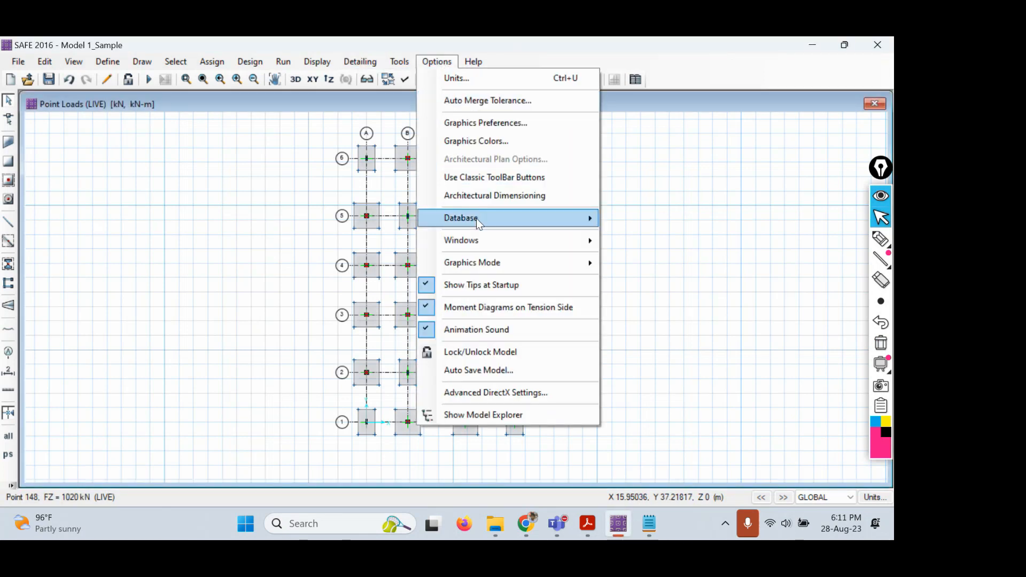
left_click(474, 142)
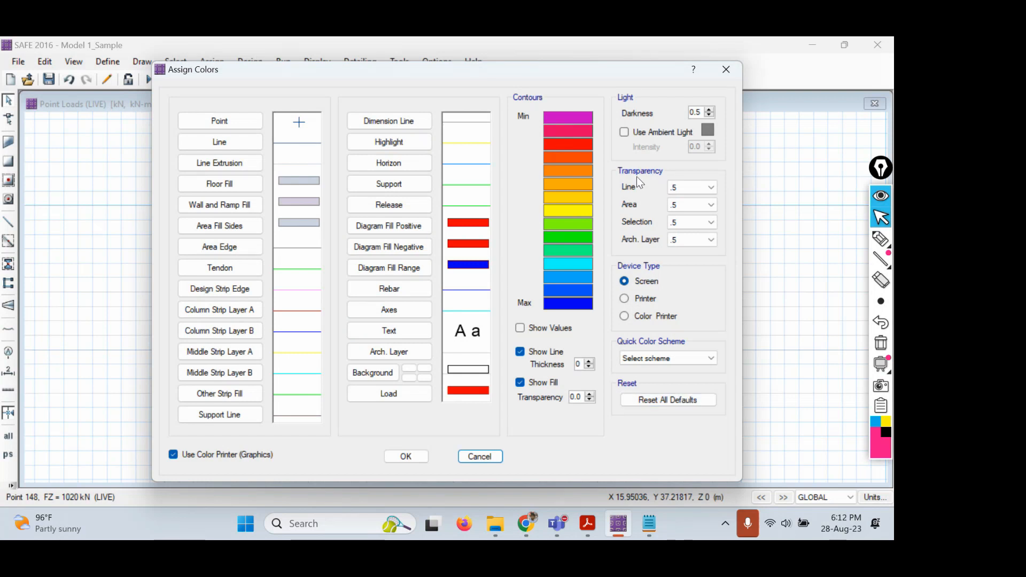
left_click(728, 71)
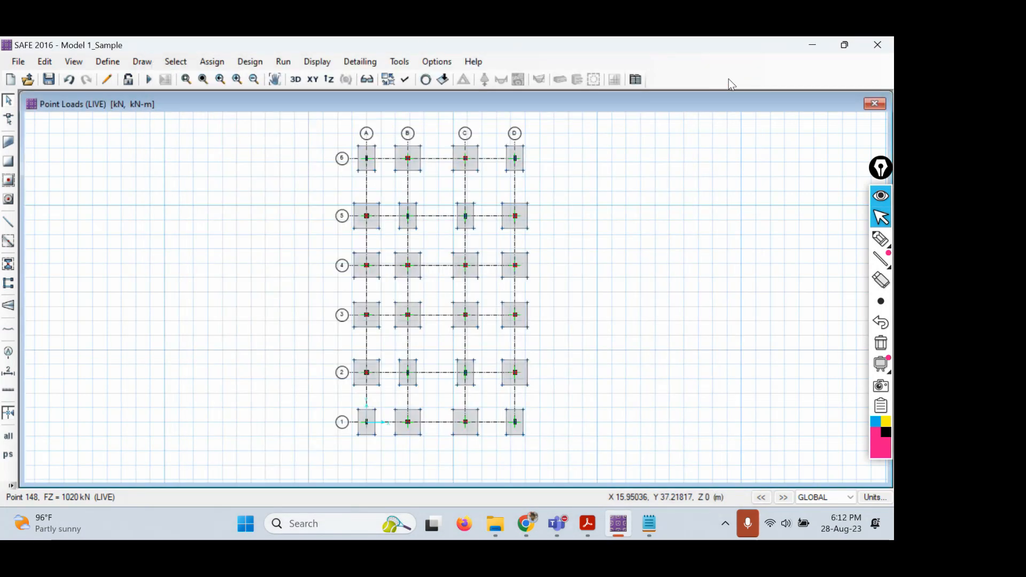
Switch to the 3D view of the point loads and mark the undeformed shape tool with a pink freehand circle and line
left_click(296, 79)
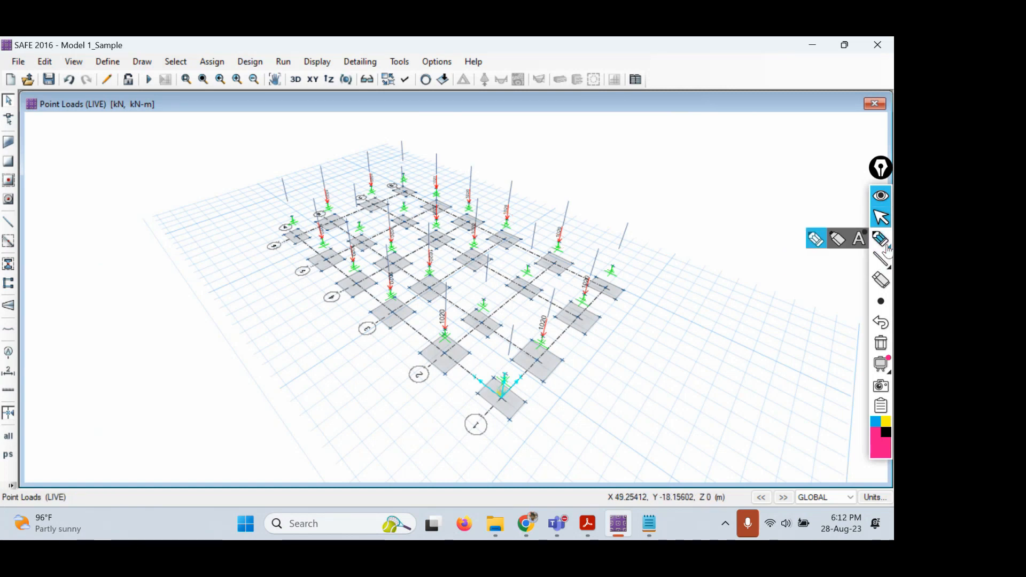
left_click(878, 240)
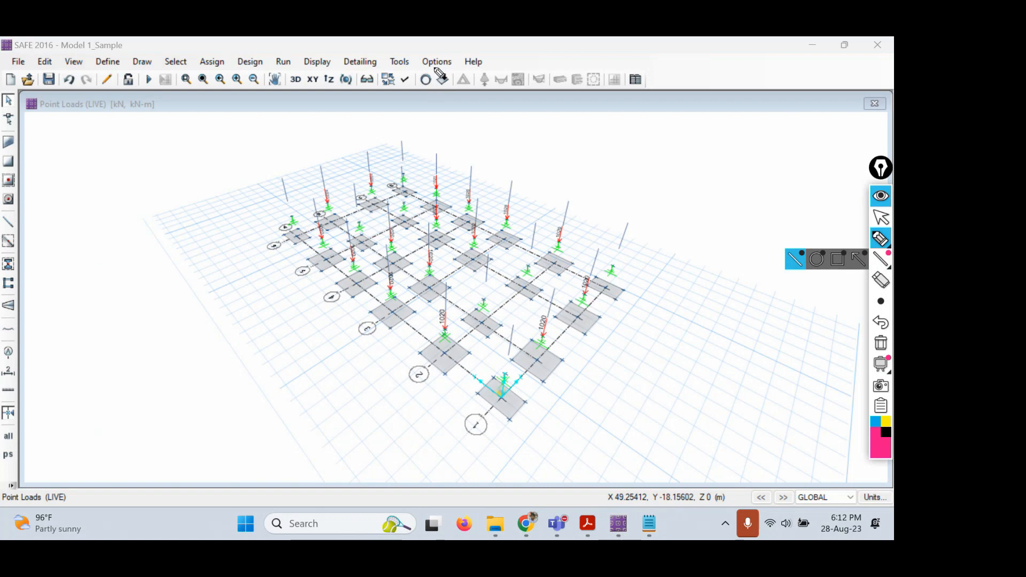
mouse_move(442, 69)
left_mouse_down()
mouse_move(422, 76)
mouse_move(423, 91)
mouse_move(434, 95)
mouse_move(445, 80)
mouse_move(436, 67)
mouse_move(468, 117)
left_mouse_up()
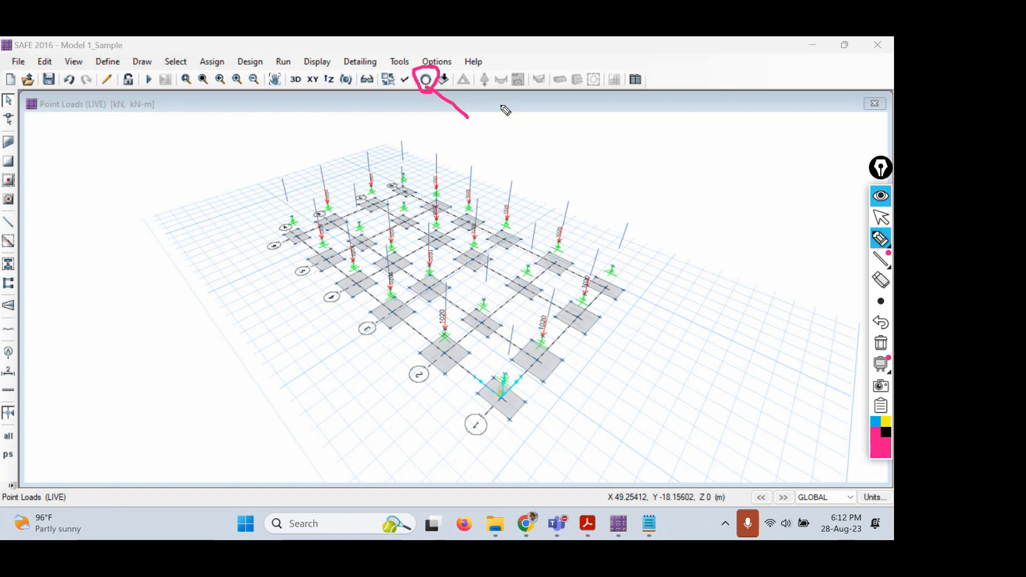
left_click(880, 218)
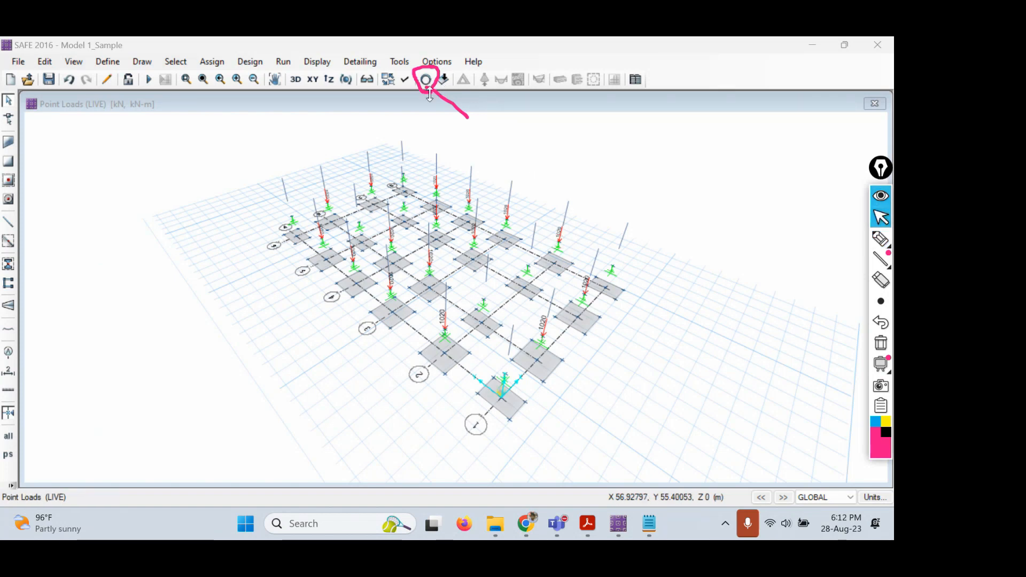
left_click(574, 138)
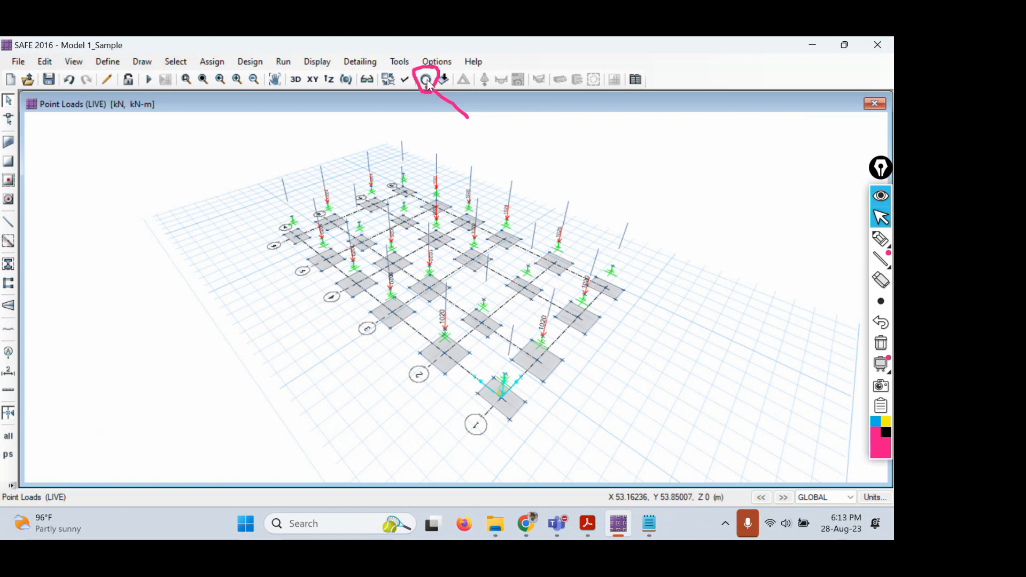
Show the undeformed model without loads in plan view and erase the pink markings
left_click(426, 81)
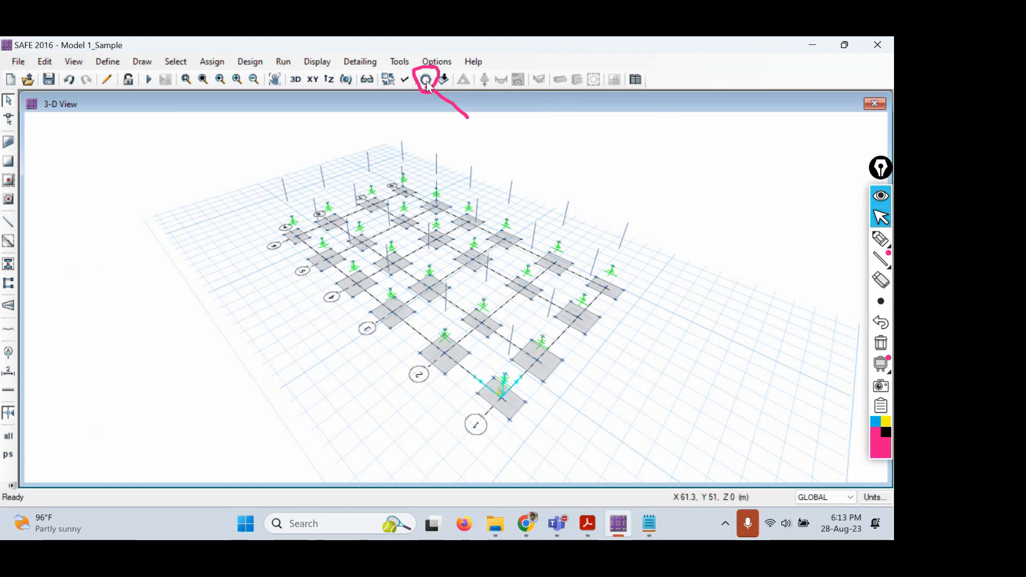
left_click(312, 79)
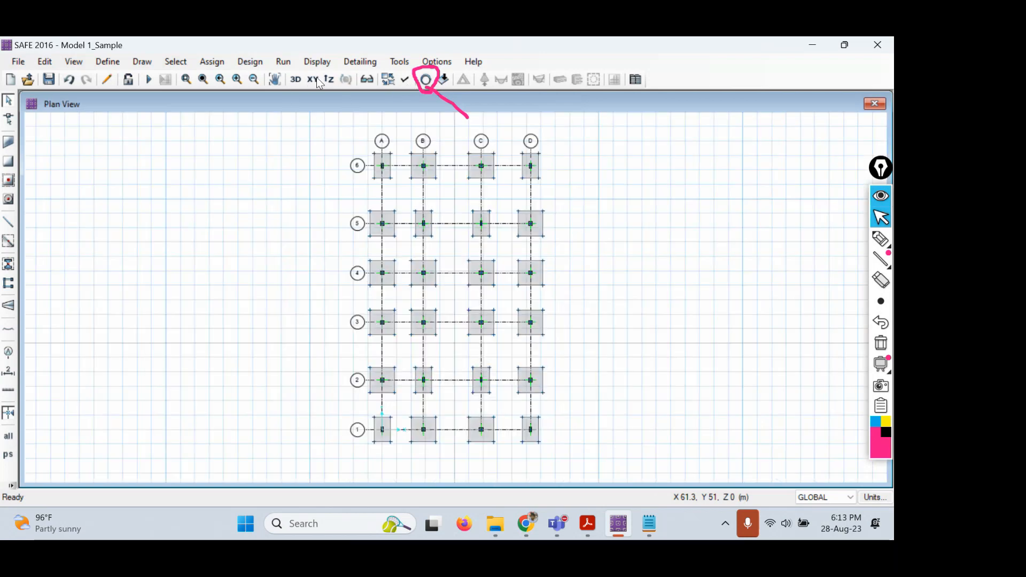
left_click(881, 343)
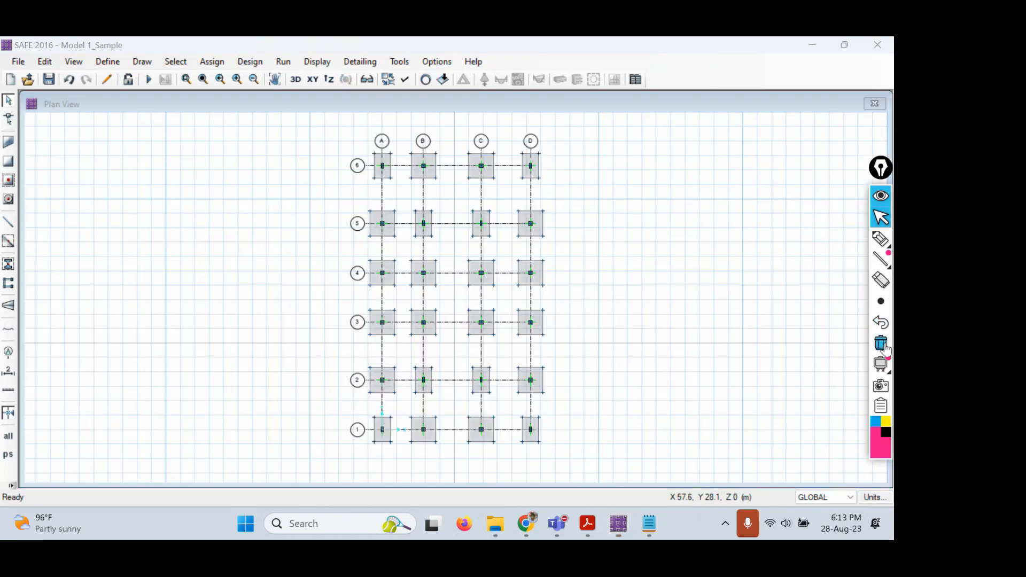
Set the display options to view by colors of Section Properties and recheck the setting
left_click(405, 79)
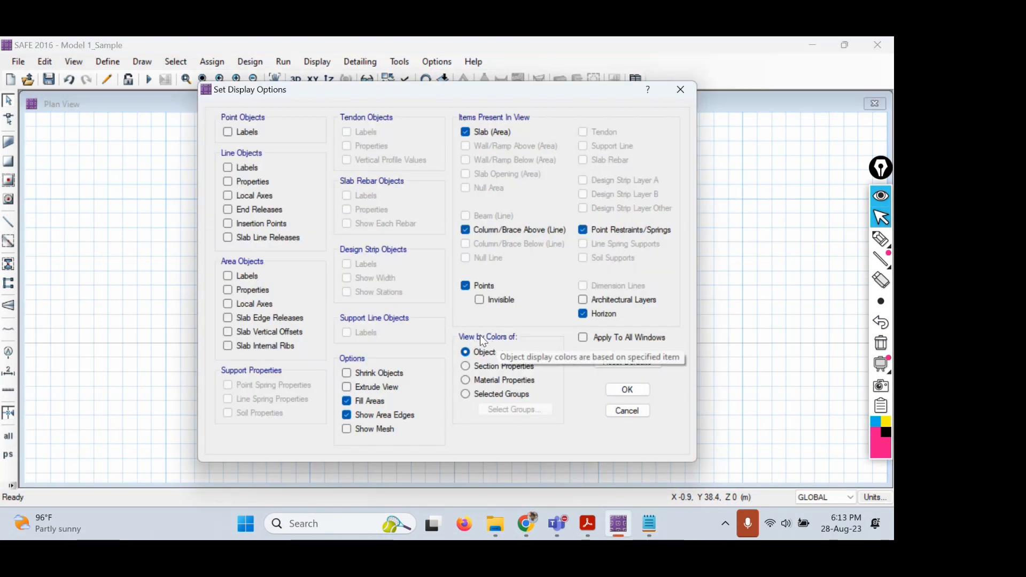
left_click(492, 369)
left_click(636, 389)
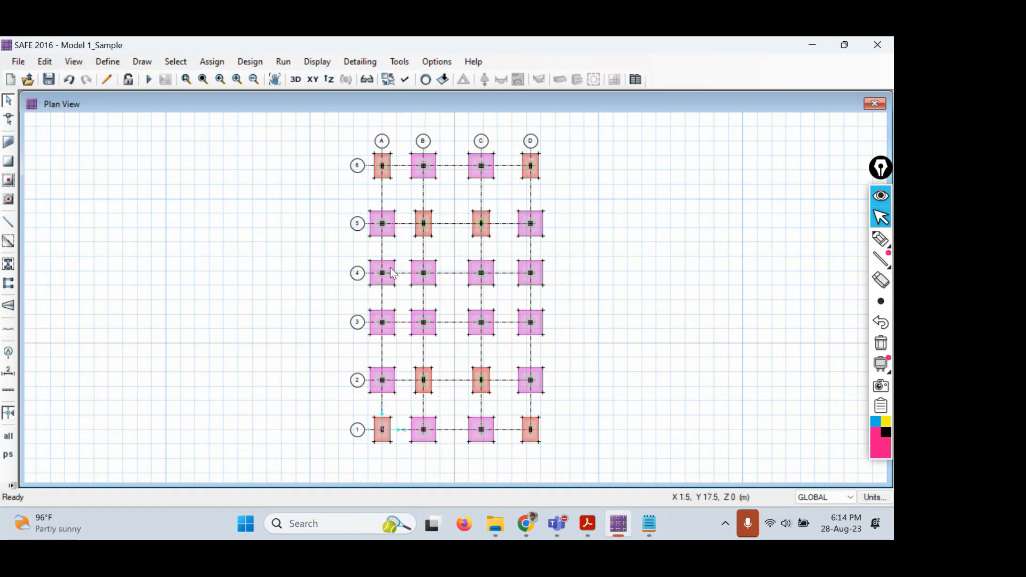
left_click(407, 79)
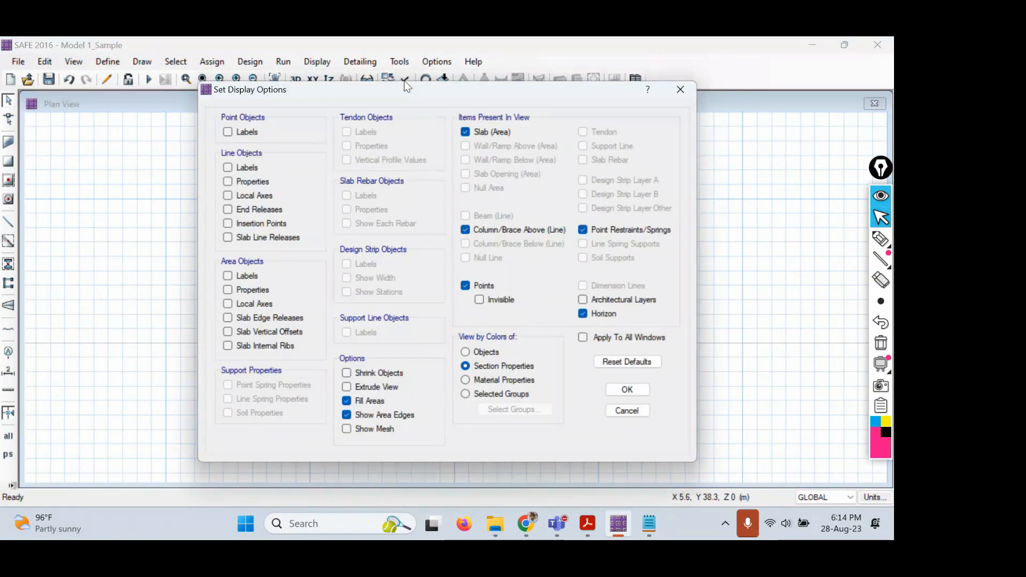
left_click(628, 389)
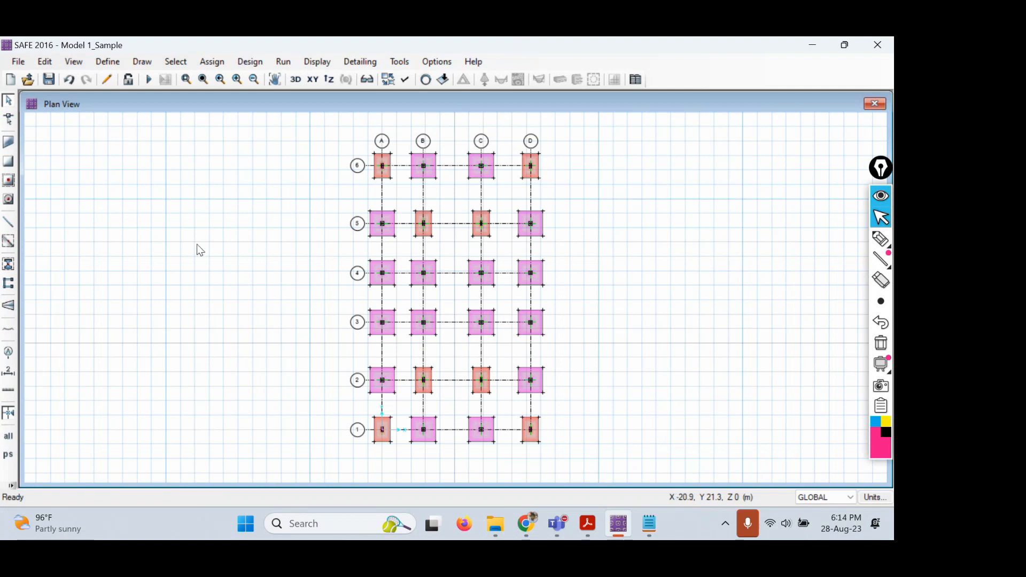
Open the slab property data of F1_500_M20 and move its window clear of the footing at grid A-1
left_click(104, 62)
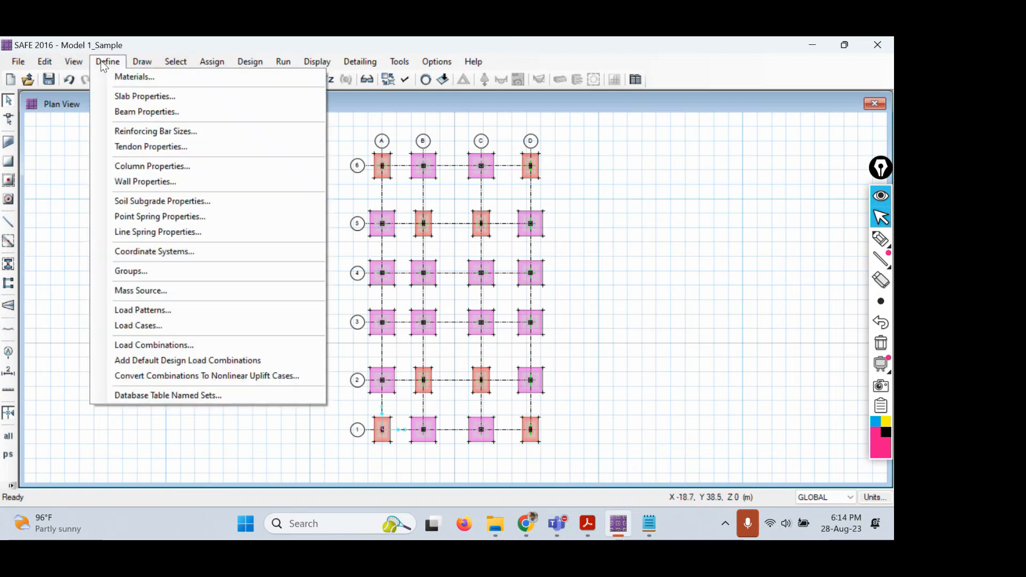
left_click(133, 96)
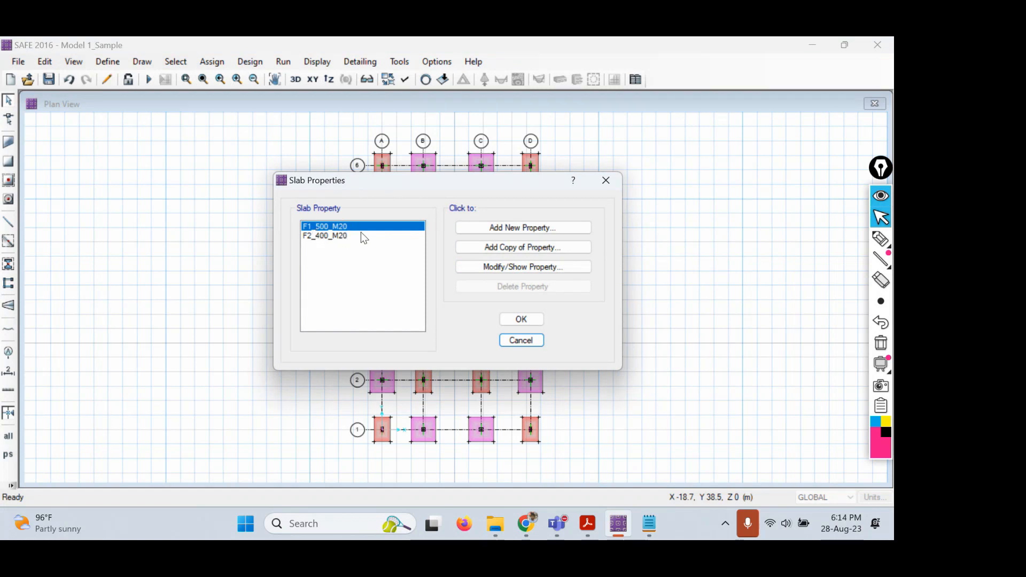
left_click(527, 269)
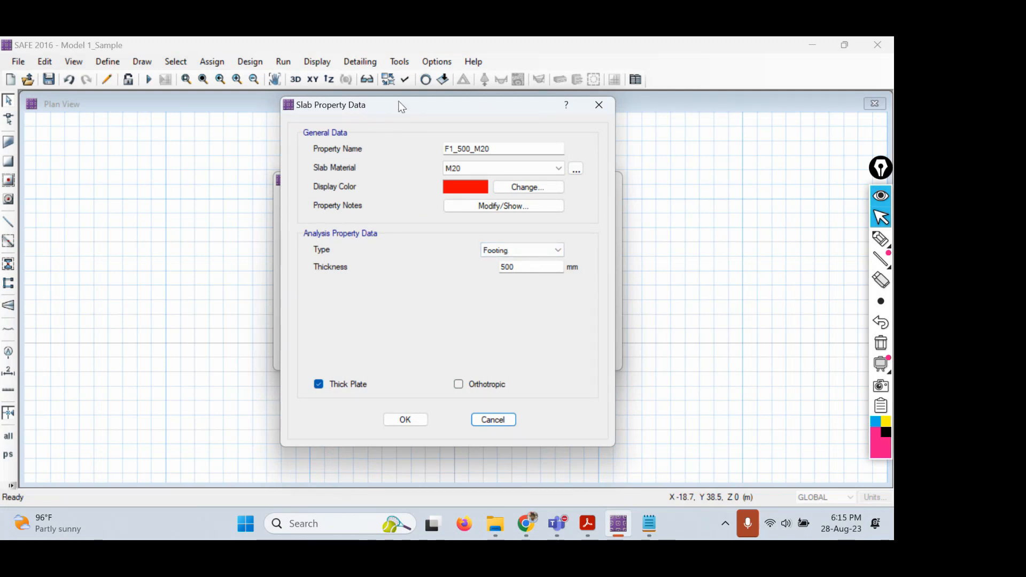
left_click_drag(400, 105, 686, 170)
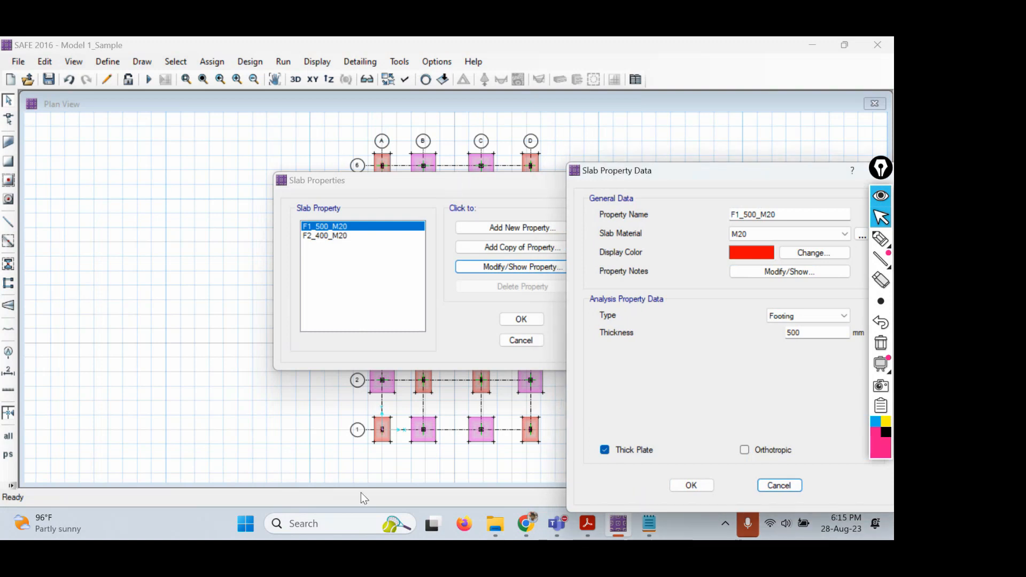
left_click_drag(773, 171, 715, 134)
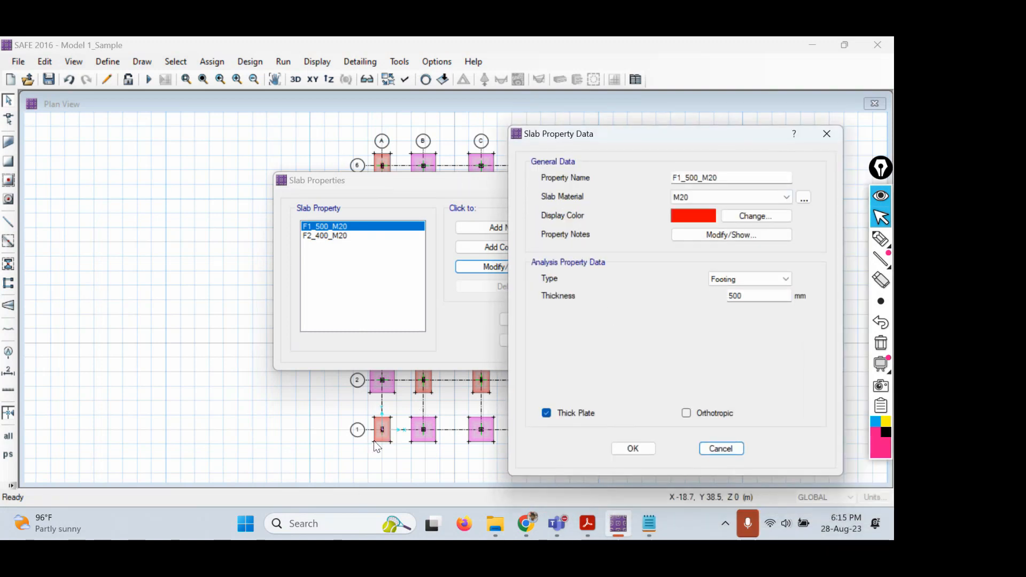
Circle the slab property's red display color and the footing at grid A-1 with pink freehand marks
left_click(881, 239)
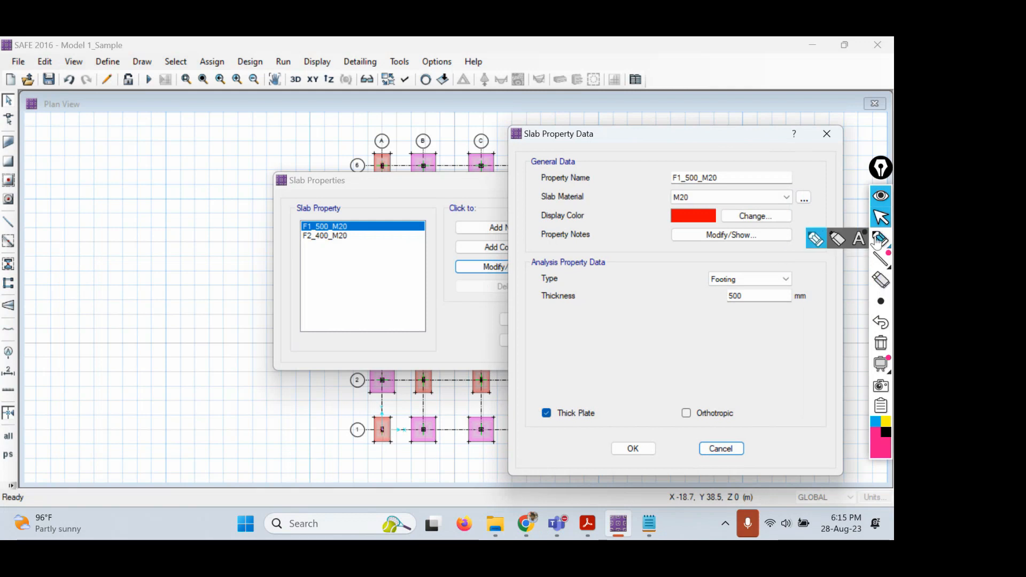
mouse_move(693, 206)
left_mouse_down()
mouse_move(685, 241)
mouse_move(719, 203)
mouse_move(676, 202)
left_mouse_up()
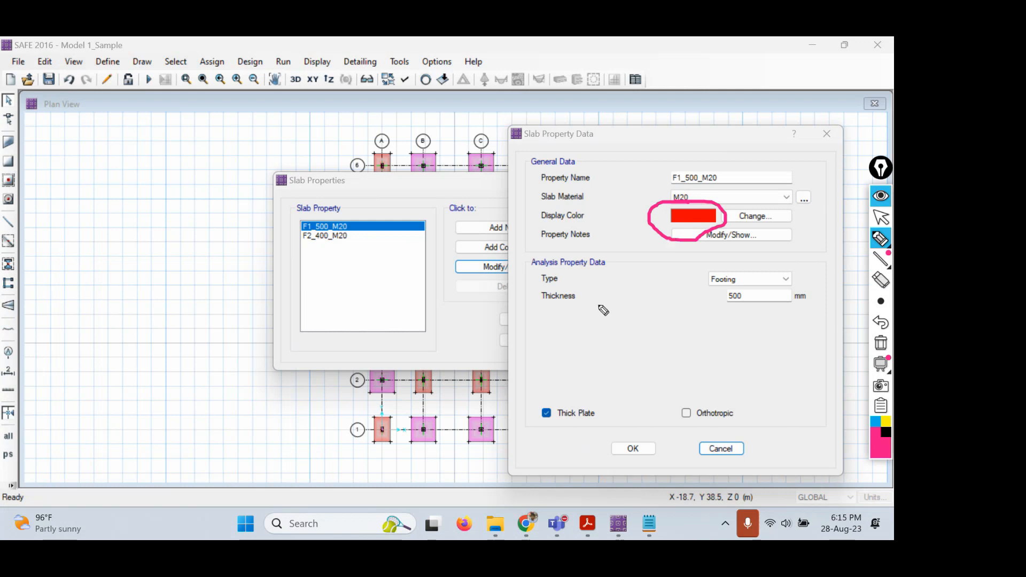
mouse_move(390, 406)
left_mouse_down()
mouse_move(367, 466)
mouse_move(402, 463)
mouse_move(387, 400)
mouse_move(391, 416)
left_mouse_up()
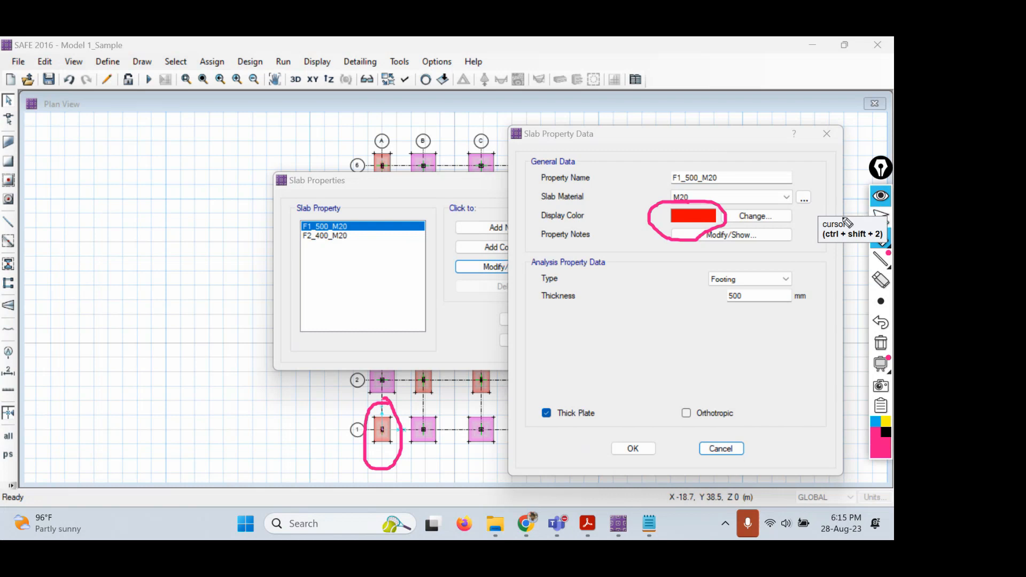
left_click(881, 215)
Set the display color of slab property F1_500_M20 to black, accept the slab properties and erase the pink markings
left_click(693, 216)
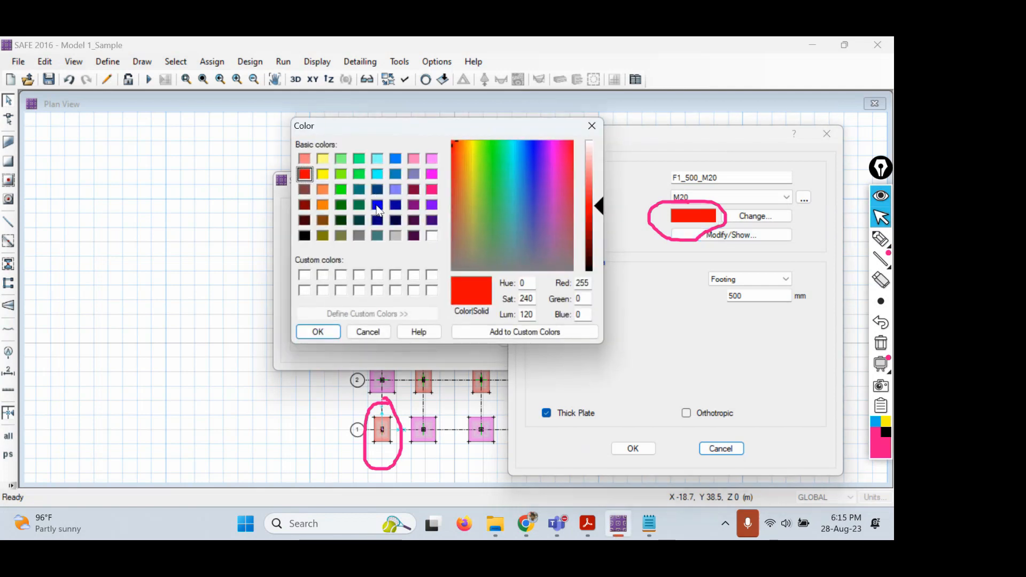
left_click(306, 237)
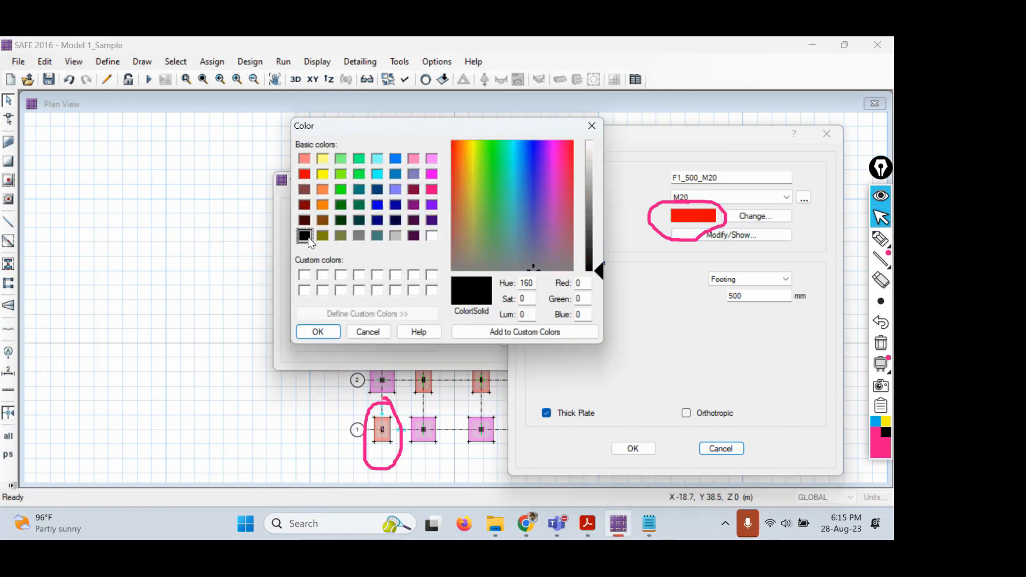
left_click(318, 332)
left_click(635, 448)
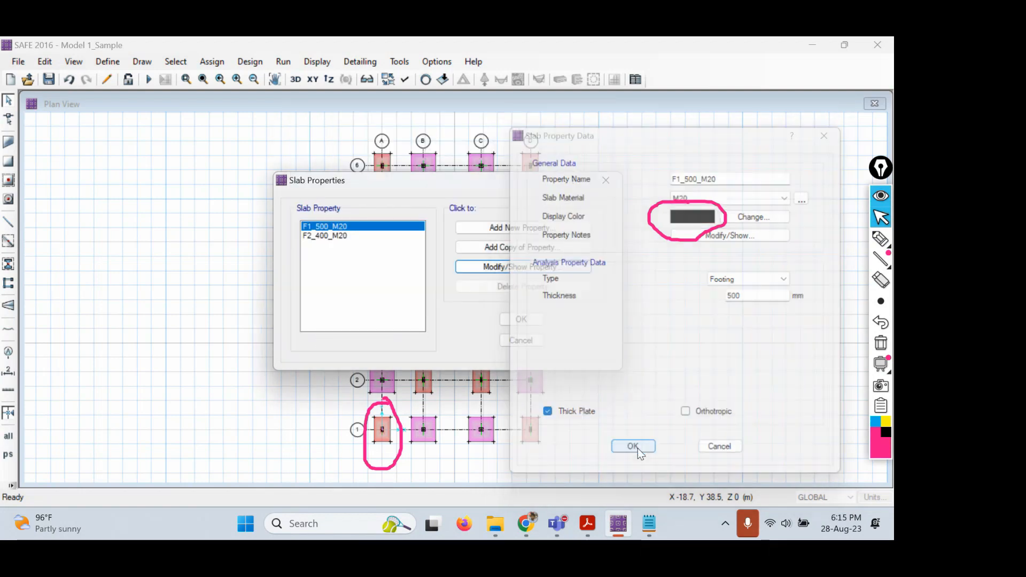
left_click(528, 318)
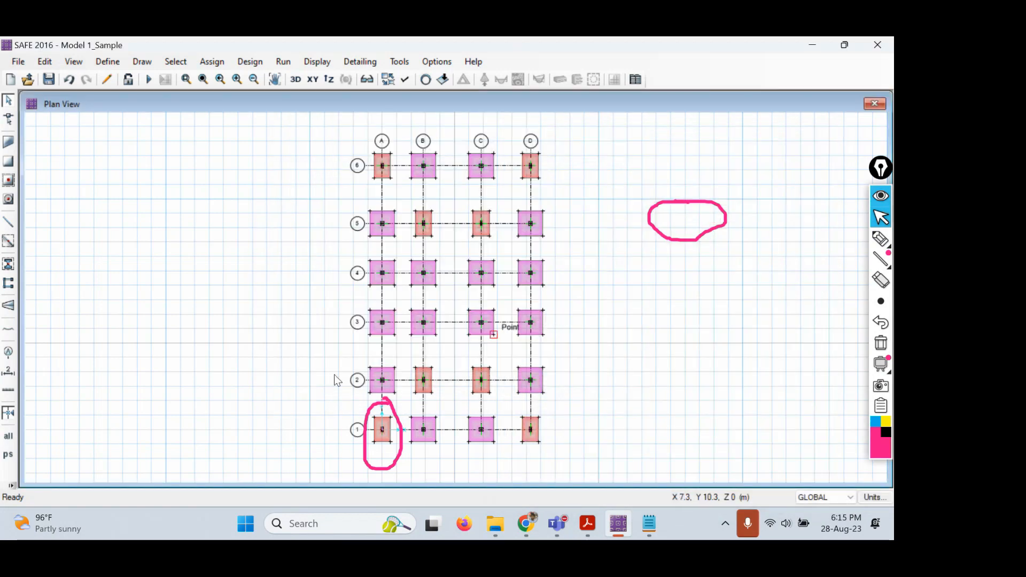
left_click(881, 343)
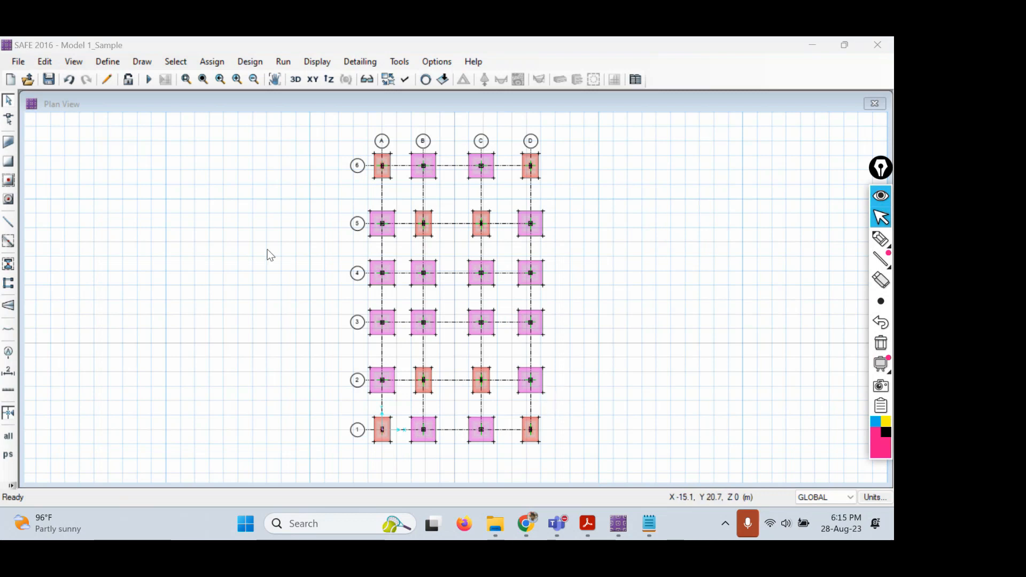
Recheck the display color of slab property F1_500_M20 without changing it, and inspect the footings in 3D and plan views
left_click(108, 66)
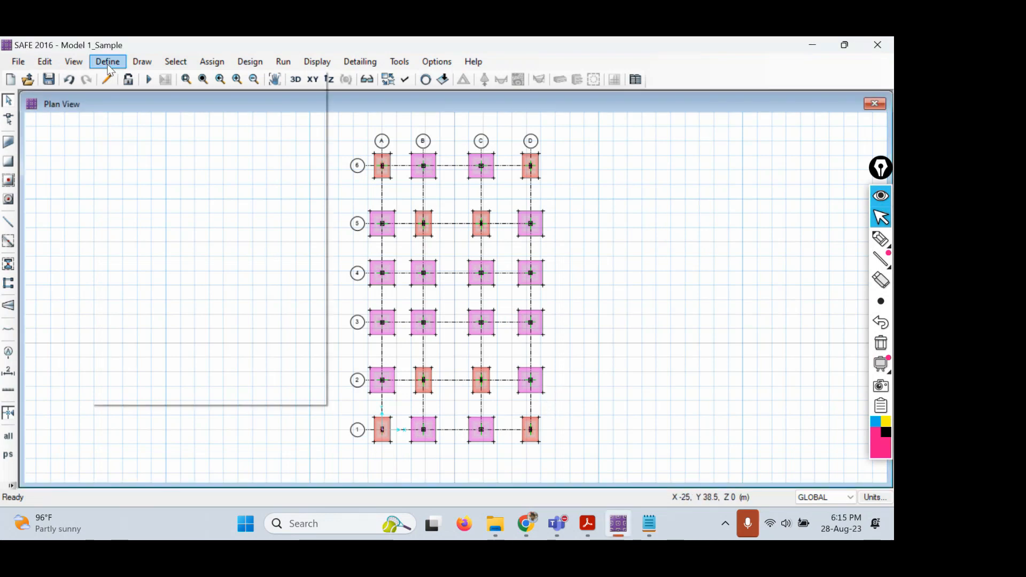
left_click(140, 96)
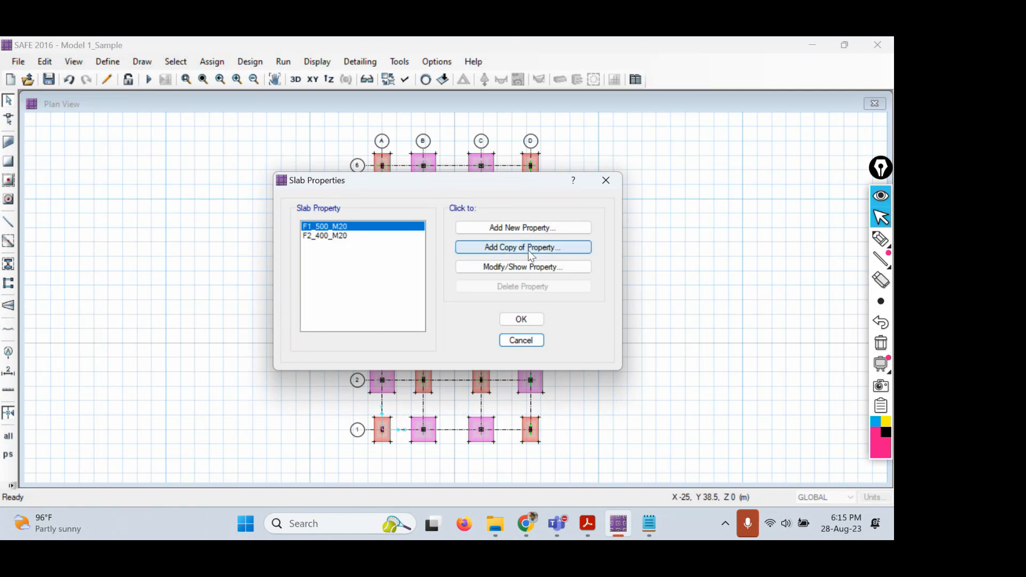
left_click(526, 267)
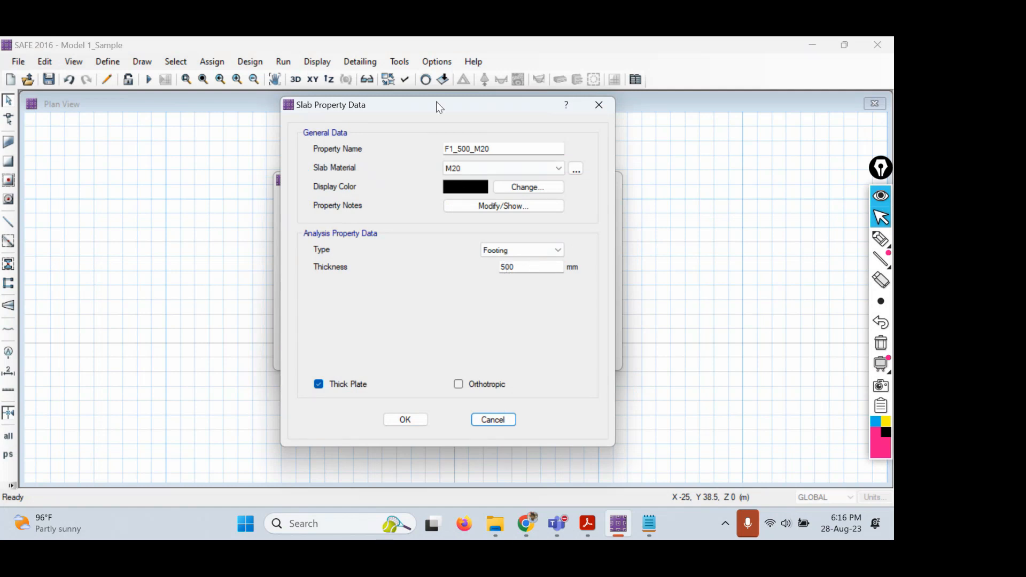
left_click_drag(436, 105, 637, 121)
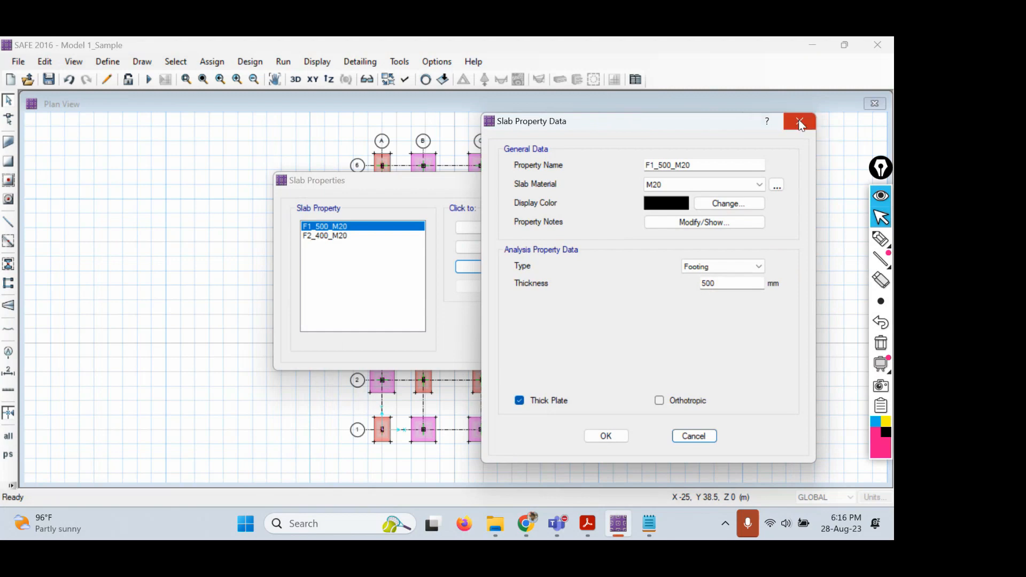
left_click(800, 122)
left_click(607, 180)
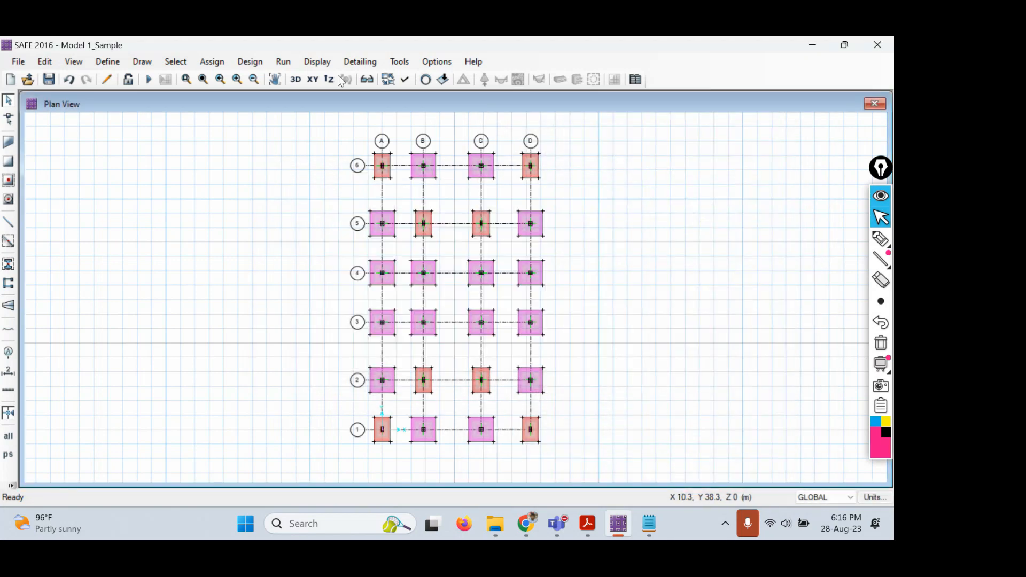
left_click(296, 80)
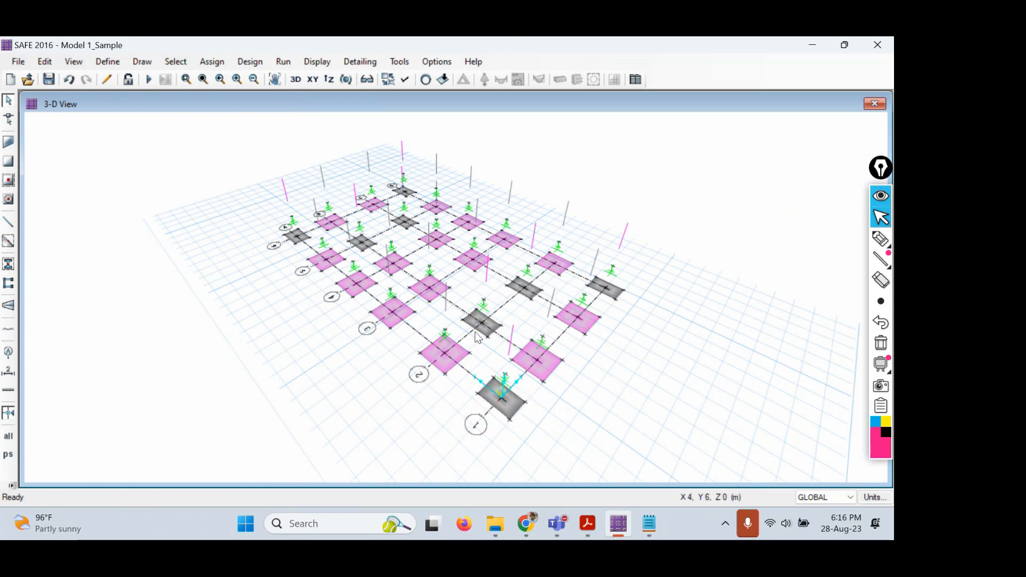
left_click(312, 82)
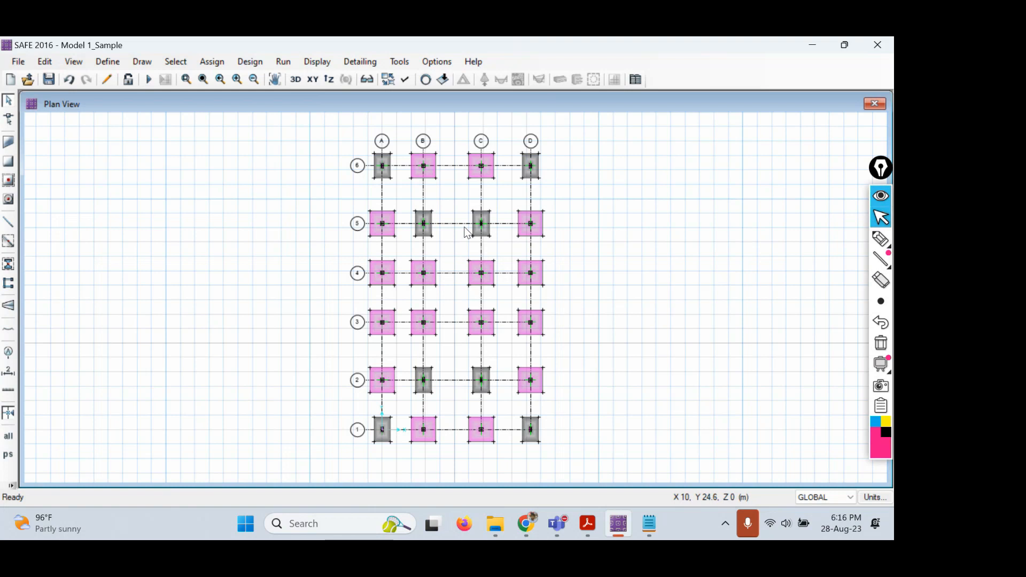
Set the display color of column property CM230X600_M20 to green and accept the column properties
left_click(119, 63)
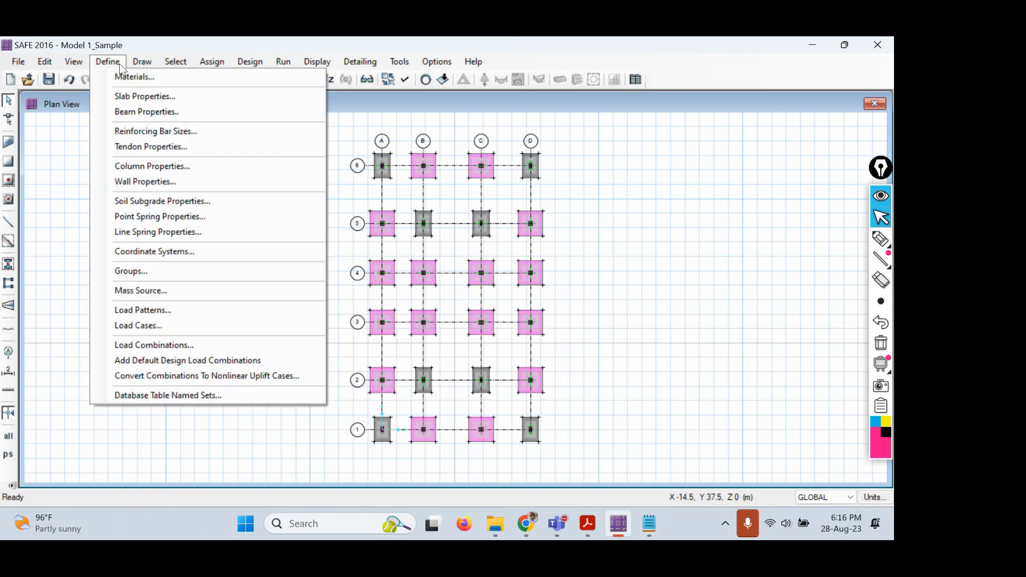
left_click(161, 166)
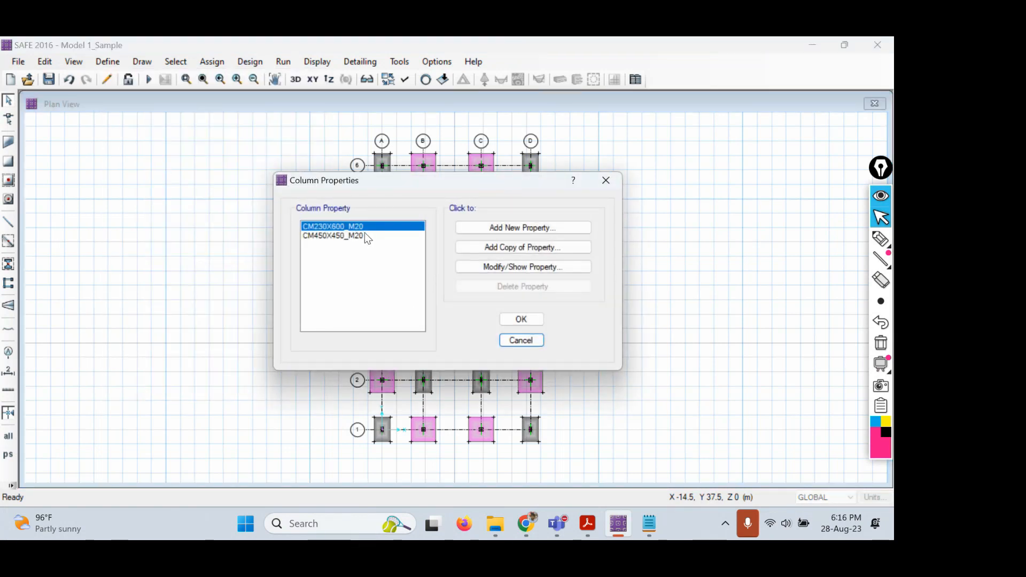
left_click(532, 272)
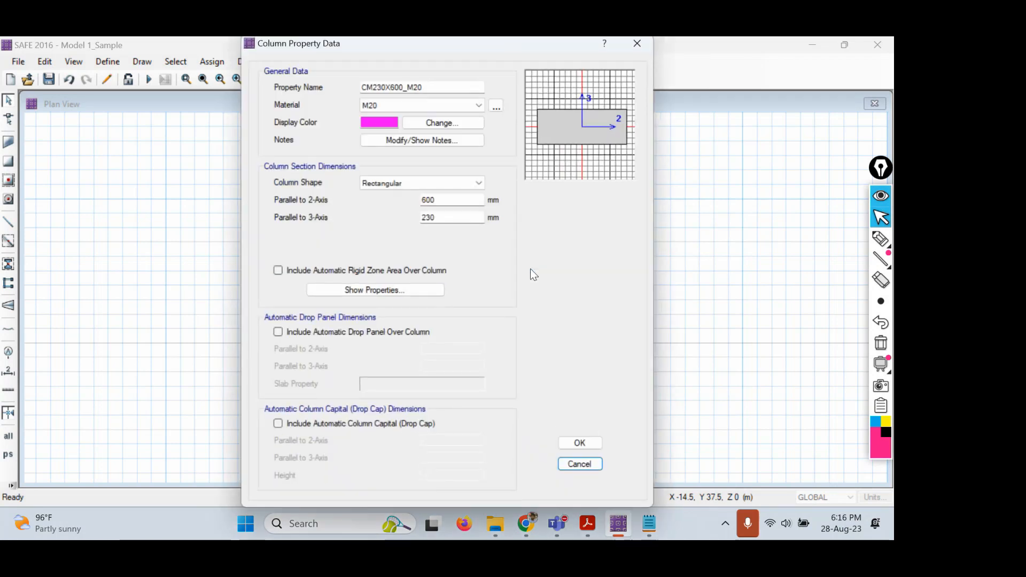
left_click(384, 123)
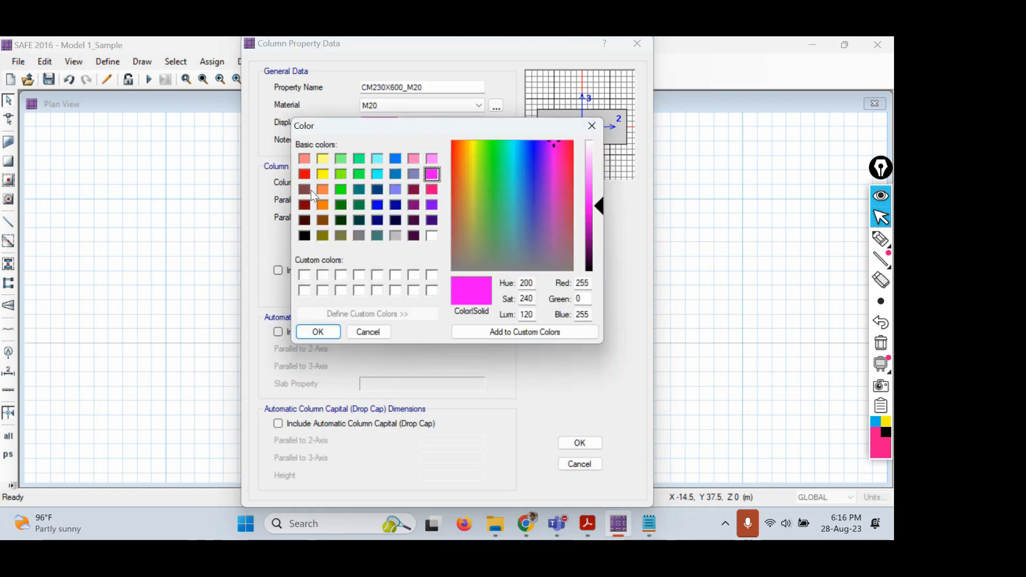
left_click(305, 175)
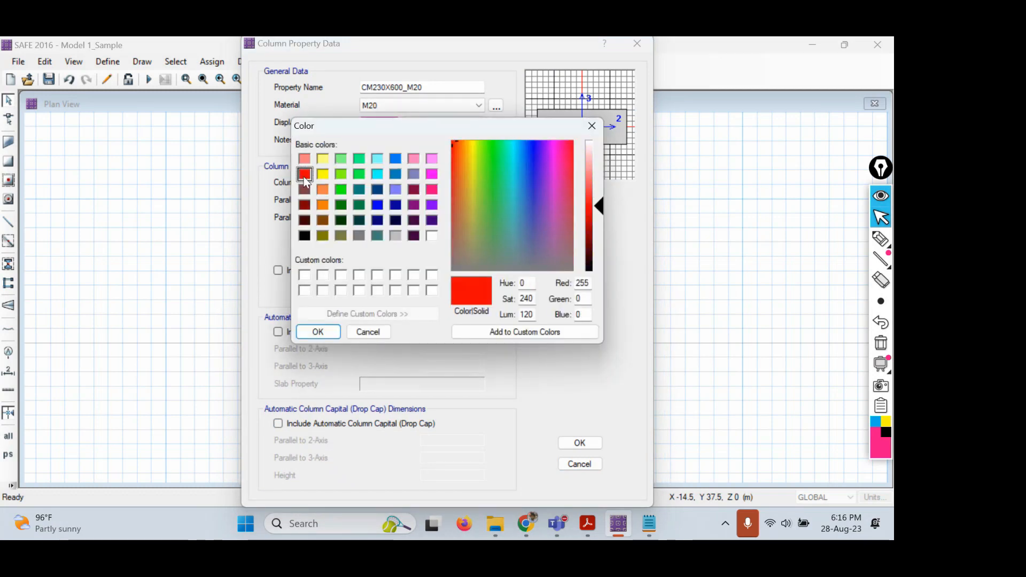
left_click(341, 189)
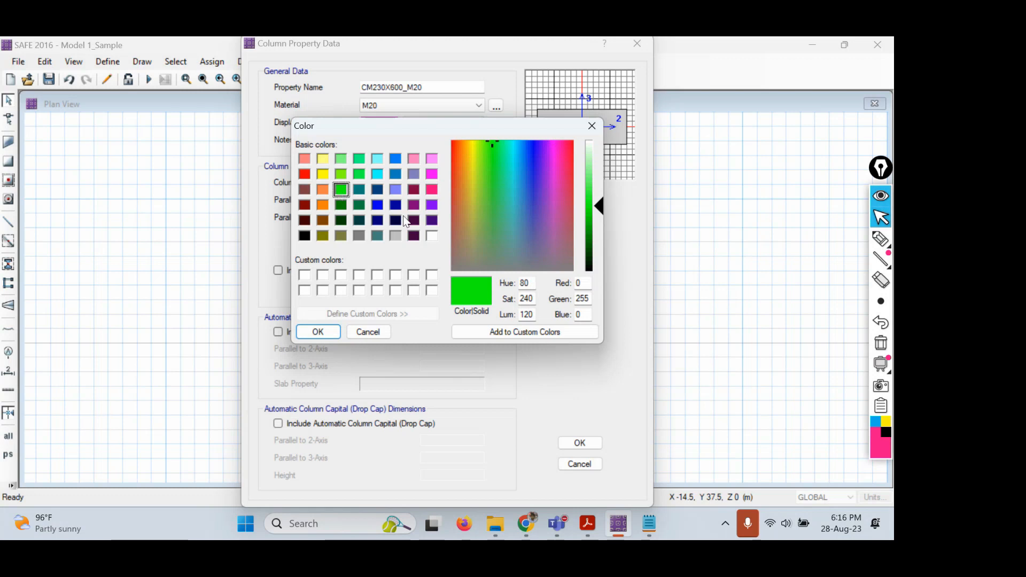
left_click(318, 332)
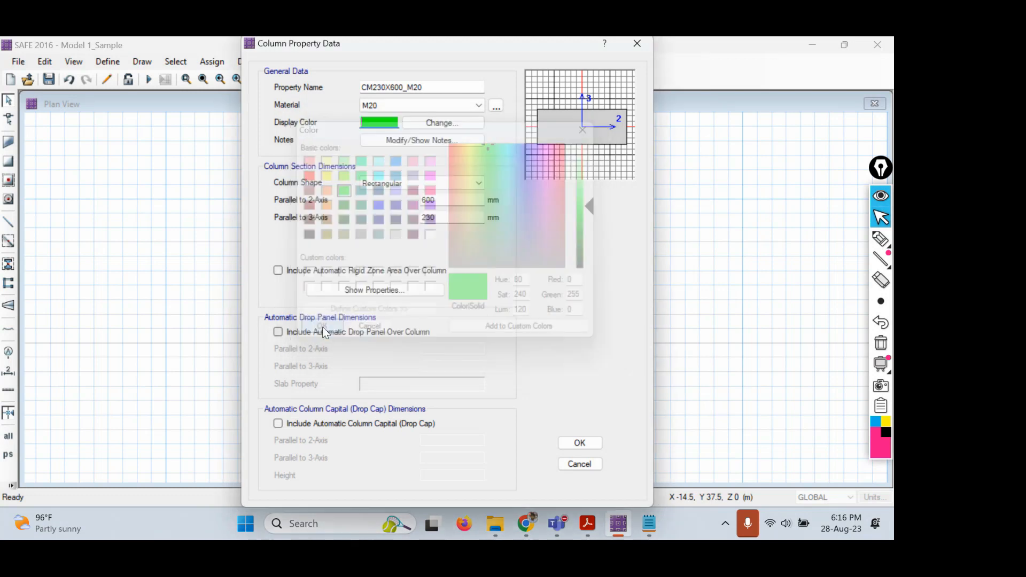
left_click(580, 443)
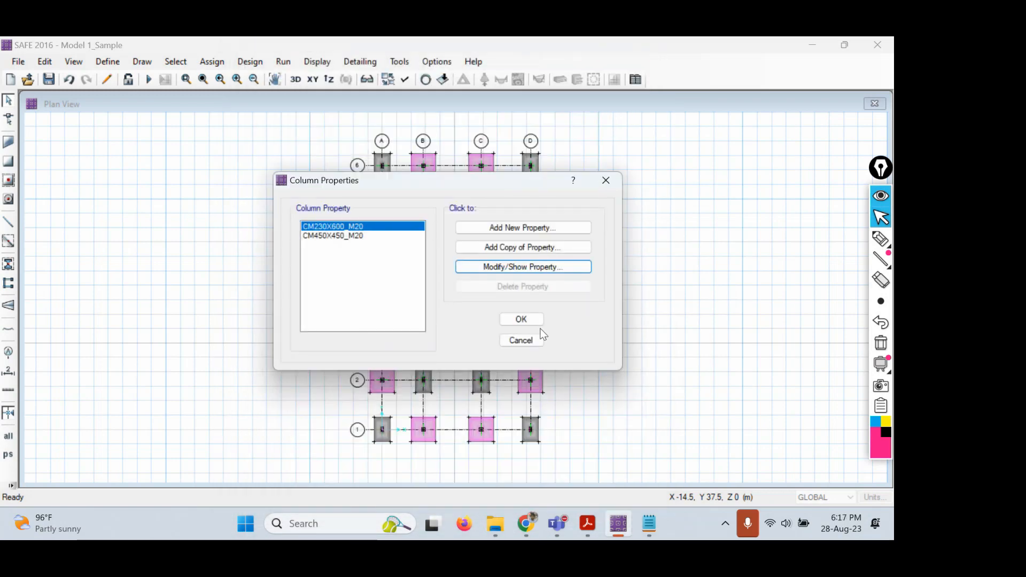
left_click(527, 320)
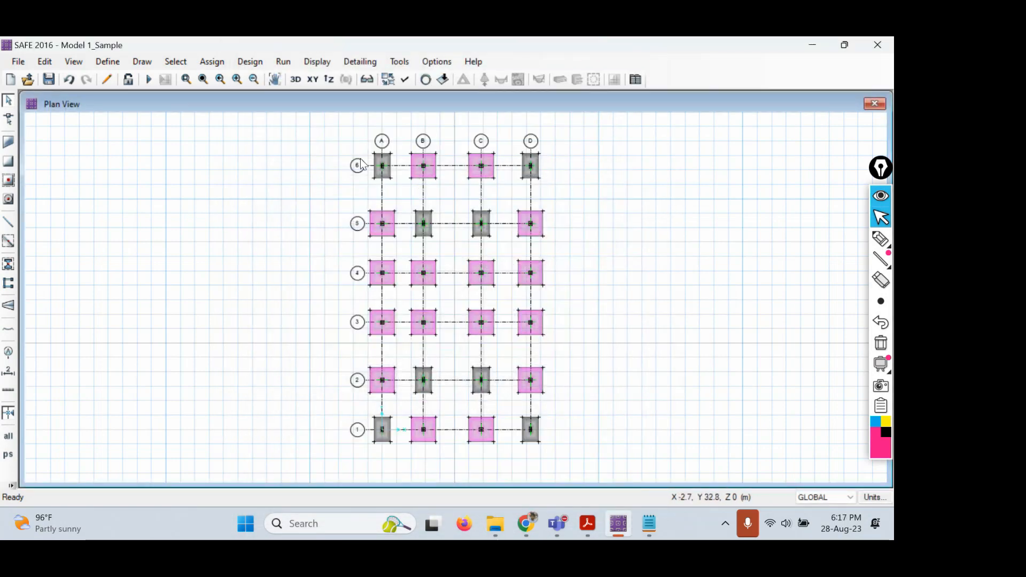
Show the model in 3D and circle the gray and green columns with pink freehand marks
left_click(294, 80)
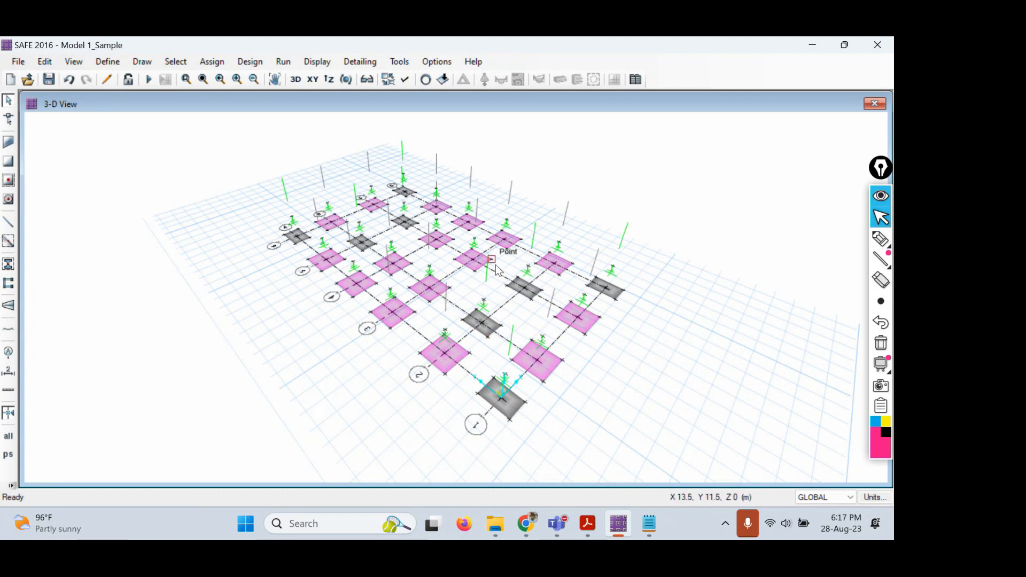
left_click(881, 239)
mouse_move(428, 172)
left_mouse_down()
mouse_move(580, 233)
mouse_move(492, 160)
mouse_move(425, 176)
mouse_move(459, 171)
left_mouse_up()
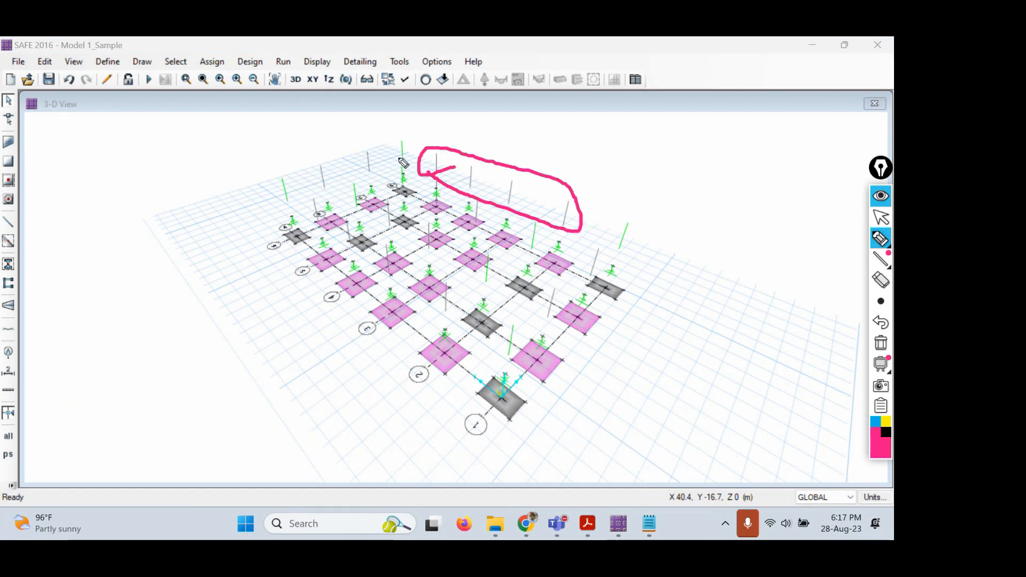
mouse_move(406, 139)
left_mouse_down()
mouse_move(402, 172)
mouse_move(409, 127)
left_mouse_up()
mouse_move(285, 172)
left_mouse_down()
mouse_move(282, 212)
mouse_move(278, 169)
left_mouse_up()
mouse_move(620, 223)
left_mouse_down()
mouse_move(612, 244)
mouse_move(601, 210)
left_mouse_up()
left_click_drag(511, 314, 516, 336)
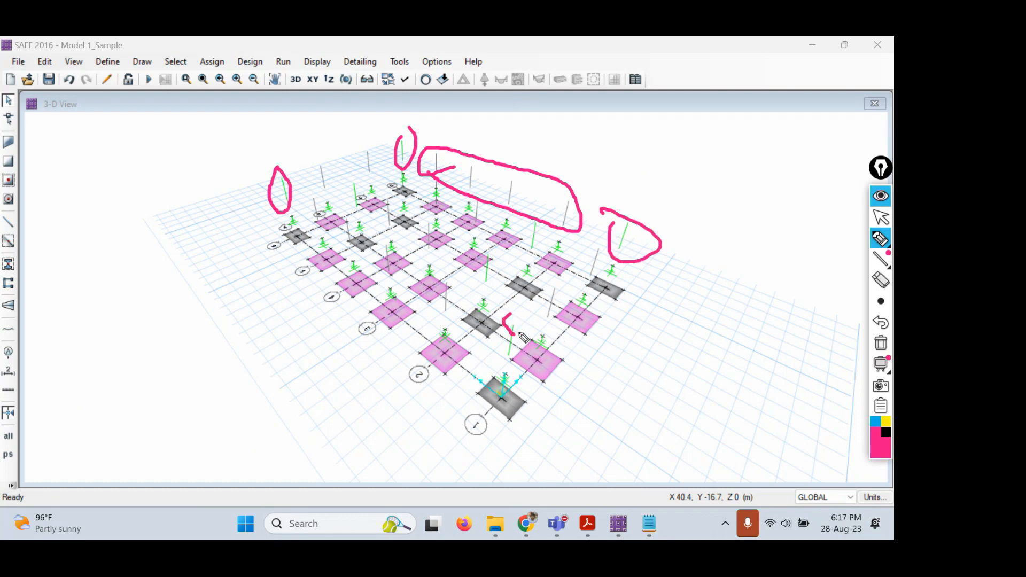
Erase the pink markings from the 3D view and restore the normal pointer
left_click(881, 343)
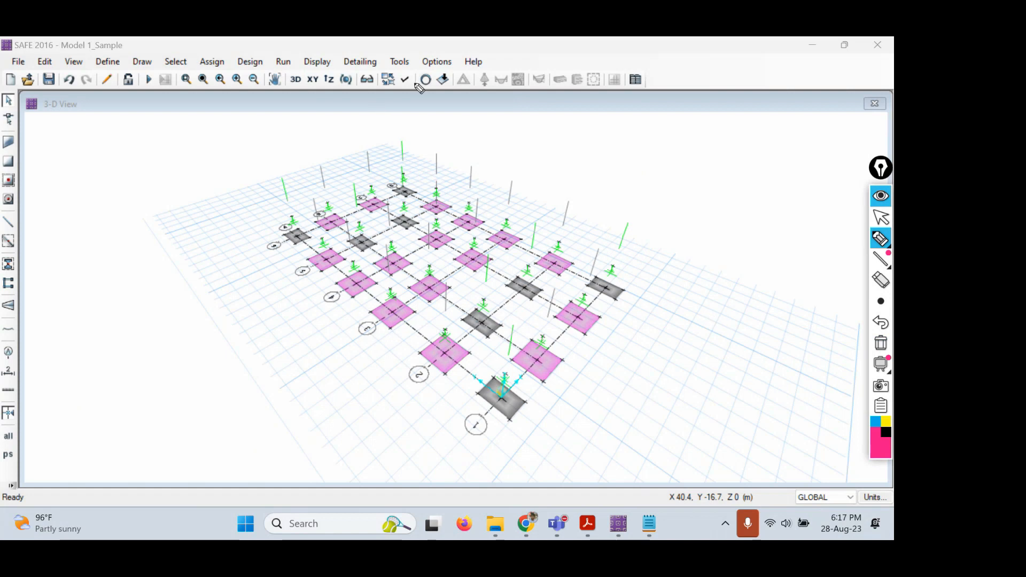
left_click(881, 217)
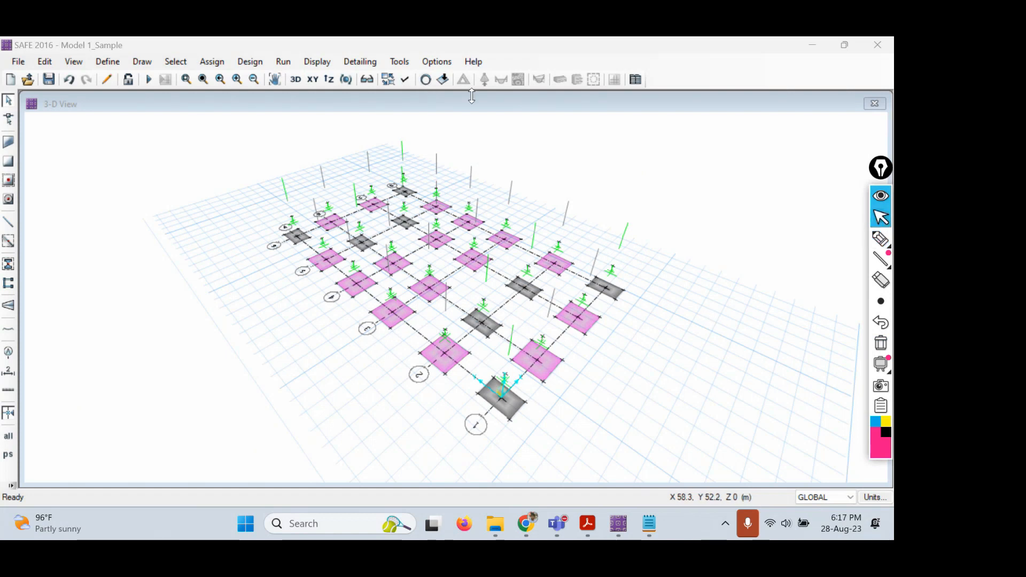
left_click(405, 80)
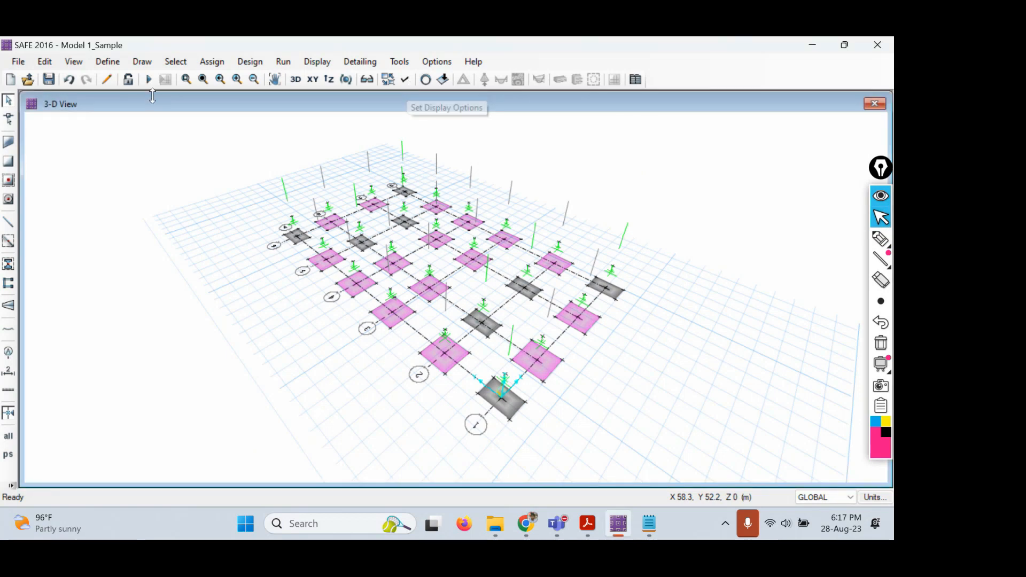
left_click(107, 62)
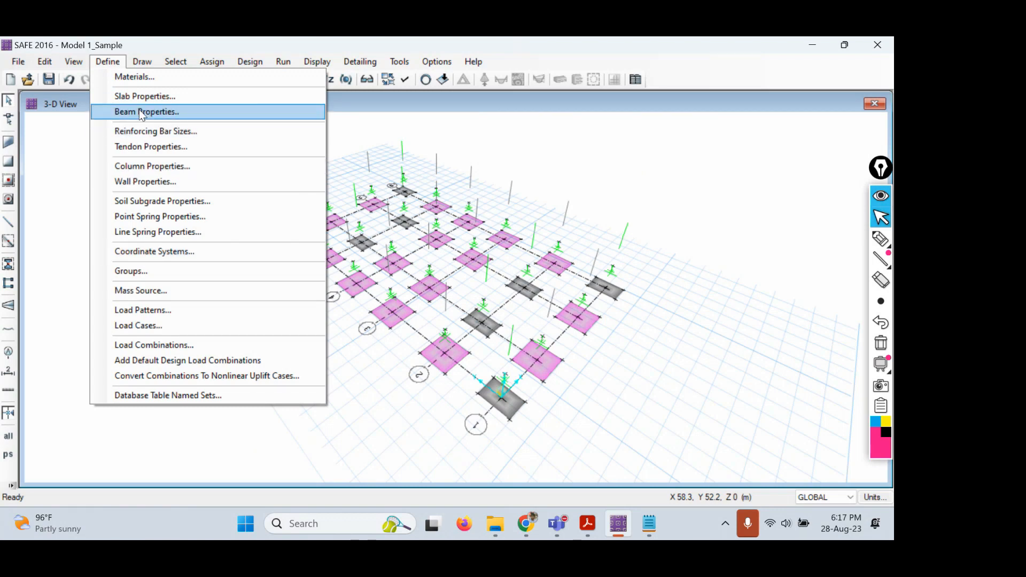
left_click(454, 100)
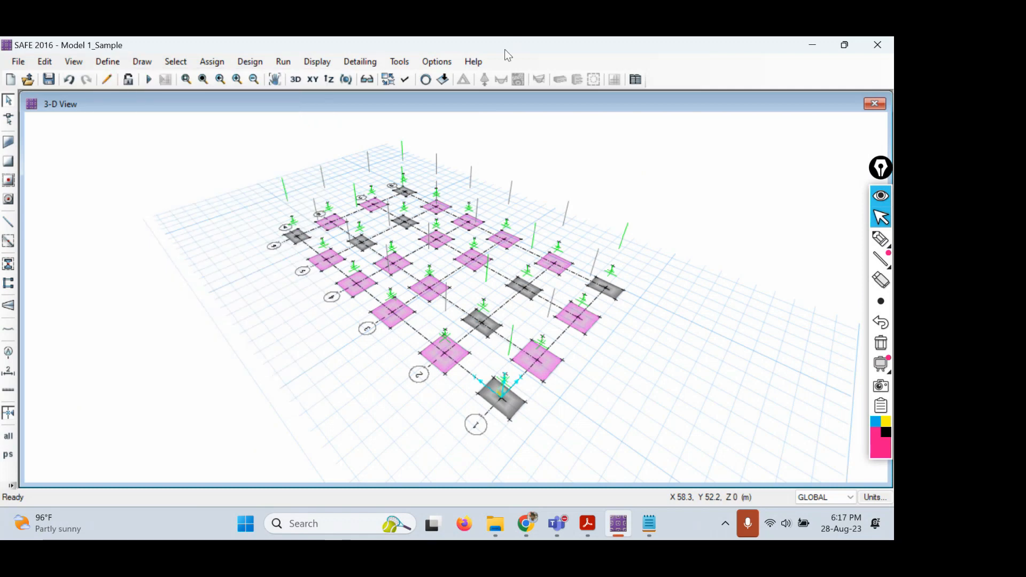
Open the display options and circle the Material Properties coloring choice with a pink freehand mark
left_click(406, 80)
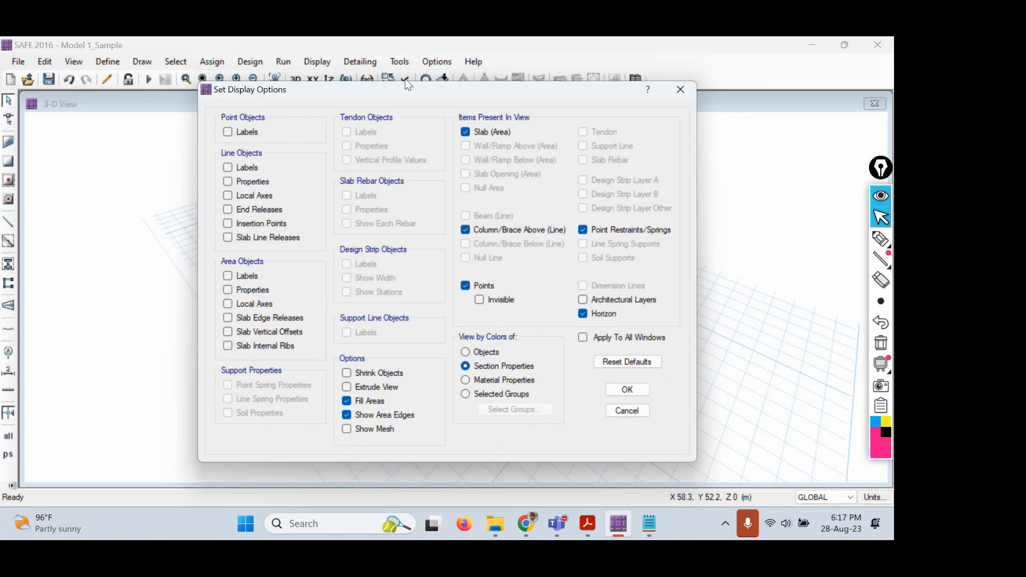
left_click(881, 238)
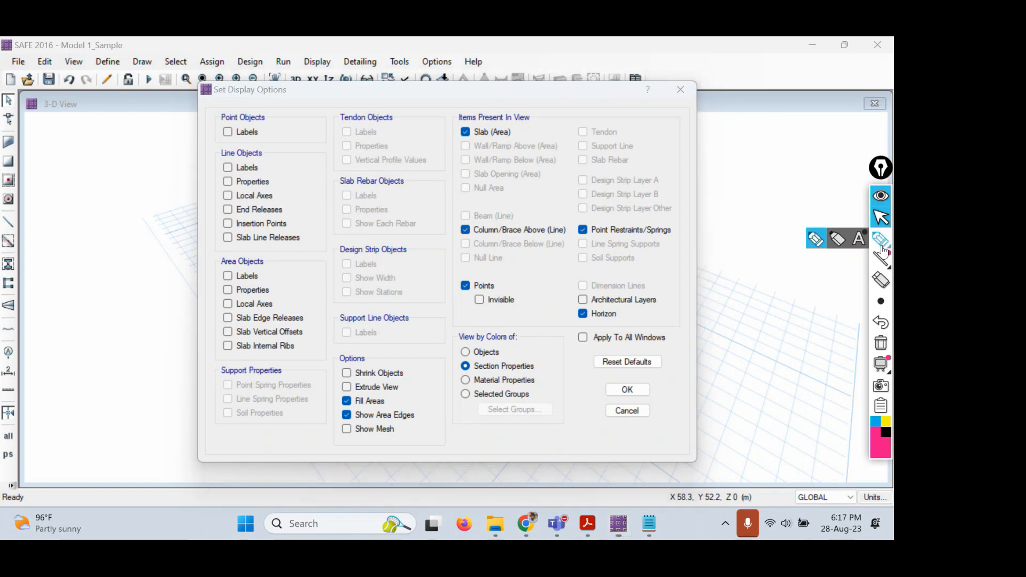
mouse_move(468, 399)
left_mouse_down()
mouse_move(541, 373)
mouse_move(458, 374)
mouse_move(474, 391)
left_mouse_up()
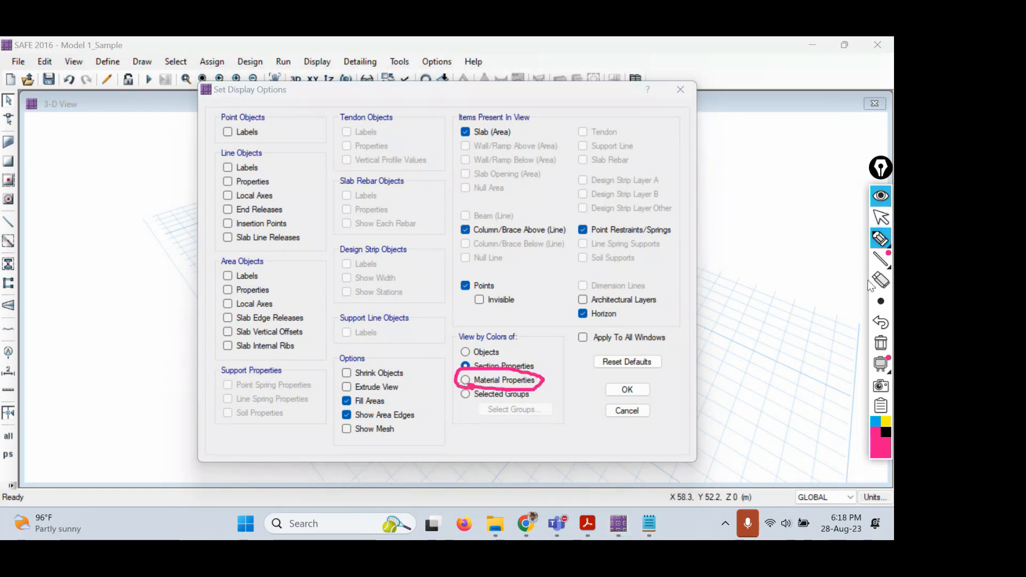
left_click(882, 218)
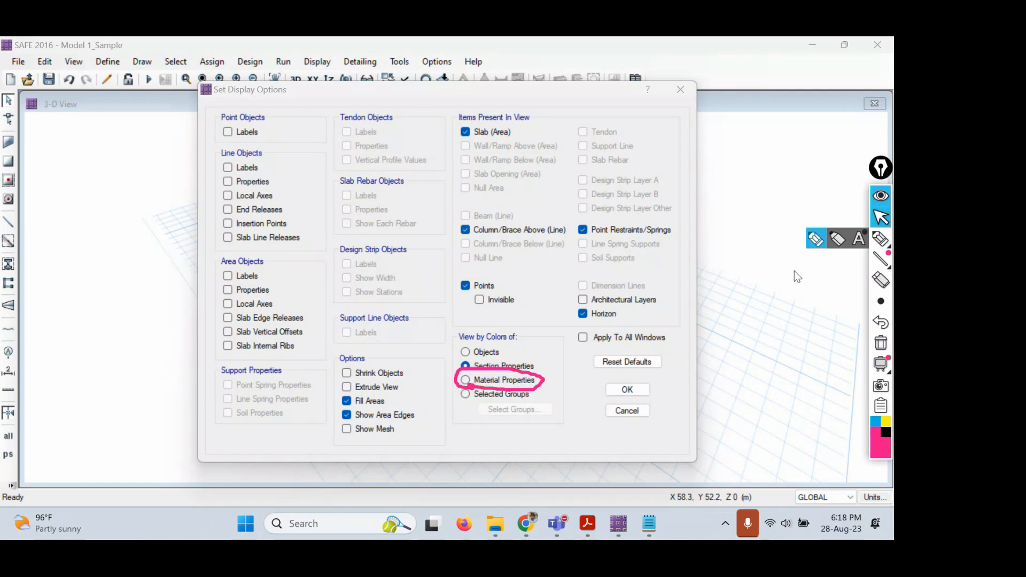
Color the 3D view by Material Properties, apply the display options, and erase the pink marking
left_click(466, 381)
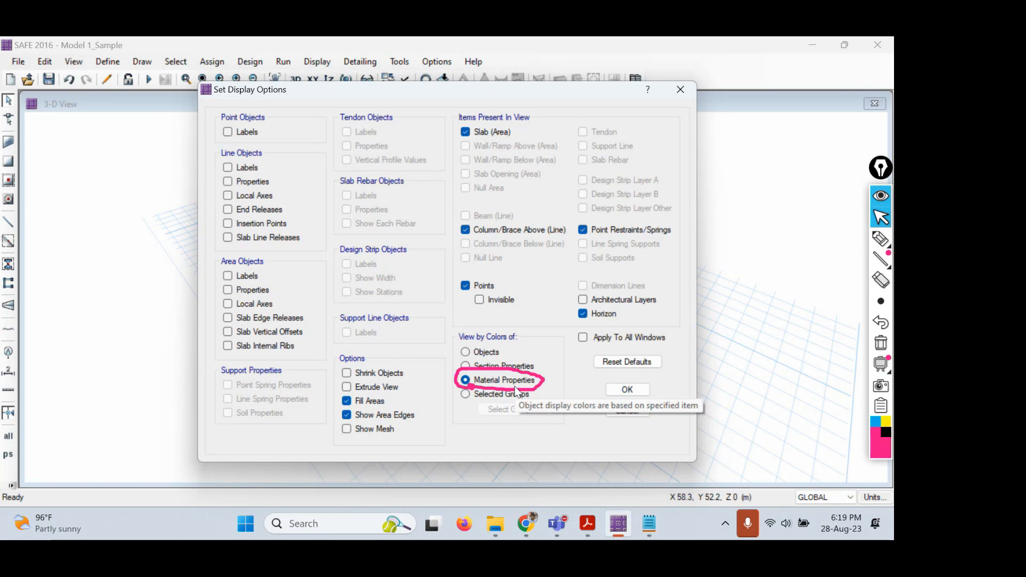
left_click(623, 389)
mouse_move(881, 239)
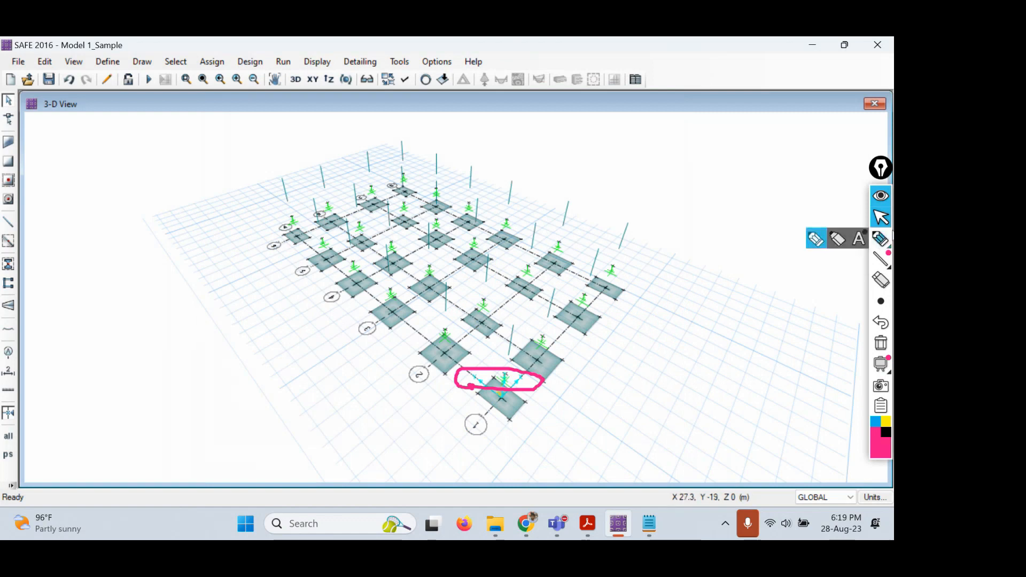
left_click(881, 343)
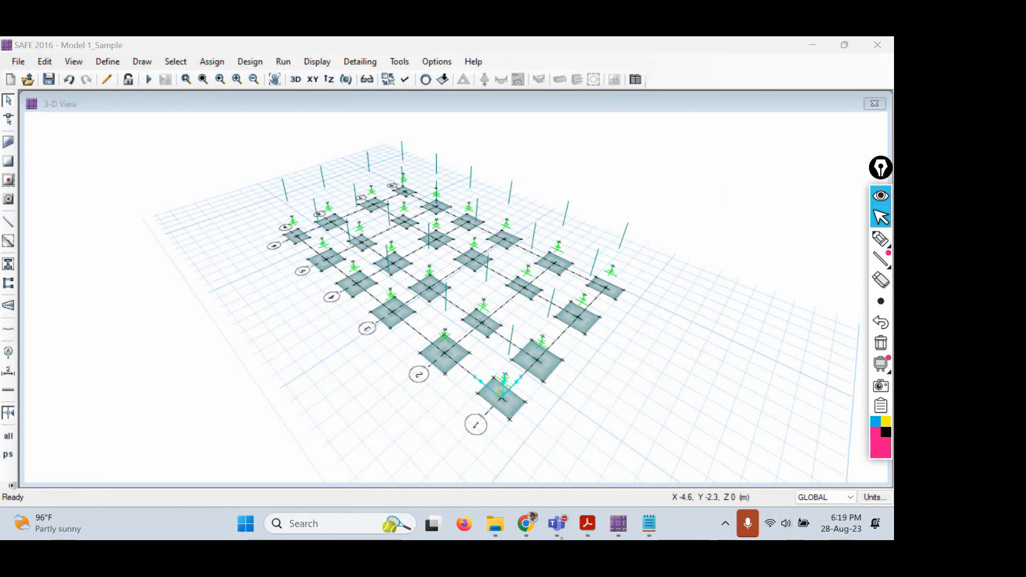
Check the display color in the property data of material M20 and close the data unchanged
left_click(112, 62)
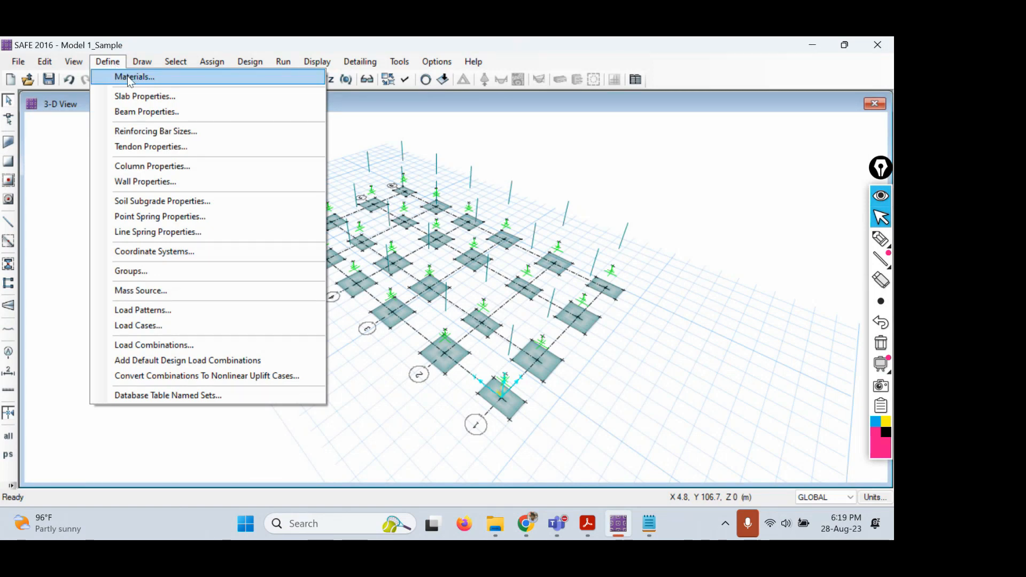
left_click(129, 79)
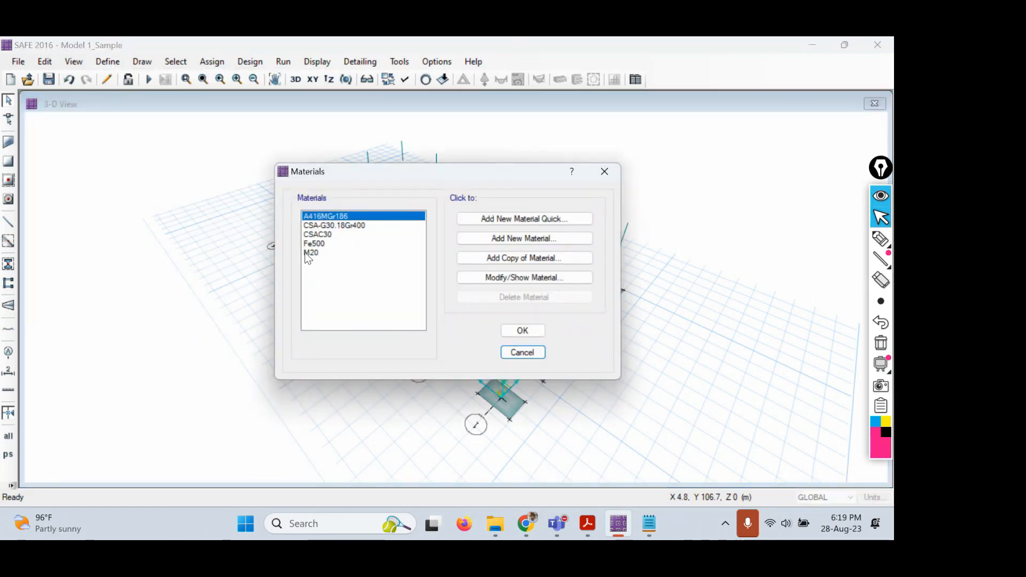
left_click(308, 253)
left_click(311, 245)
left_click(312, 251)
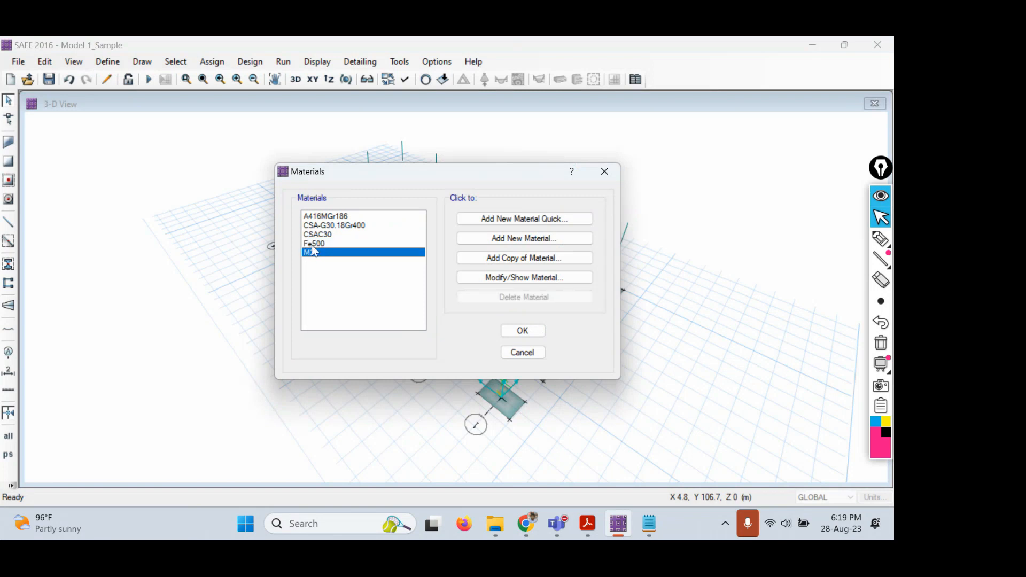
left_click(314, 243)
left_click(314, 253)
left_click(506, 279)
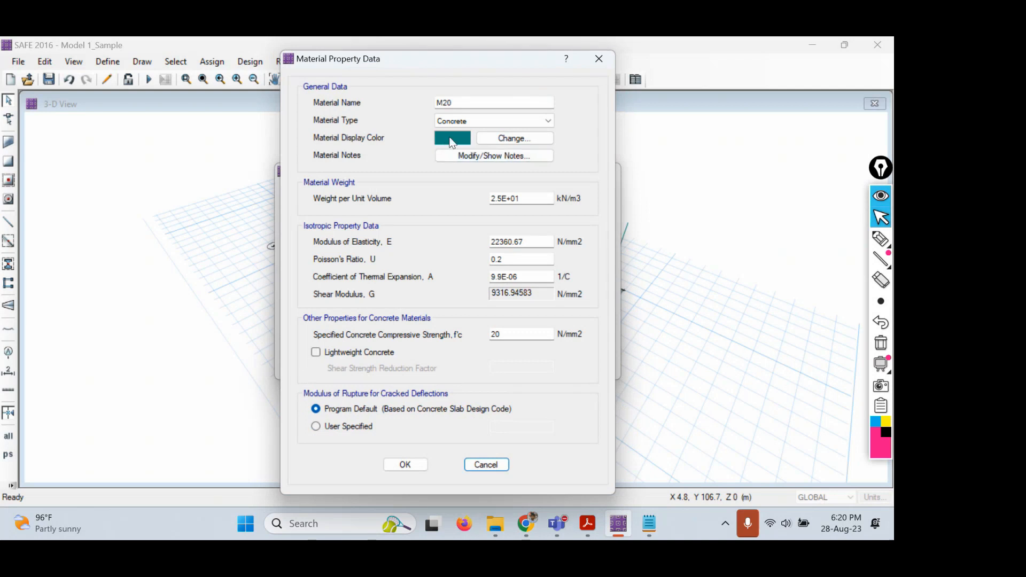
left_click(599, 60)
Set the display color of material M20 to dark gray (RGB 116, 116, 116) and accept the materials
left_click_drag(423, 174, 235, 128)
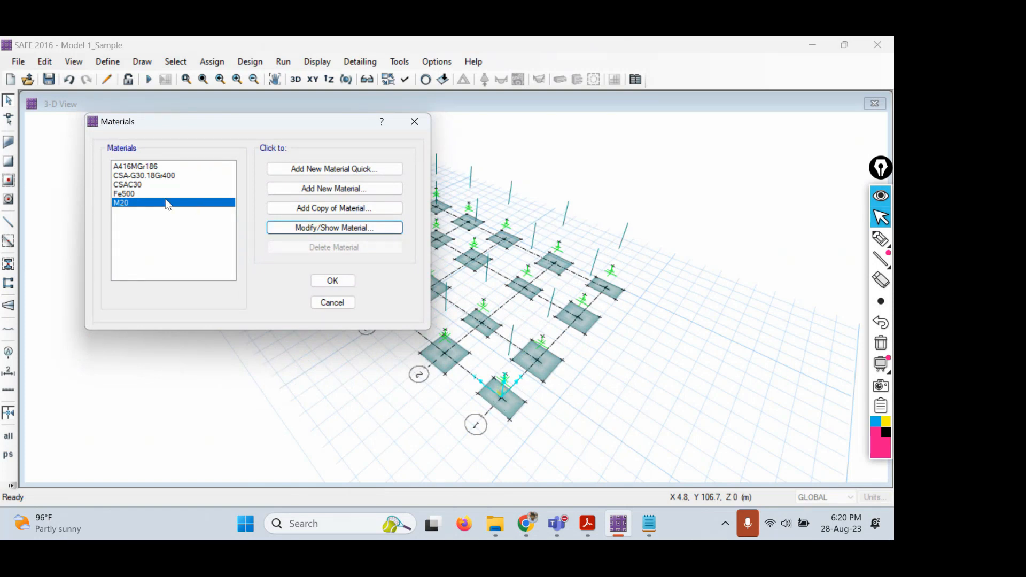
left_click(338, 228)
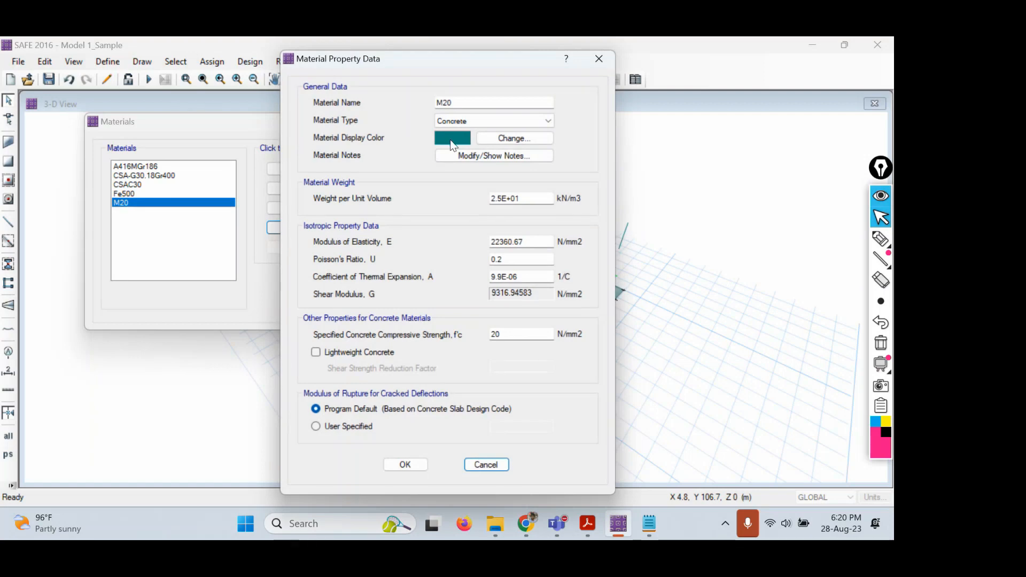
left_click_drag(436, 63, 302, 64)
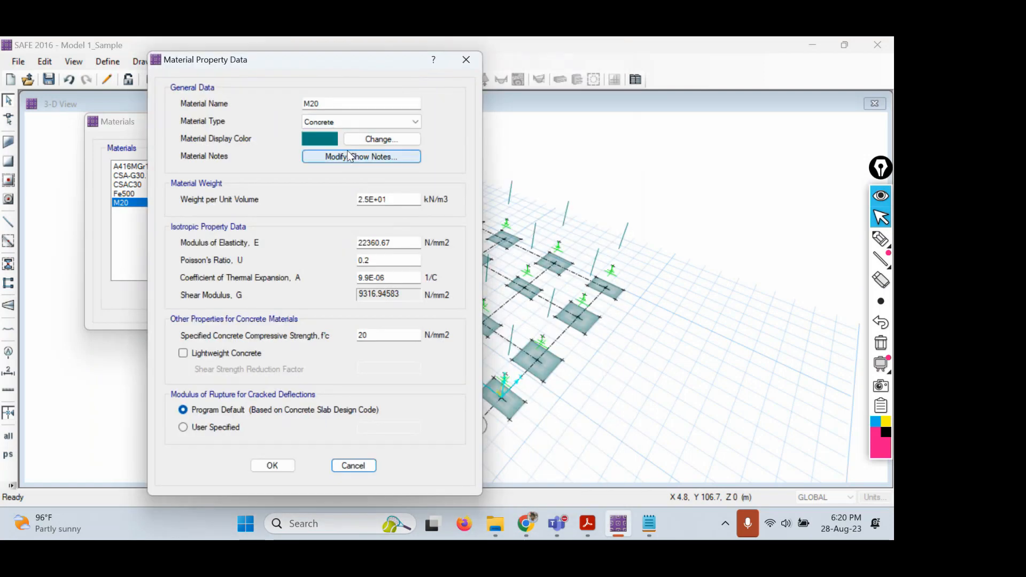
left_click(319, 138)
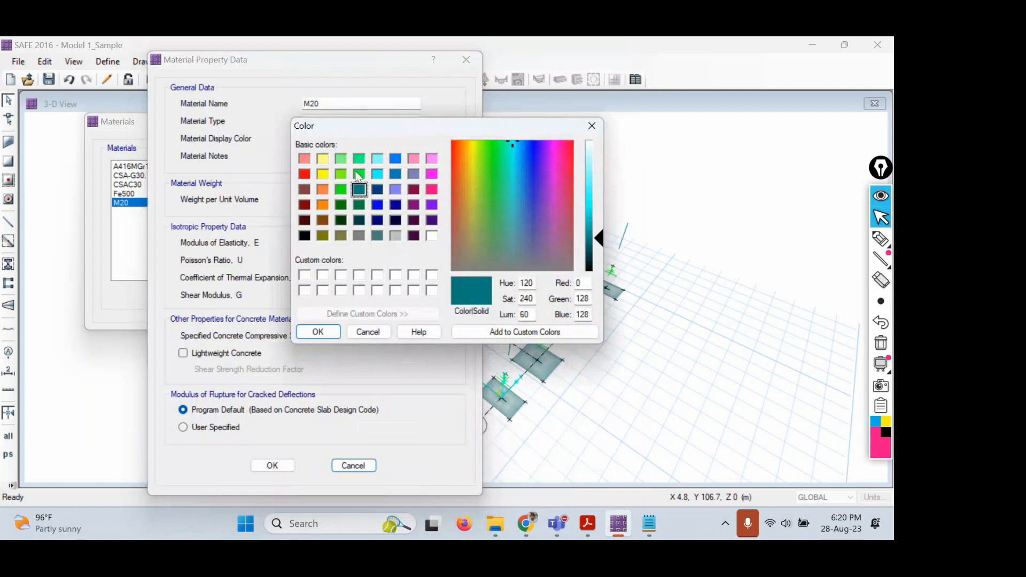
left_click(396, 236)
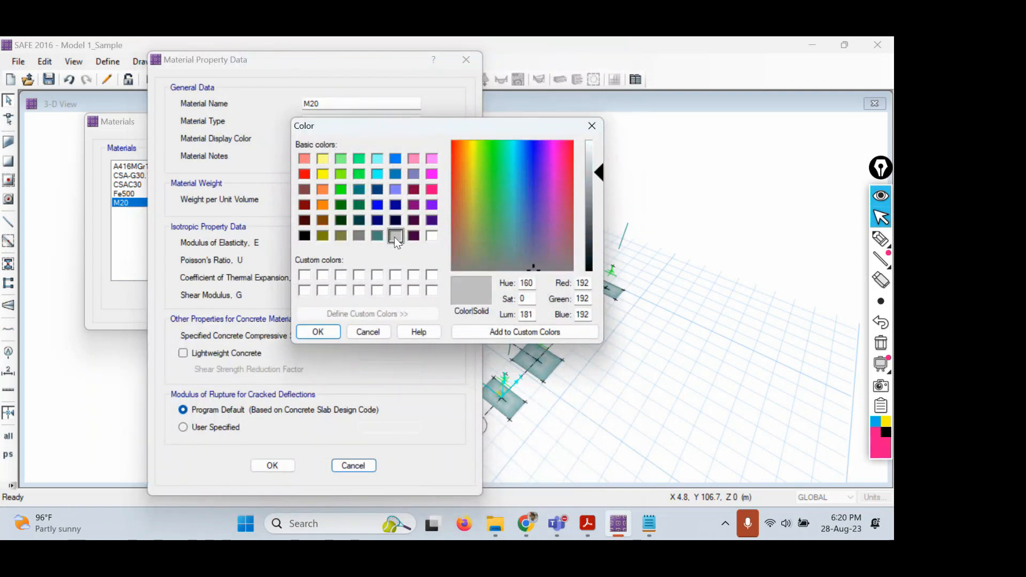
left_click_drag(593, 171, 592, 211)
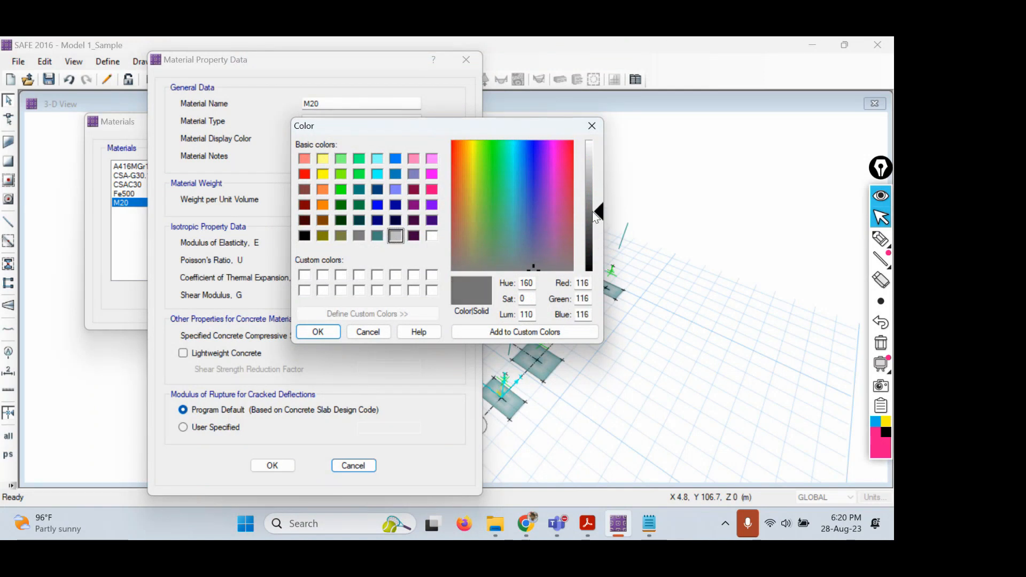
left_click(318, 332)
left_click(273, 465)
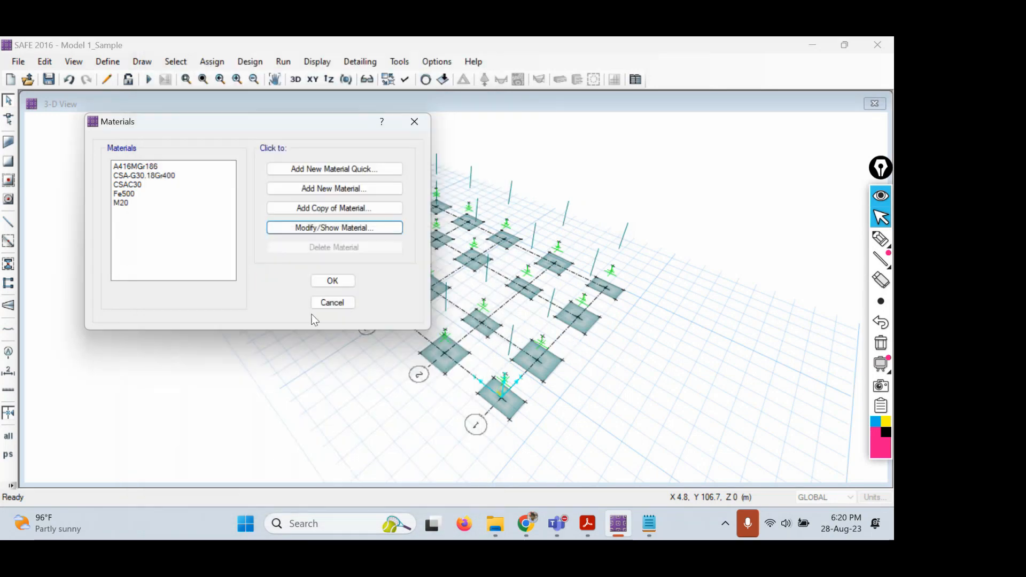
left_click(333, 281)
Inspect the material coloring of the footings and columns in plan and 3D, finishing in the plan view
left_click(310, 81)
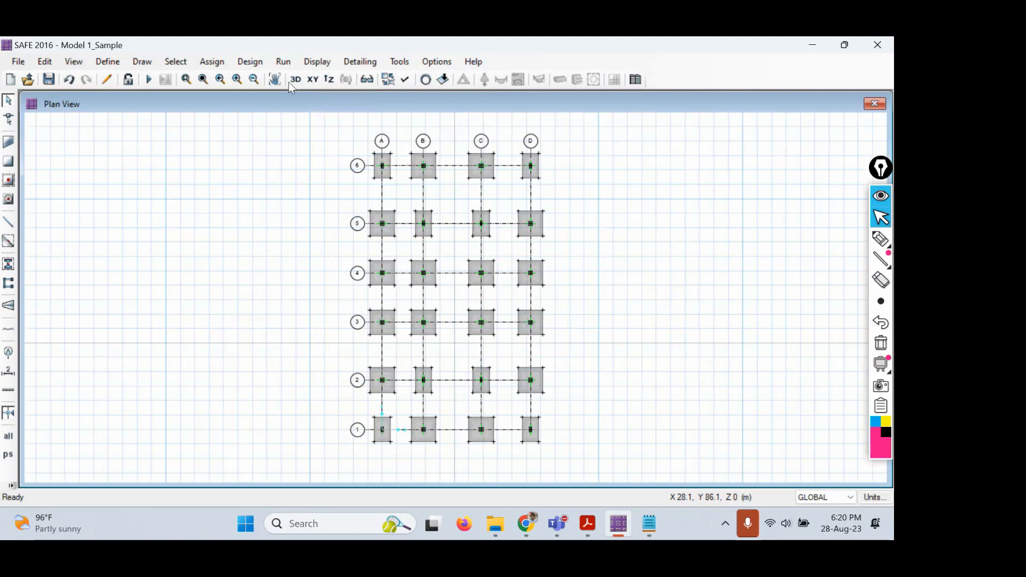
left_click(290, 81)
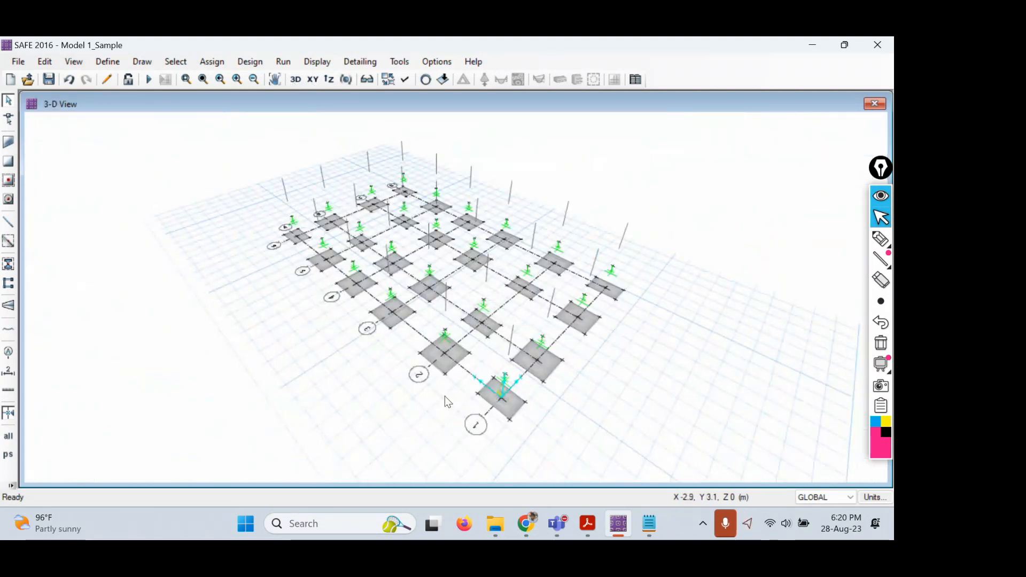
left_click(312, 80)
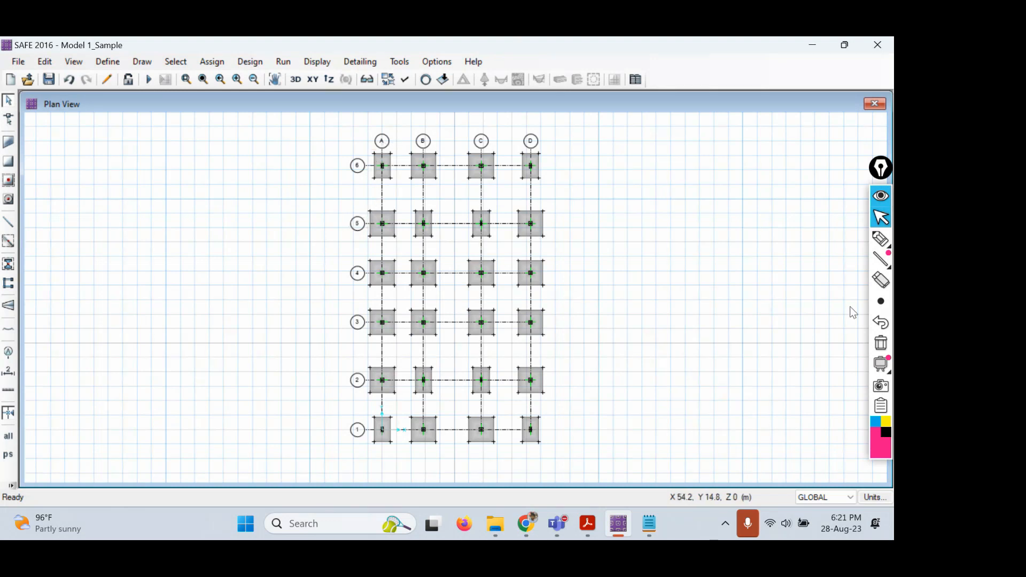
Handwrite "100" in pink beside the plan, with lines branching below it and labels F1 and F2
left_click(881, 301)
left_click(881, 238)
left_click_drag(614, 168, 616, 205)
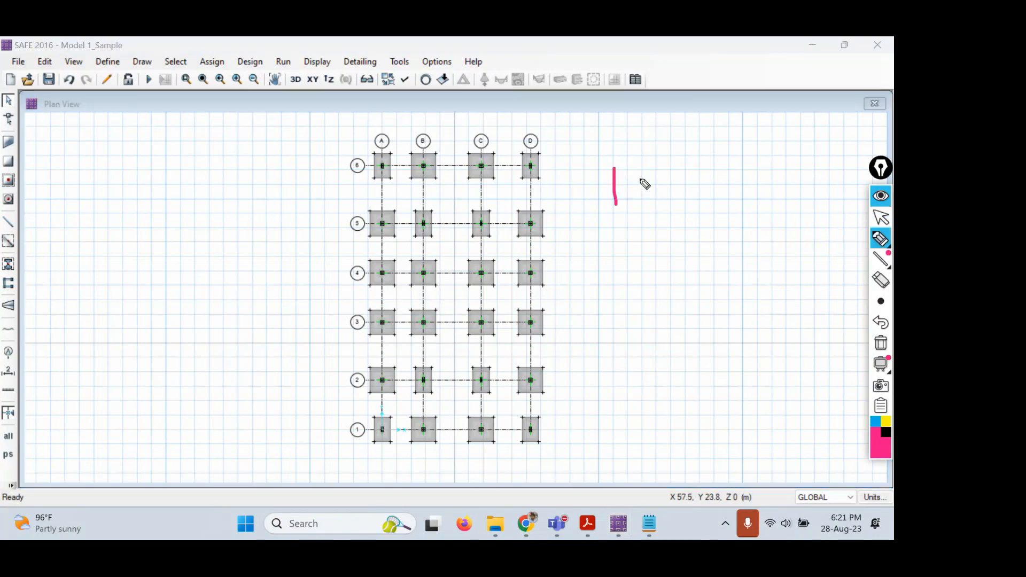
mouse_move(648, 166)
left_mouse_down()
mouse_move(642, 176)
mouse_move(648, 167)
mouse_move(707, 170)
mouse_move(695, 163)
left_mouse_up()
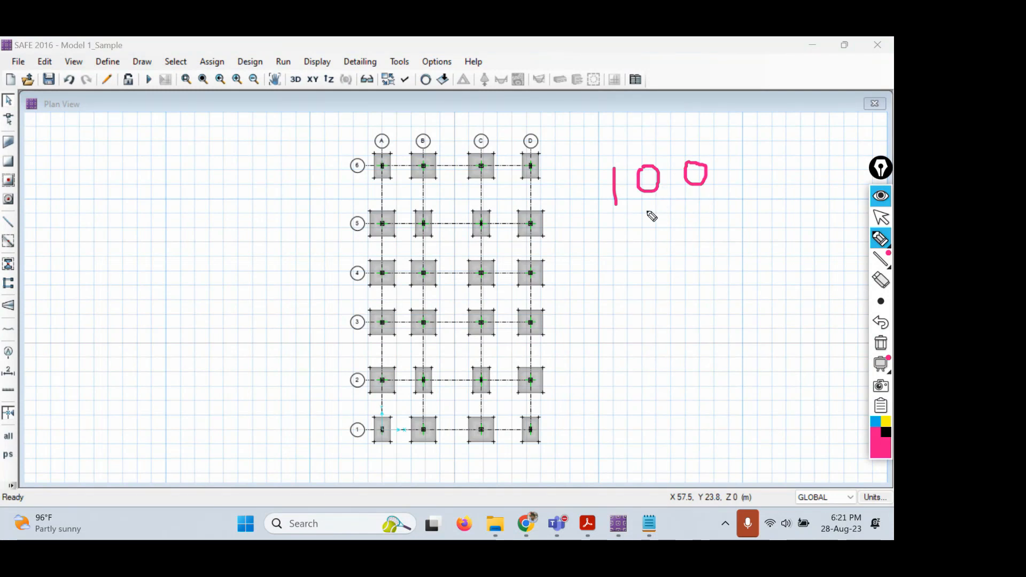
left_click_drag(651, 200, 592, 268)
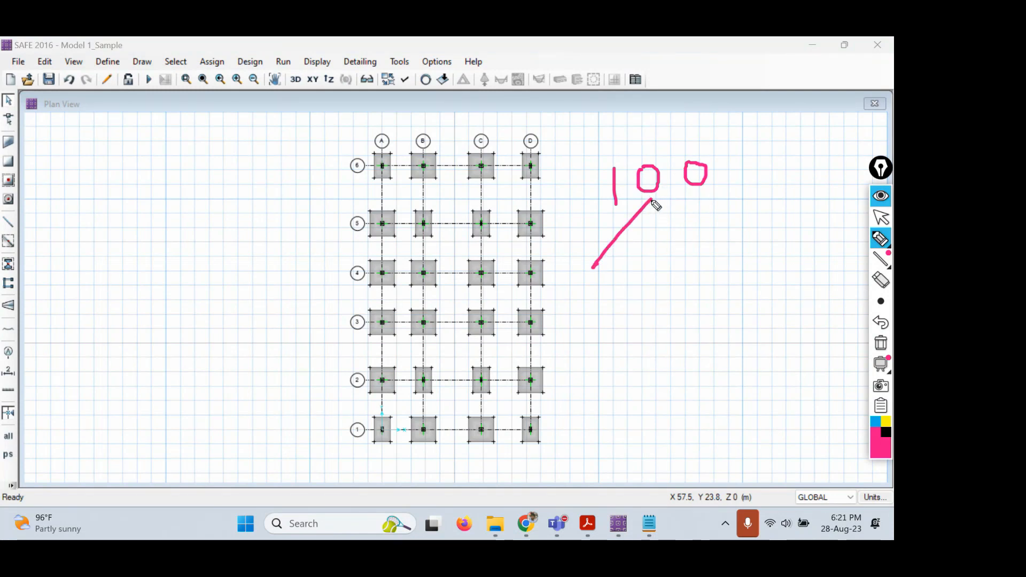
mouse_move(651, 200)
left_mouse_down()
mouse_move(640, 264)
mouse_move(668, 249)
left_mouse_up()
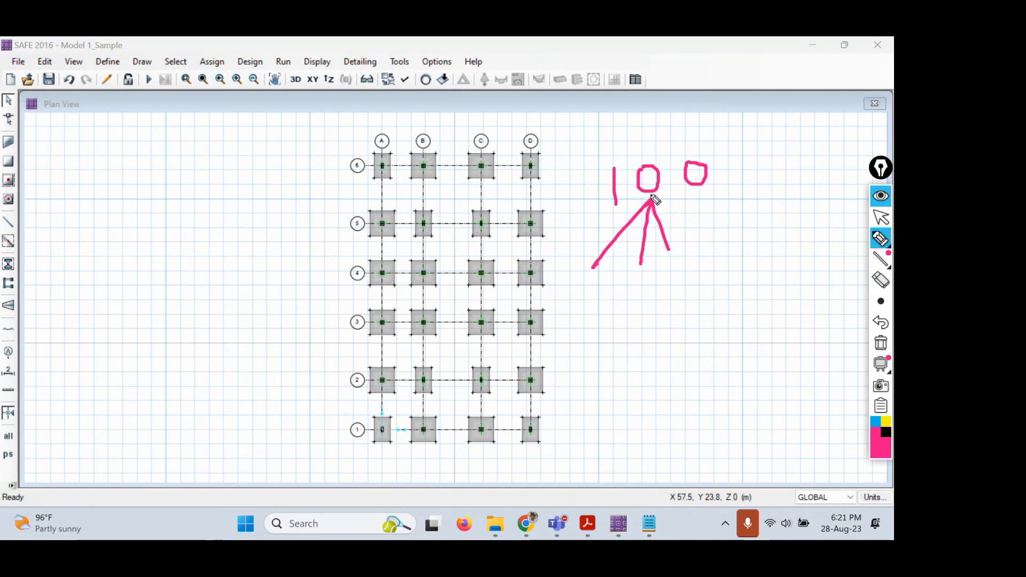
mouse_move(651, 200)
left_mouse_down()
mouse_move(703, 241)
mouse_move(784, 199)
mouse_move(765, 225)
mouse_move(804, 234)
left_mouse_up()
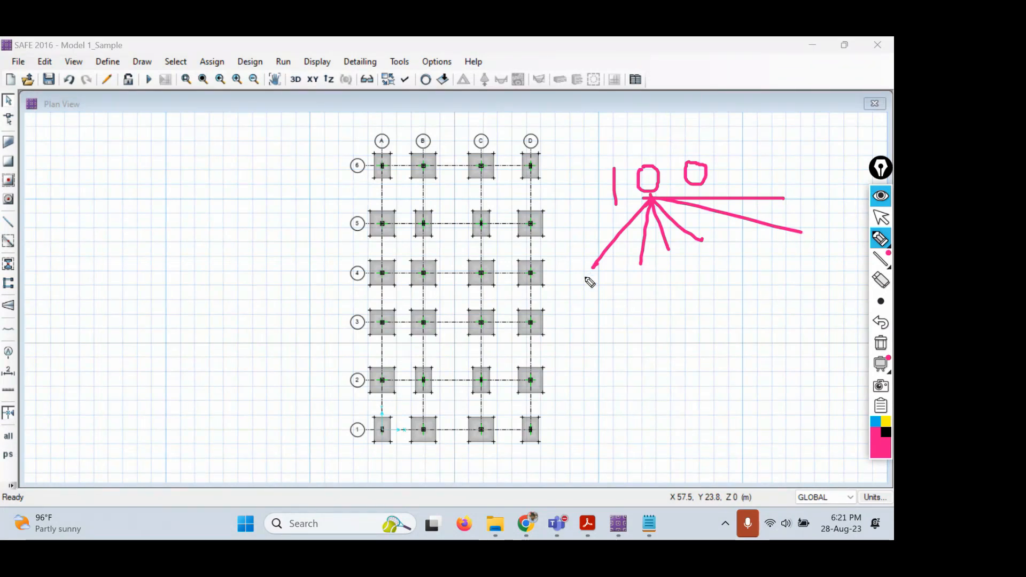
mouse_move(585, 276)
left_mouse_down()
mouse_move(584, 299)
mouse_move(596, 274)
mouse_move(607, 300)
left_mouse_up()
mouse_move(645, 271)
left_mouse_down()
mouse_move(645, 291)
mouse_move(653, 269)
mouse_move(680, 281)
left_mouse_up()
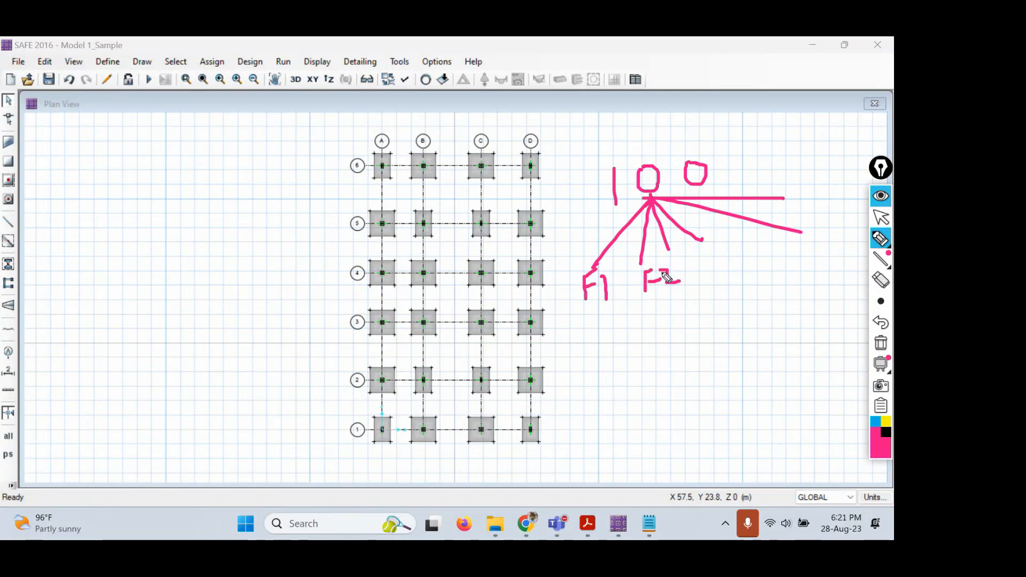
Handwrite concrete grades M40 under F1 and M30 under F2, with steel grades Fe415 and Fe500 below them
mouse_move(588, 309)
left_mouse_down()
mouse_move(597, 376)
mouse_move(602, 351)
mouse_move(614, 357)
mouse_move(639, 335)
left_mouse_up()
left_click_drag(670, 293, 679, 317)
left_click_drag(683, 352, 677, 333)
mouse_move(677, 332)
left_mouse_down()
mouse_move(698, 350)
mouse_move(693, 329)
mouse_move(723, 339)
mouse_move(721, 326)
left_mouse_up()
mouse_move(619, 370)
left_mouse_down()
mouse_move(618, 443)
mouse_move(629, 409)
mouse_move(627, 426)
mouse_move(668, 427)
mouse_move(687, 389)
mouse_move(726, 413)
mouse_move(741, 368)
mouse_move(757, 401)
left_mouse_up()
left_click_drag(759, 378, 783, 378)
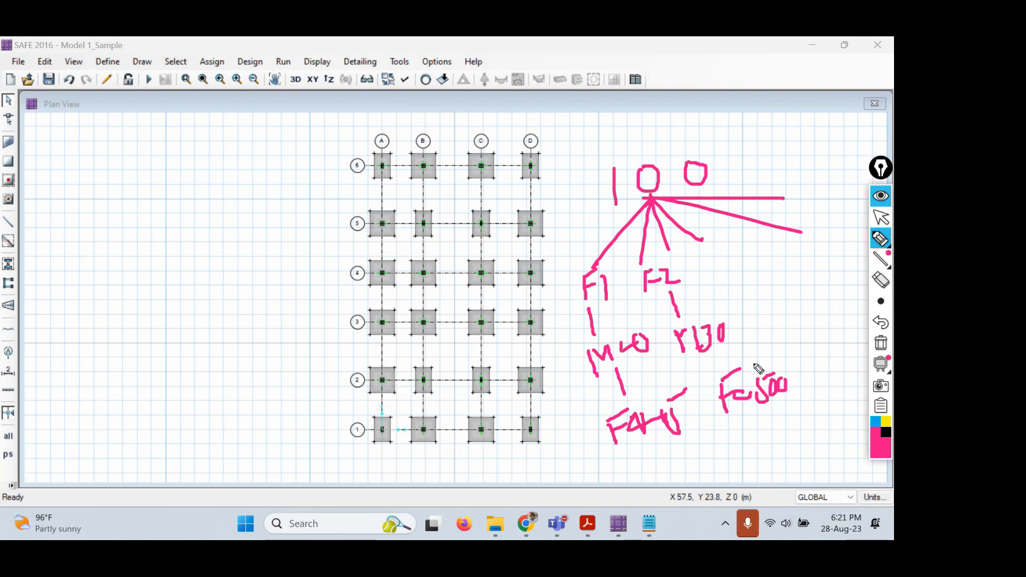
Label two more branches of the pink sketch F3 and F4 and restore the normal pointer
mouse_move(689, 253)
left_mouse_down()
mouse_move(683, 277)
mouse_move(703, 257)
mouse_move(704, 291)
left_mouse_up()
left_click(706, 276)
mouse_move(736, 234)
left_mouse_down()
mouse_move(724, 253)
mouse_move(740, 247)
left_mouse_up()
mouse_move(747, 250)
left_mouse_down()
mouse_move(751, 259)
mouse_move(759, 248)
left_mouse_up()
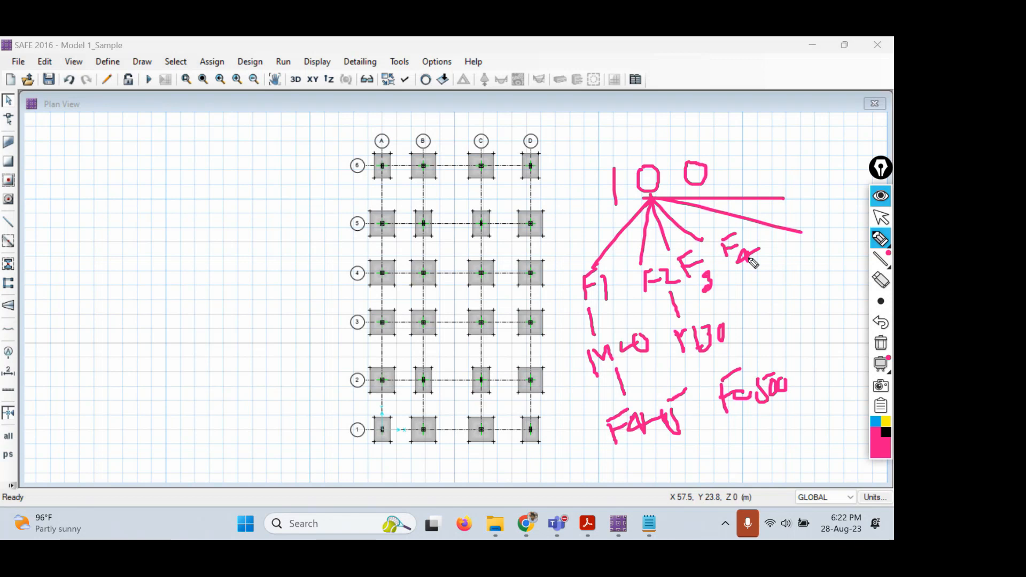
left_click(877, 219)
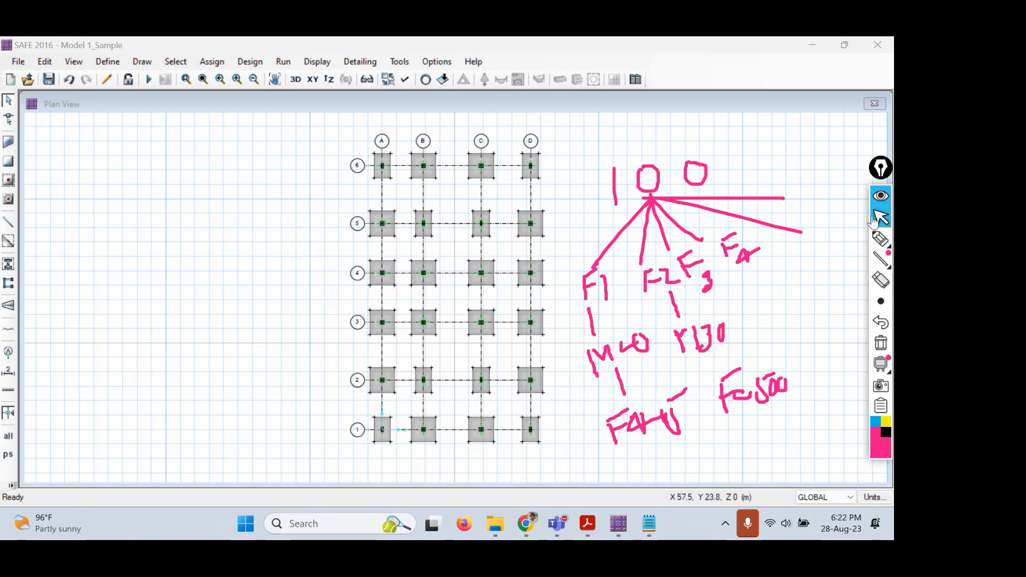
Open the group definitions and add a new group named F1 below ALL
left_click(109, 62)
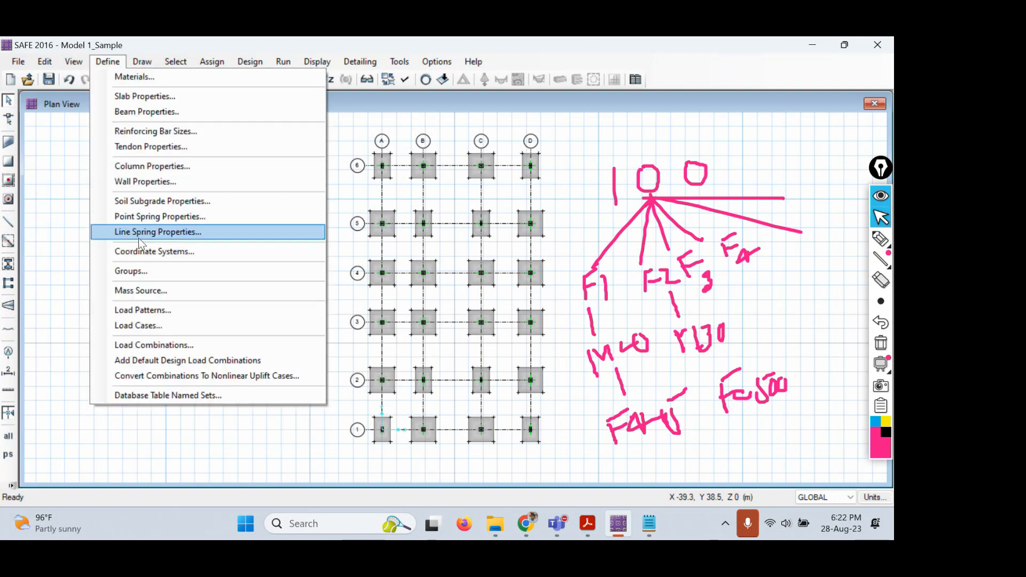
left_click(144, 271)
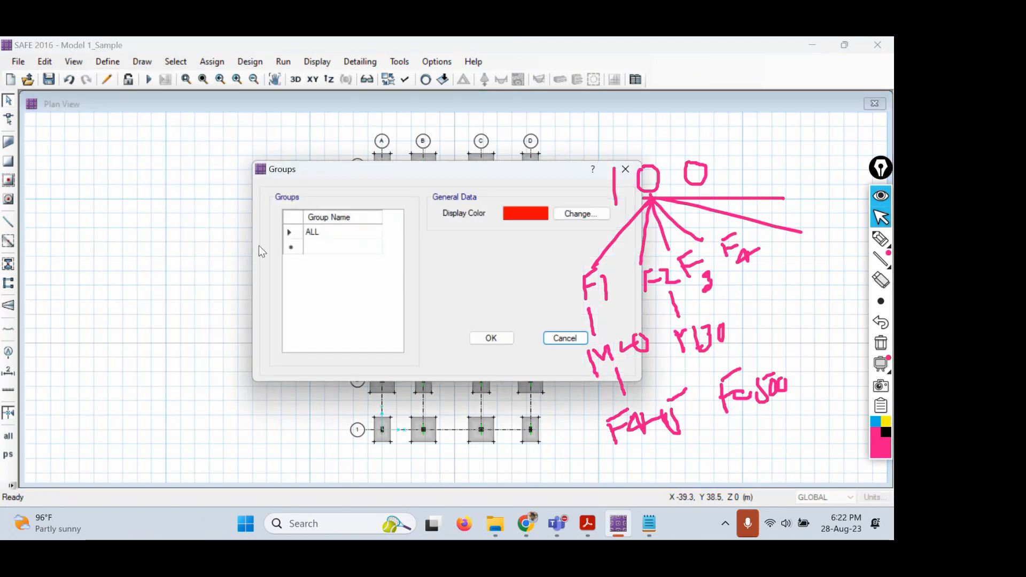
left_click_drag(362, 178, 250, 174)
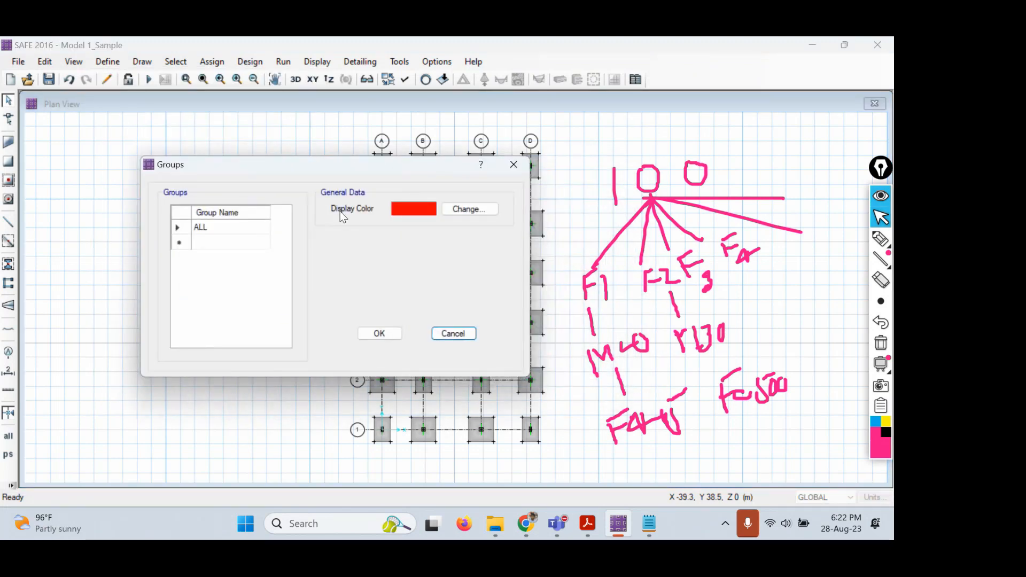
left_click(208, 226)
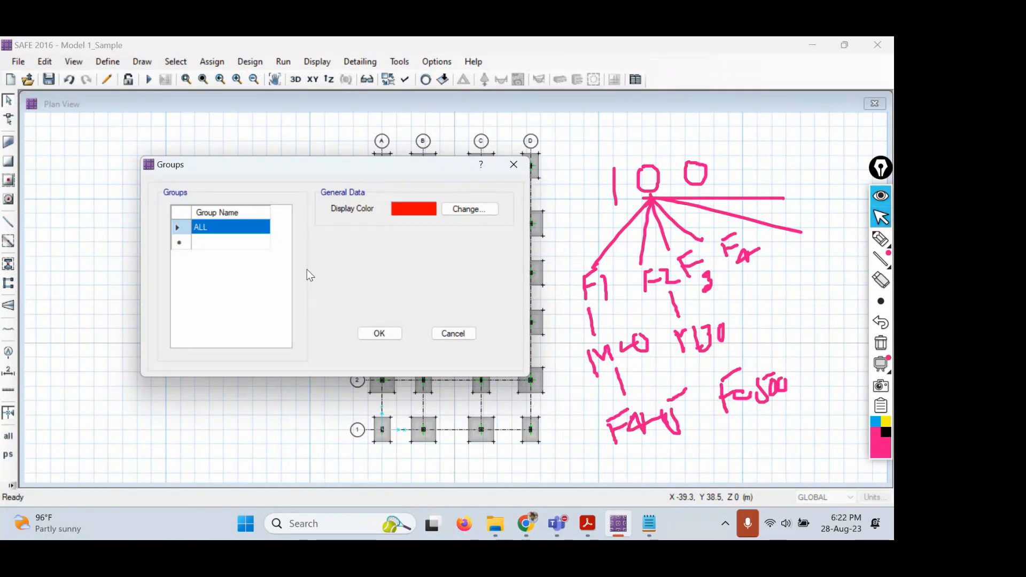
left_click(221, 243)
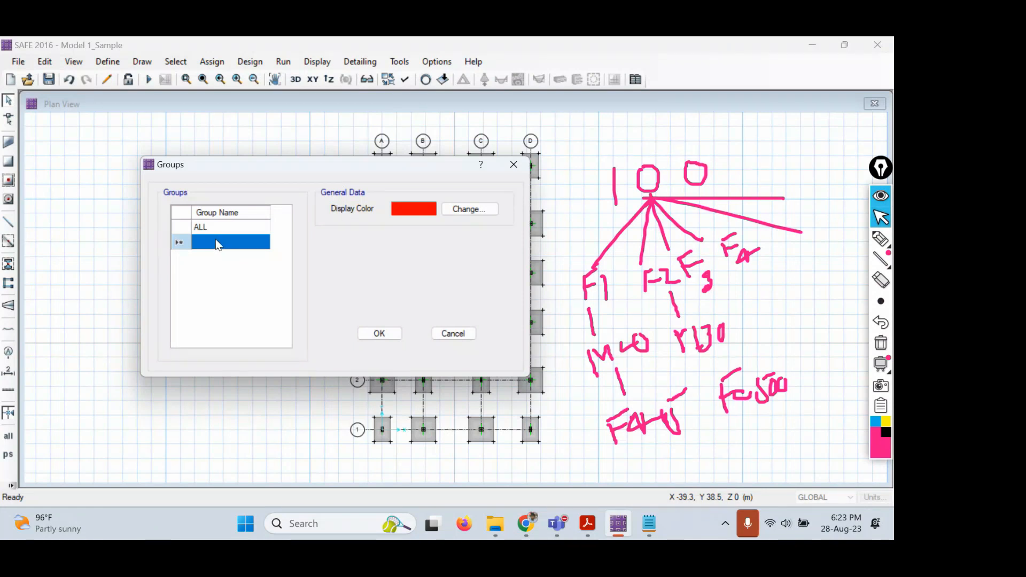
left_click(219, 243)
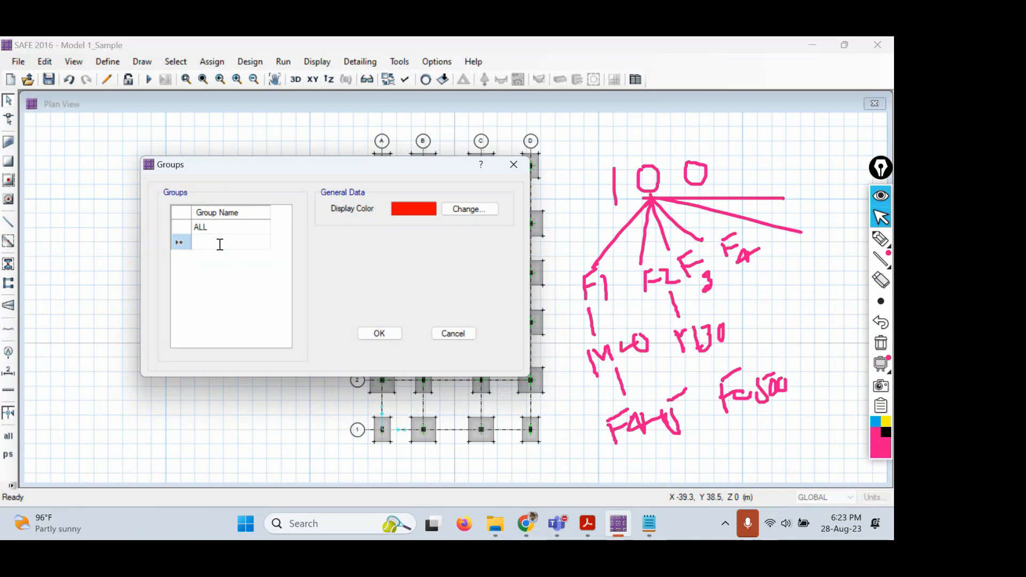
type("F1")
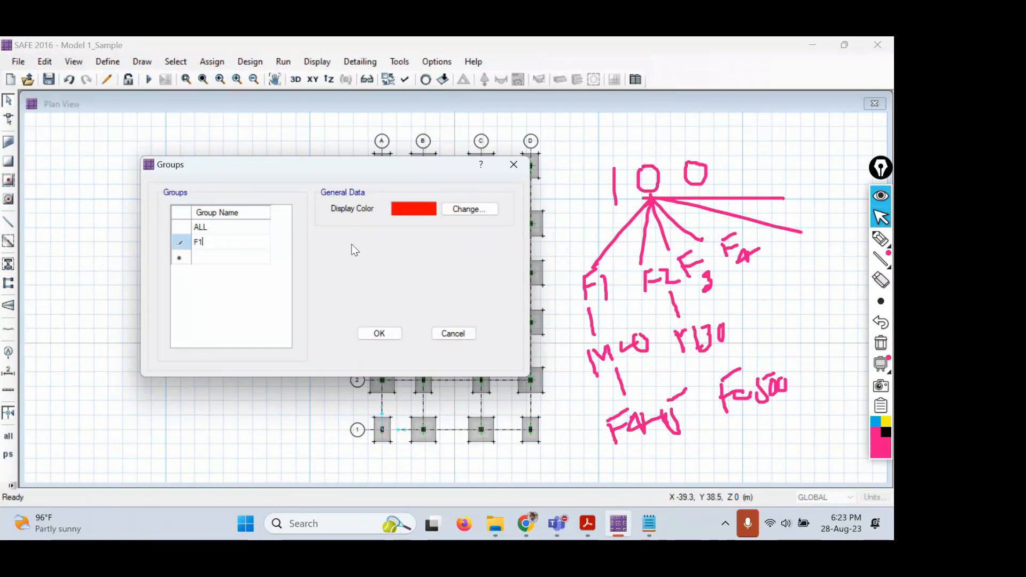
Check the display color assigned to the groups ALL and F1 in the group definitions
left_click(223, 212)
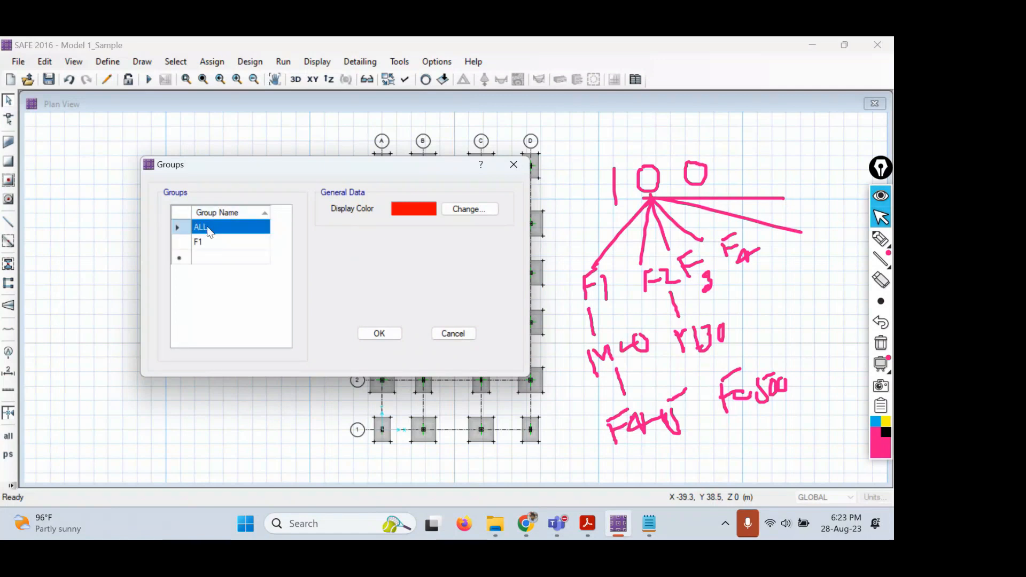
left_click(209, 241)
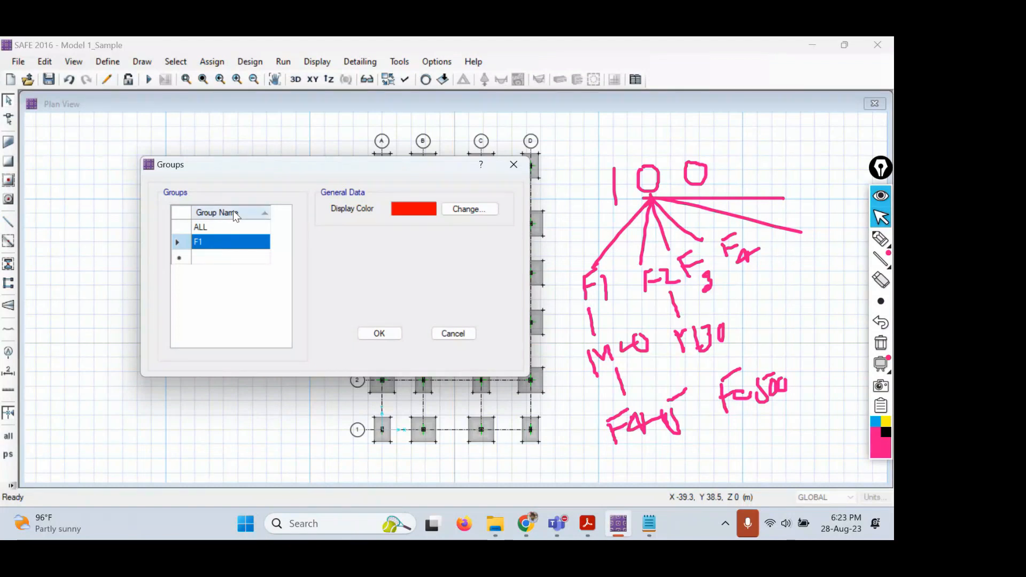
left_click(229, 227)
left_click(207, 243)
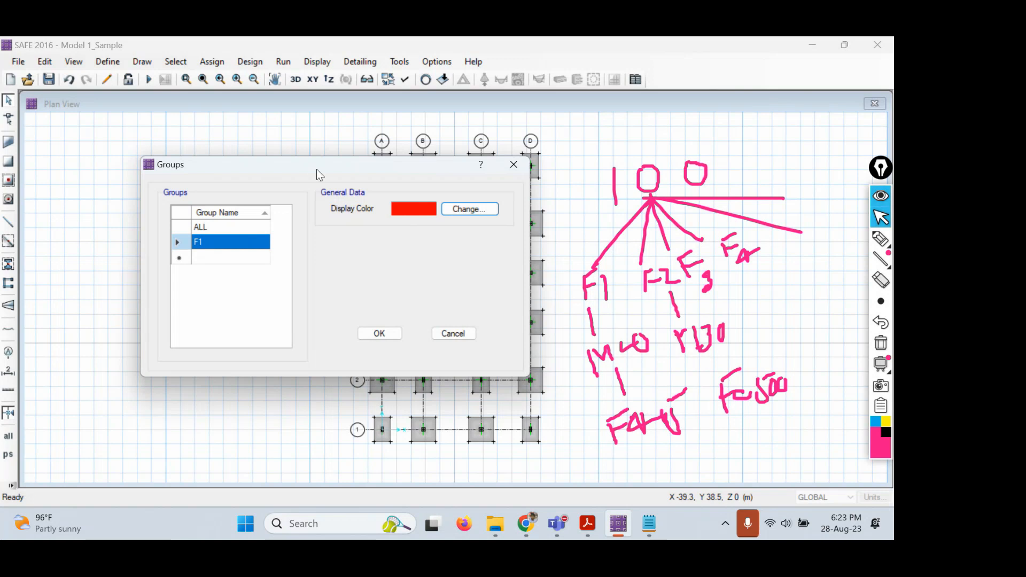
mouse_move(317, 169)
left_mouse_down()
mouse_move(212, 163)
mouse_move(298, 173)
left_mouse_up()
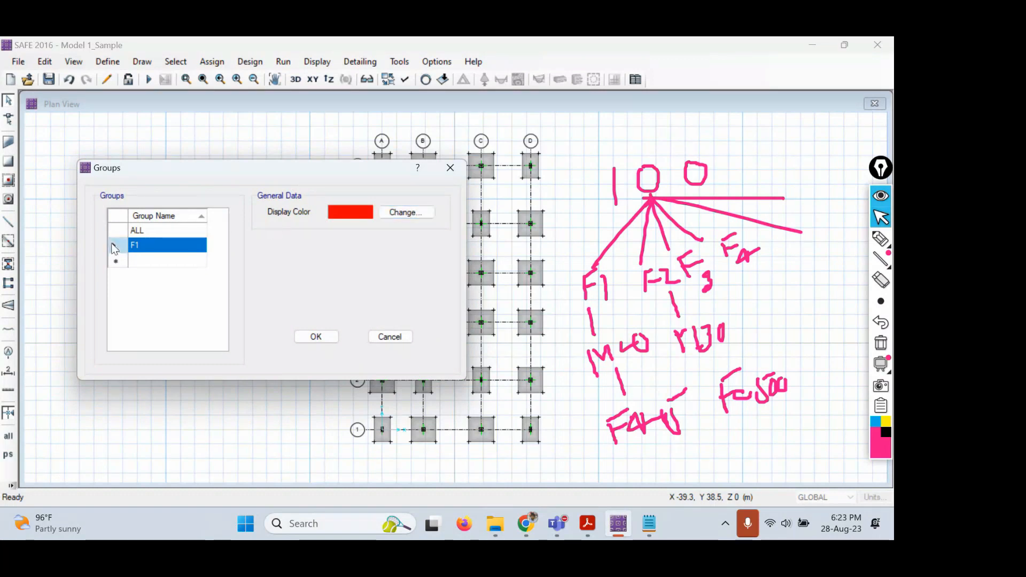
left_click(162, 245)
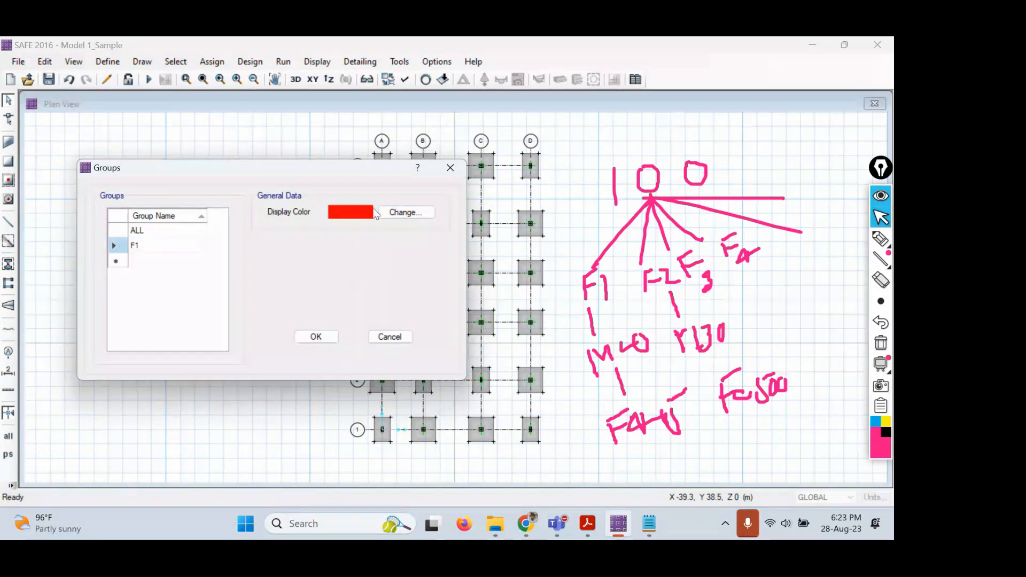
Start another group name entry below F1 in the group list
left_click(137, 260)
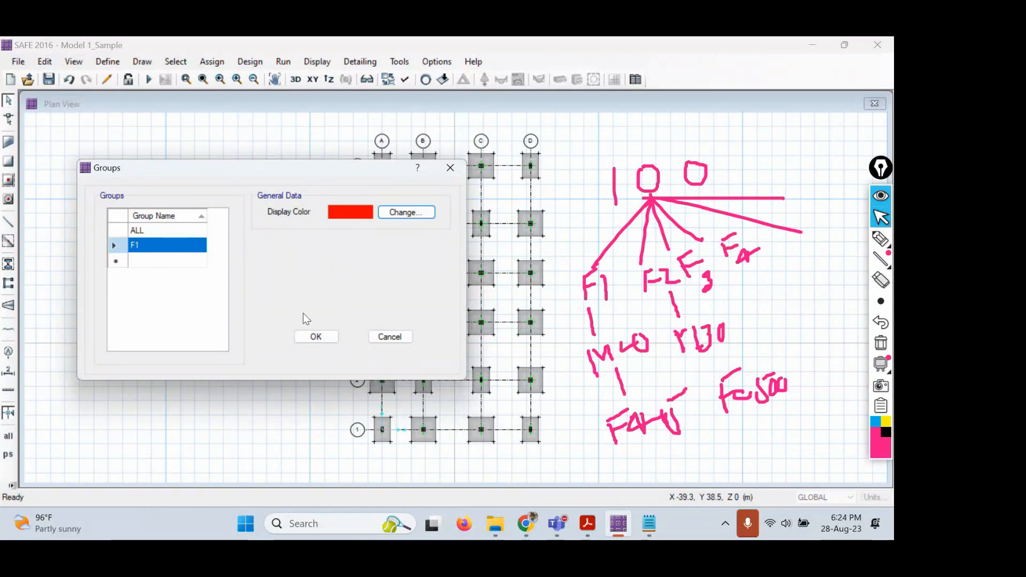
left_click(154, 267)
left_click(154, 263)
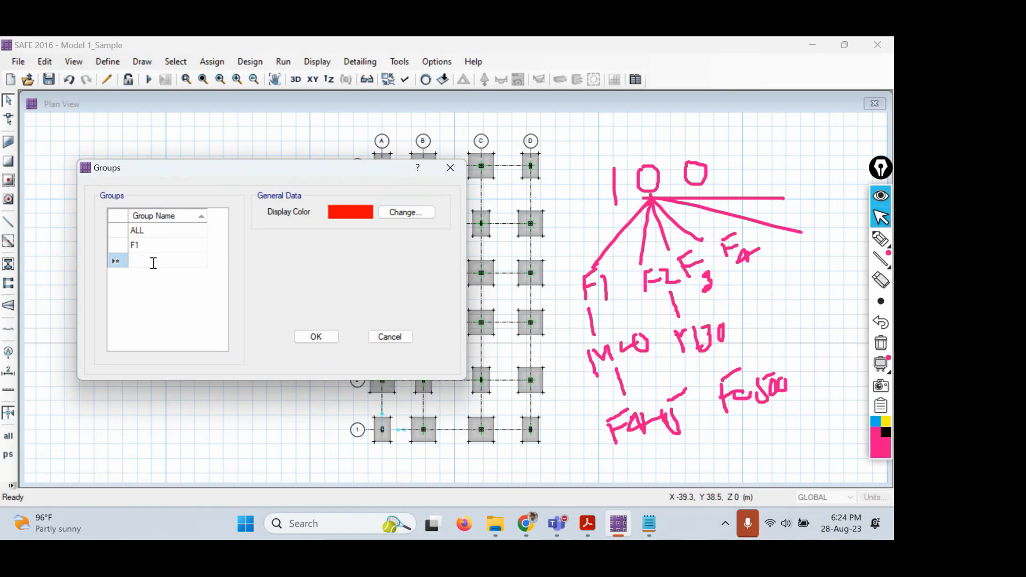
Add a group named F2 to the group list below F1
type("F2")
left_click(168, 246)
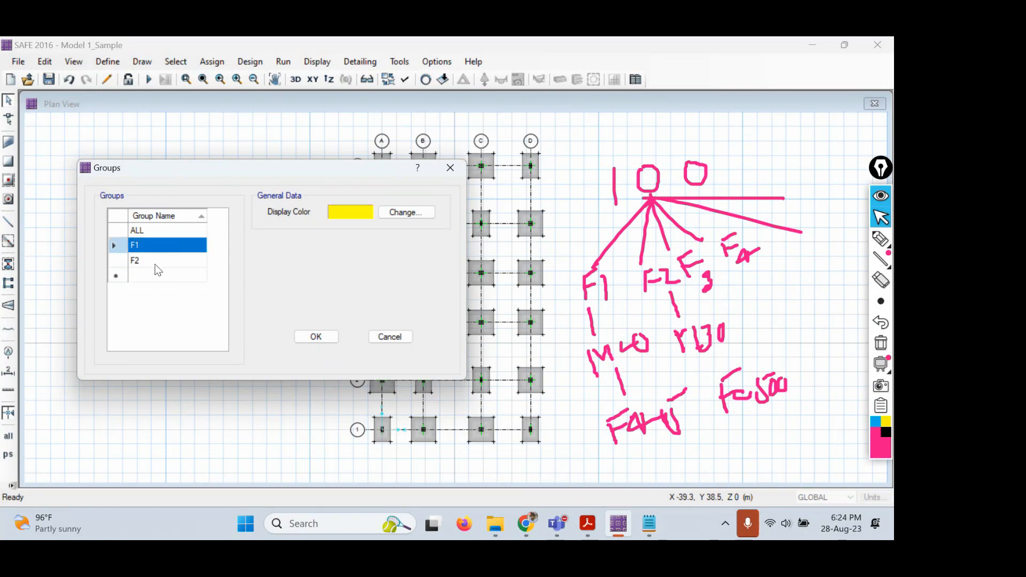
left_click(156, 259)
left_click(138, 246)
Set the display color of group F2 to magenta and accept the group definitions
left_click(406, 213)
left_click(141, 262)
left_click(390, 215)
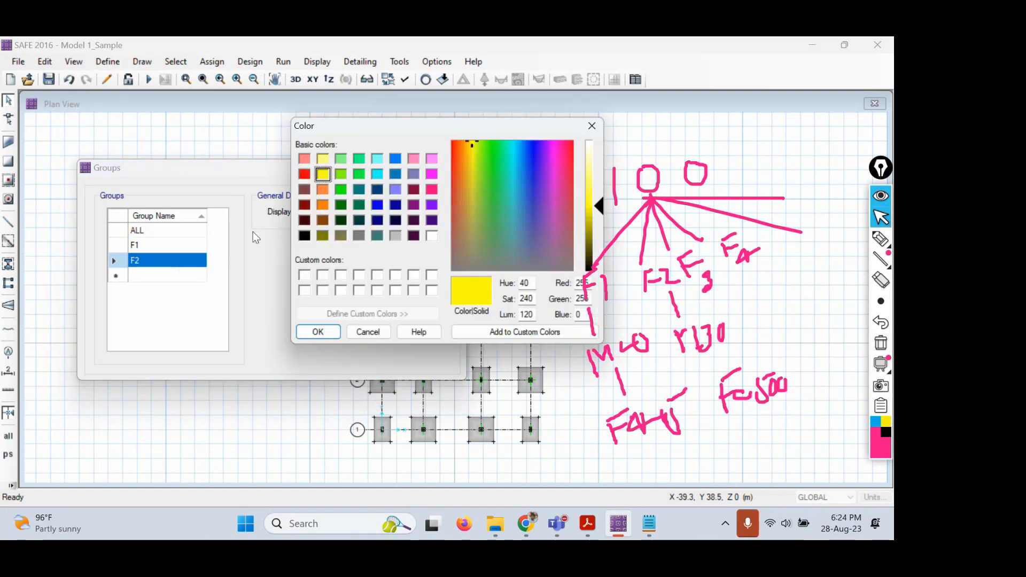
left_click(432, 174)
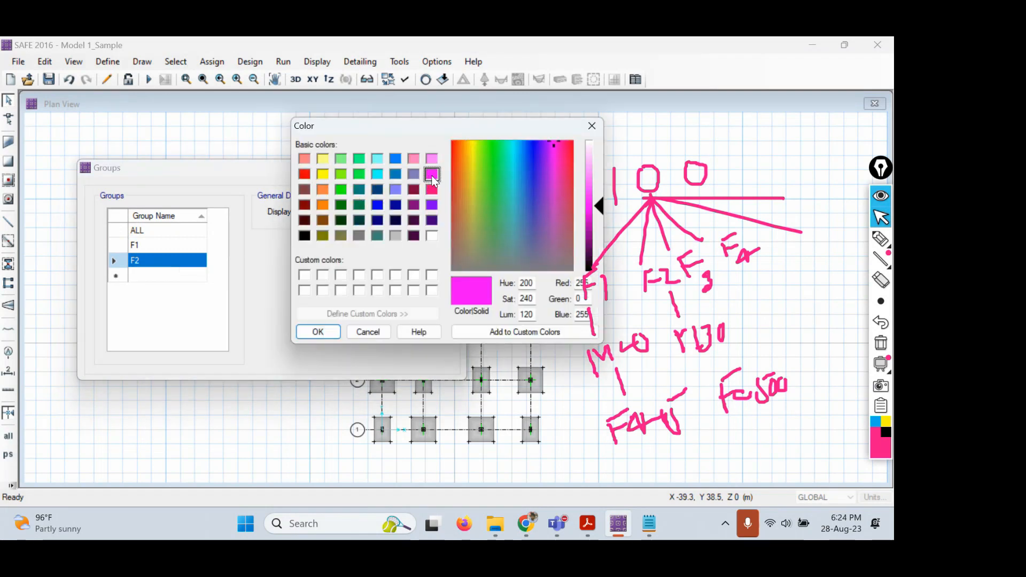
left_click(317, 333)
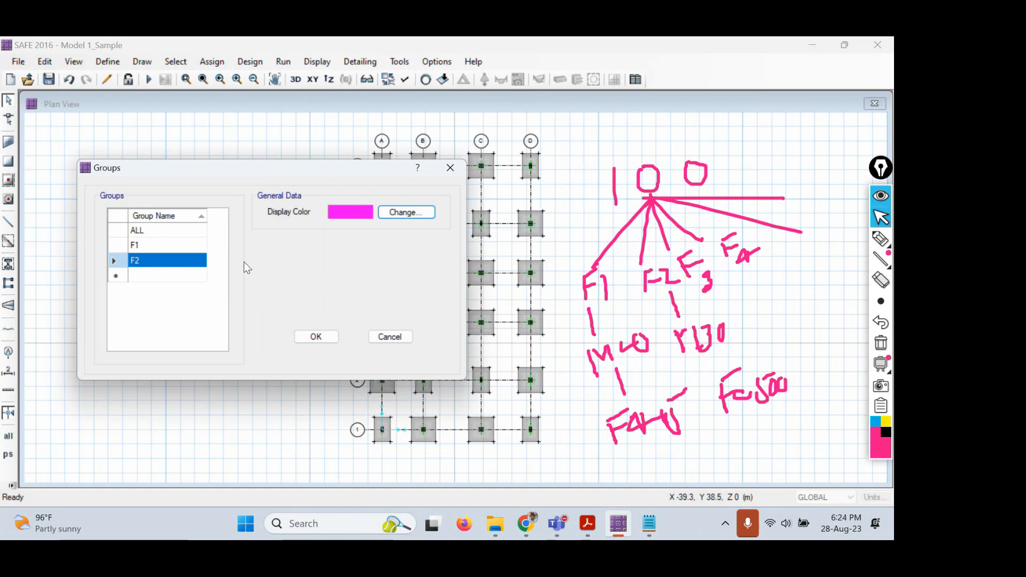
left_click(170, 244)
left_click(164, 261)
left_click(317, 337)
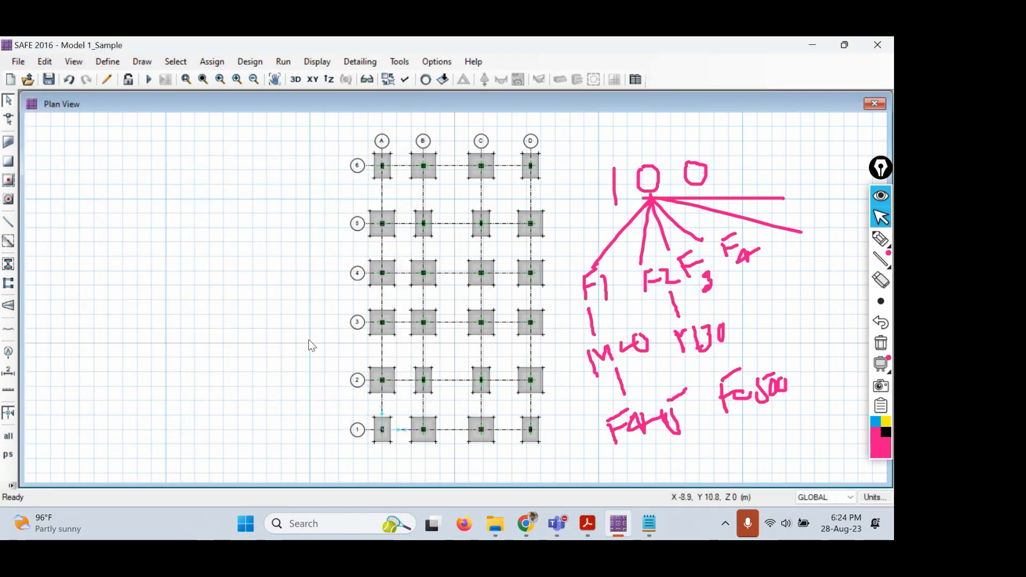
left_click(171, 66)
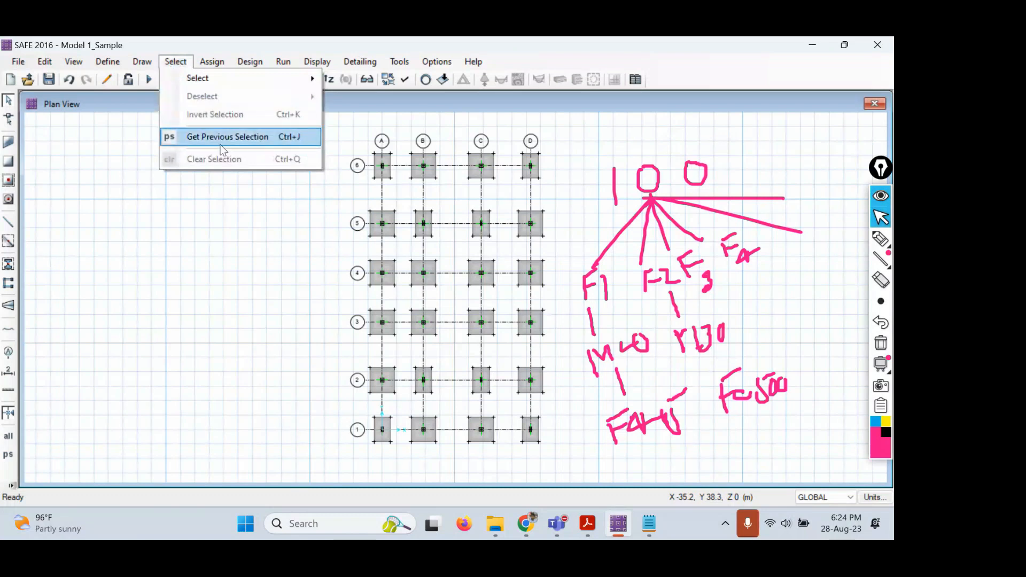
mouse_move(268, 76)
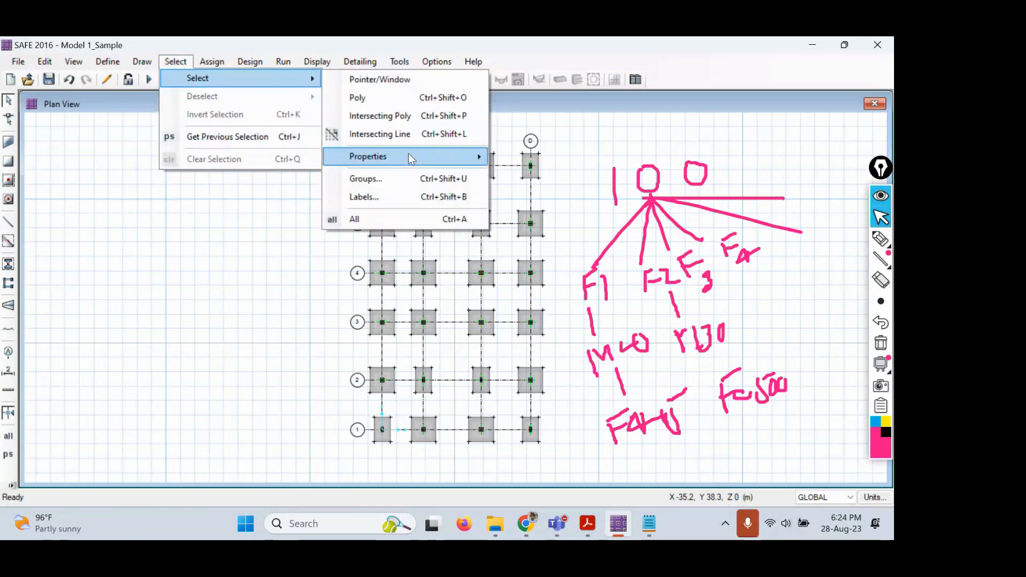
mouse_move(408, 156)
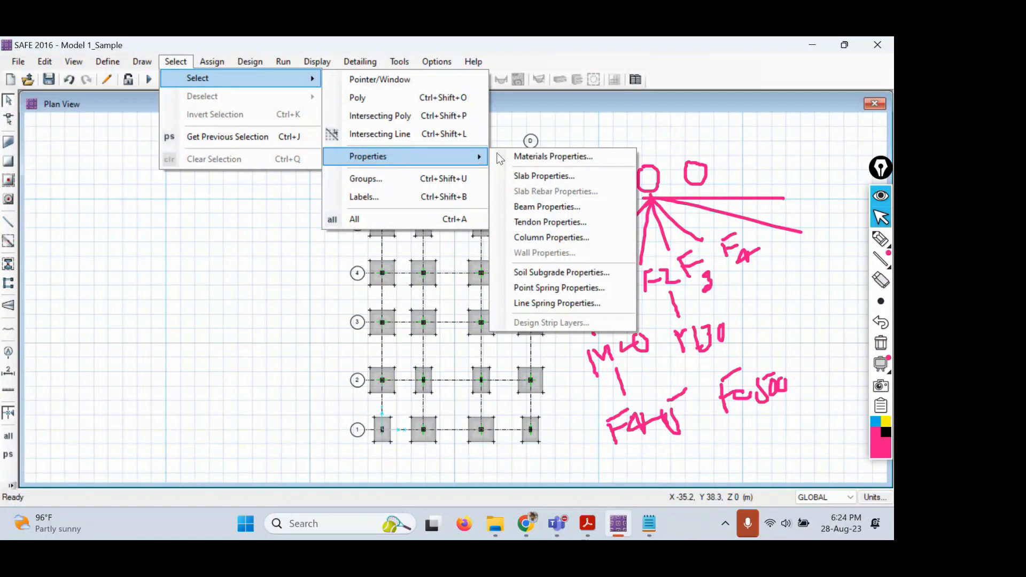
left_click(556, 174)
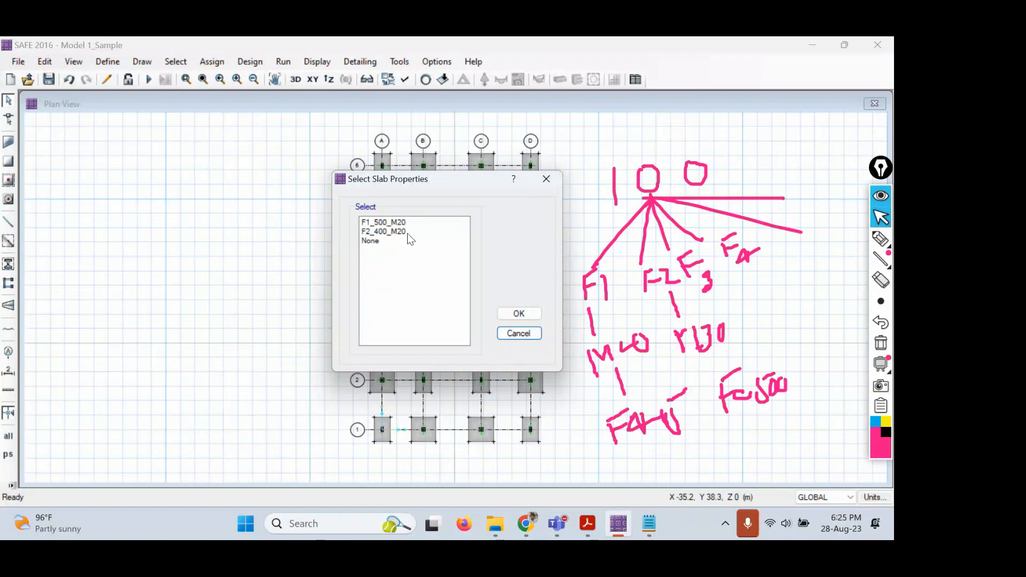
left_click(398, 223)
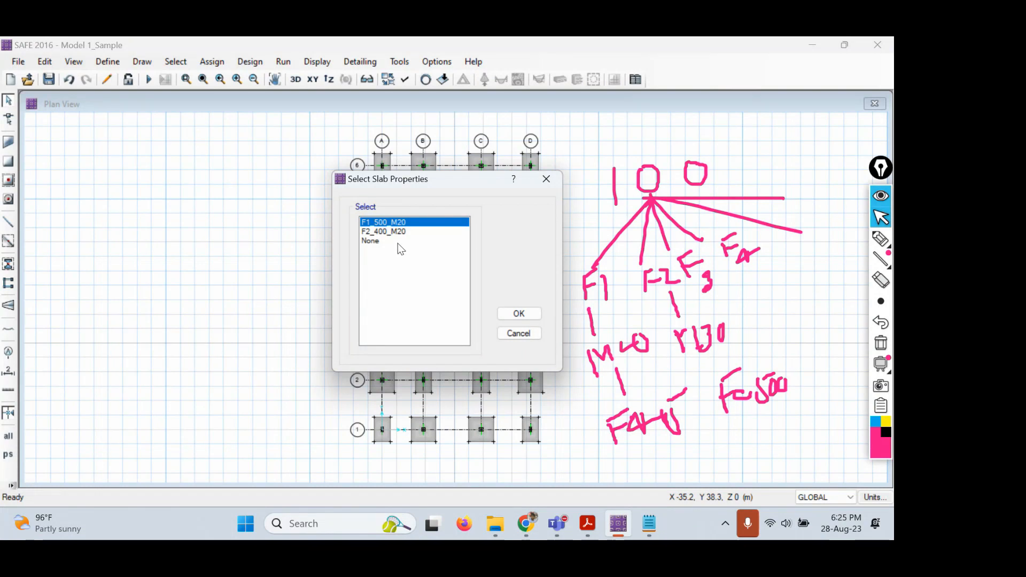
left_click(545, 181)
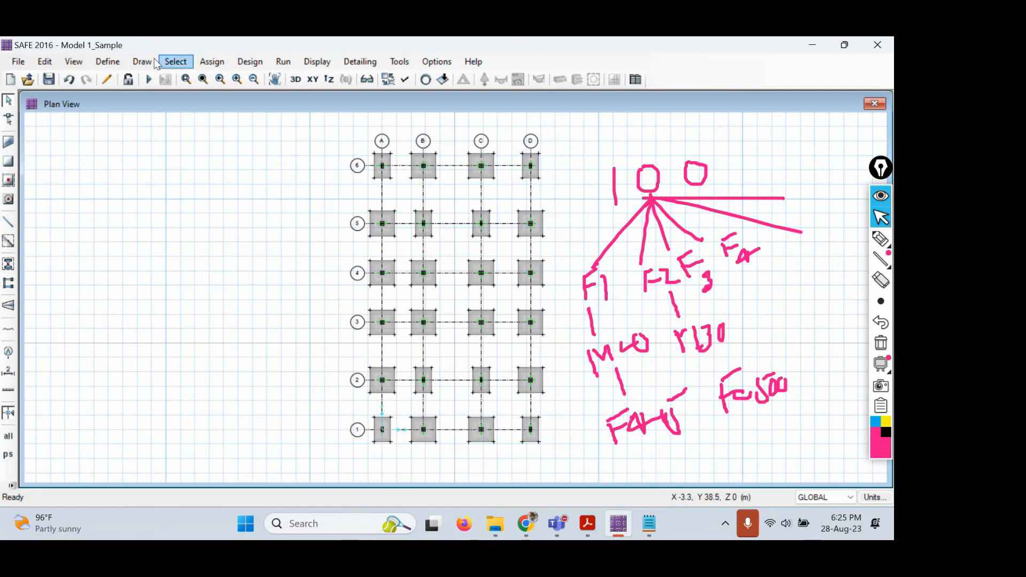
Select all footings that use the slab property F1_500_M20
left_click(175, 61)
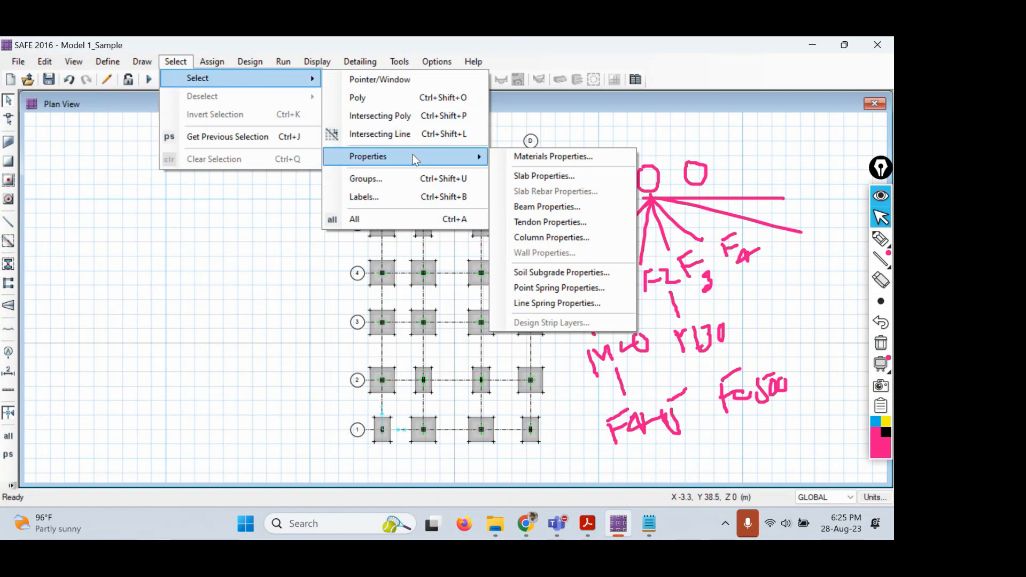
left_click(548, 177)
left_click(372, 223)
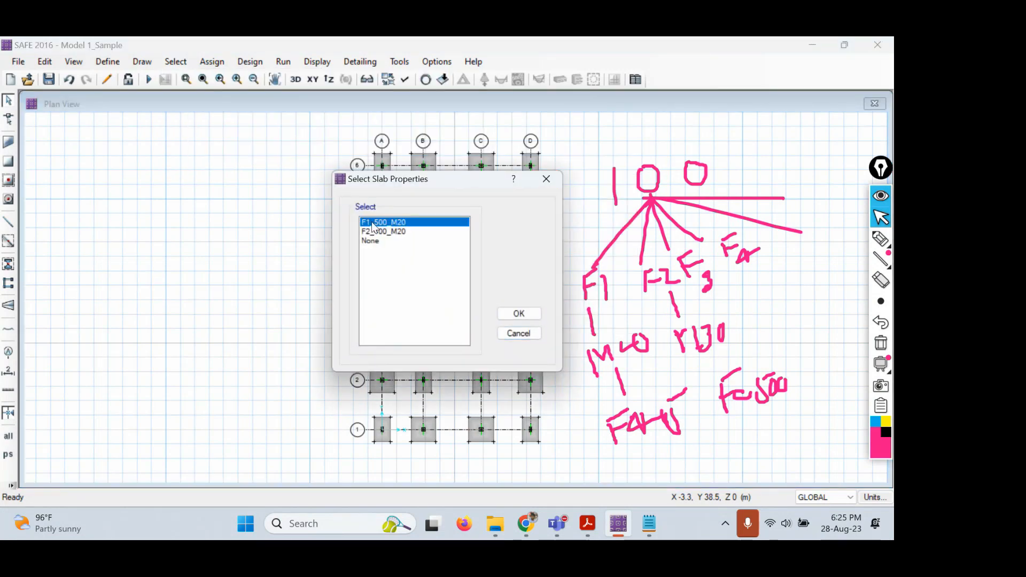
left_click(521, 313)
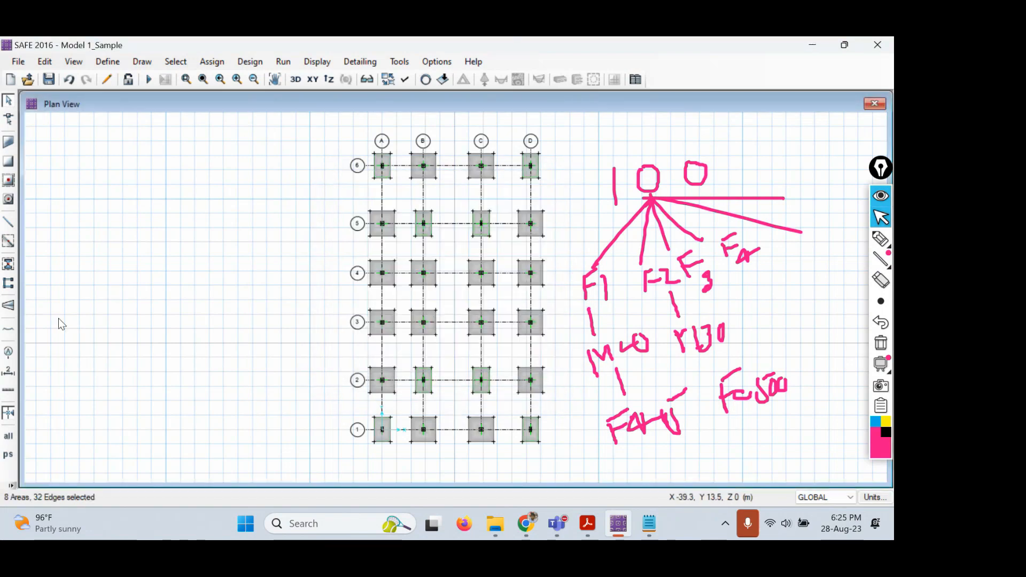
Circle the selection summary in the status bar with the annotation pen and label it F1
left_click(880, 239)
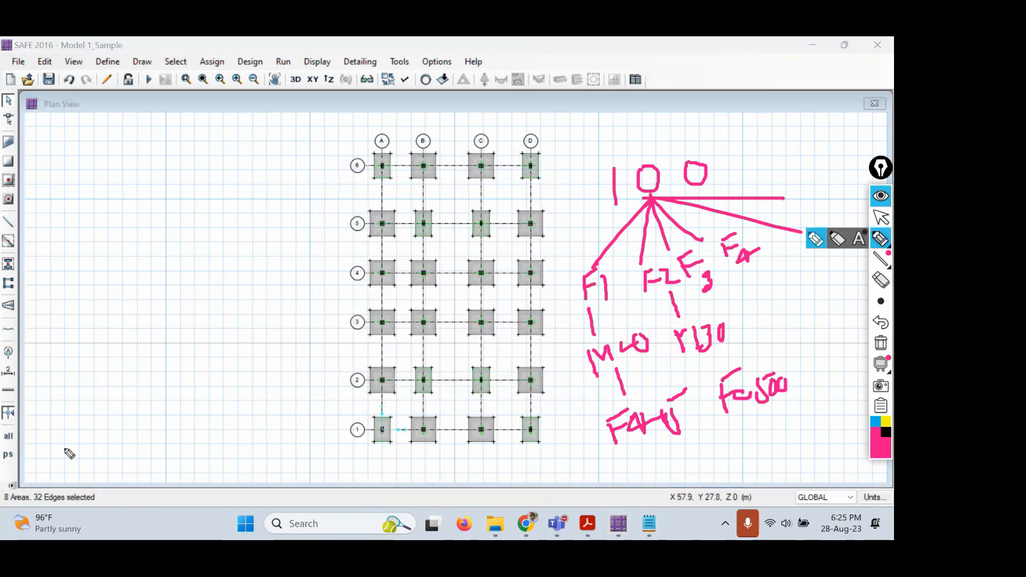
mouse_move(98, 473)
left_mouse_down()
mouse_move(5, 503)
mouse_move(107, 488)
mouse_move(97, 470)
left_mouse_up()
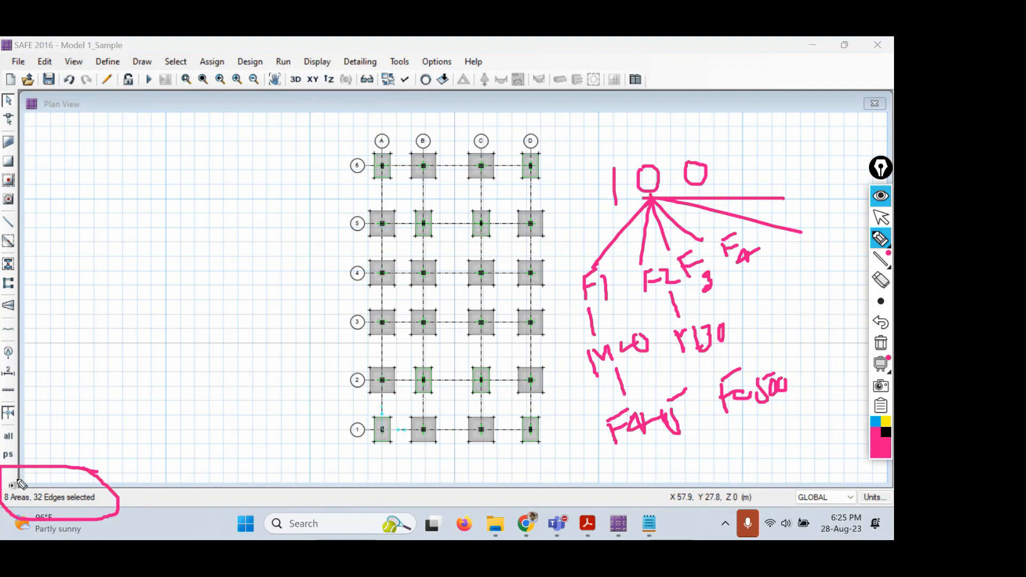
left_click_drag(4, 477, 81, 432)
mouse_move(119, 386)
left_mouse_down()
mouse_move(122, 423)
mouse_move(129, 378)
mouse_move(143, 424)
left_mouse_up()
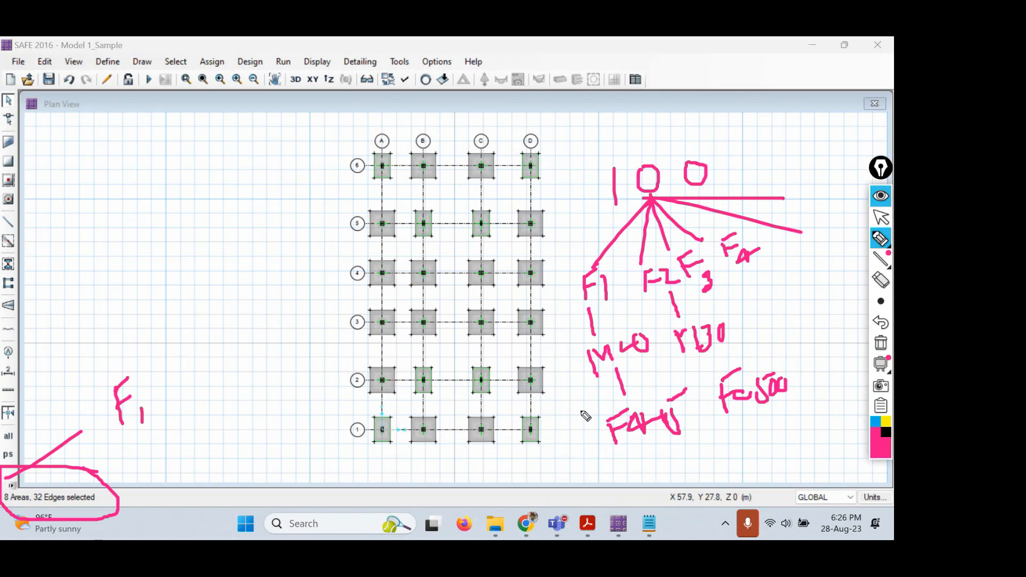
left_click(881, 218)
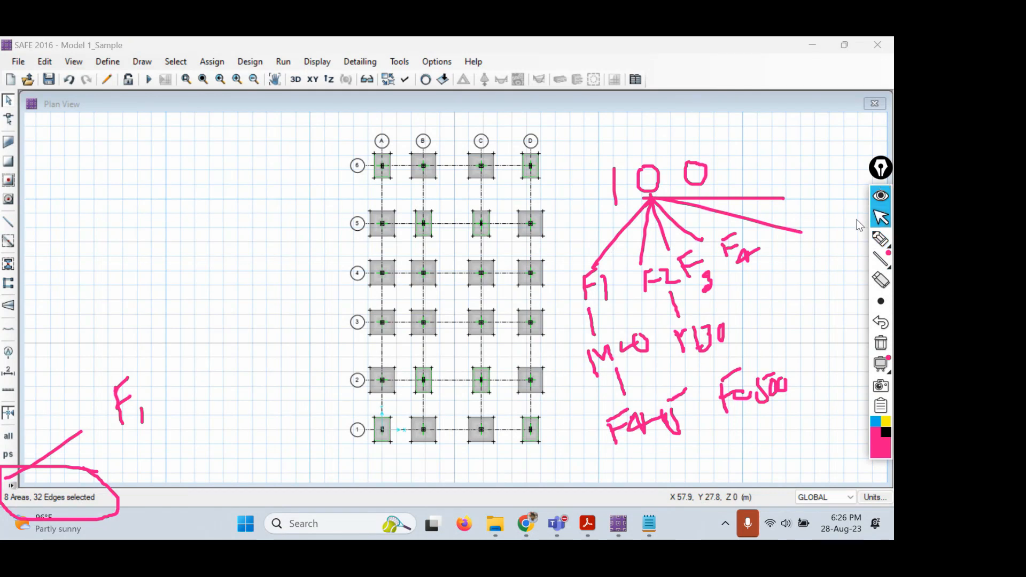
Add all columns with the property CM230X600_M20 to the current selection
left_click(168, 63)
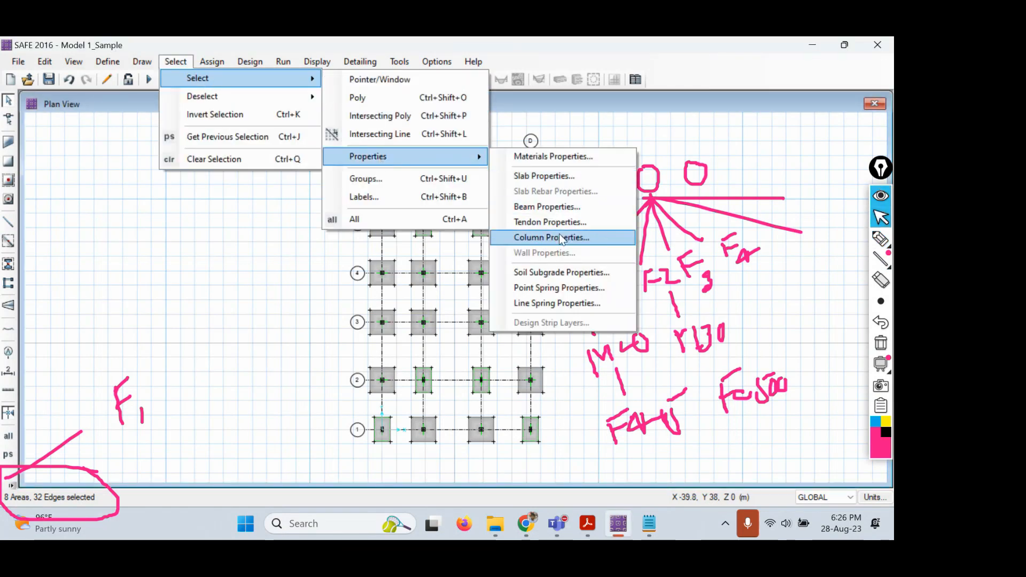
left_click(560, 238)
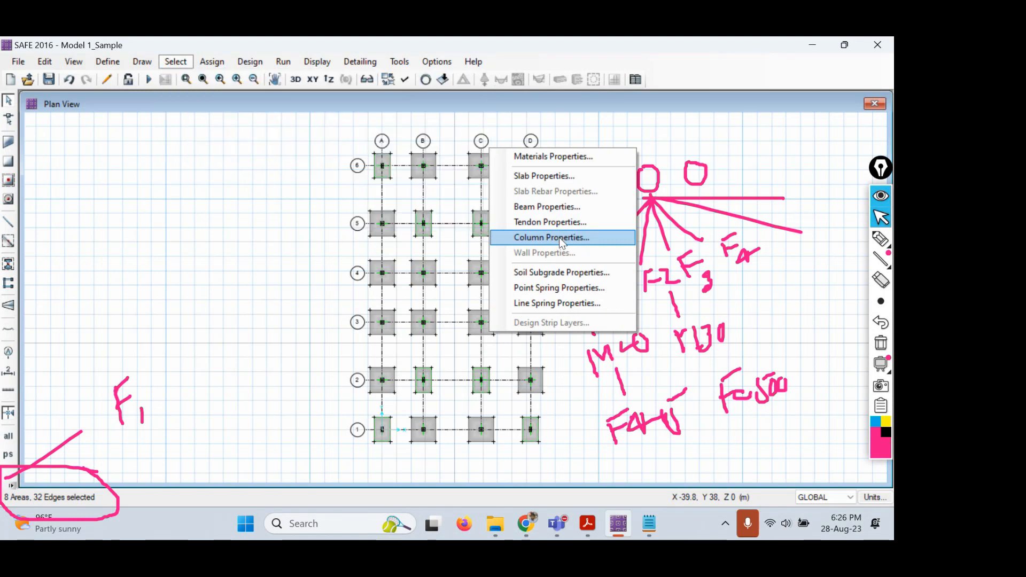
left_click(408, 224)
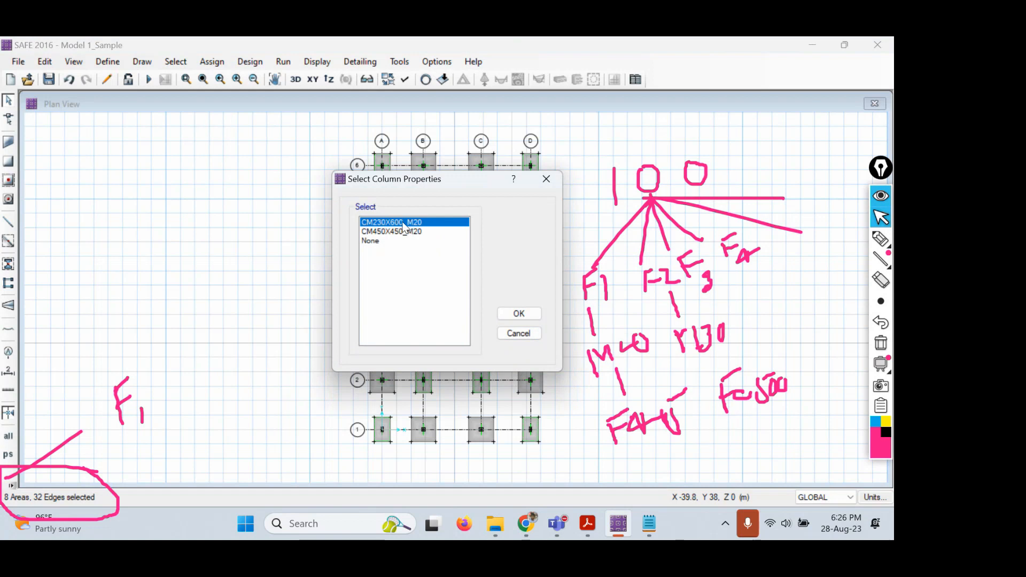
left_click(519, 314)
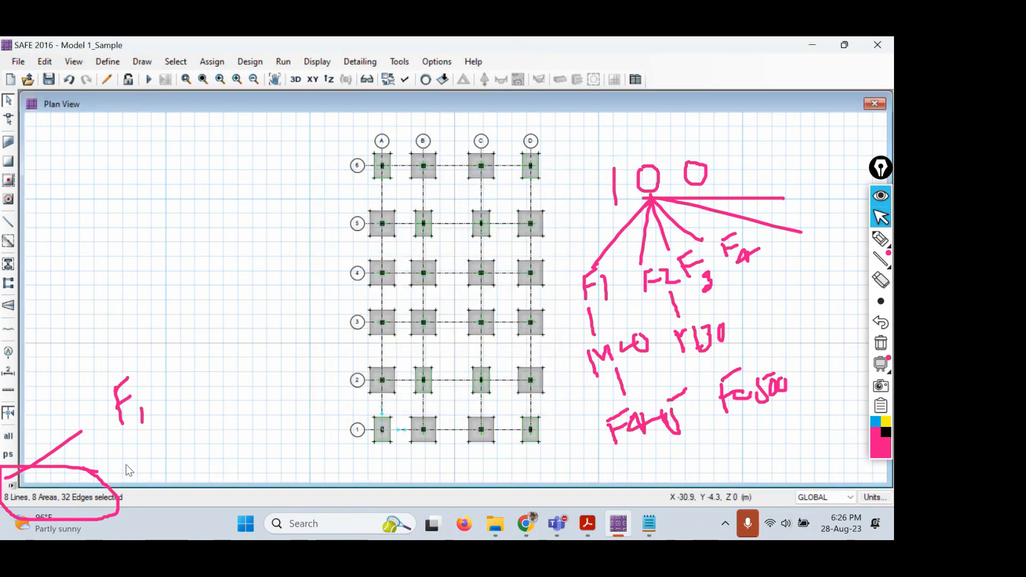
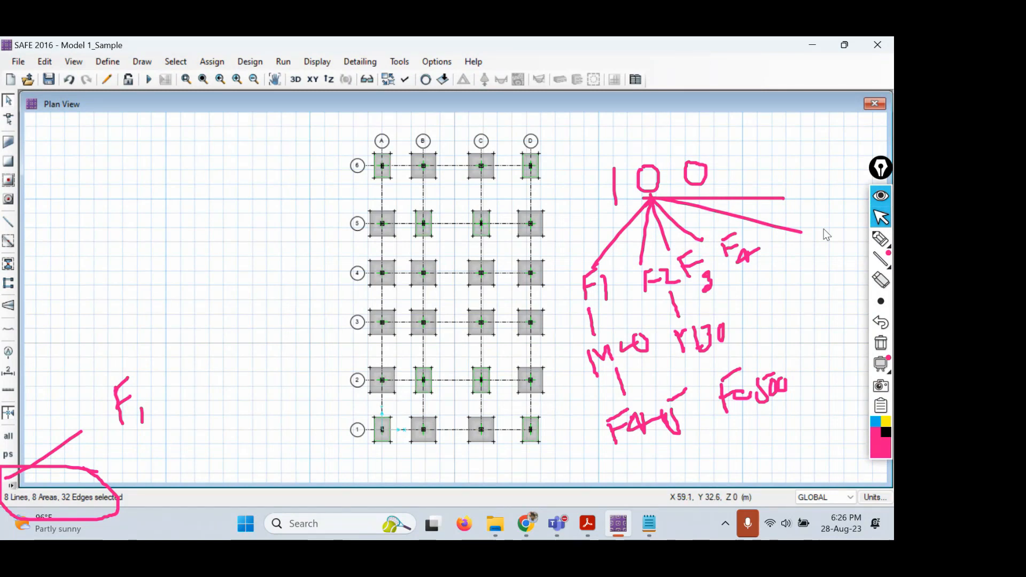
Clear the screen annotations, then switch to the Notepad modelling steps and renumber item 7 as 7.1
left_click(881, 345)
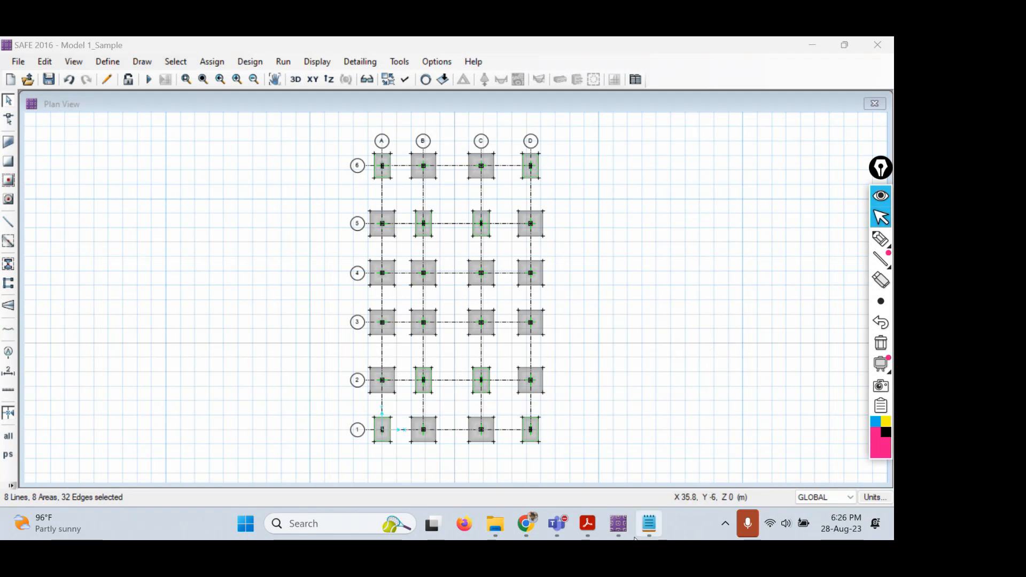
left_click(649, 526)
left_click_drag(225, 299, 59, 302)
left_click(112, 298)
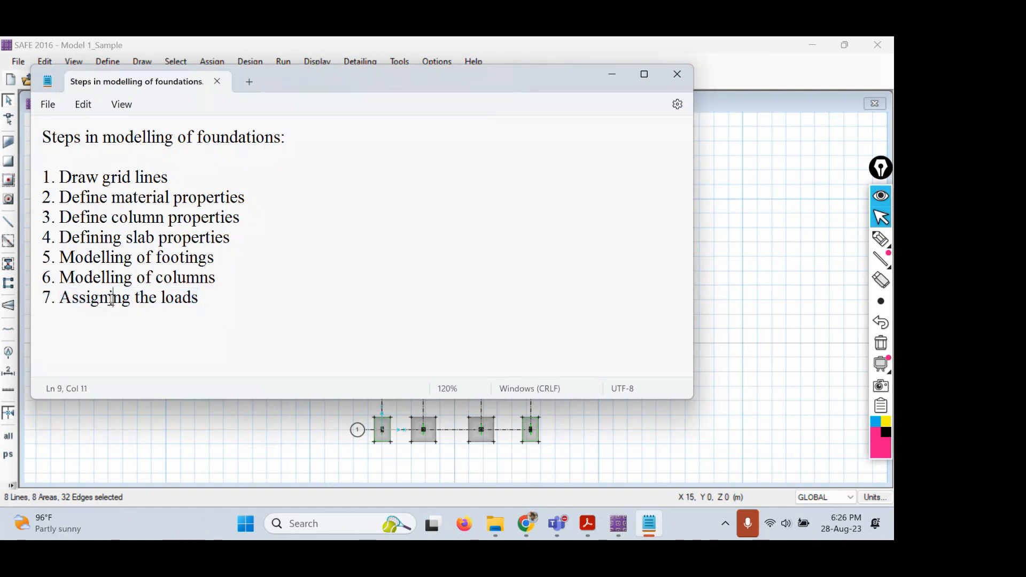
left_click(56, 299)
key("Left")
type("1")
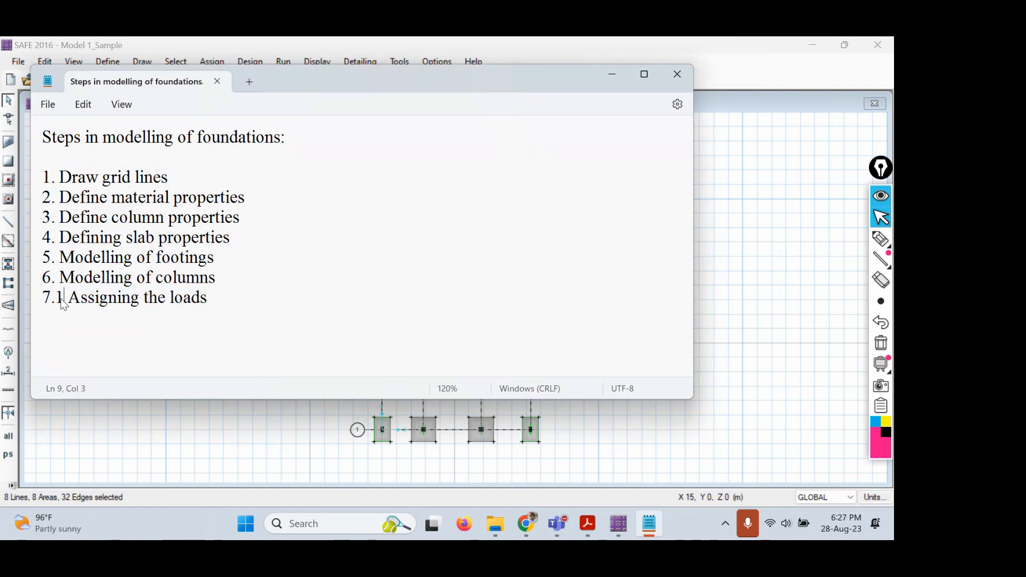
Duplicate the line "7.1 Assigning the loads" onto a new line directly below it
key("Left")
key("Home")
key("shift+Right")
key("shift+Right")
key("shift+Right")
key("shift+Right")
key("shift+Right")
key("shift+Right")
key("shift+Right")
key("shift+Right")
key("shift+Right")
key("shift+Right")
key("shift+Right")
key("shift+Right")
key("shift+Right")
key("shift+Right")
key("shift+Right")
key("shift+Right")
key("shift+Right")
key("shift+Right")
key("shift+Right")
key("shift+Right")
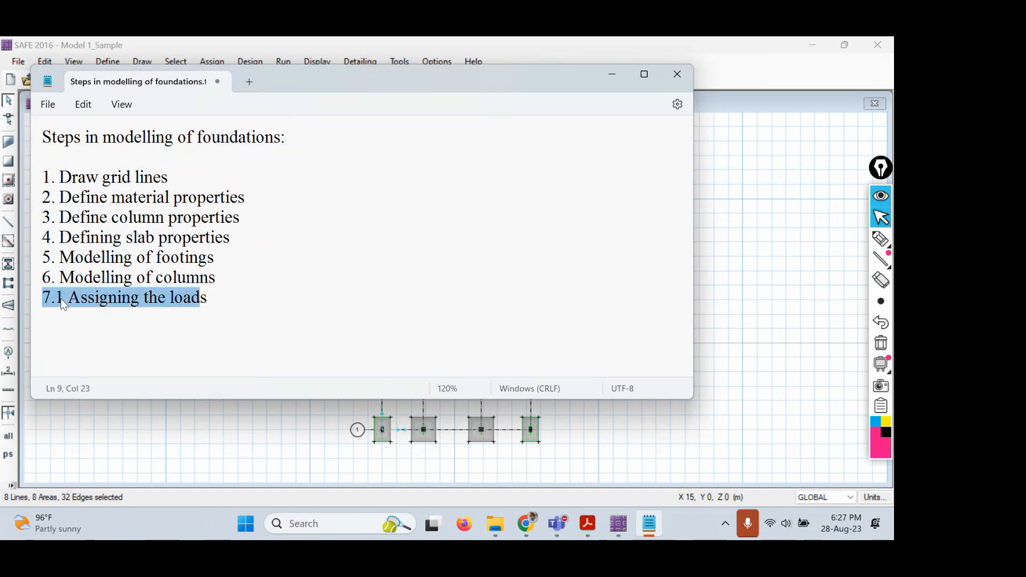
key("shift+Right")
key("ctrl+c")
key("End")
key("Return")
key("ctrl+v")
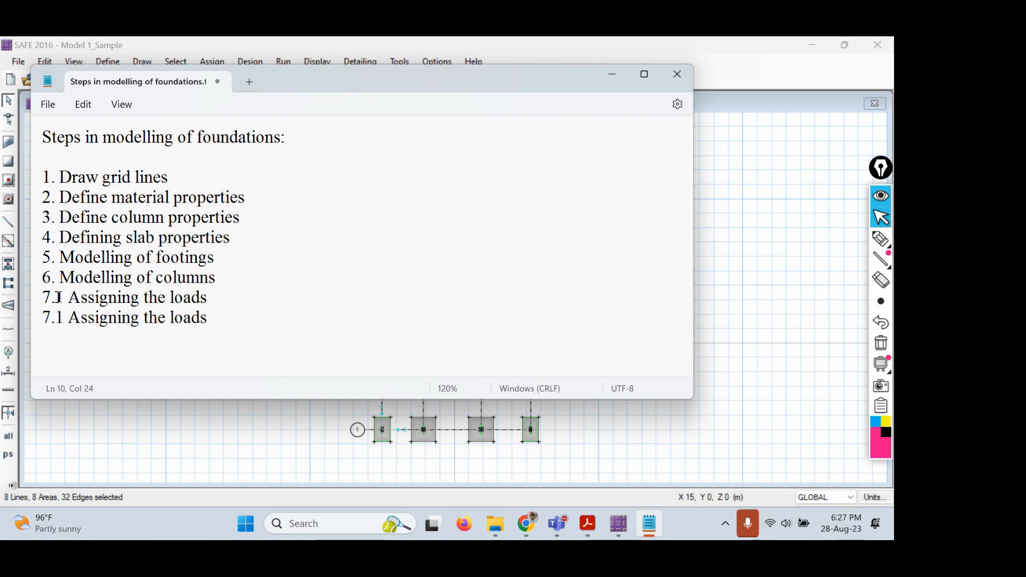
Renumber the duplicated "Assigning the loads" line as 7.2
left_click(61, 319)
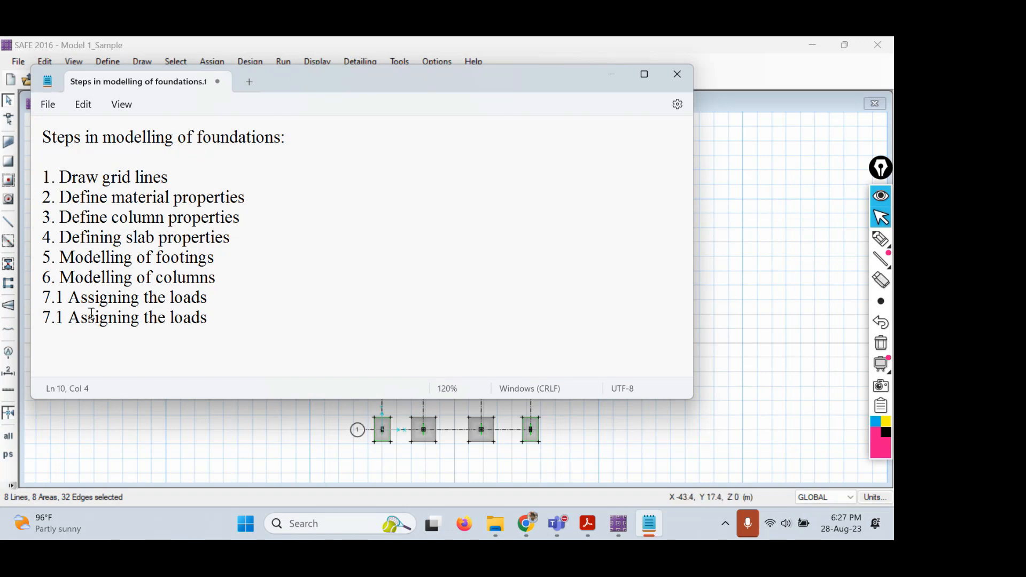
key("Delete")
type("2")
key("BackSpace")
key("BackSpace")
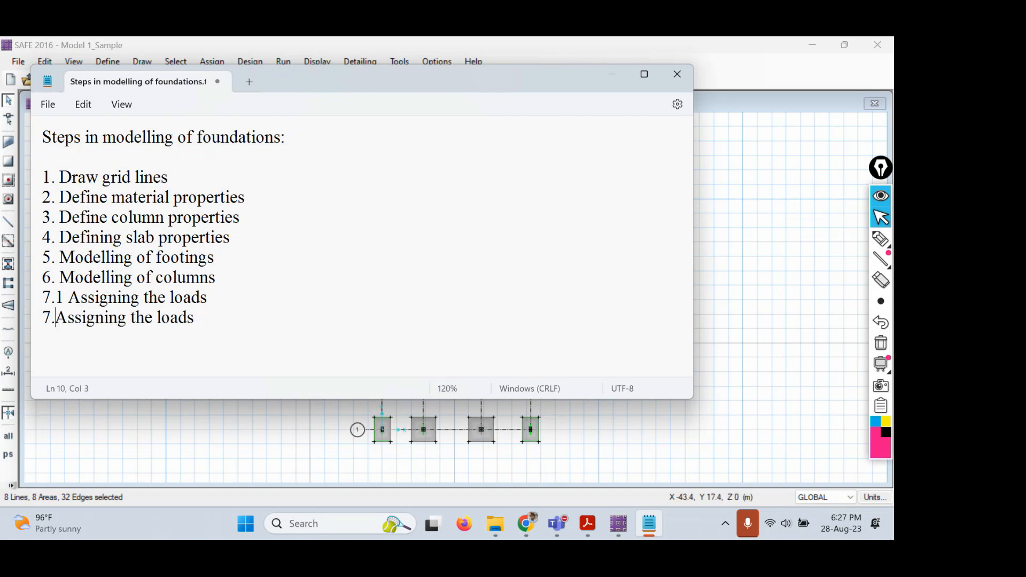
type("2")
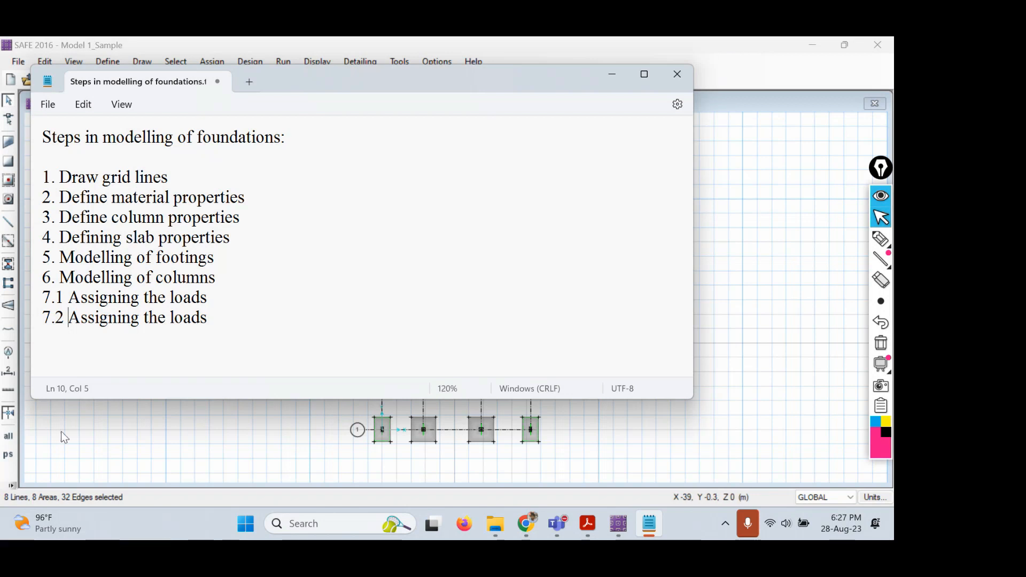
Maximize the notes window and handwrite SBC with the annotation pen beside the title
triple_click(190, 317)
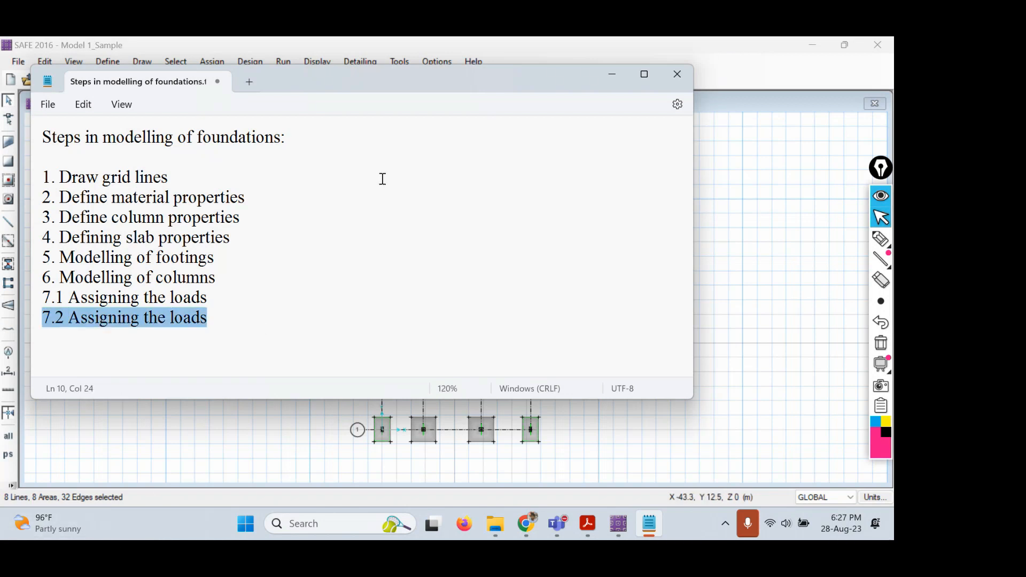
left_click(644, 75)
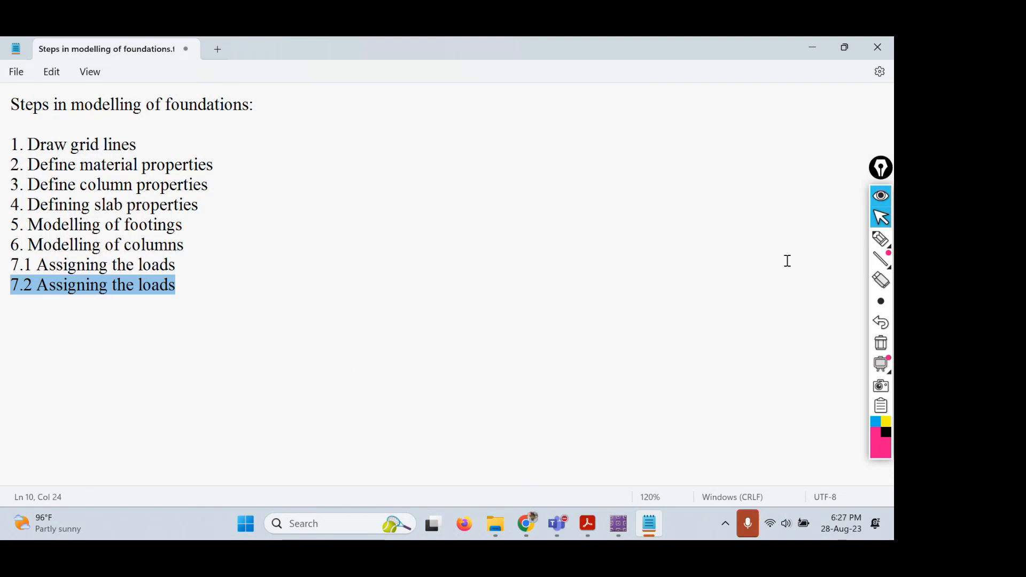
left_click(881, 301)
left_click(881, 239)
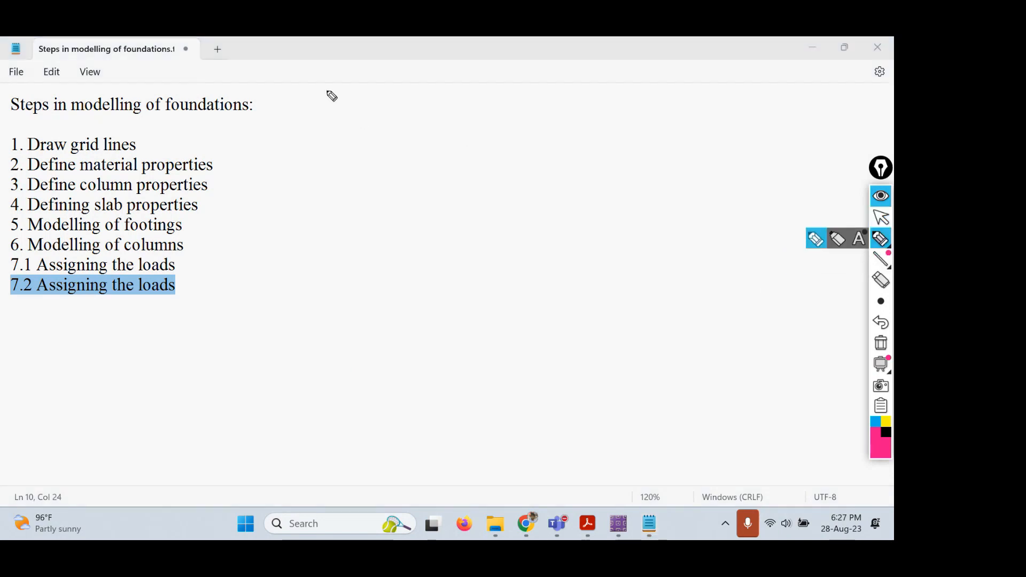
mouse_move(349, 90)
left_mouse_down()
mouse_move(328, 118)
mouse_move(369, 102)
mouse_move(366, 115)
mouse_move(412, 107)
left_mouse_up()
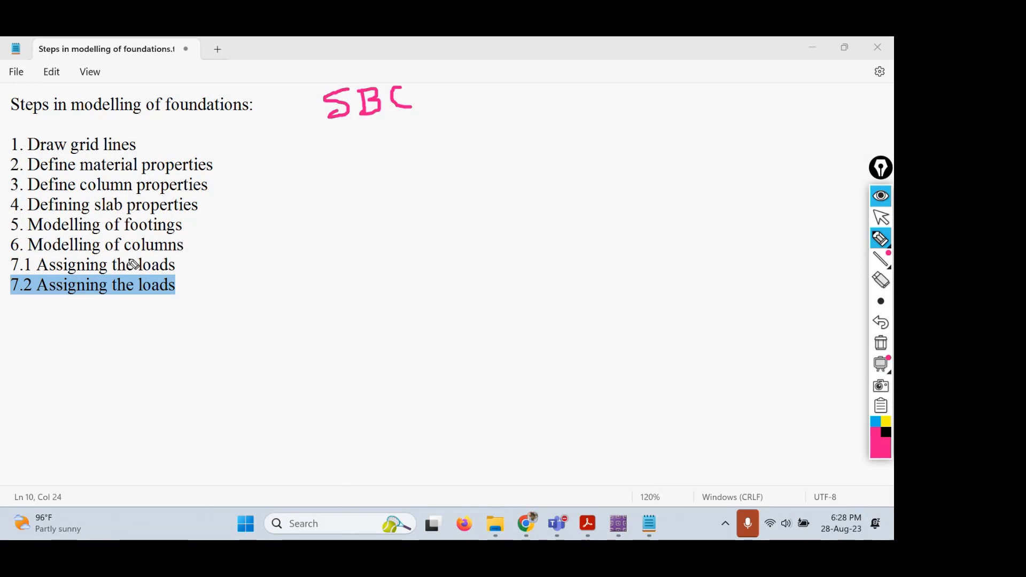
Check the soil's SBC in the Sample Project PDF, return to the notes, and handwrite "= 300" after SBC
left_click(881, 218)
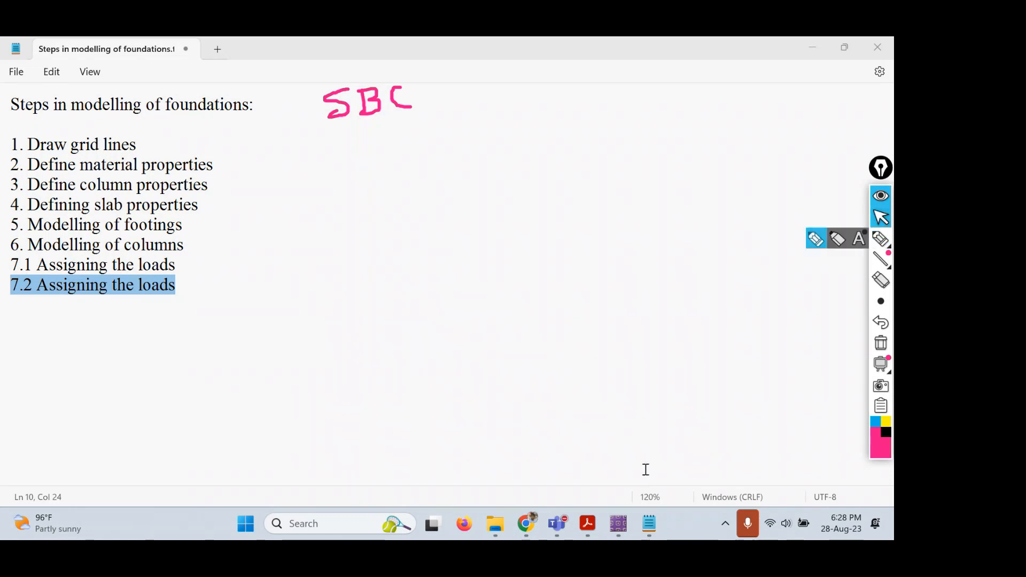
left_click(588, 524)
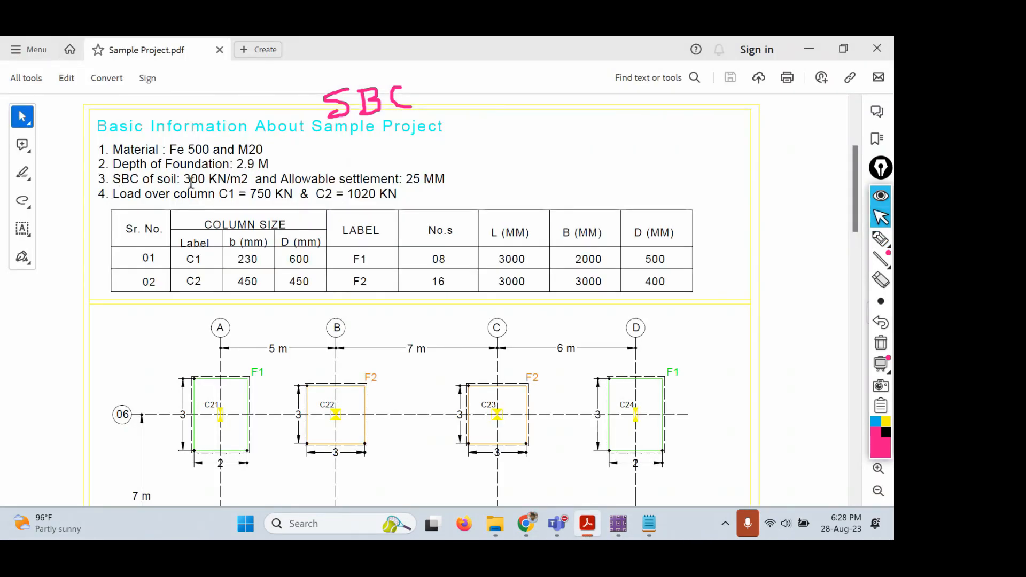
left_click(588, 523)
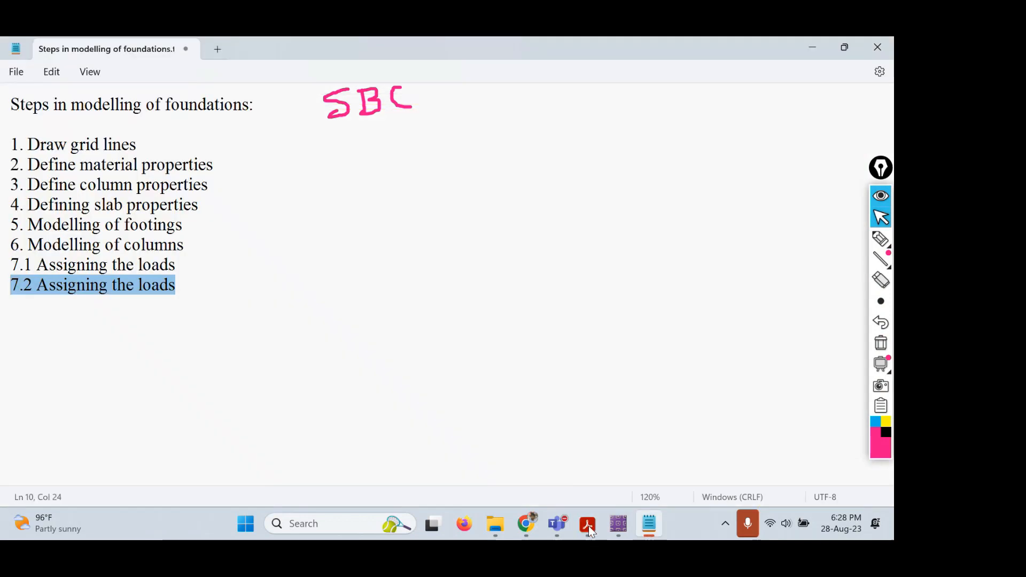
left_click(880, 239)
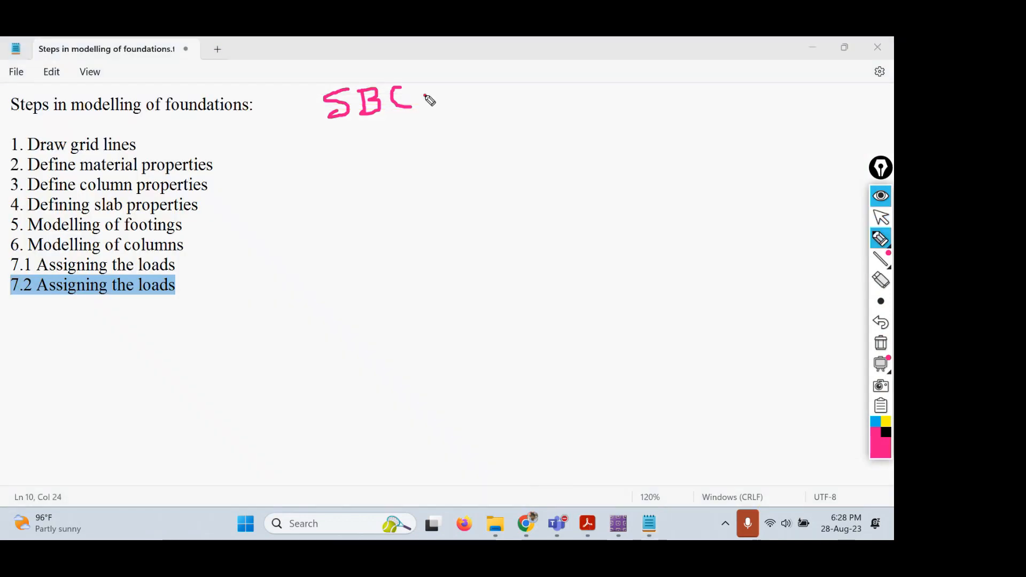
left_click_drag(425, 96, 438, 95)
mouse_move(425, 109)
left_mouse_down()
mouse_move(462, 97)
mouse_move(449, 114)
mouse_move(477, 91)
mouse_move(491, 112)
mouse_move(503, 93)
left_mouse_up()
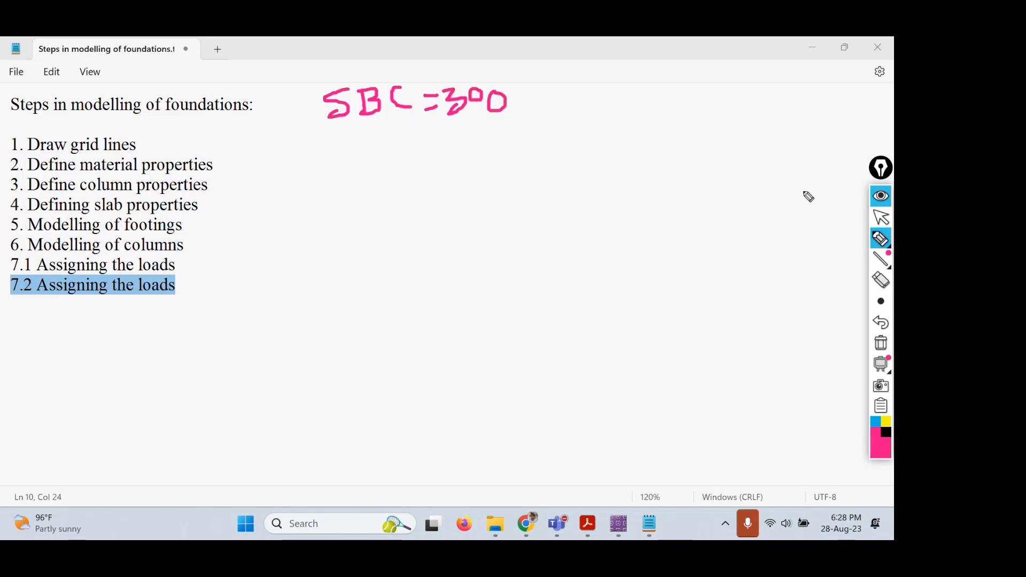
left_click(882, 218)
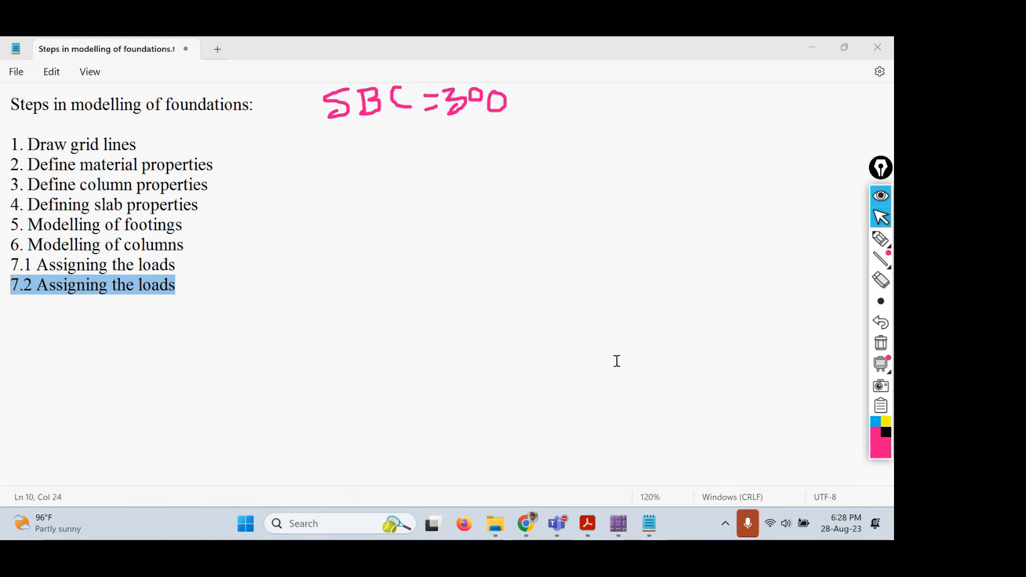
Handwrite "k =" below SBC, followed by a fraction line with "SBC of soil" as the numerator
left_click(881, 239)
mouse_move(330, 123)
left_mouse_down()
mouse_move(333, 169)
mouse_move(363, 185)
mouse_move(393, 158)
mouse_move(395, 171)
left_mouse_up()
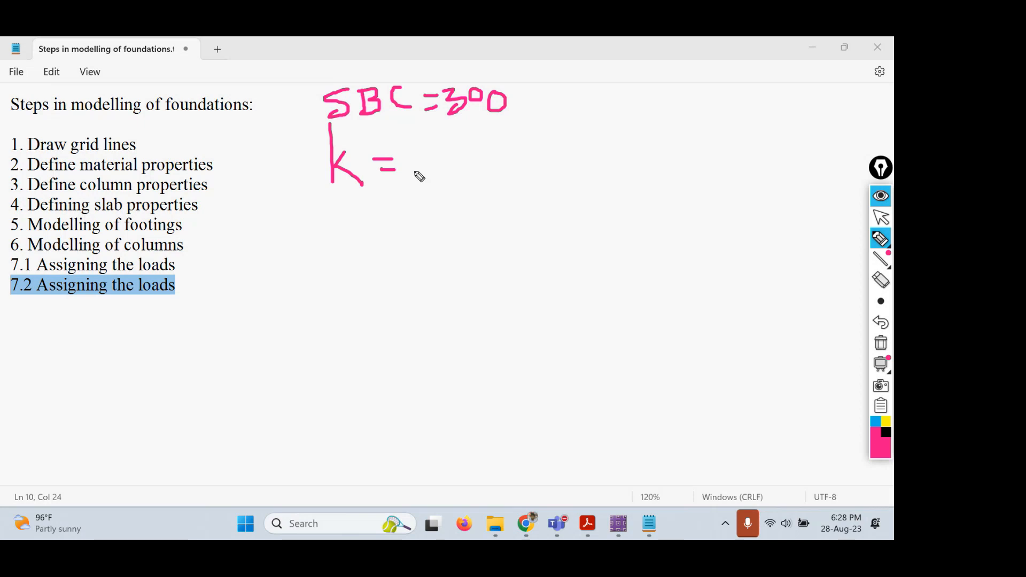
left_click_drag(414, 171, 781, 171)
mouse_move(465, 128)
left_mouse_down()
mouse_move(450, 152)
mouse_move(474, 153)
mouse_move(482, 140)
mouse_move(478, 151)
left_mouse_up()
mouse_move(529, 129)
left_mouse_down()
mouse_move(532, 145)
mouse_move(570, 152)
left_mouse_up()
mouse_move(588, 110)
left_mouse_down()
mouse_move(590, 164)
mouse_move(603, 135)
mouse_move(636, 159)
mouse_move(673, 142)
left_mouse_up()
left_click(687, 148)
left_click(684, 124)
left_click_drag(708, 94, 710, 157)
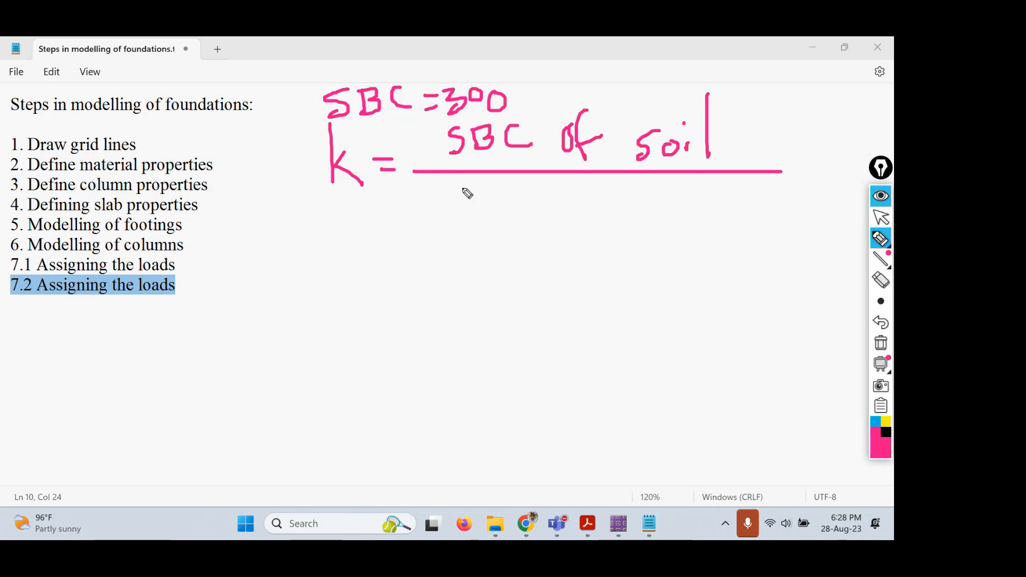
Handwrite "Allow. Sett." as the fraction's denominator and the unit kN/m² beneath it
mouse_move(453, 212)
left_mouse_down()
mouse_move(457, 201)
mouse_move(492, 198)
mouse_move(494, 210)
left_mouse_up()
mouse_move(507, 175)
left_mouse_down()
mouse_move(505, 210)
mouse_move(550, 201)
left_mouse_up()
left_click(560, 203)
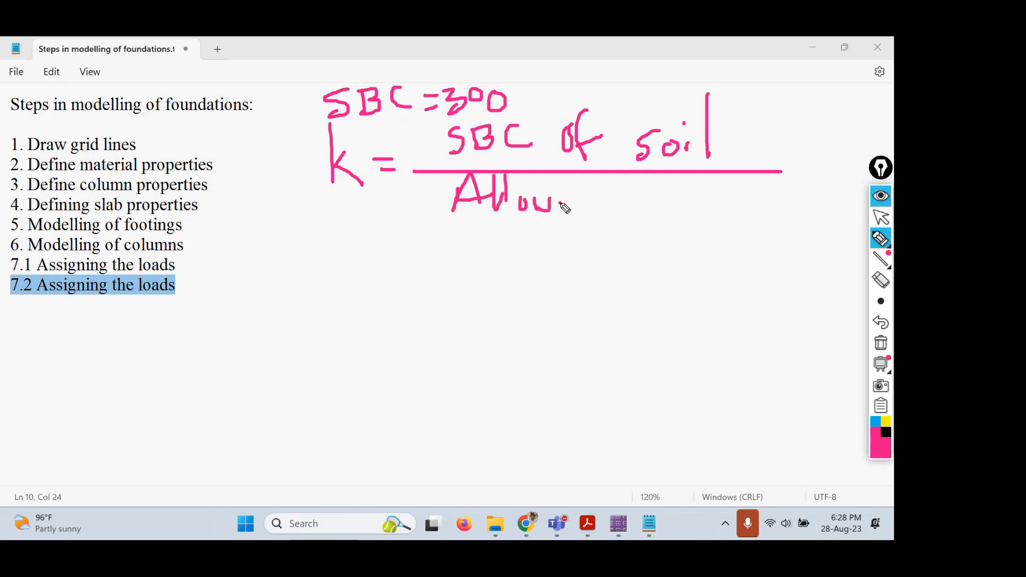
mouse_move(631, 182)
left_mouse_down()
mouse_move(602, 226)
mouse_move(644, 209)
mouse_move(654, 227)
mouse_move(670, 202)
mouse_move(665, 214)
mouse_move(674, 218)
left_mouse_up()
left_click(695, 209)
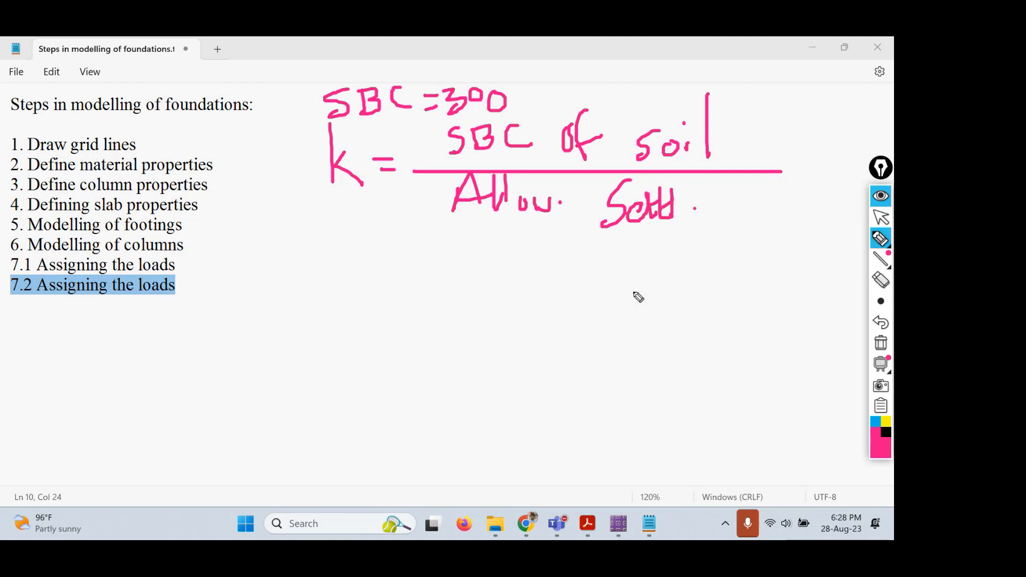
mouse_move(680, 246)
left_mouse_down()
mouse_move(684, 277)
mouse_move(711, 256)
mouse_move(736, 271)
left_mouse_up()
mouse_move(739, 215)
left_mouse_down()
mouse_move(742, 283)
mouse_move(769, 268)
mouse_move(784, 277)
mouse_move(826, 242)
left_mouse_up()
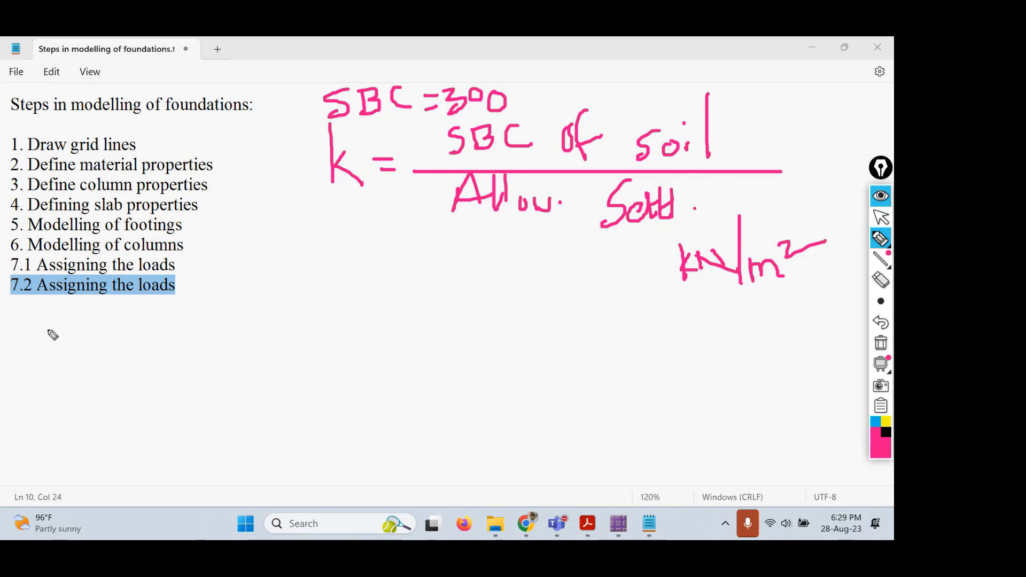
Handwrite the letters S, R and SIT below the numbered list, and circle the k of the formula
mouse_move(51, 324)
left_mouse_down()
mouse_move(44, 348)
mouse_move(59, 390)
mouse_move(90, 384)
mouse_move(96, 399)
mouse_move(69, 434)
left_mouse_up()
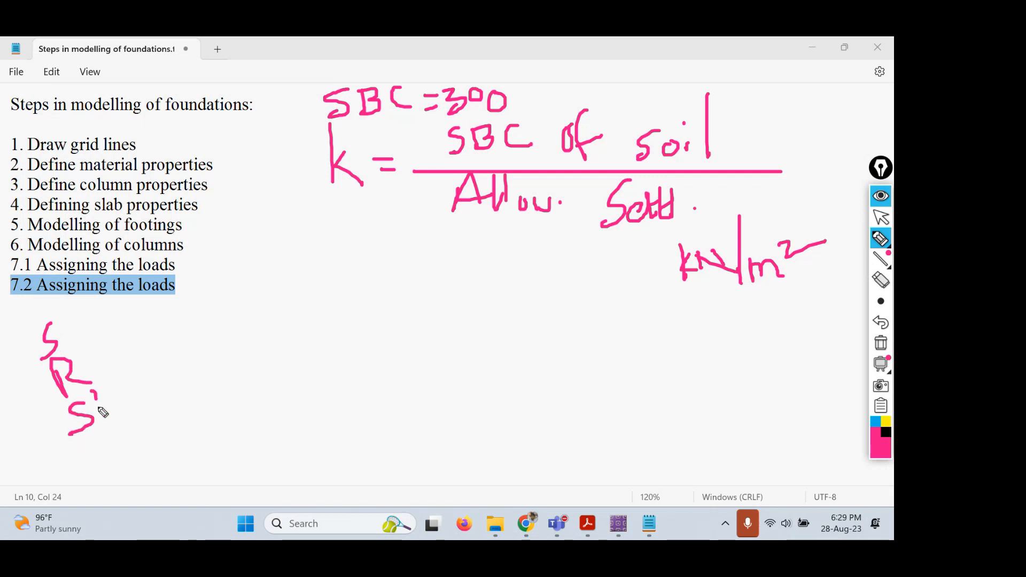
left_click_drag(95, 392, 99, 431)
mouse_move(109, 402)
left_mouse_down()
mouse_move(154, 387)
mouse_move(148, 433)
left_mouse_up()
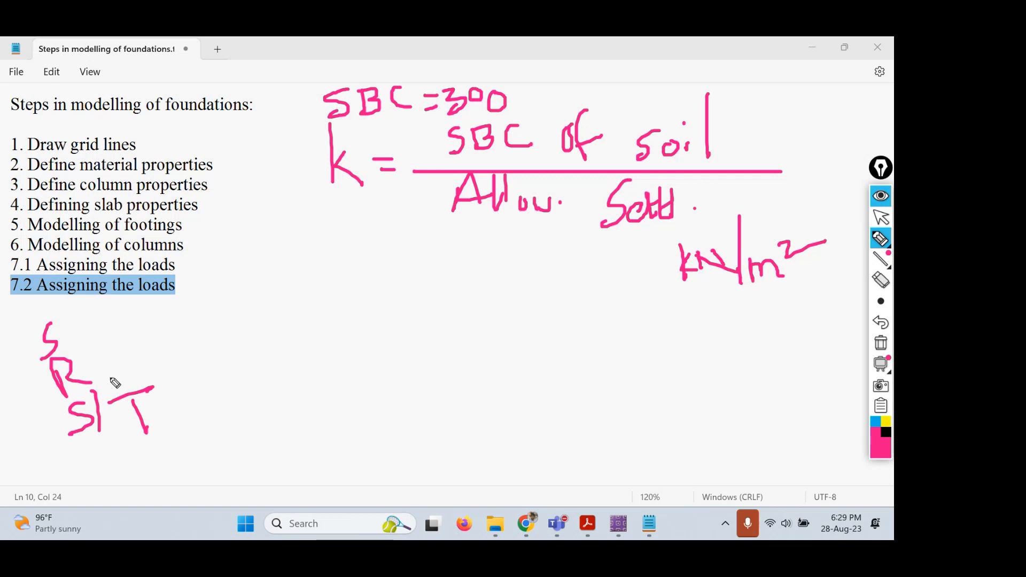
mouse_move(321, 124)
left_mouse_down()
mouse_move(354, 209)
mouse_move(335, 141)
left_mouse_up()
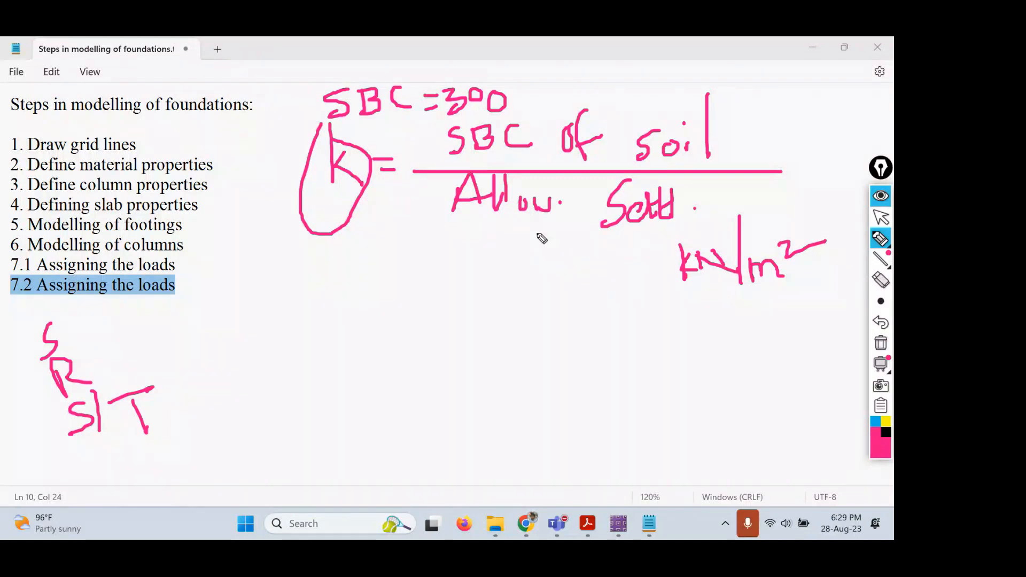
Draw an arrow down from the allowable settlement term and handwrite 25-50mm beneath it
mouse_move(519, 221)
left_mouse_down()
mouse_move(497, 249)
mouse_move(504, 260)
left_mouse_up()
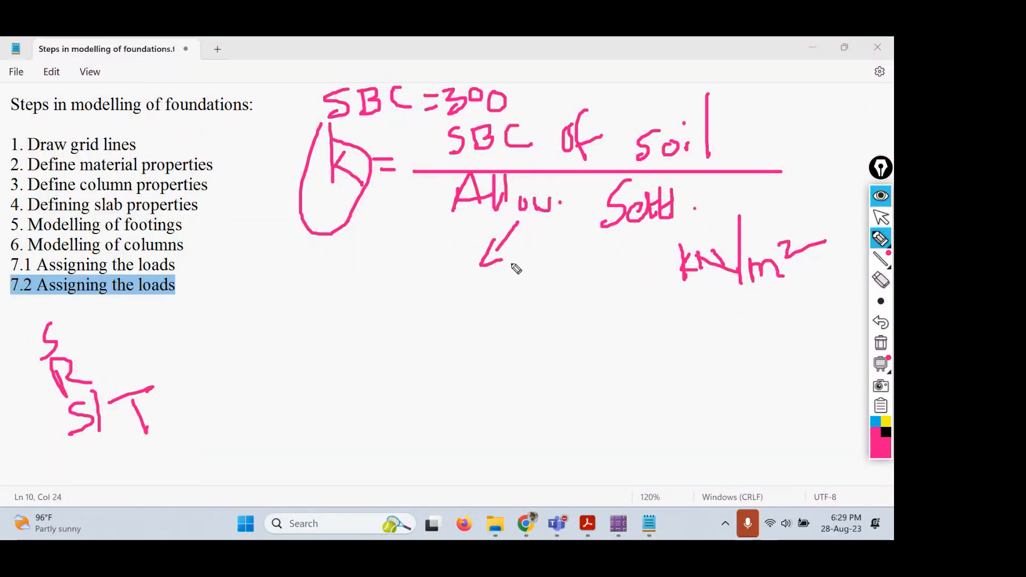
mouse_move(447, 280)
left_mouse_down()
mouse_move(465, 303)
mouse_move(476, 288)
mouse_move(474, 305)
mouse_move(487, 277)
mouse_move(512, 283)
mouse_move(509, 303)
mouse_move(518, 273)
mouse_move(572, 295)
mouse_move(595, 270)
mouse_move(604, 280)
left_mouse_up()
left_click(493, 286)
left_click(542, 279)
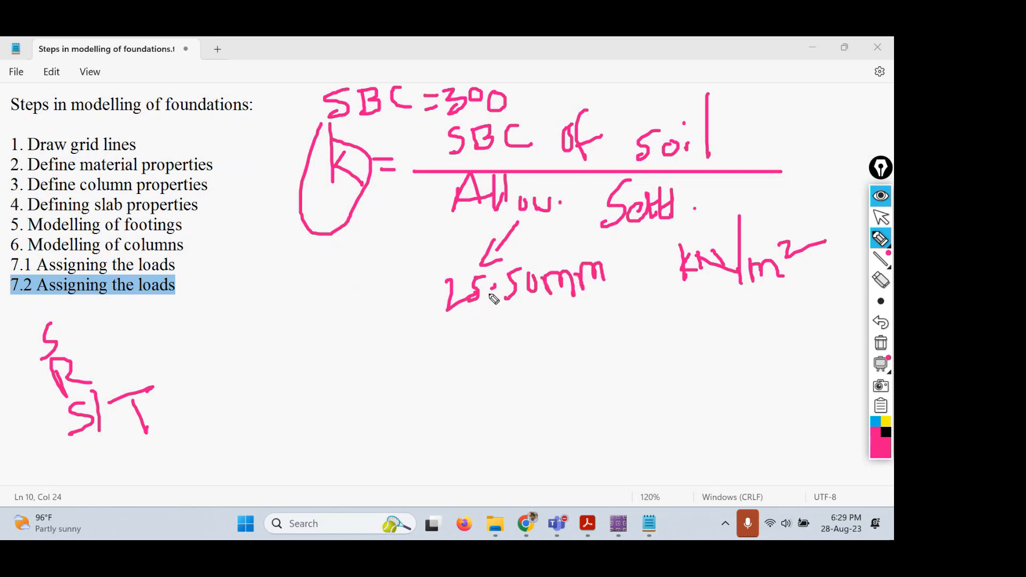
left_click_drag(490, 288, 500, 287)
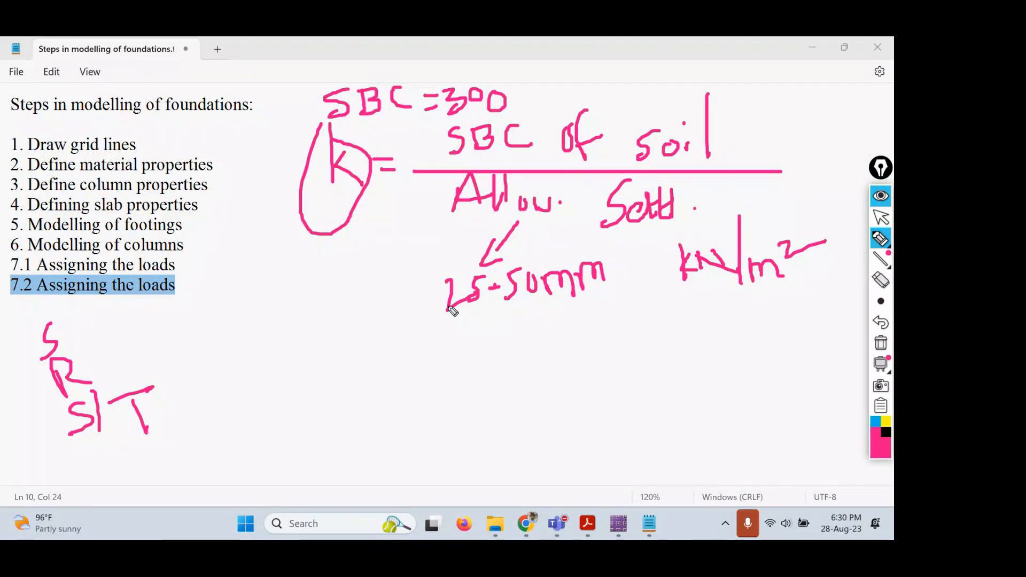
Outline the 25 and the 50mm separately with a black pen, then clear all annotations and return to the normal cursor
left_click(885, 432)
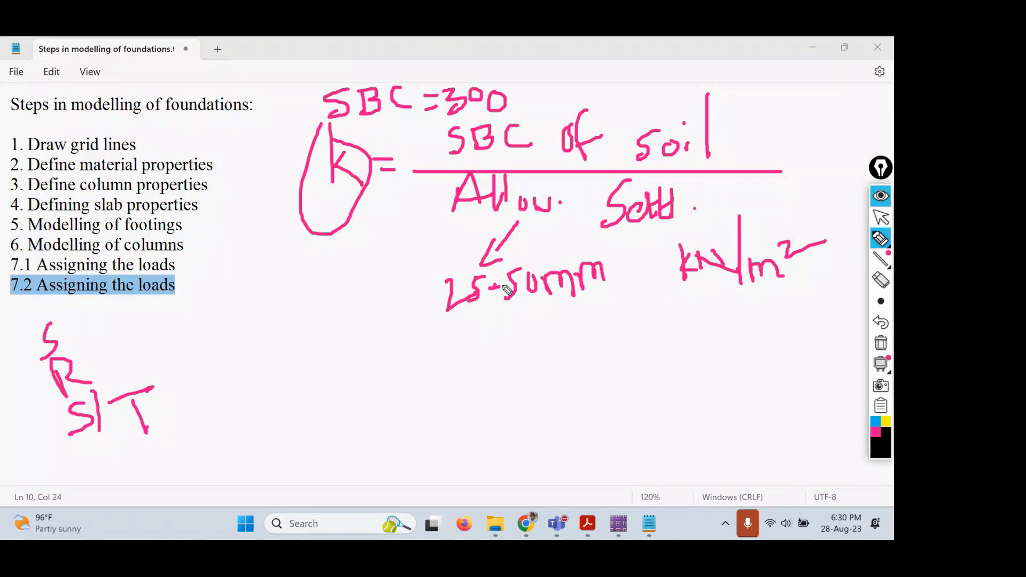
mouse_move(510, 277)
left_mouse_down()
mouse_move(509, 309)
mouse_move(618, 309)
mouse_move(577, 253)
mouse_move(512, 269)
left_mouse_up()
mouse_move(431, 273)
left_mouse_down()
mouse_move(447, 325)
mouse_move(499, 289)
mouse_move(433, 267)
mouse_move(438, 293)
mouse_move(380, 303)
left_mouse_up()
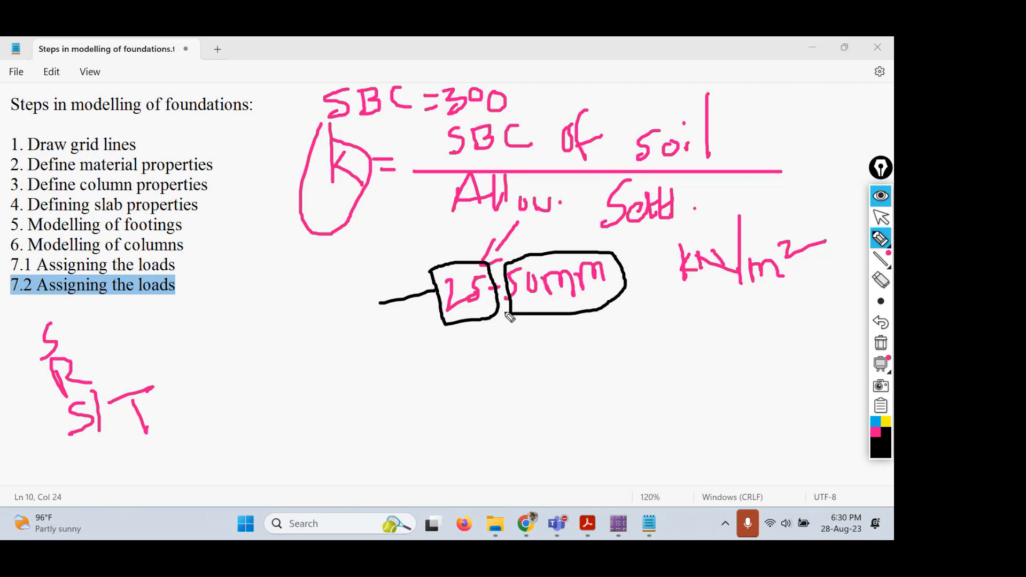
left_click(881, 246)
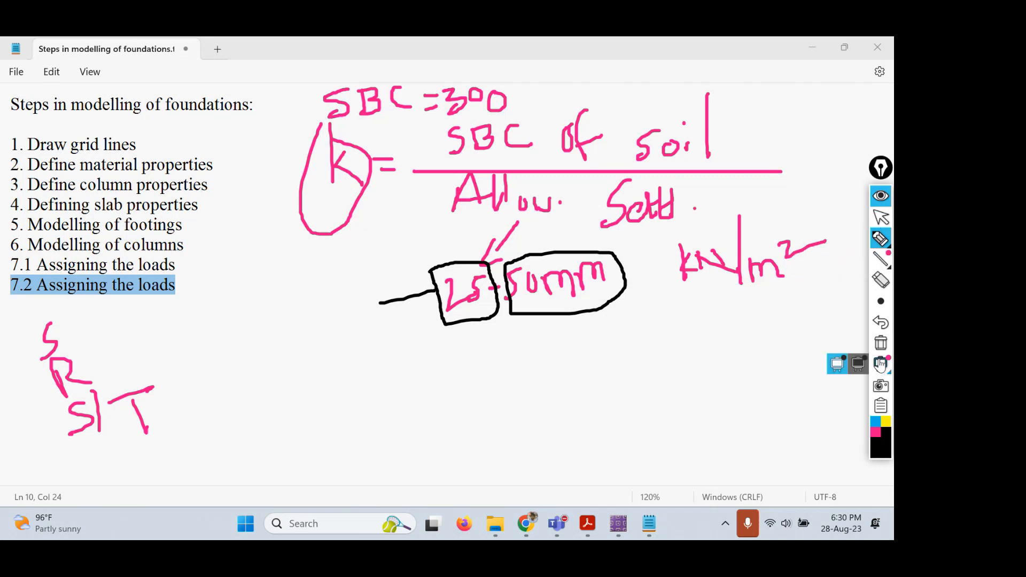
left_click(881, 343)
left_click(882, 217)
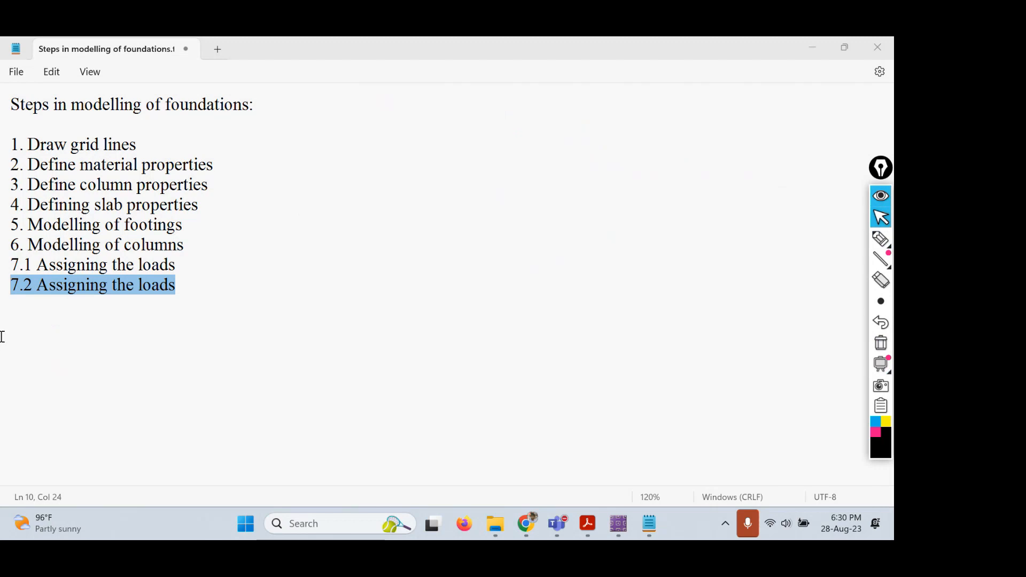
Add two new lines below item 7.2 of the modelling steps
left_click(204, 305)
key("Return")
key("Return")
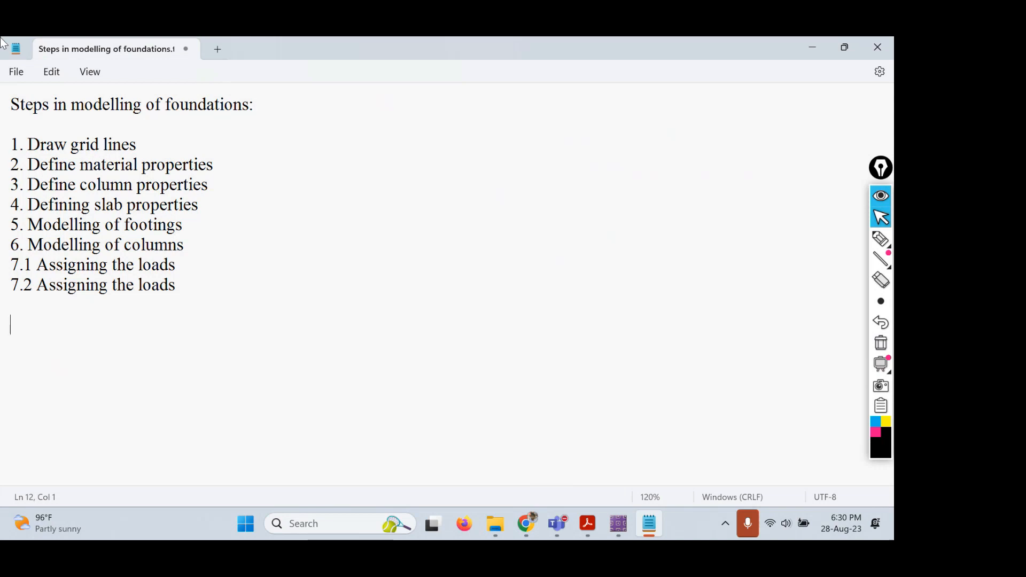
type("SUBG")
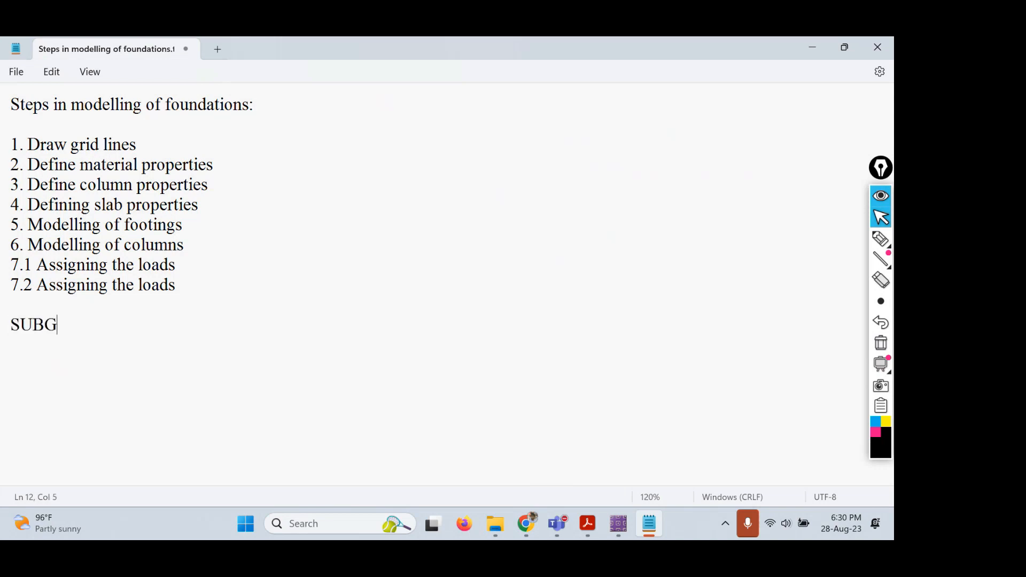
type("RADE MUDUL")
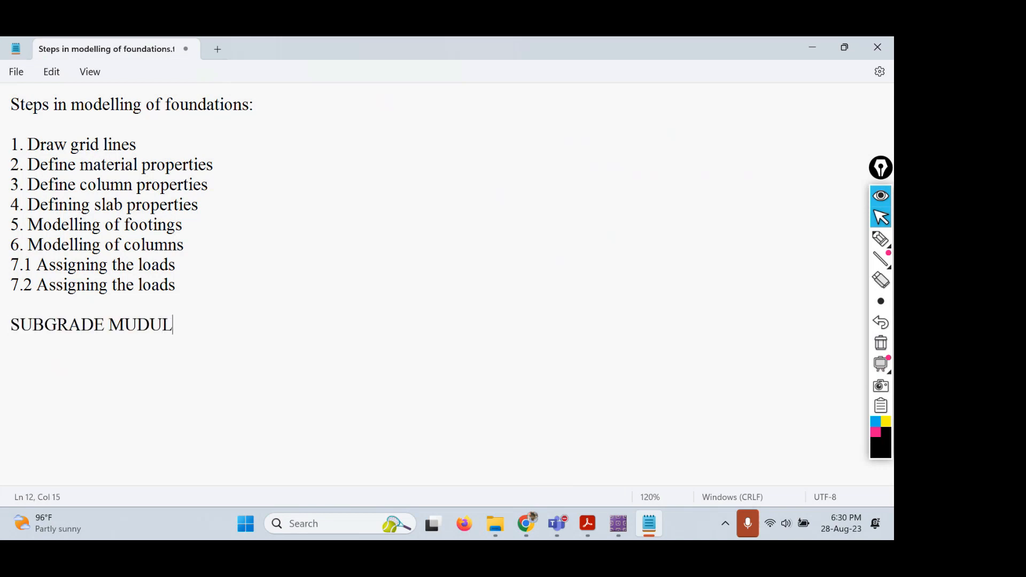
key("ctrl+BackSpace")
key("ctrl+BackSpace")
Write the formula "Subgrade modulus, k = SBC of soil / Allowable settlement" below the list and start a new line
key("Caps_Lock")
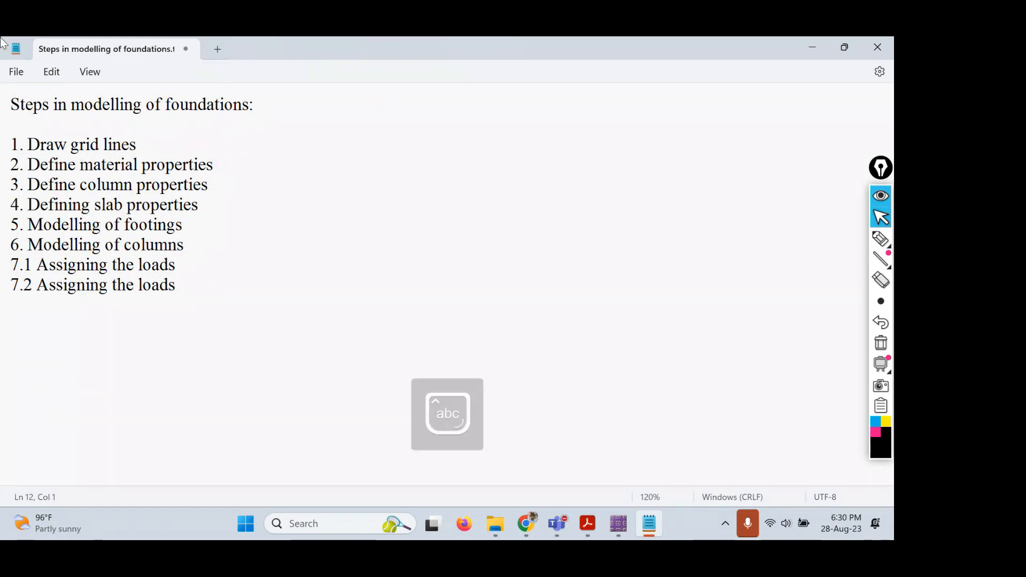
type("Subgrad")
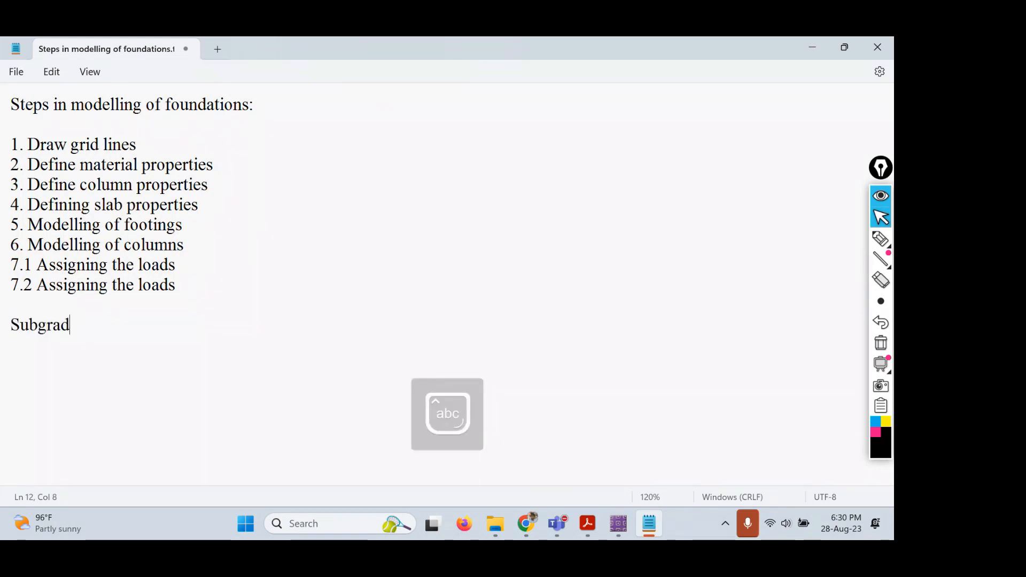
type("e modulus")
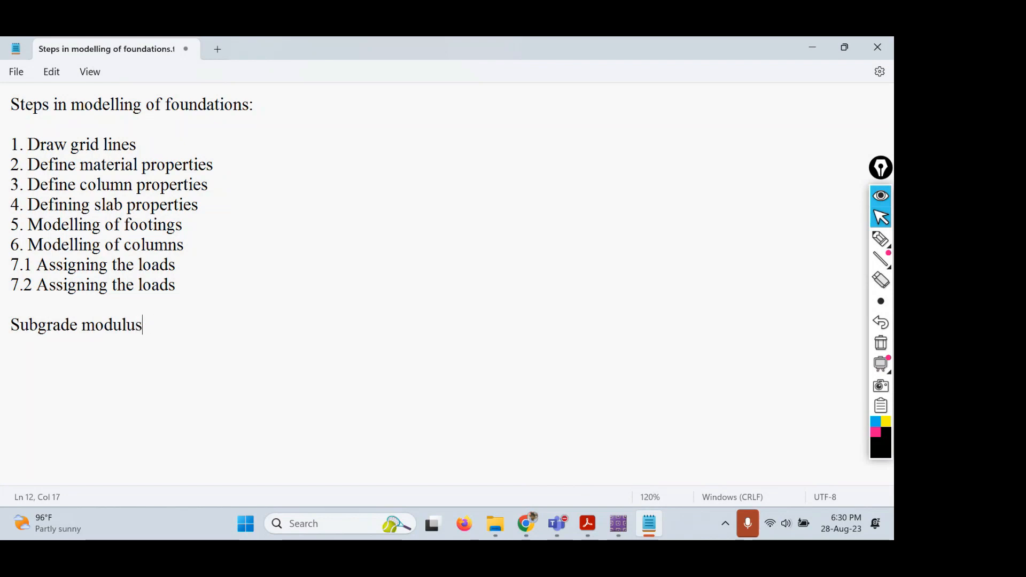
type(", k = SB")
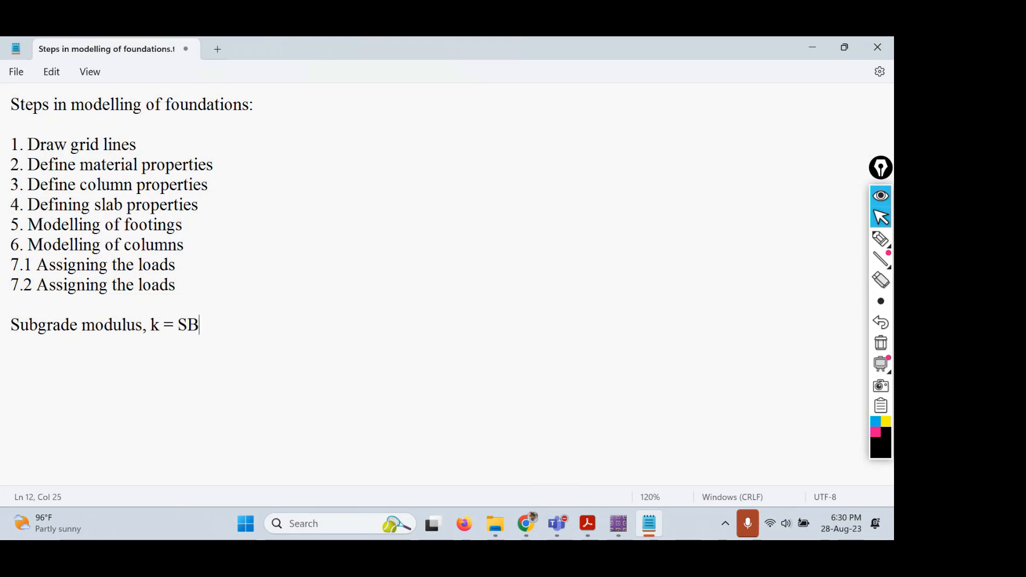
type("C of soil")
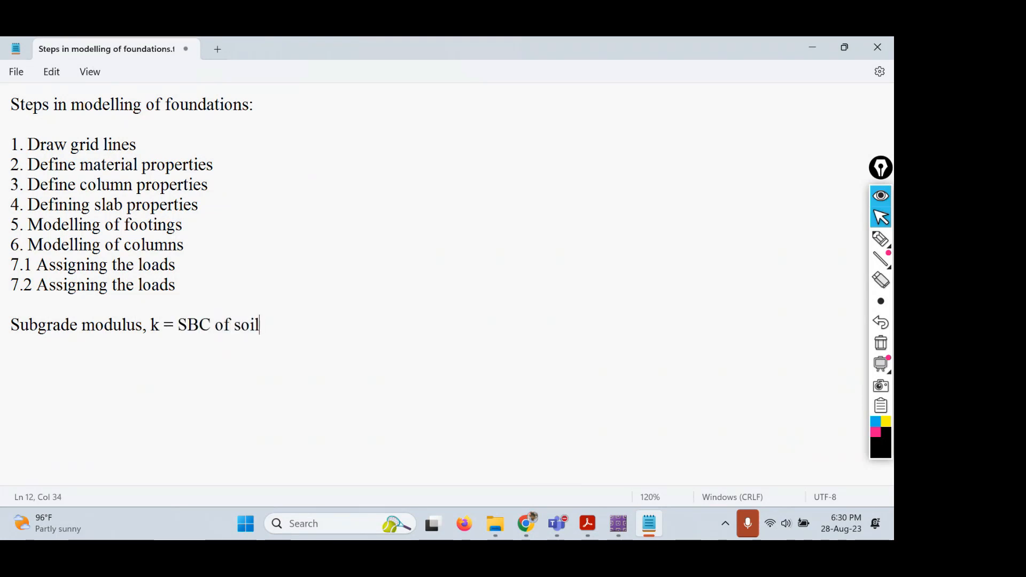
type(" / Allowab")
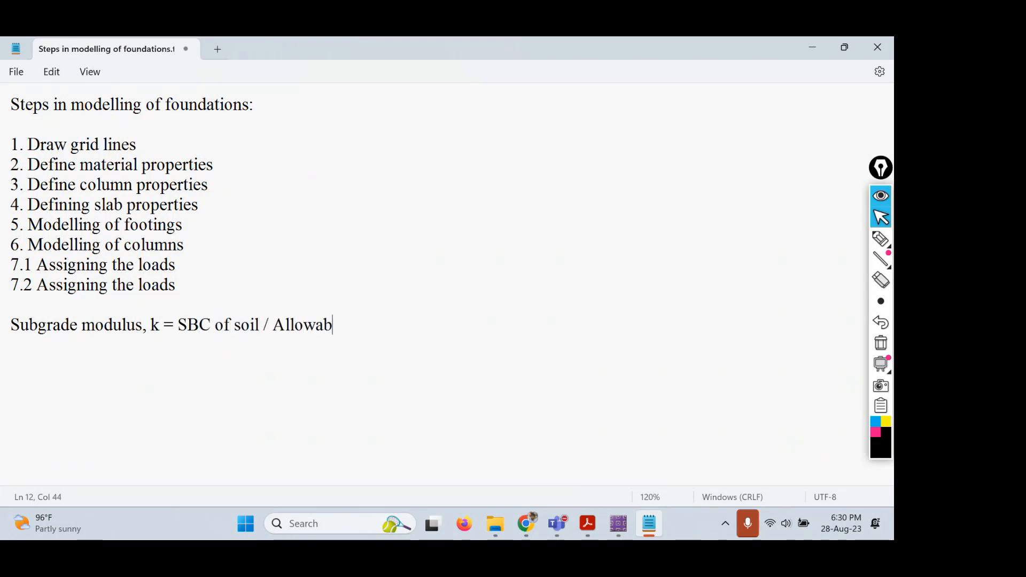
type("le set")
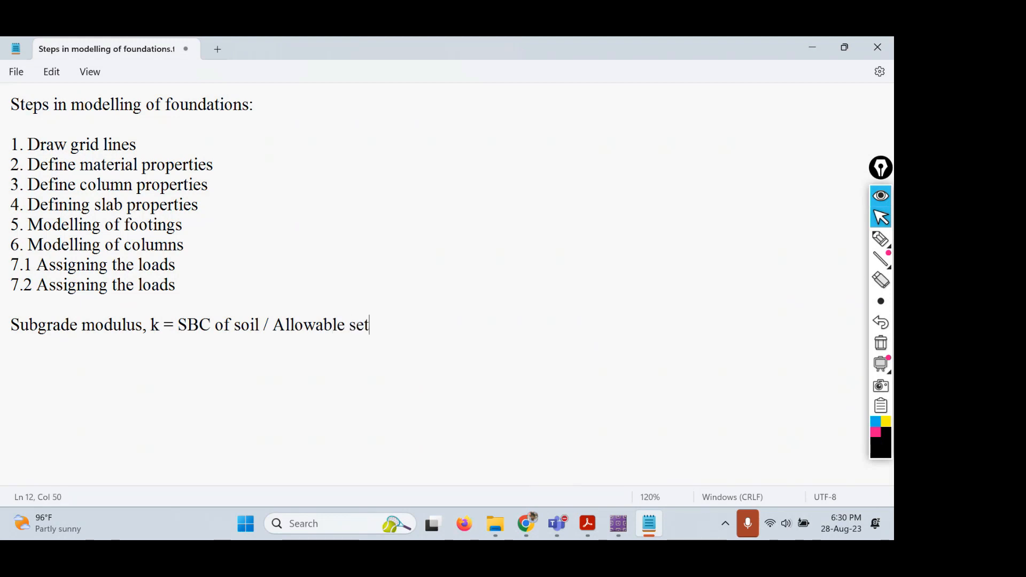
type("tlement")
key("Return")
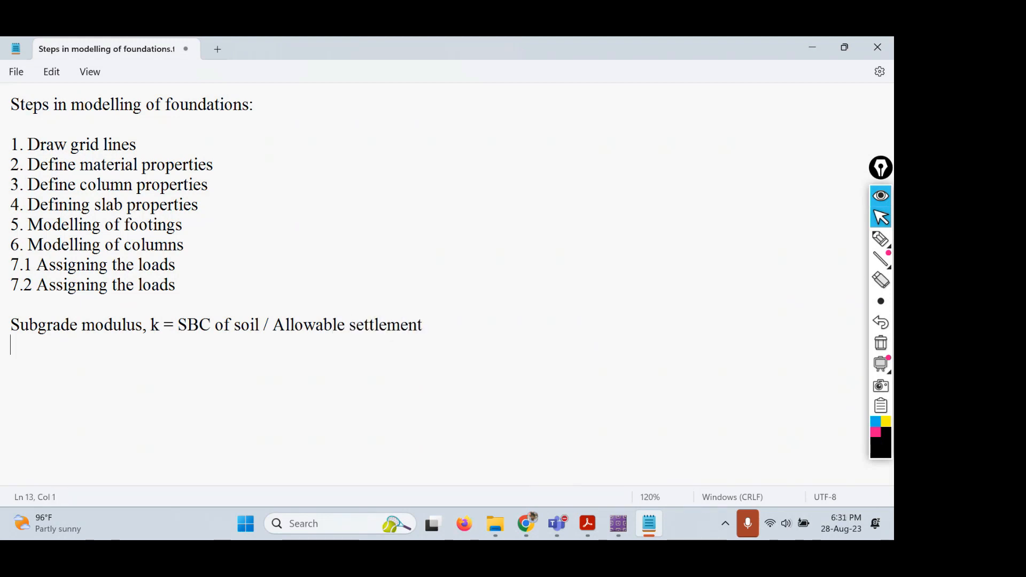
Write "Allowable settlement = 25-50 mm" below the subgrade modulus formula, leaving one blank line between them
type("Allowbale")
key("BackSpace")
key("BackSpace")
key("BackSpace")
key("BackSpace")
type("able")
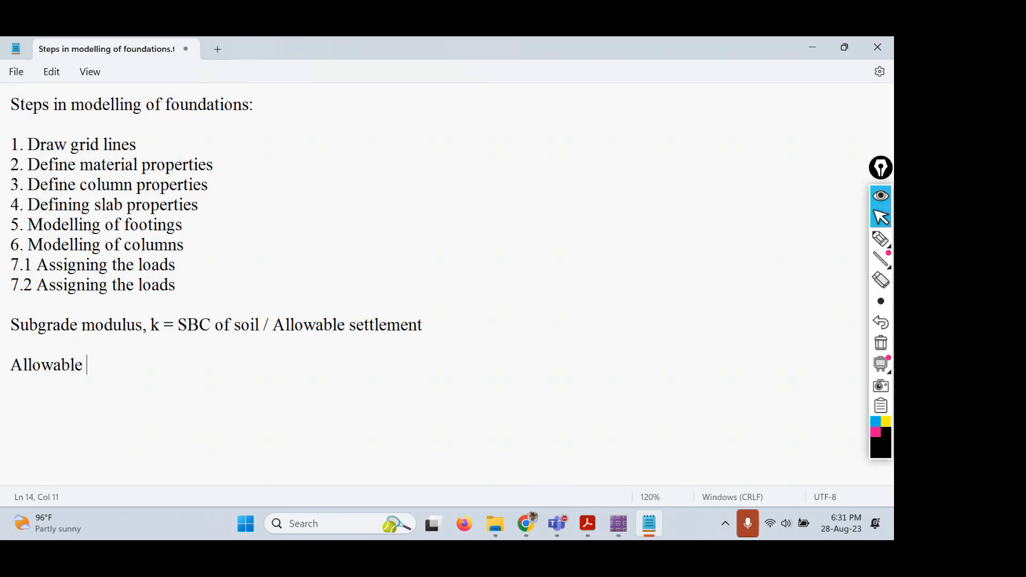
type(" settlem")
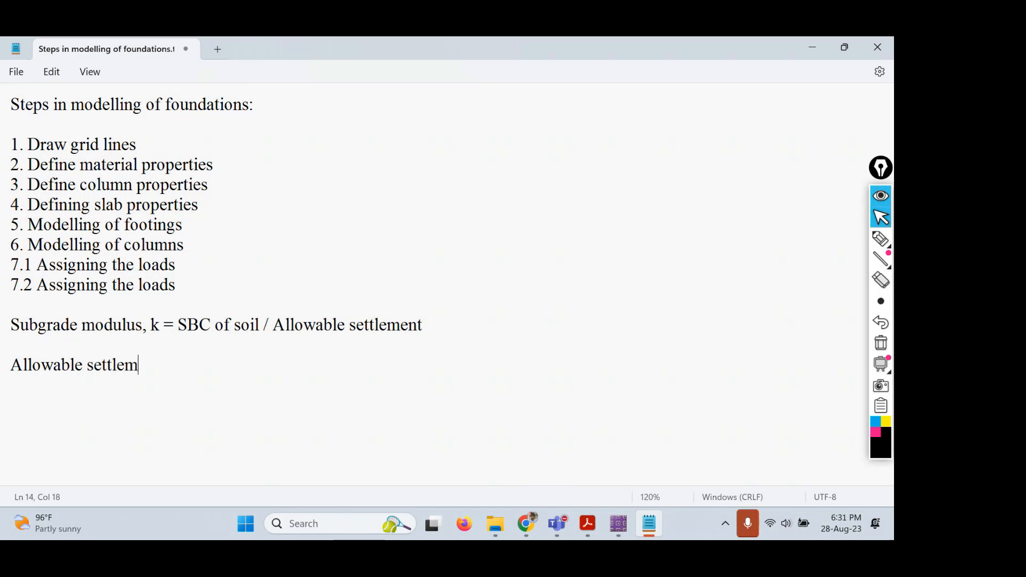
type("ent = 25-50 mm")
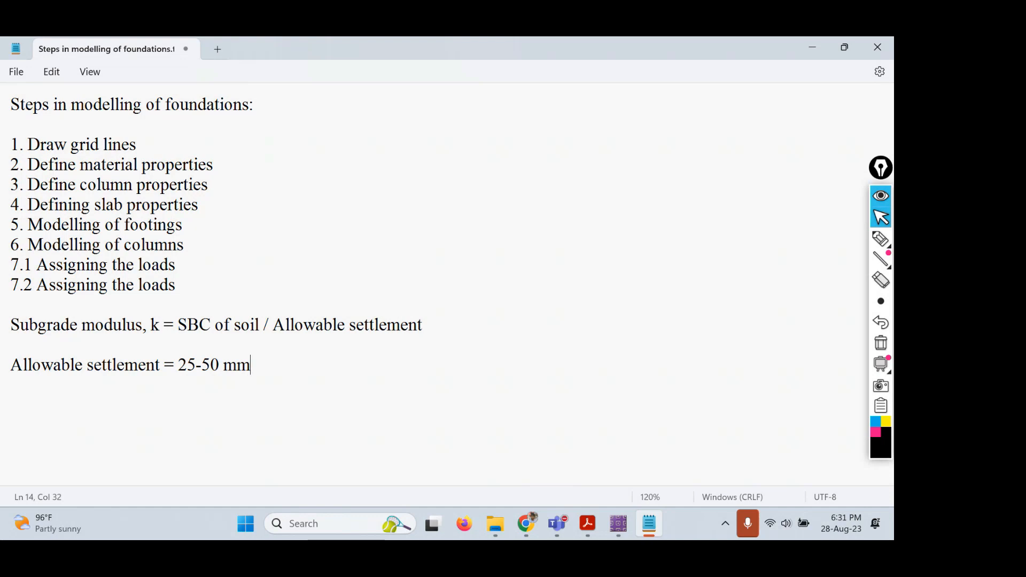
Write the heading "3 types of soil subgrade properties:" below the allowable settlement, leaving one blank line between them
key("Return")
key("Return")
type("3 types of soil")
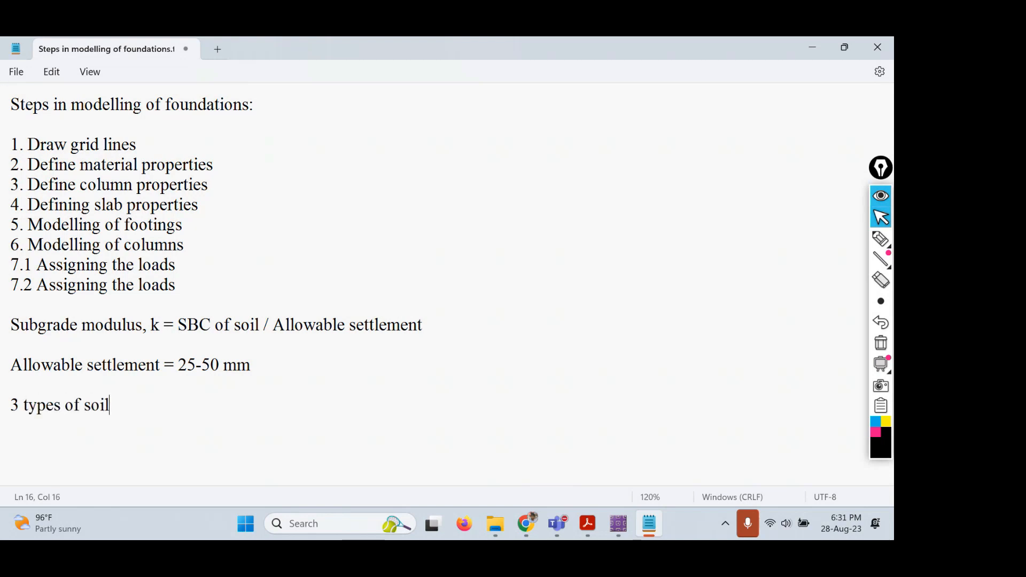
type(" subgrade")
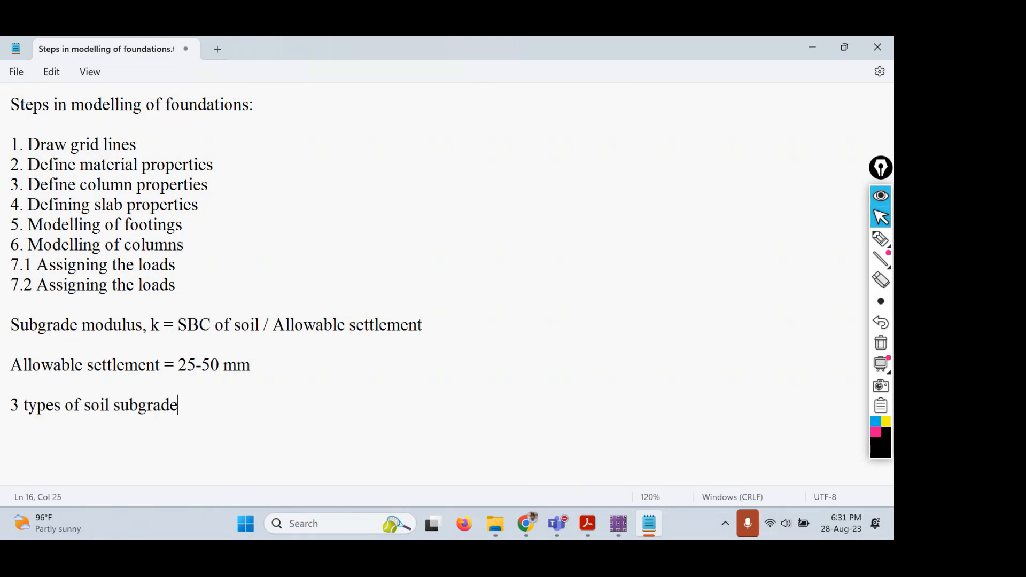
type(" properties:")
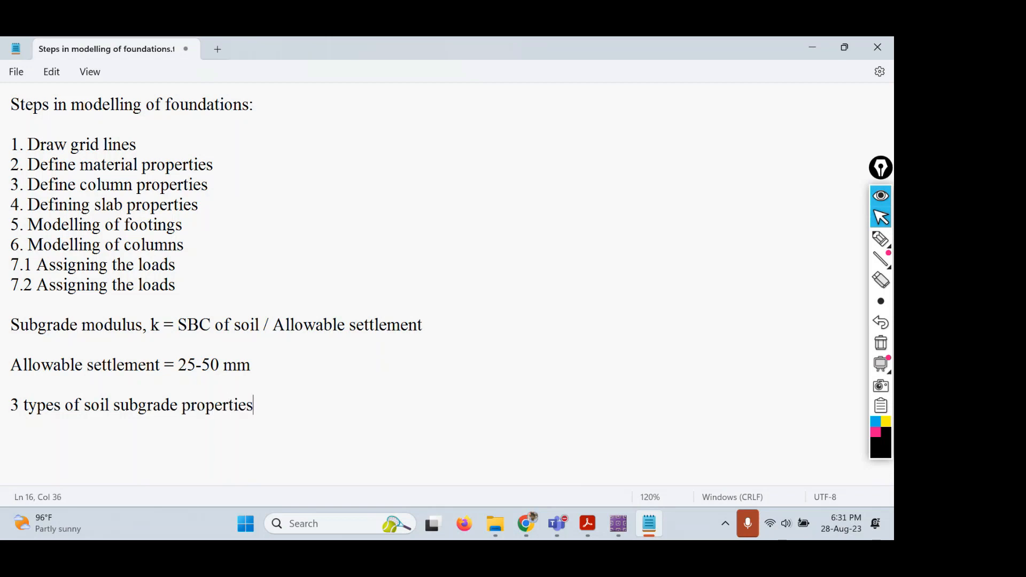
Add a long run of blank lines below the soil subgrade heading and place the cursor on the line directly under it
key("Return")
key("Return")
key("Return")
key("Return")
key("Return")
key("Return")
key("Return")
key("Return")
key("Return")
key("Return")
key("Return")
key("Return")
key("Return")
key("Return")
key("Return")
key("Return")
key("Return")
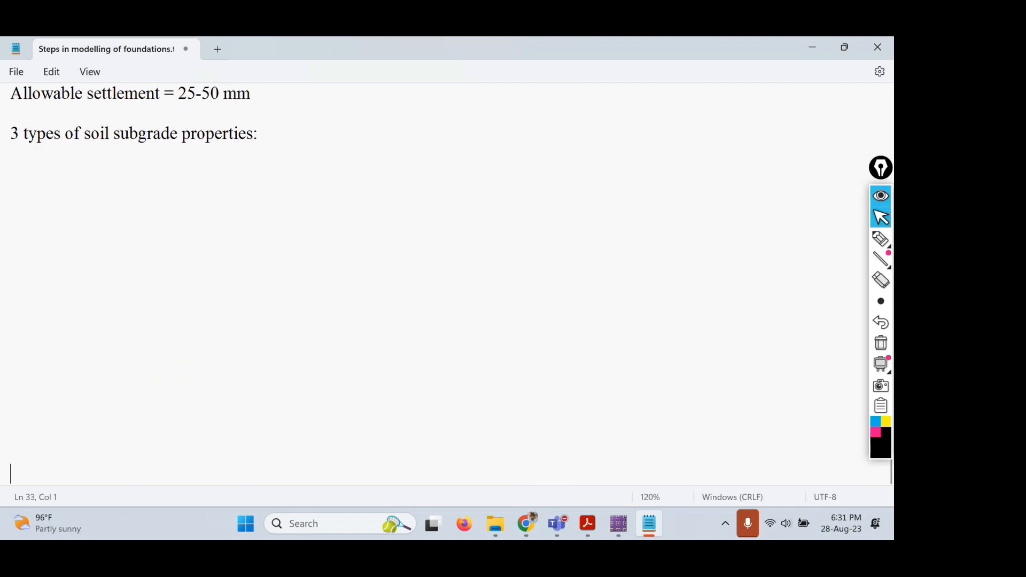
key("Return")
left_click(42, 143)
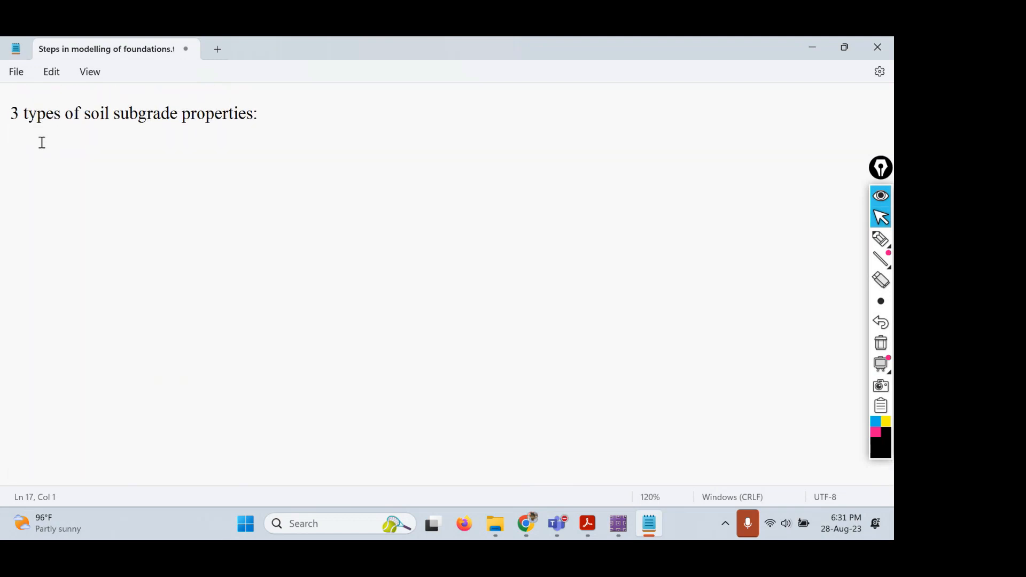
Write "1. Area contact with soil mass (Soil; subgrade property)" under the soil subgrade heading
type("1. Area contact w")
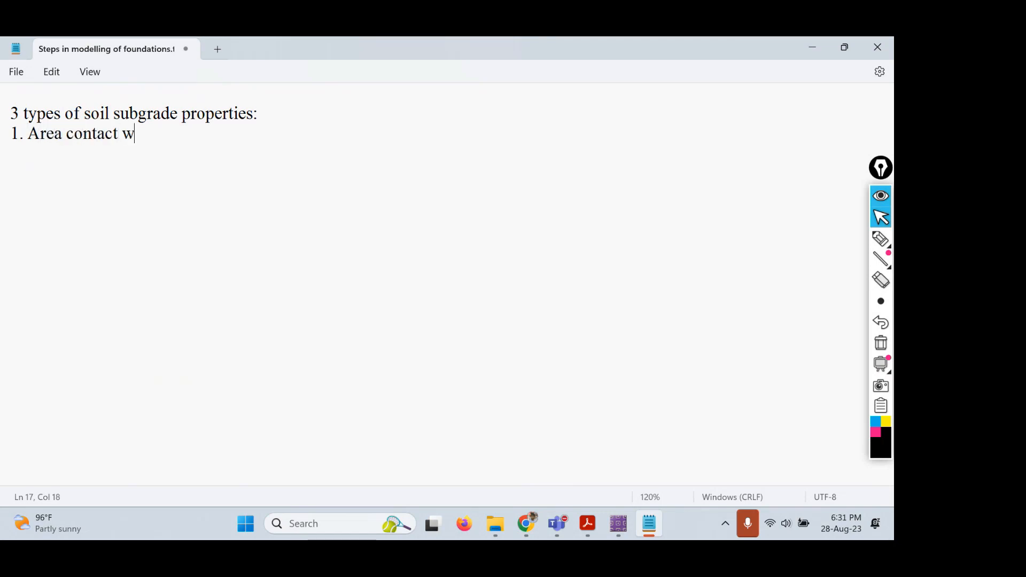
type("ith soil mass")
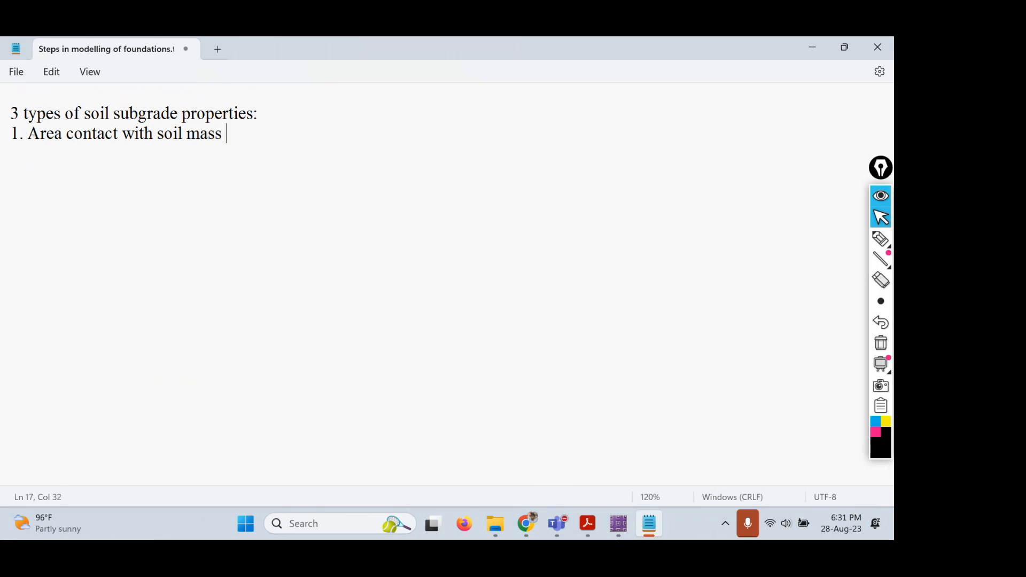
type(" (Soil; subgrade")
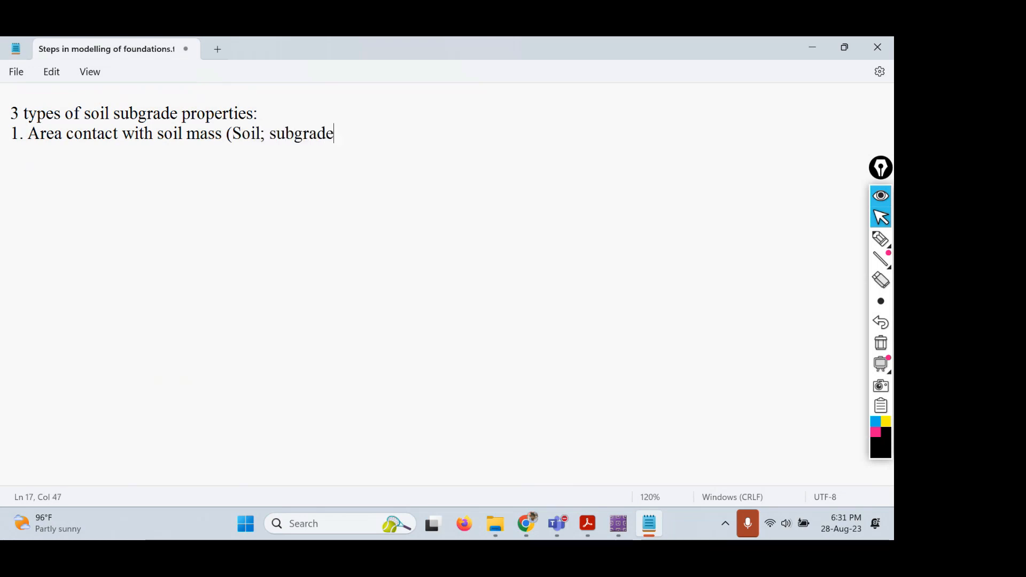
type(" properta")
key("BackSpace")
type("y")
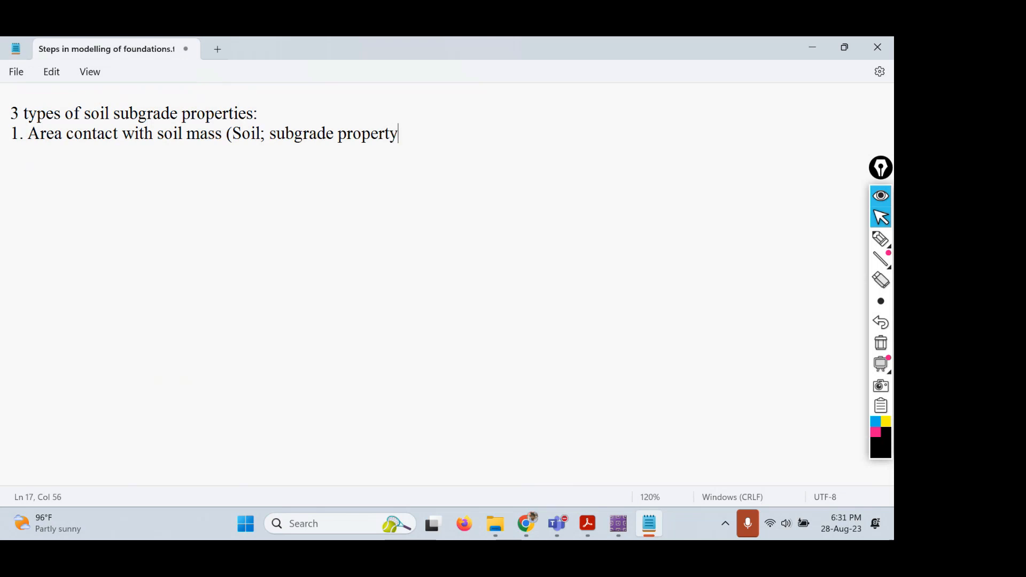
type(")")
Delete the semicolon after "Soil" in item 1 and start a new line below it
key("Left")
key("Left")
key("Left")
key("Left")
key("Left")
key("Left")
key("Left")
key("Left")
key("Left")
key("Left")
key("Left")
key("Right")
key("Right")
key("Delete")
key("End")
key("Return")
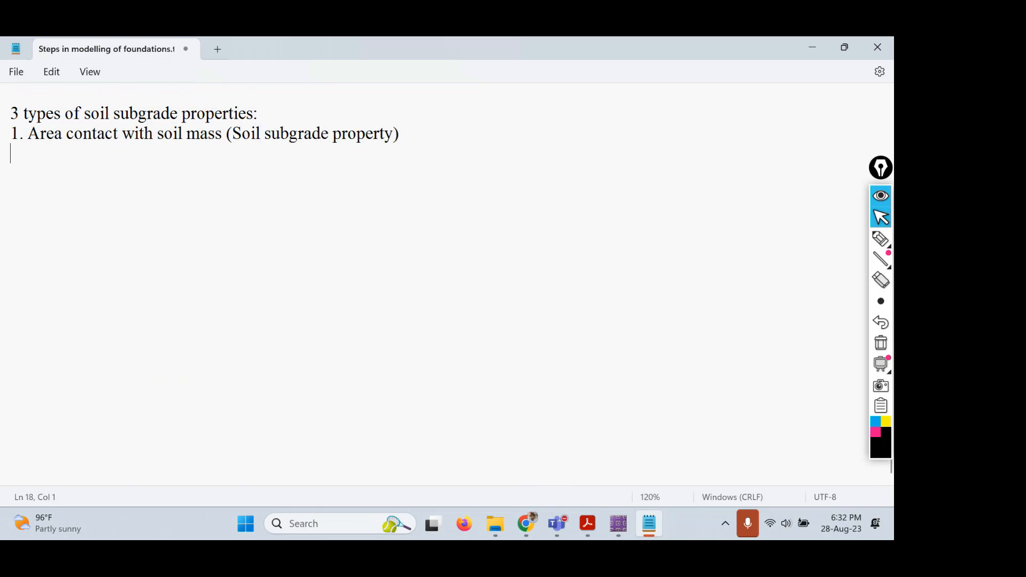
Write "2. Line contact with soil mass (Line spring property)" as the second item and start a new line
type("2q.")
key("BackSpace")
key("BackSpace")
type(". Liu")
key("BackSpace")
type("ne co")
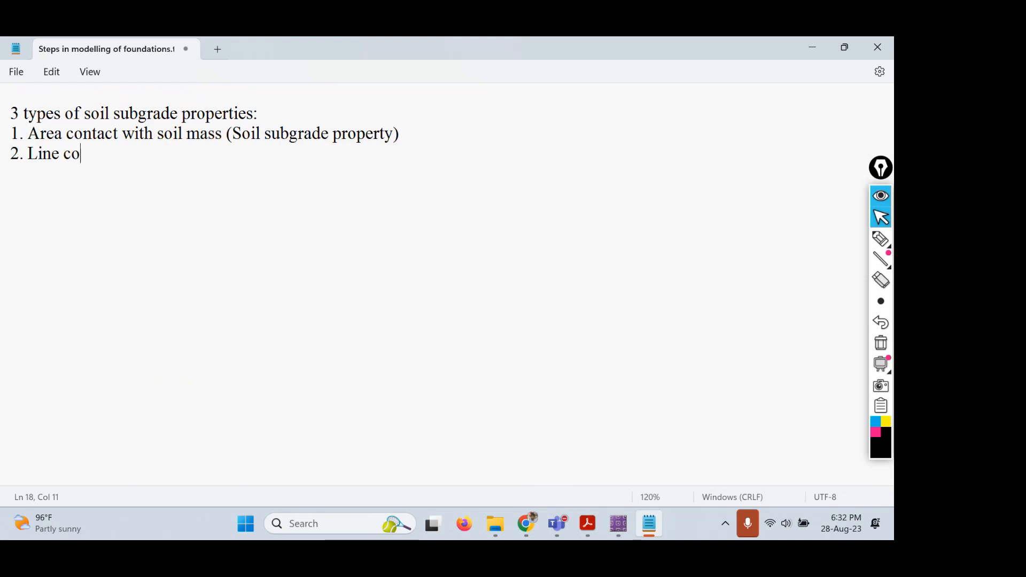
type("ntact with so")
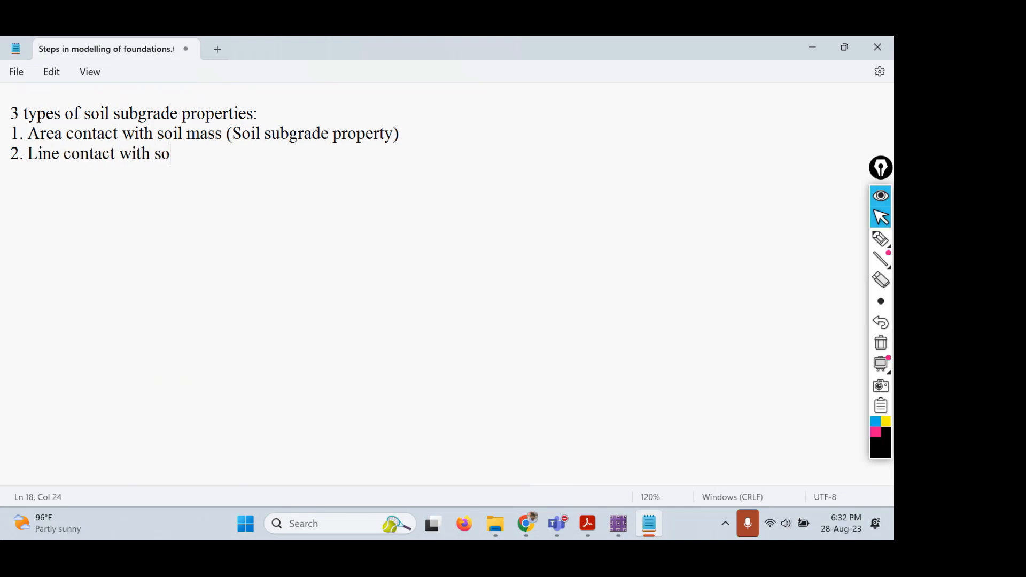
type("il mass")
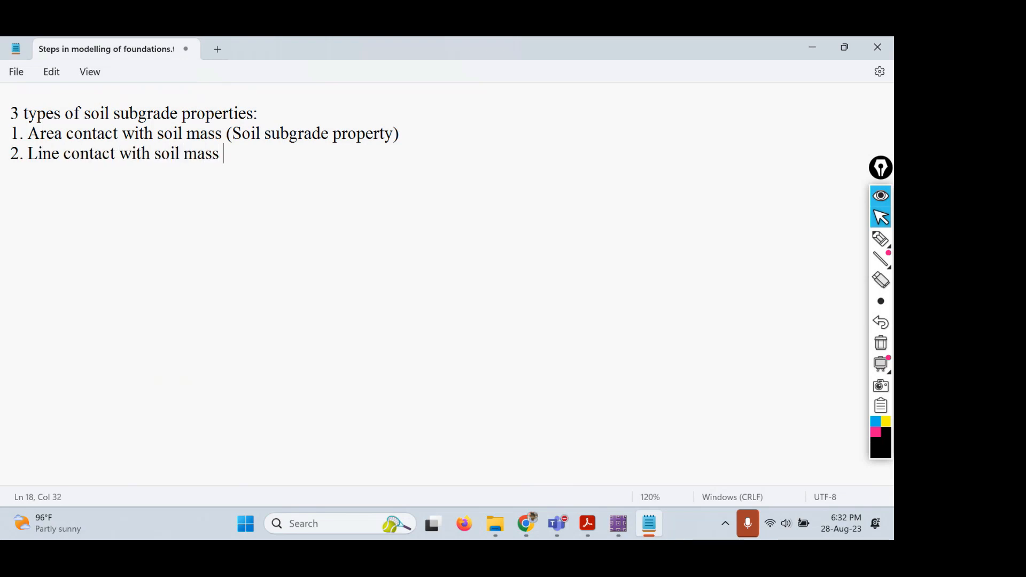
type(" (Line")
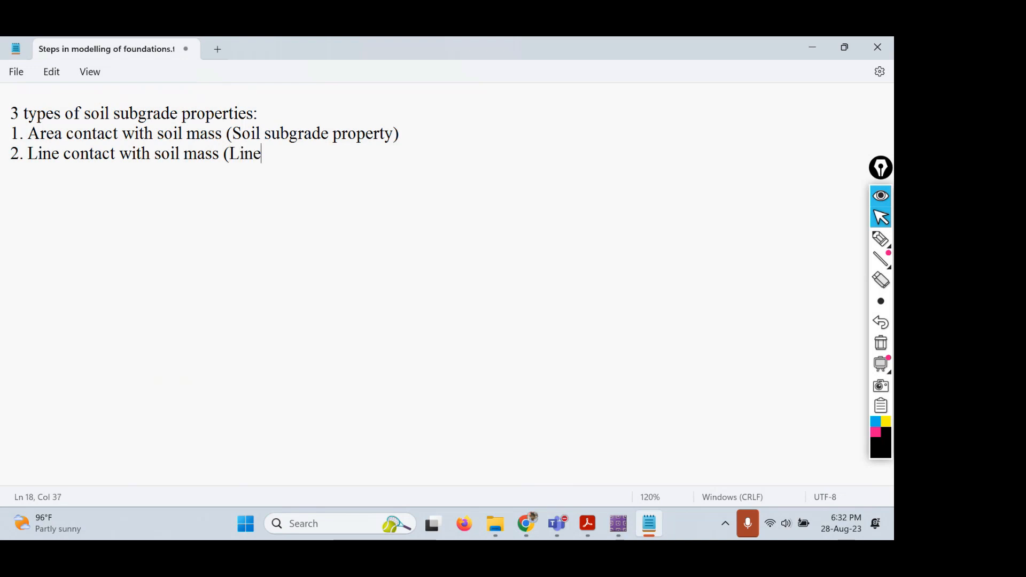
type(" spring pro")
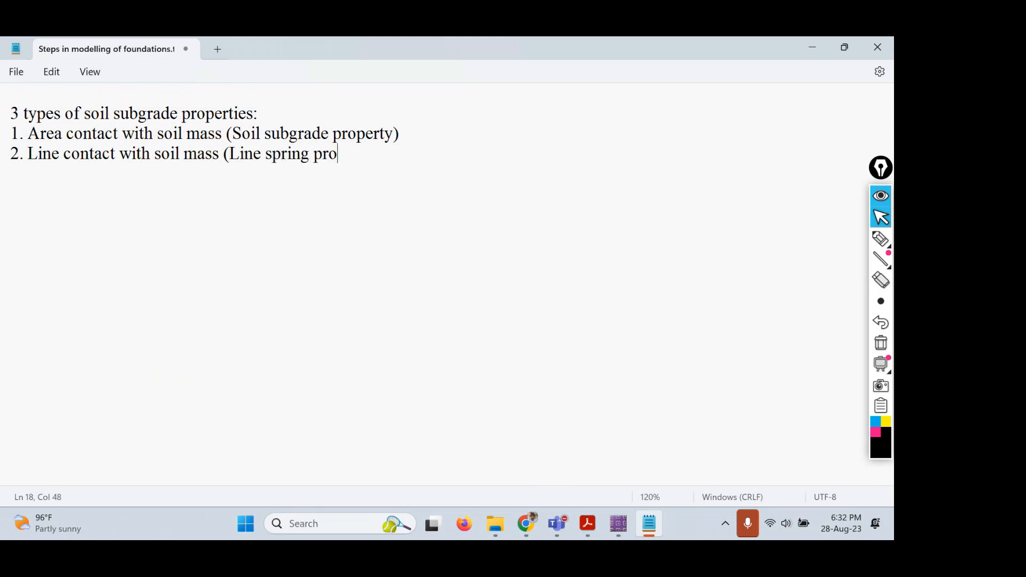
type("perty)")
key("Return")
Write "3. Point contact with soil mass (Point spring property)" as the third item of the subgrade list
type("3. ")
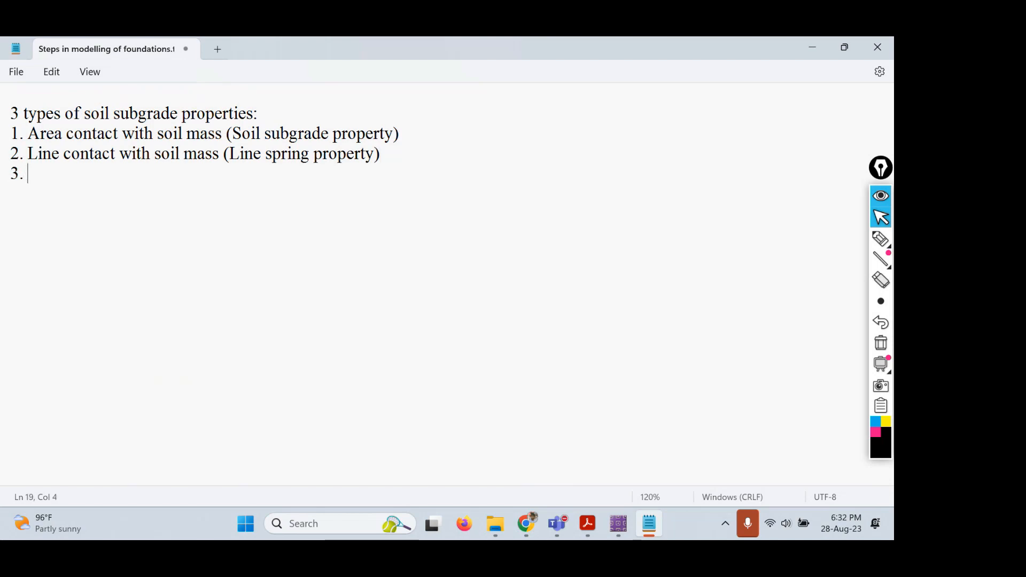
type("Point c")
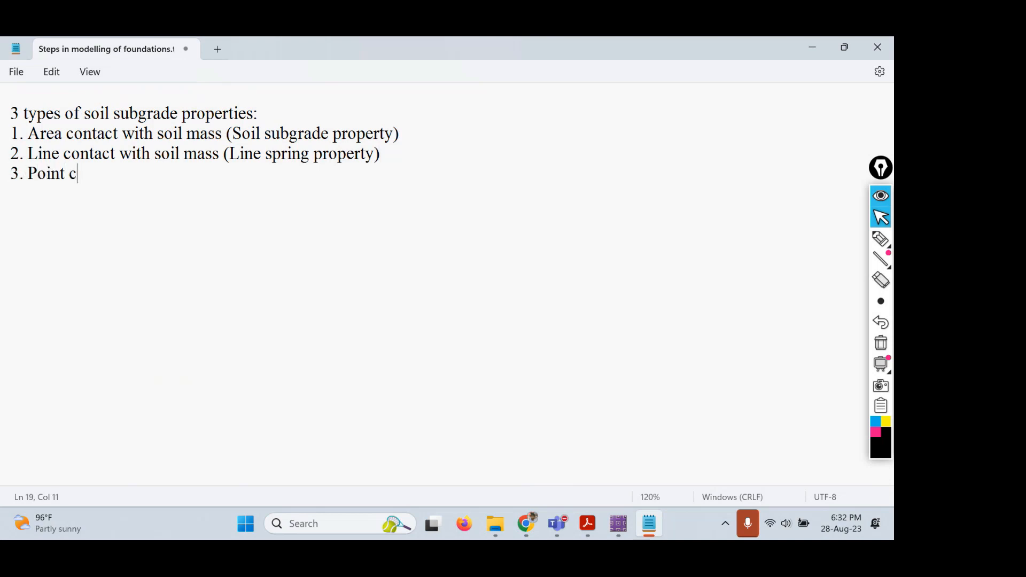
type("ontact wi")
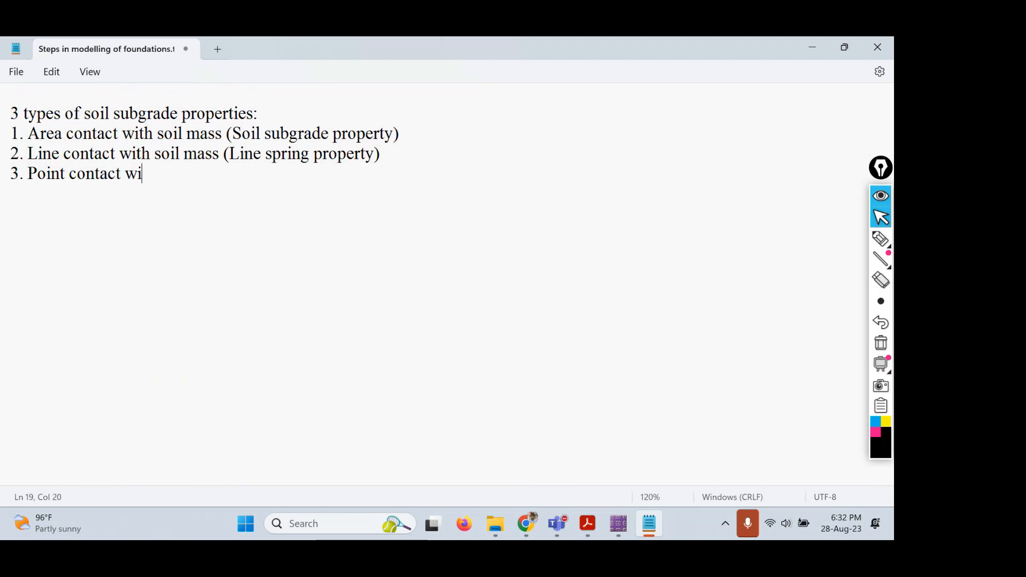
type("th soil ma")
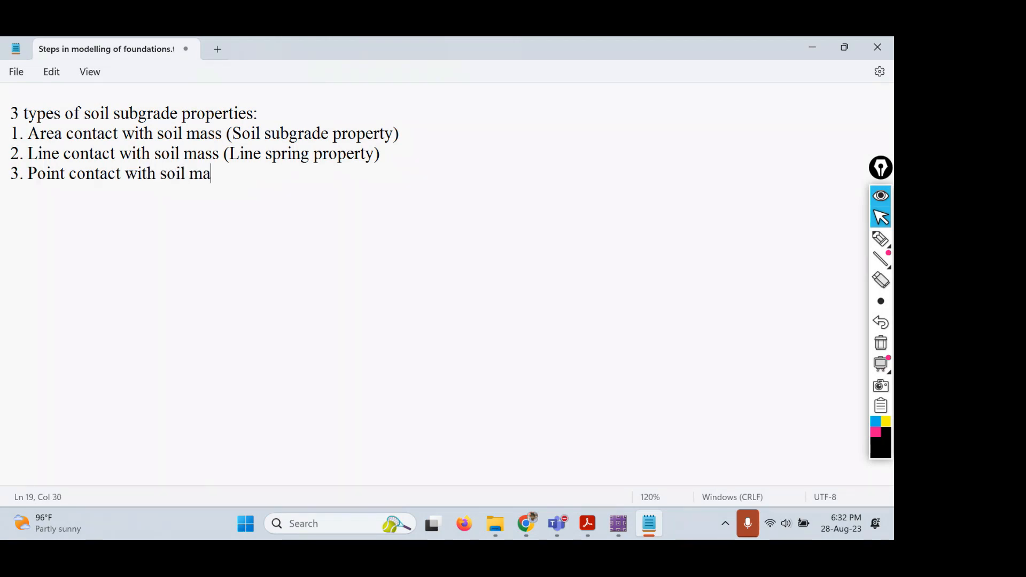
type("ss (Poing")
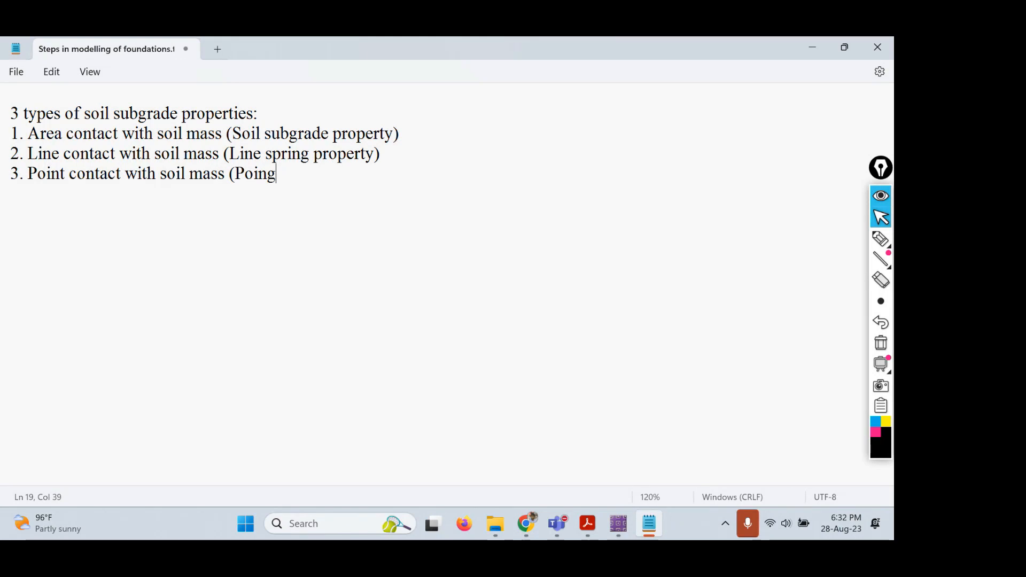
key("BackSpace")
type("ty")
key("BackSpace")
type("Spr")
key("BackSpace")
key("BackSpace")
key("BackSpace")
type("spring property")
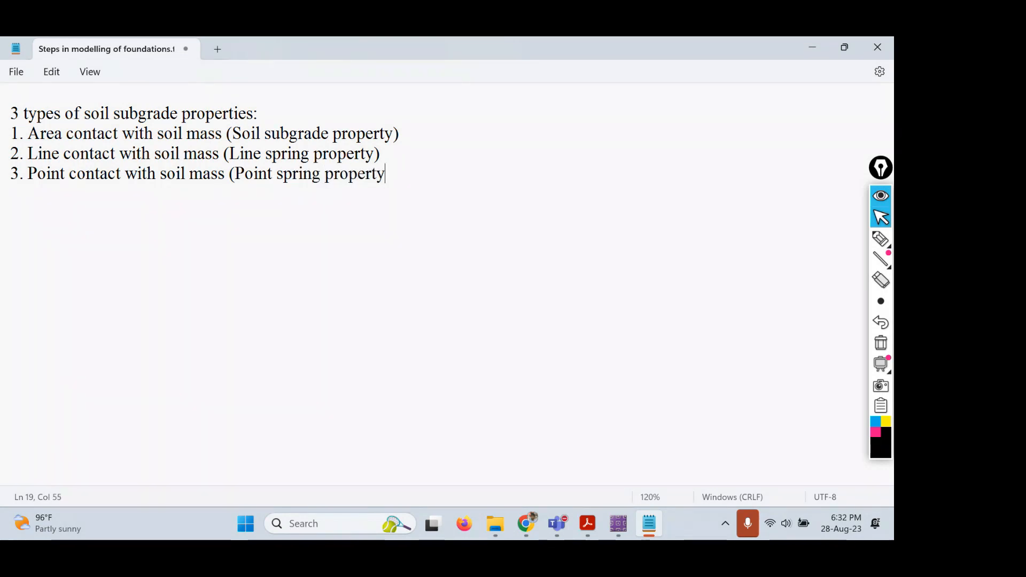
type(")")
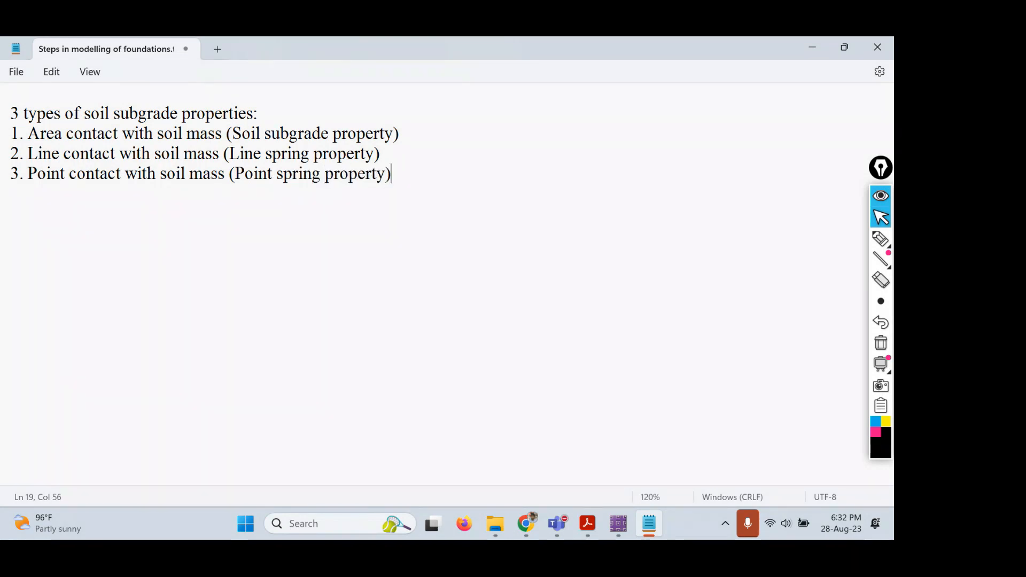
Switch to SAFE and start adding a new soil subgrade property
left_click(627, 527)
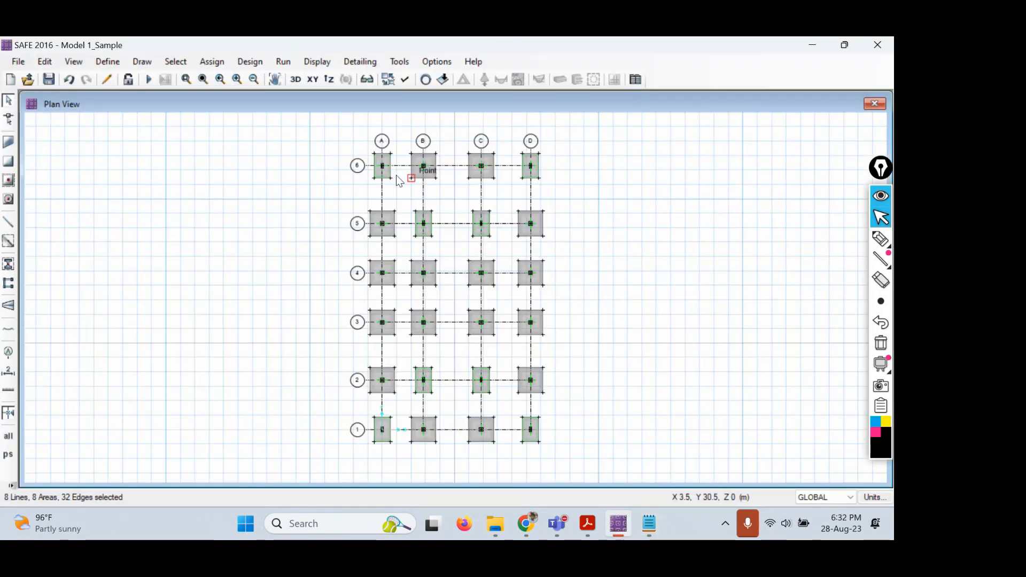
left_click(107, 62)
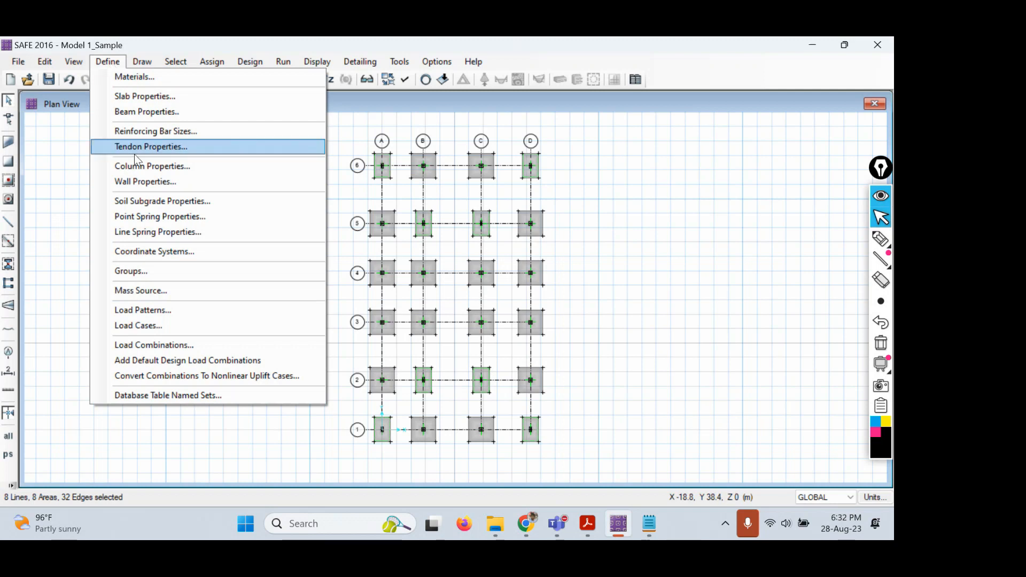
left_click(143, 203)
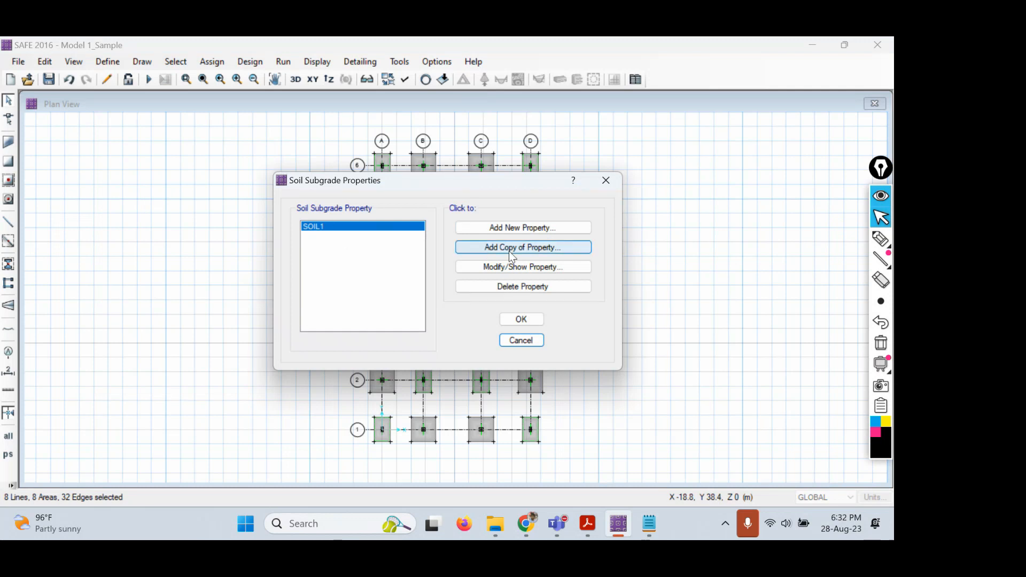
left_click(514, 228)
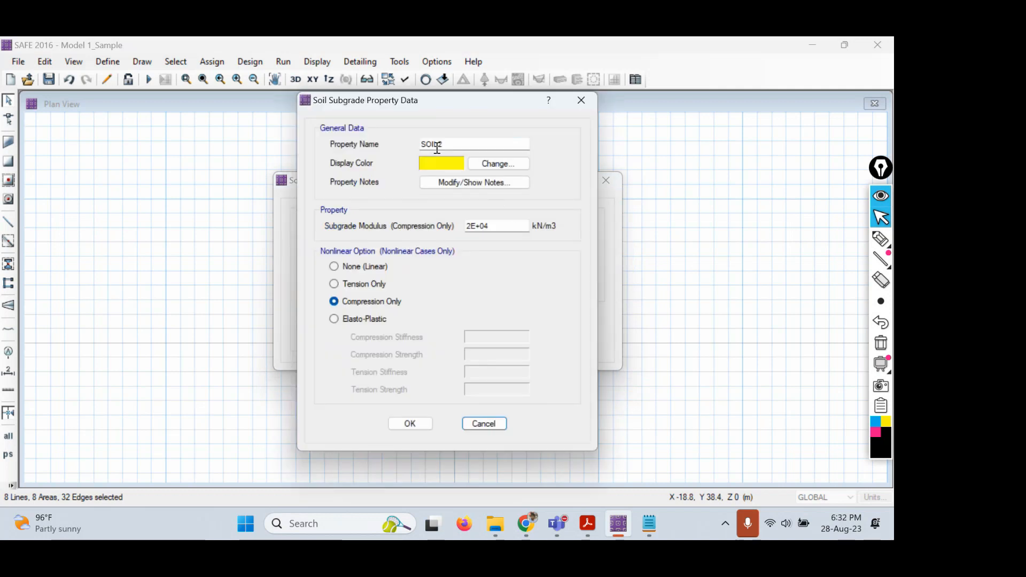
Name the new soil subgrade property SBC300@25MM and highlight the parts of the name
left_click_drag(446, 145, 356, 140)
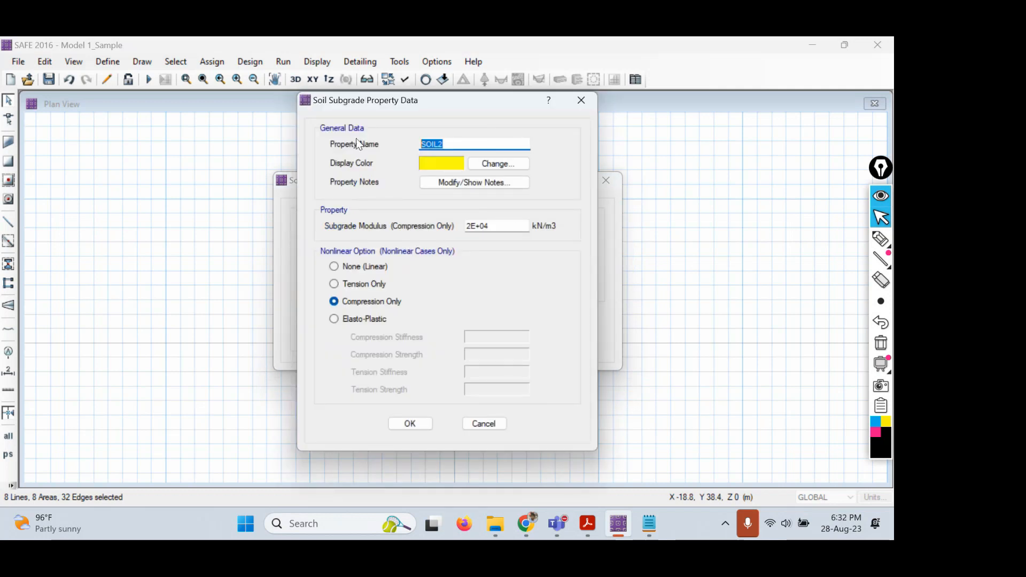
type("SBC3")
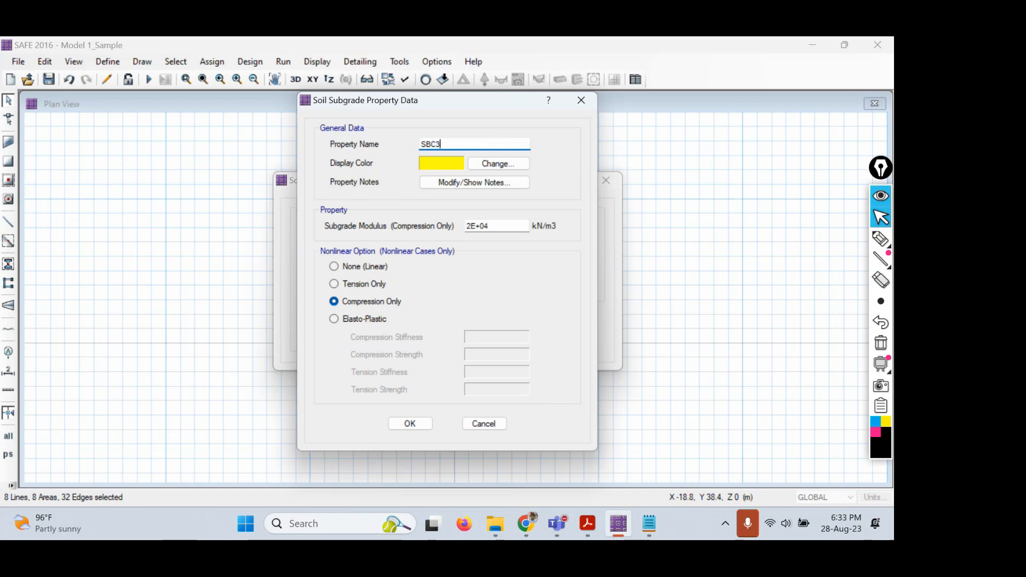
type("00@25MM")
left_click_drag(449, 143, 437, 143)
left_click_drag(455, 143, 483, 144)
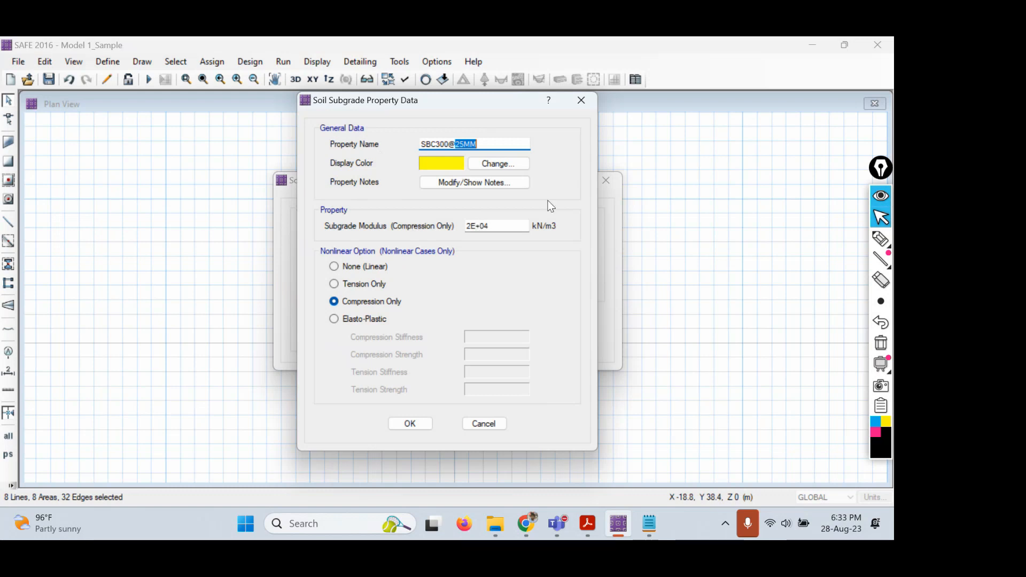
Highlight the subgrade modulus value and handwrite the formula k = SBC / All. Sett. beside the dialog with the black pen
left_click_drag(494, 226, 463, 228)
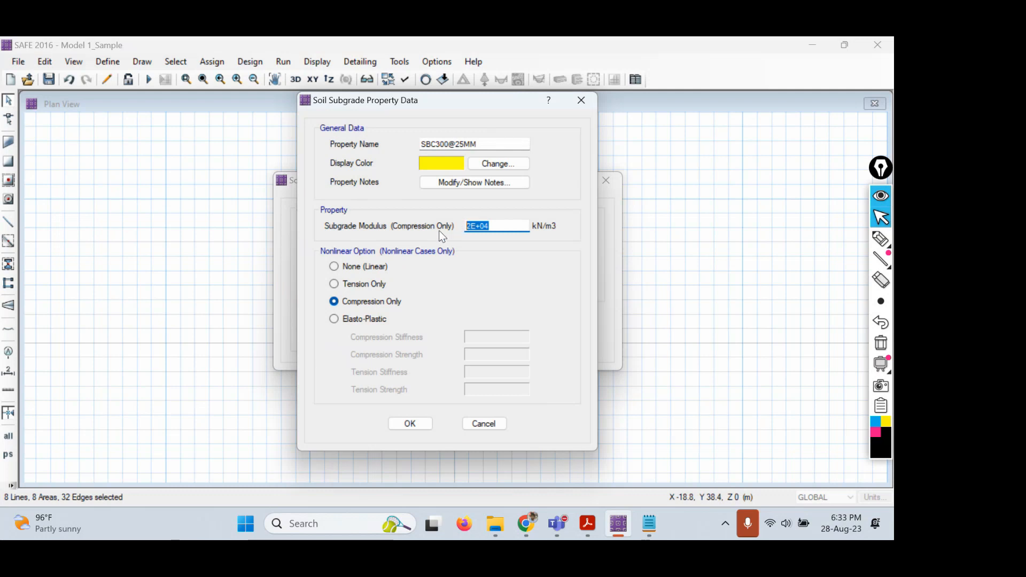
left_click(881, 238)
mouse_move(660, 210)
left_mouse_down()
mouse_move(668, 235)
mouse_move(667, 224)
mouse_move(700, 224)
left_mouse_up()
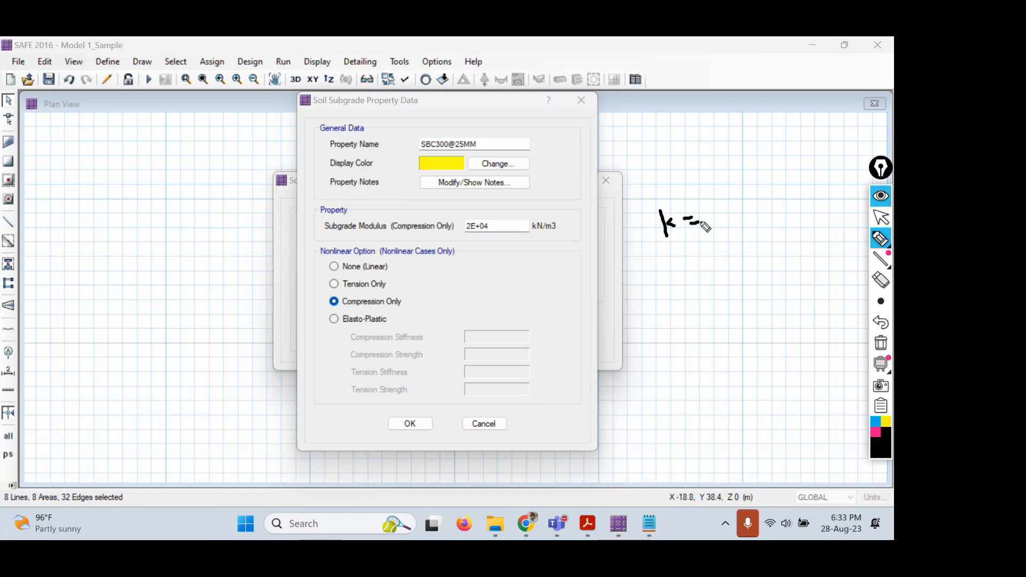
mouse_move(730, 185)
left_mouse_down()
mouse_move(722, 196)
mouse_move(739, 175)
mouse_move(758, 184)
mouse_move(742, 196)
left_mouse_up()
left_click_drag(797, 165, 804, 188)
left_click_drag(726, 222, 877, 178)
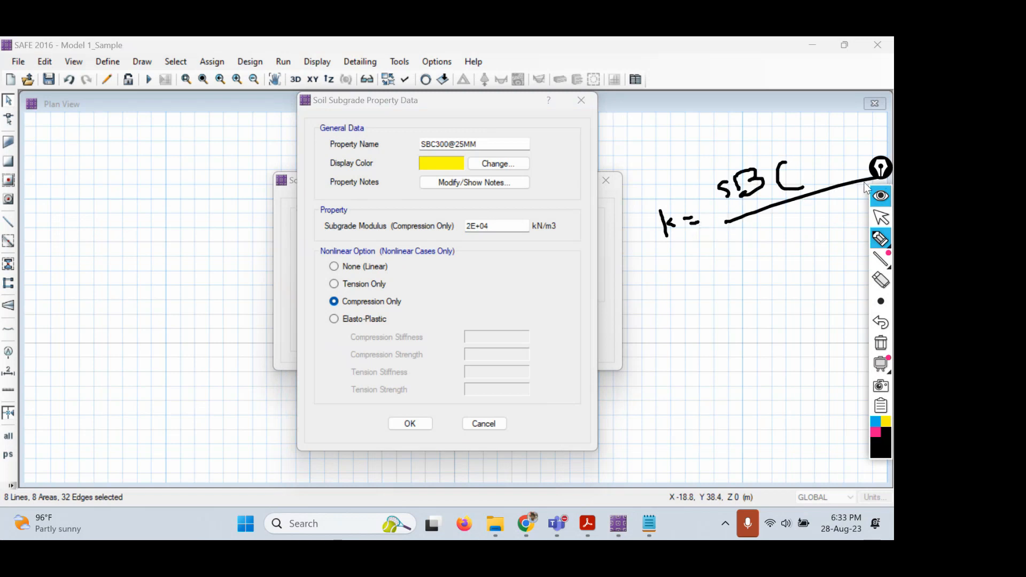
mouse_move(742, 241)
left_mouse_down()
mouse_move(738, 263)
mouse_move(828, 229)
mouse_move(831, 216)
mouse_move(830, 230)
left_mouse_up()
left_click(781, 232)
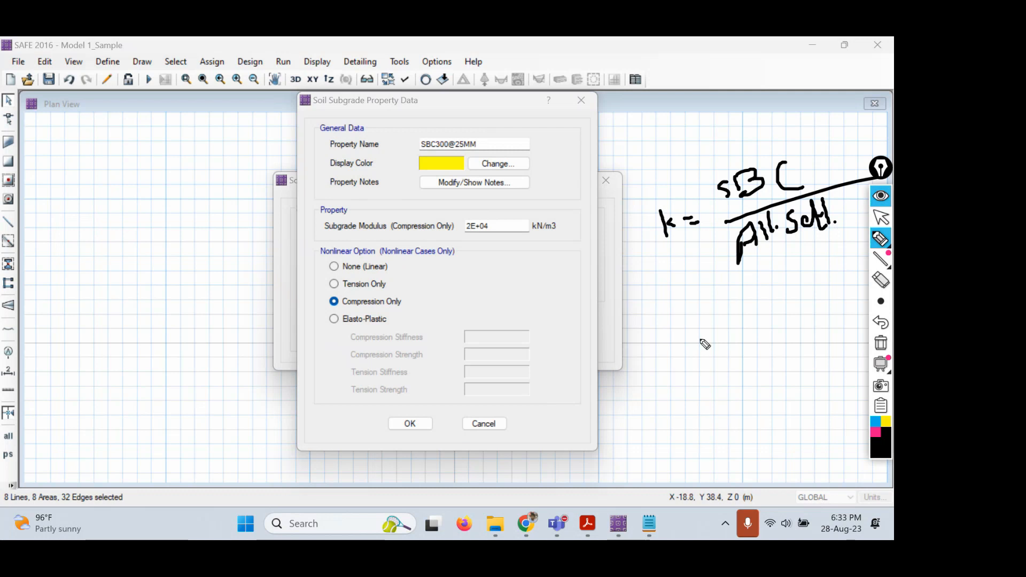
Handwrite the fraction 300 / 25 below the formula, then hide the pen annotations
mouse_move(676, 296)
left_mouse_down()
mouse_move(704, 304)
mouse_move(695, 318)
left_mouse_up()
left_click_drag(735, 277, 769, 276)
mouse_move(692, 340)
left_mouse_down()
mouse_move(816, 309)
mouse_move(741, 353)
mouse_move(753, 365)
left_mouse_up()
mouse_move(774, 336)
left_mouse_down()
mouse_move(776, 365)
mouse_move(806, 318)
left_mouse_up()
left_click(881, 301)
left_click(881, 196)
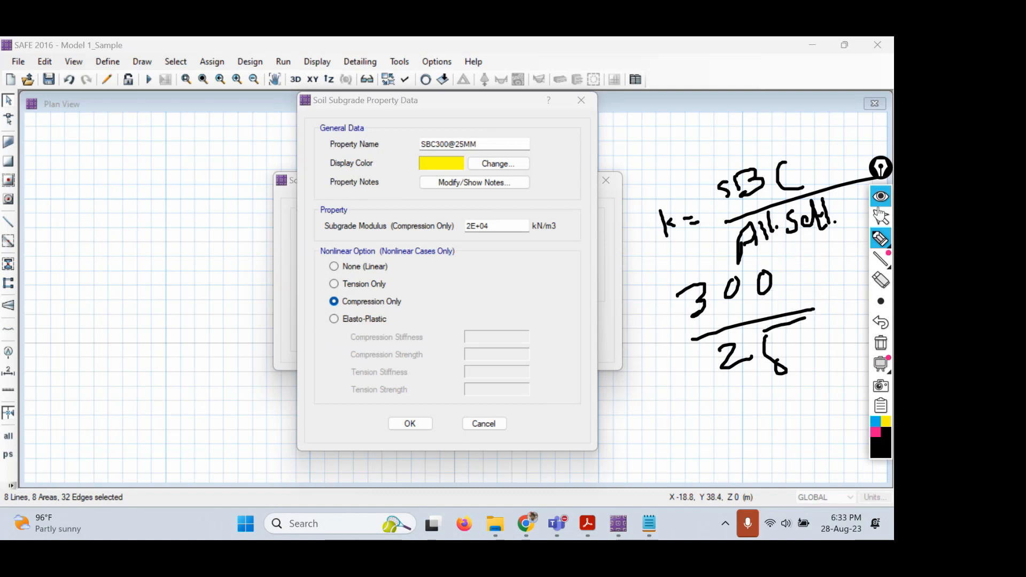
Set the compression-only subgrade modulus of SBC300@25MM to 300/0.025 kN/m3
left_click_drag(493, 226, 410, 226)
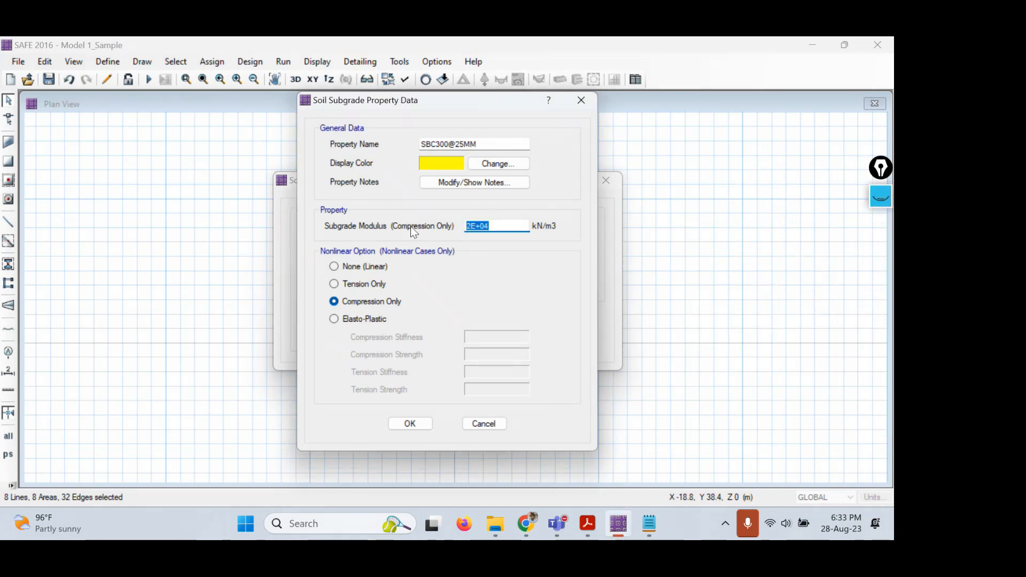
type("300/")
key("Return")
left_click_drag(511, 227, 454, 230)
type("30")
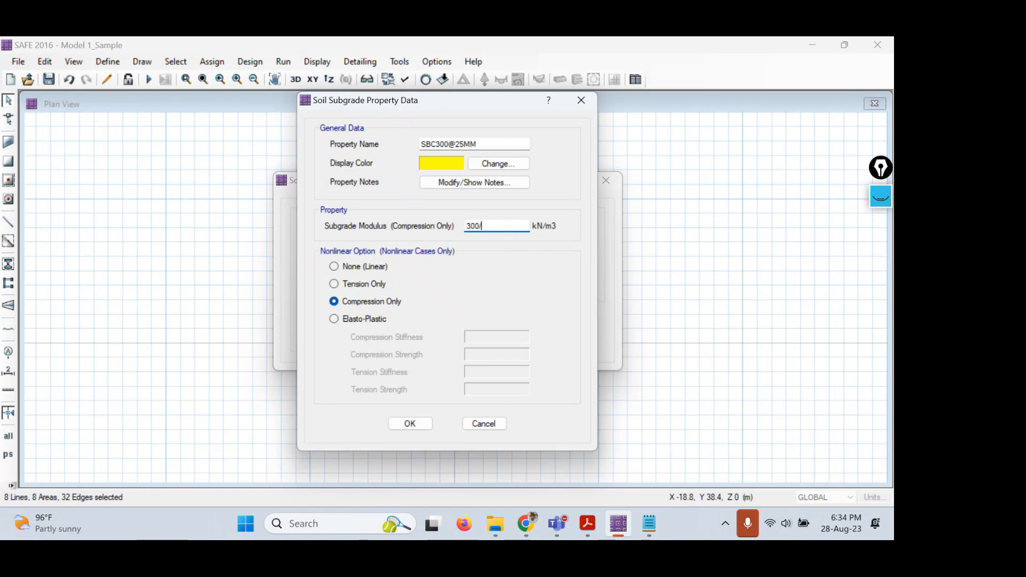
type("0/0.025")
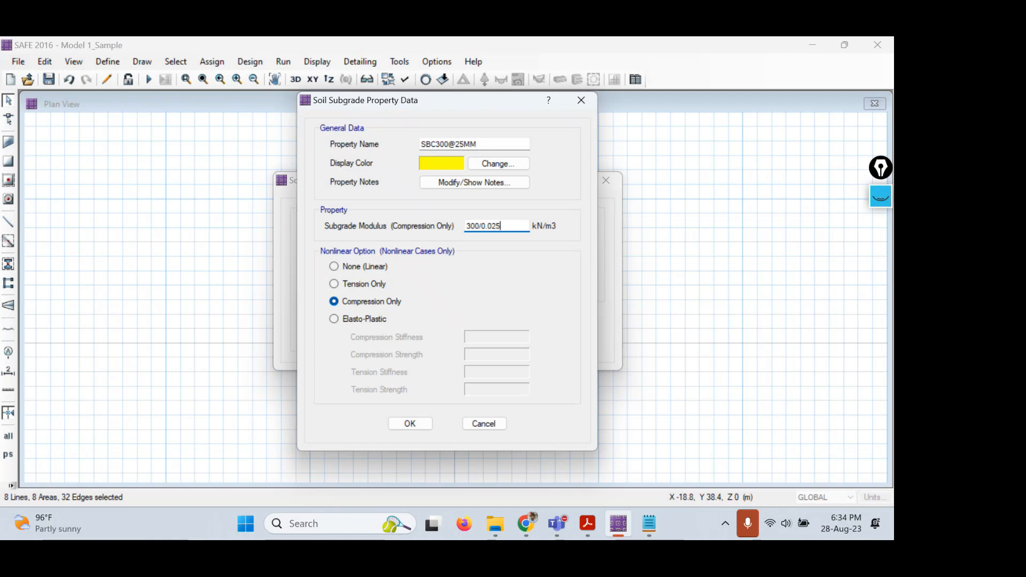
key("Return")
Show the pen annotations again, underline the four nonlinear options in black, and clear all the annotations
left_click(881, 197)
left_click(881, 239)
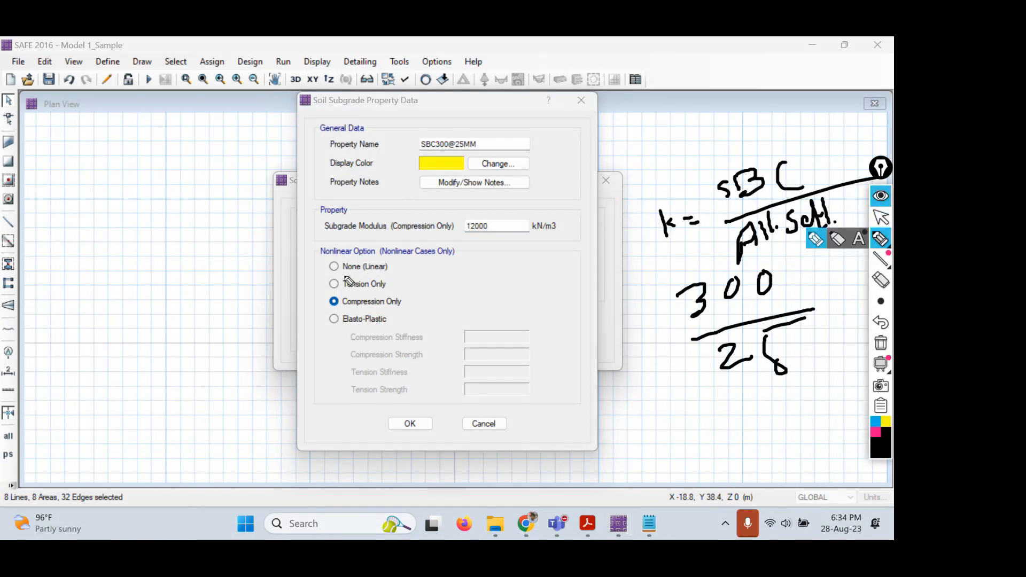
left_click_drag(342, 276, 413, 276)
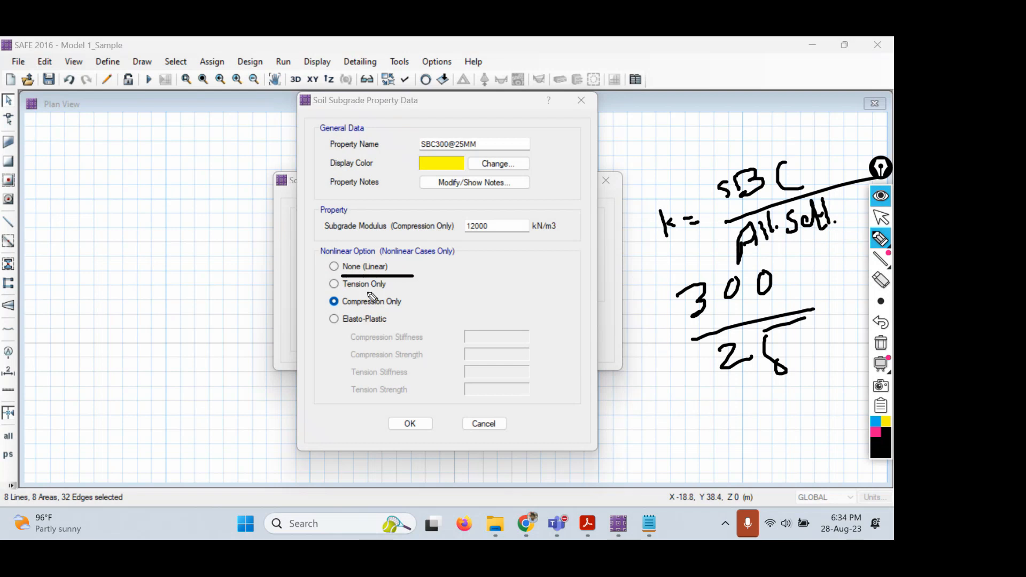
mouse_move(342, 292)
left_mouse_down()
mouse_move(383, 294)
mouse_move(395, 308)
mouse_move(378, 329)
left_mouse_up()
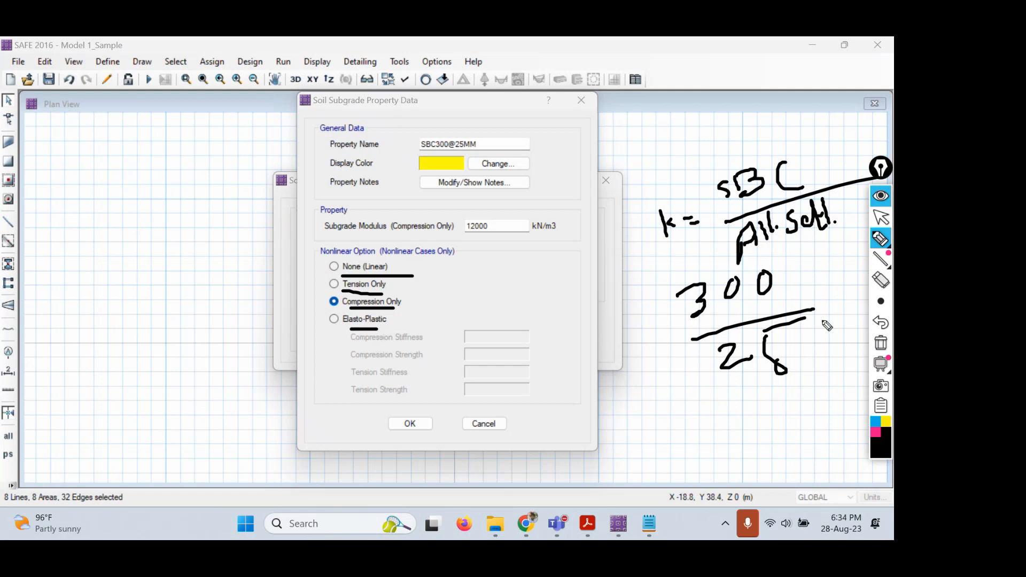
left_click(881, 342)
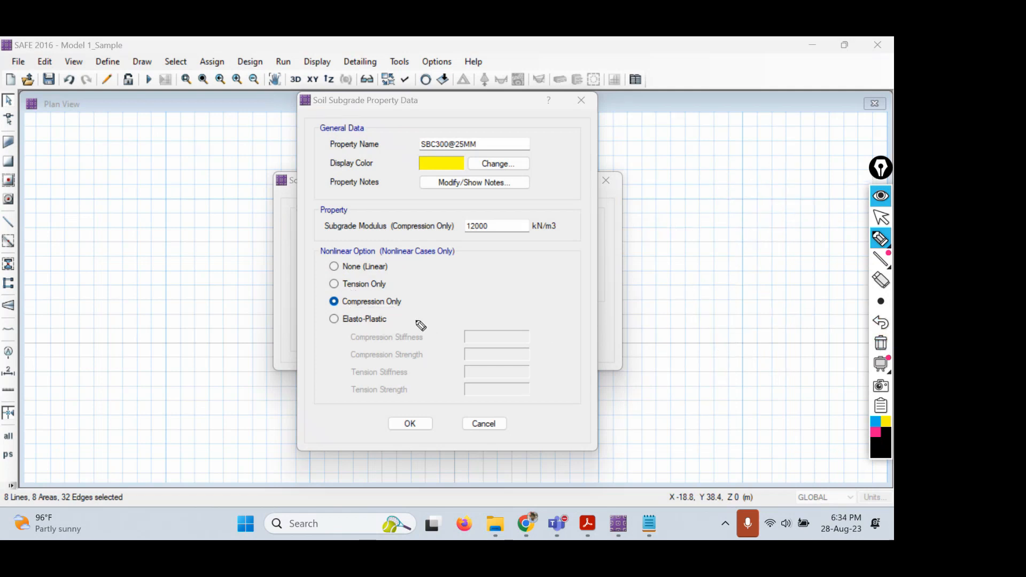
Circle the Compression Only option in black and sketch a column on a footing with downward load arrows beside the dialog
mouse_move(404, 294)
left_mouse_down()
mouse_move(326, 292)
mouse_move(356, 326)
mouse_move(410, 308)
mouse_move(402, 294)
left_mouse_up()
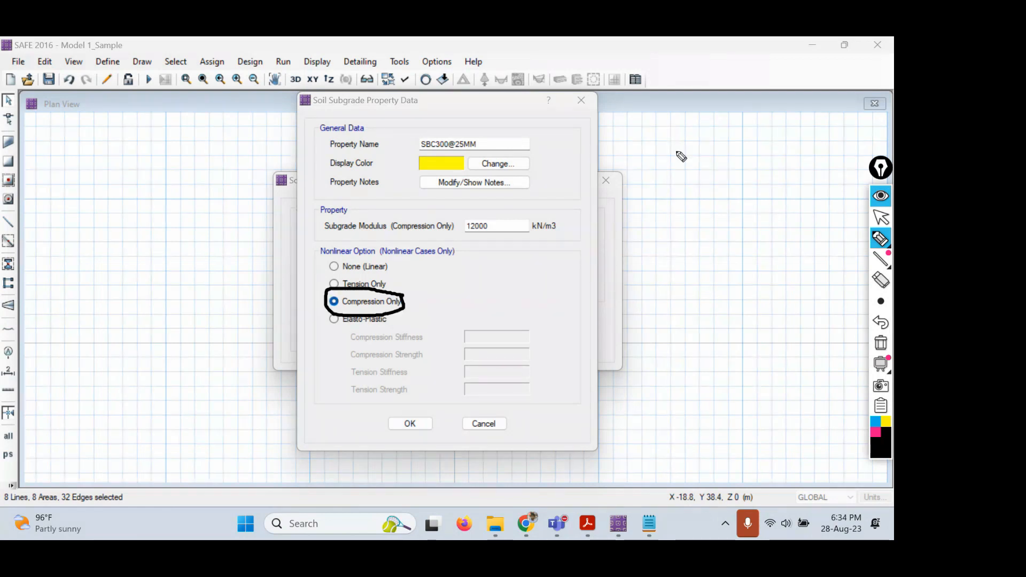
mouse_move(681, 156)
left_mouse_down()
mouse_move(675, 202)
mouse_move(651, 236)
mouse_move(775, 213)
left_mouse_up()
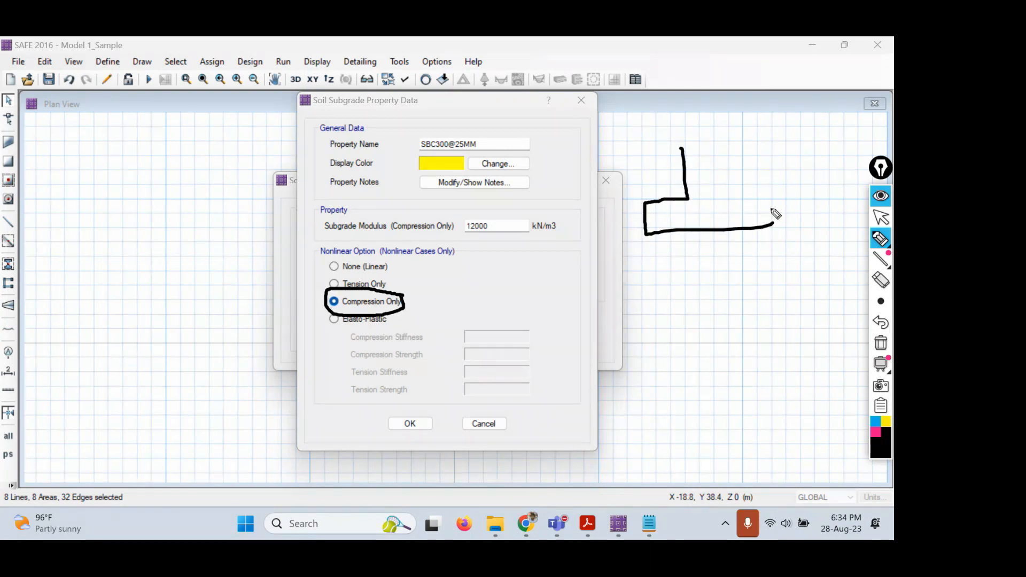
mouse_move(712, 147)
left_mouse_down()
mouse_move(715, 185)
mouse_move(776, 212)
mouse_move(772, 227)
left_mouse_up()
left_click_drag(694, 131, 694, 166)
mouse_move(698, 151)
left_mouse_down()
mouse_move(696, 224)
mouse_move(701, 217)
left_mouse_up()
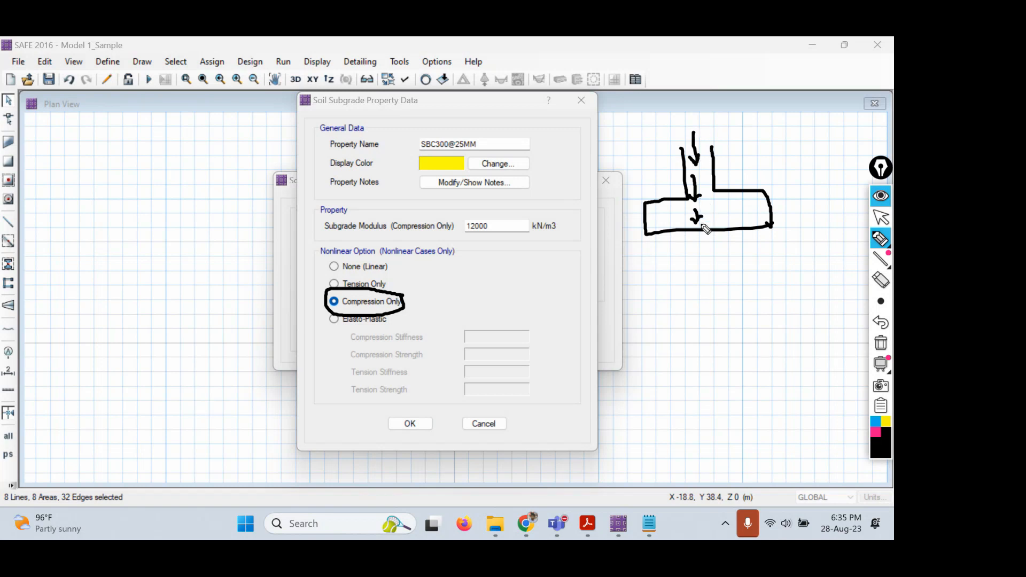
Sketch upward reaction arrows under the footing and label the sketch with Soil and Load in pink
mouse_move(667, 280)
left_mouse_down()
mouse_move(667, 245)
mouse_move(681, 257)
left_mouse_up()
mouse_move(708, 290)
left_mouse_down()
mouse_move(698, 248)
mouse_move(683, 259)
left_mouse_up()
mouse_move(697, 246)
left_mouse_down()
mouse_move(712, 256)
mouse_move(731, 245)
mouse_move(714, 265)
left_mouse_up()
mouse_move(729, 244)
left_mouse_down()
mouse_move(747, 251)
mouse_move(759, 243)
mouse_move(749, 263)
mouse_move(774, 250)
left_mouse_up()
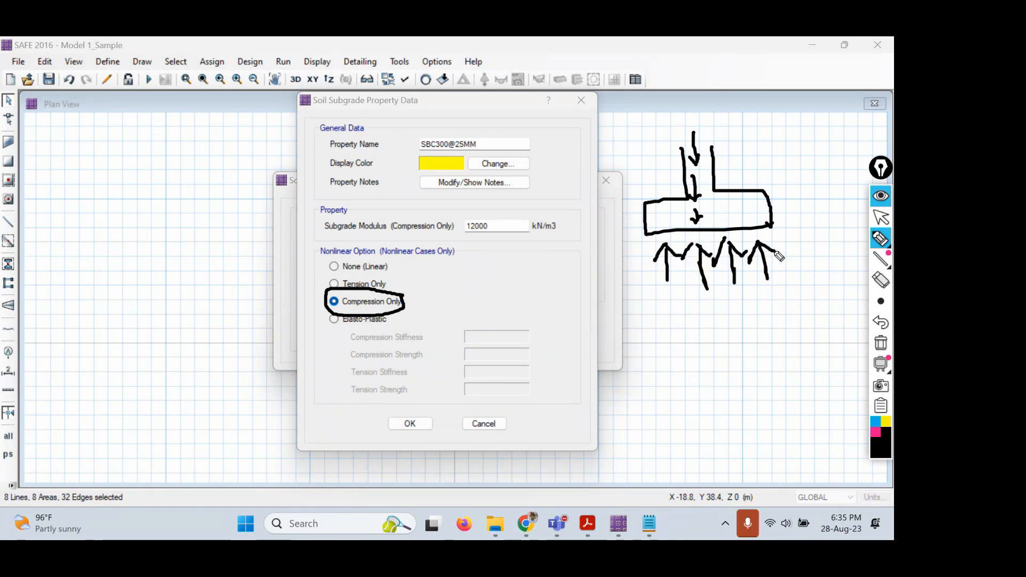
left_click(876, 431)
mouse_move(694, 303)
left_mouse_down()
mouse_move(687, 319)
mouse_move(696, 301)
mouse_move(719, 306)
left_mouse_up()
left_click(709, 296)
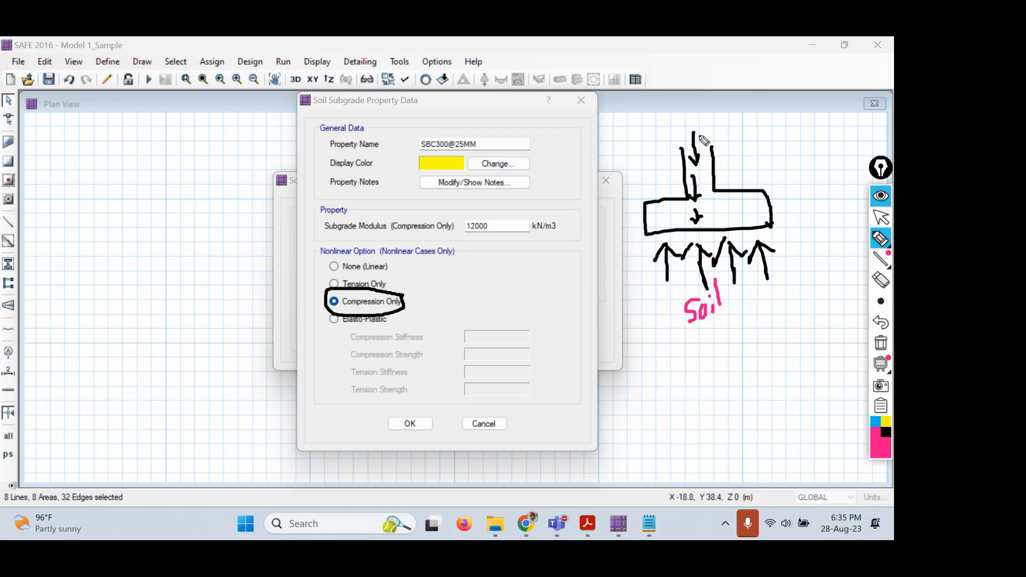
left_click_drag(708, 128, 774, 124)
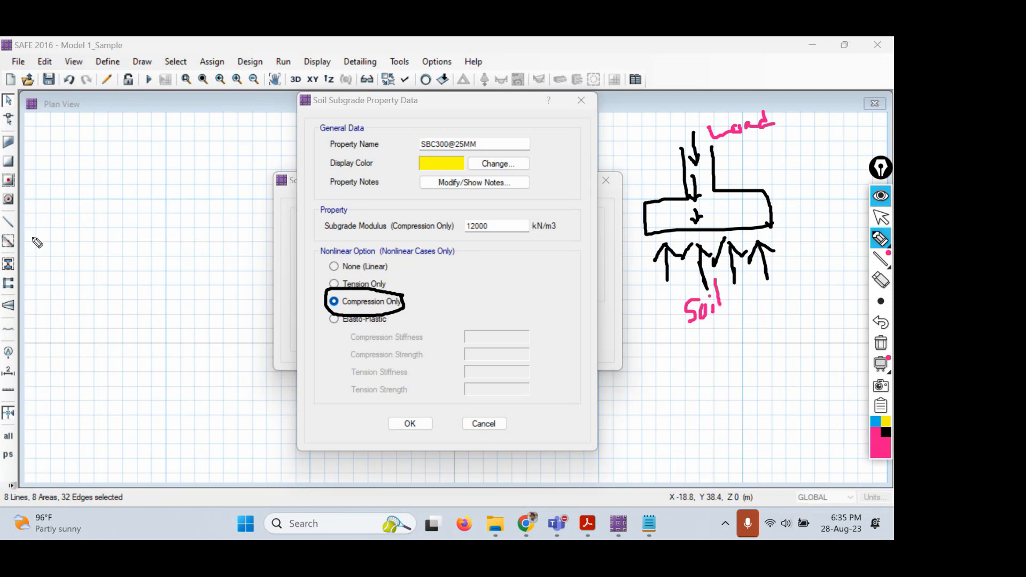
Sketch a four-sided tilted outline in pink on the empty grid beside the dialog
left_click_drag(40, 244, 62, 295)
left_click_drag(43, 242, 122, 196)
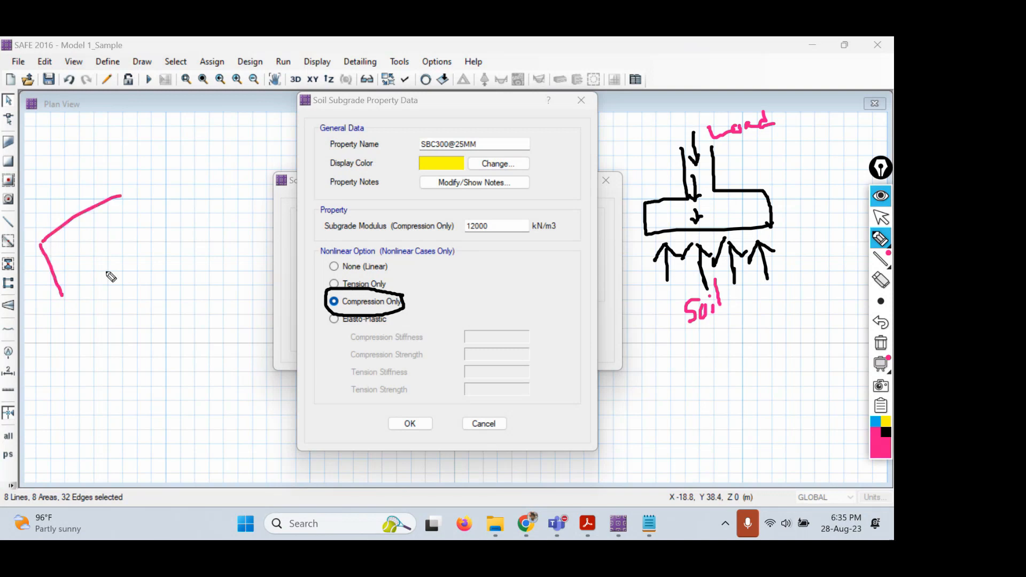
mouse_move(63, 294)
left_mouse_down()
mouse_move(142, 296)
mouse_move(214, 277)
left_mouse_up()
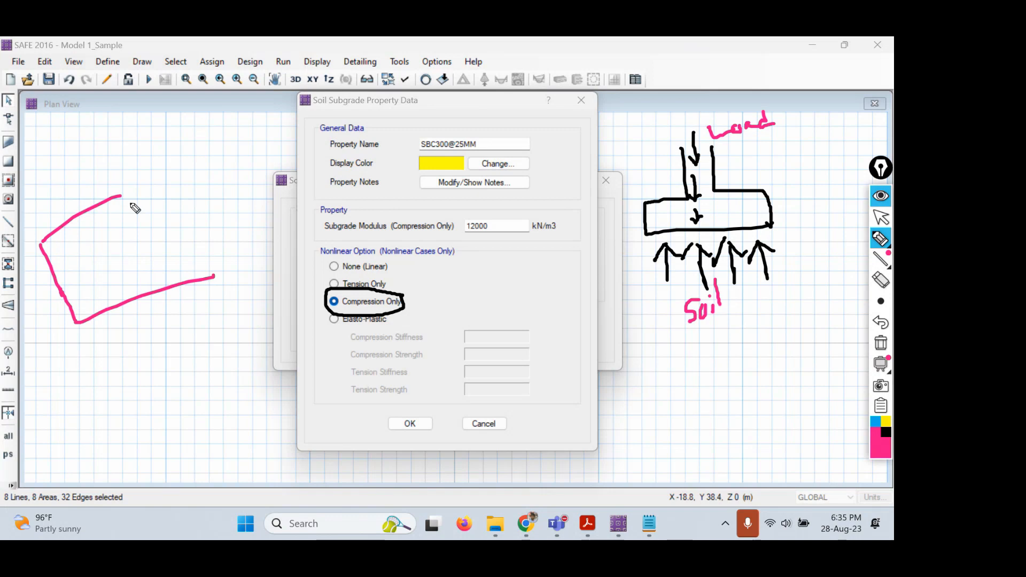
mouse_move(121, 195)
left_mouse_down()
mouse_move(176, 188)
mouse_move(214, 278)
left_mouse_up()
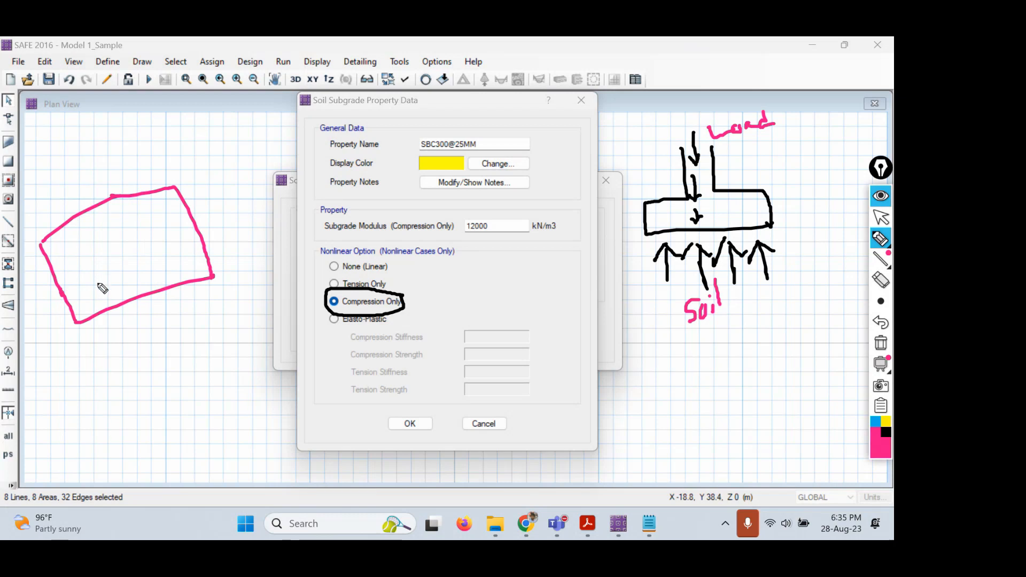
Mark off and hatch the four corner areas of the pink outline
mouse_move(68, 224)
left_mouse_down()
mouse_move(77, 258)
mouse_move(47, 262)
mouse_move(49, 244)
mouse_move(74, 256)
left_mouse_up()
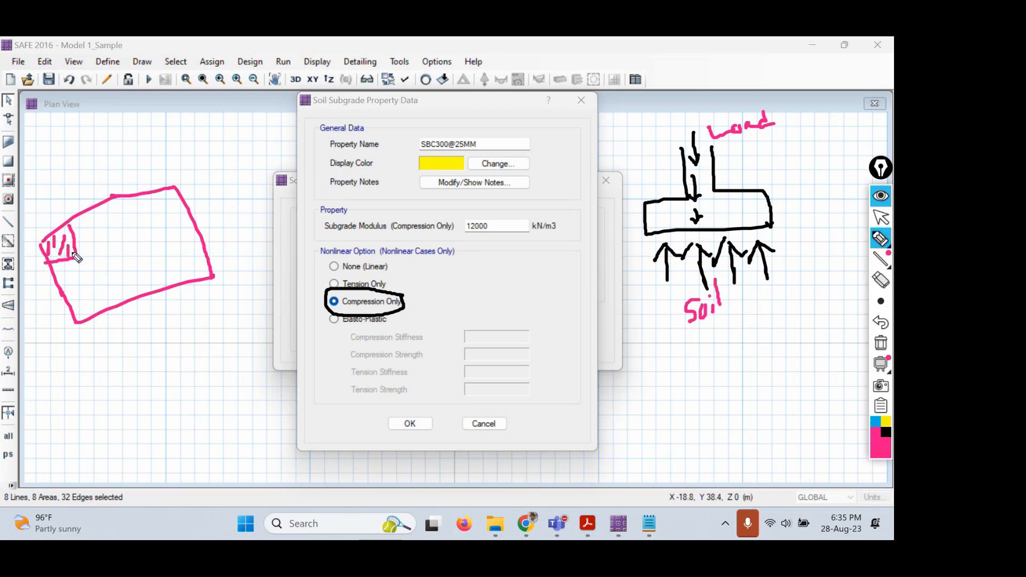
left_click_drag(147, 197, 194, 219)
mouse_move(167, 187)
left_mouse_down()
mouse_move(155, 214)
mouse_move(169, 218)
left_mouse_up()
left_click_drag(178, 210, 160, 218)
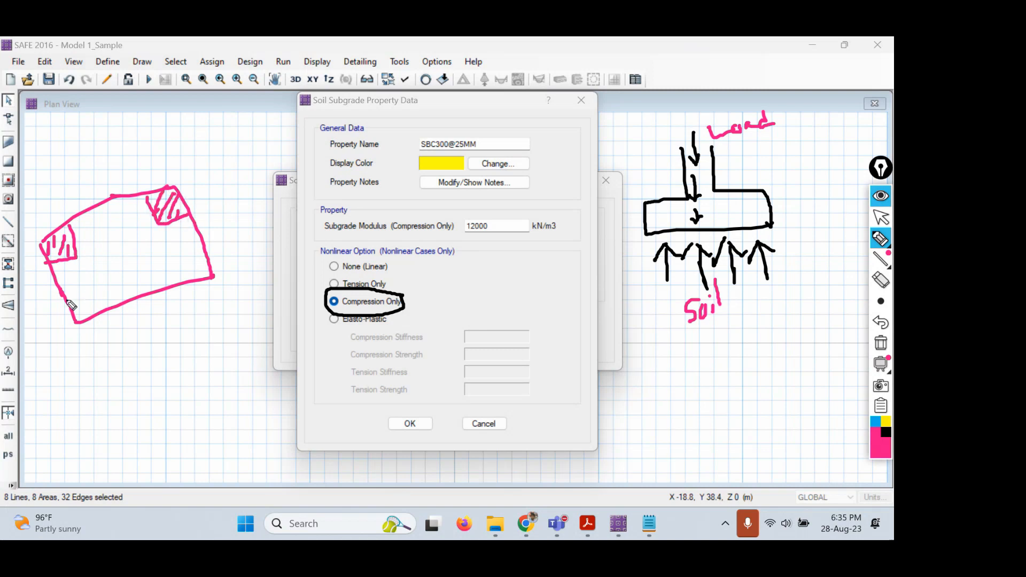
mouse_move(67, 299)
left_mouse_down()
mouse_move(96, 314)
mouse_move(76, 312)
mouse_move(83, 320)
left_mouse_up()
mouse_move(207, 253)
left_mouse_down()
mouse_move(171, 265)
mouse_move(174, 283)
mouse_move(166, 274)
mouse_move(195, 271)
left_mouse_up()
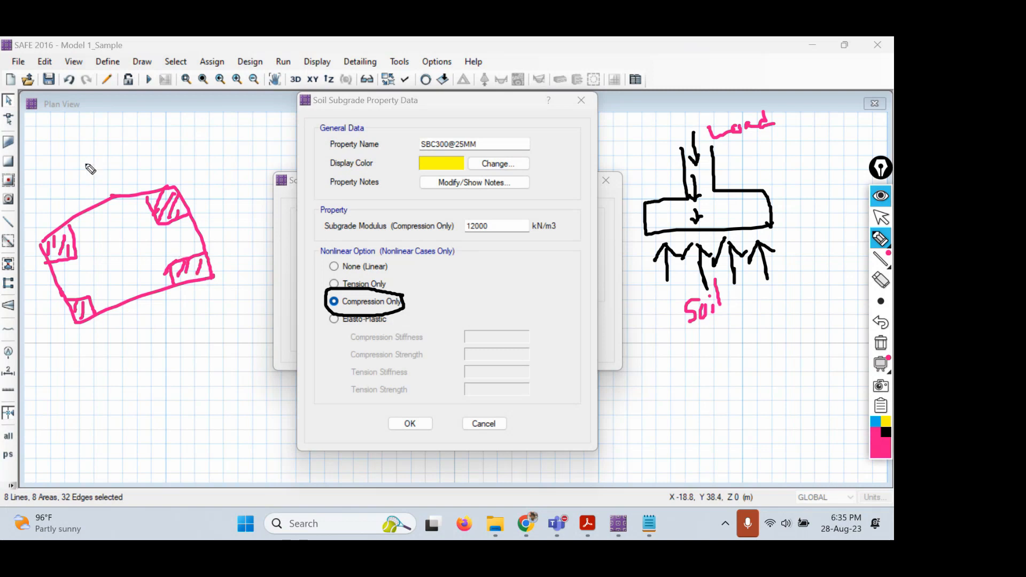
Draw a downward arrow onto the middle of the pink outline and circle its hatched corners
mouse_move(86, 163)
left_mouse_down()
mouse_move(114, 257)
mouse_move(124, 248)
left_mouse_up()
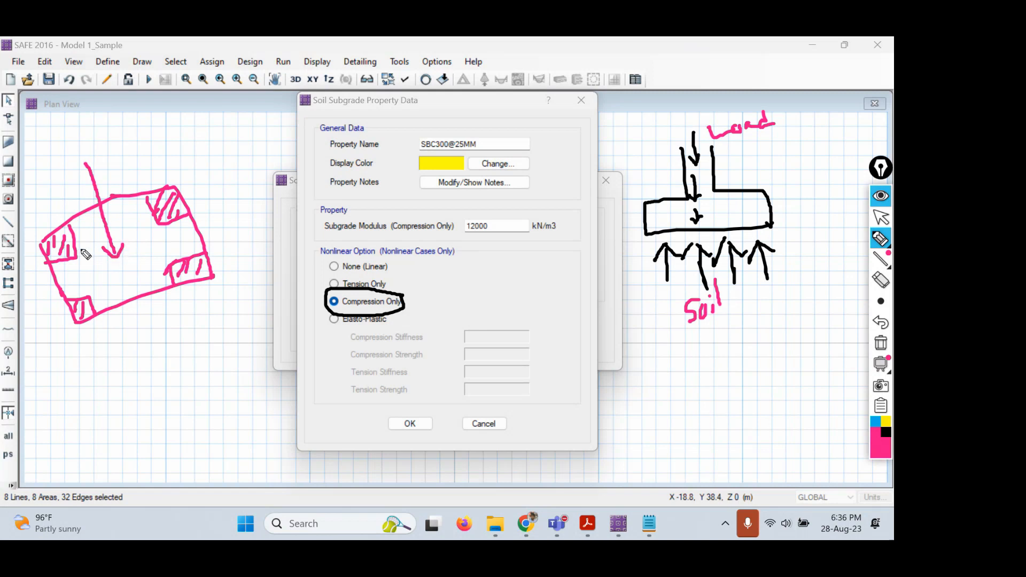
mouse_move(60, 231)
left_mouse_down()
mouse_move(42, 251)
mouse_move(54, 263)
mouse_move(75, 241)
left_mouse_up()
mouse_move(87, 306)
left_mouse_down()
mouse_move(69, 320)
mouse_move(95, 307)
left_mouse_up()
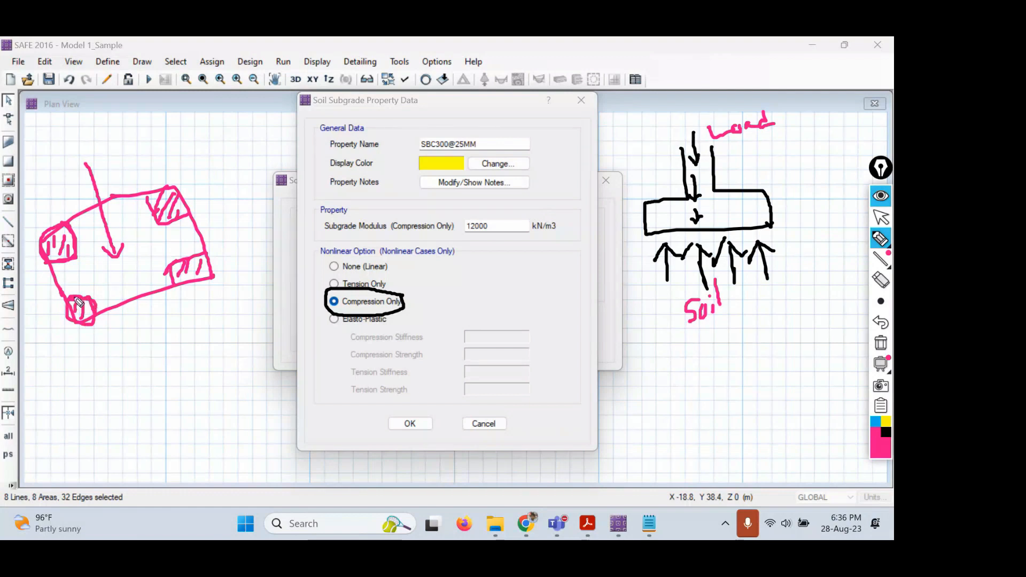
mouse_move(171, 193)
left_mouse_down()
mouse_move(150, 201)
mouse_move(202, 229)
mouse_move(184, 209)
left_mouse_up()
Circle the remaining hatched corner and draw pairs of pink lines pulling outward from all four corners
mouse_move(196, 266)
left_mouse_down()
mouse_move(196, 257)
mouse_move(205, 283)
mouse_move(187, 288)
mouse_move(220, 301)
mouse_move(222, 335)
left_mouse_up()
left_click_drag(80, 324, 95, 369)
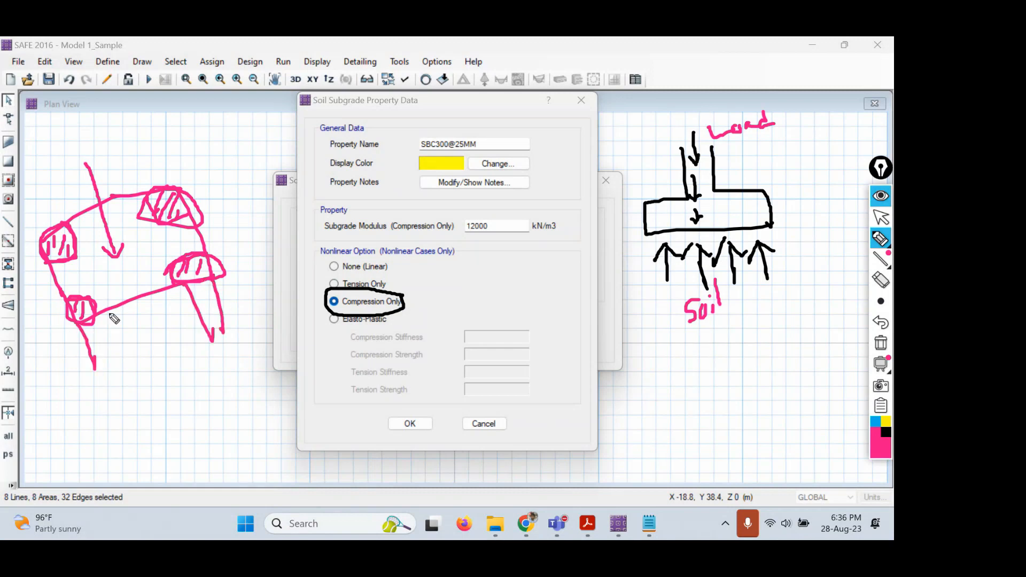
left_click_drag(110, 312, 118, 359)
left_click_drag(177, 188, 204, 160)
left_click_drag(203, 215, 239, 172)
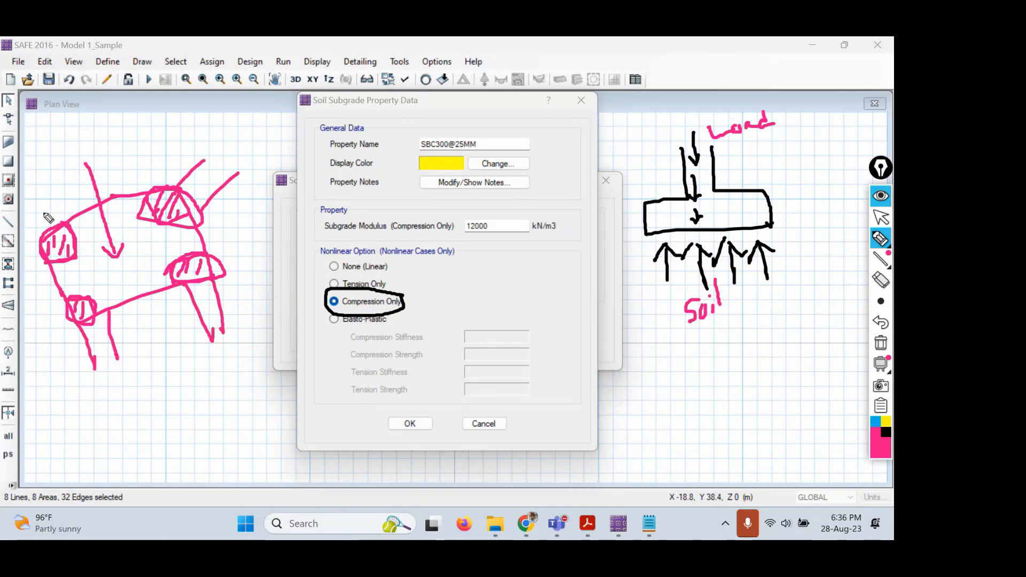
left_click_drag(61, 221, 1, 188)
left_click_drag(39, 247, 1, 218)
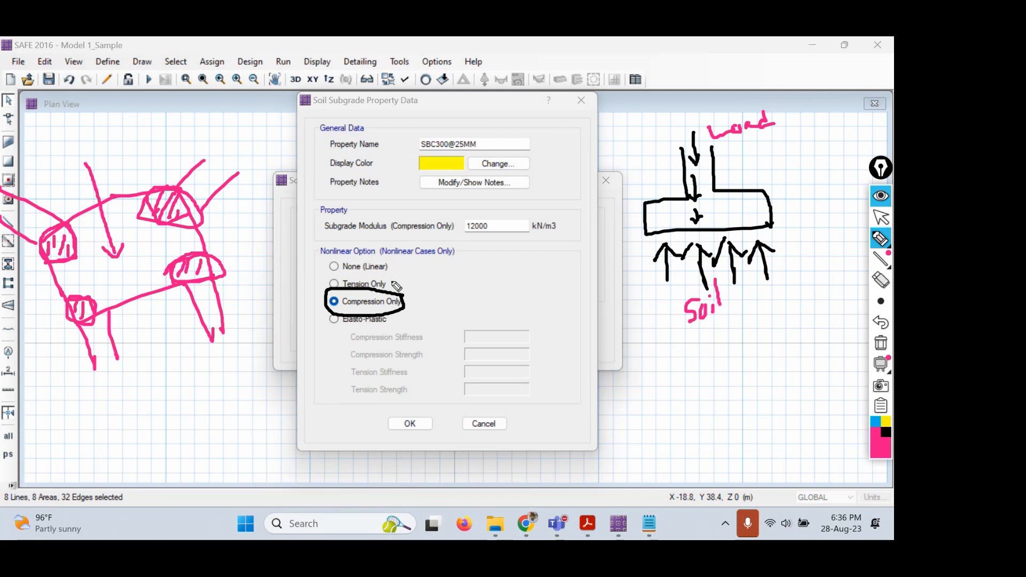
Mark the Tension Only and Elasto-Plastic options in pink, and write P below the outline sketch with a leader line from Elasto-Plastic
mouse_move(405, 286)
left_mouse_down()
mouse_move(324, 282)
mouse_move(405, 287)
left_mouse_up()
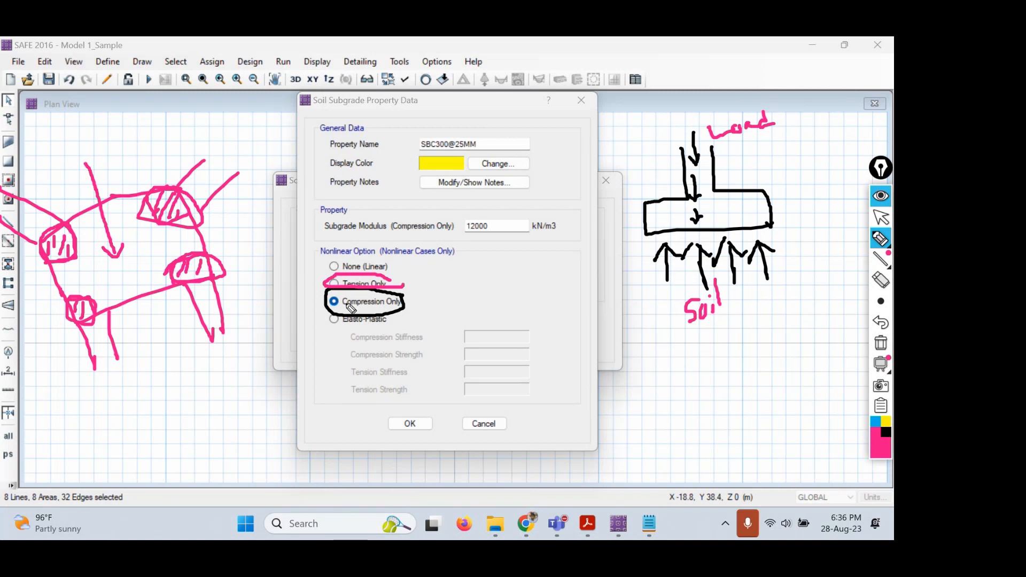
mouse_move(398, 319)
left_mouse_down()
mouse_move(324, 334)
mouse_move(402, 328)
left_mouse_up()
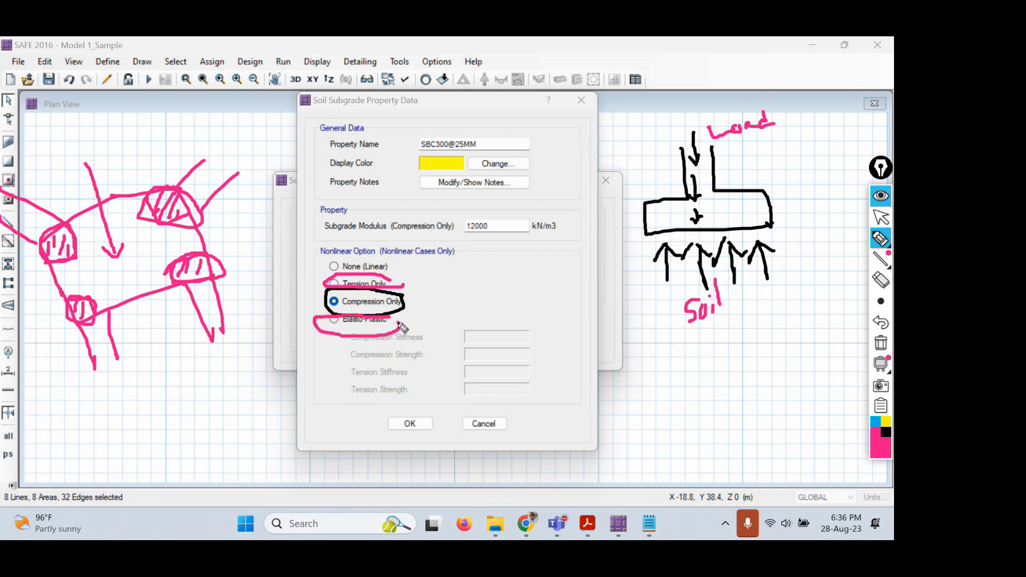
left_click_drag(329, 335, 282, 366)
mouse_move(150, 391)
left_mouse_down()
mouse_move(156, 416)
mouse_move(169, 384)
mouse_move(153, 399)
left_mouse_up()
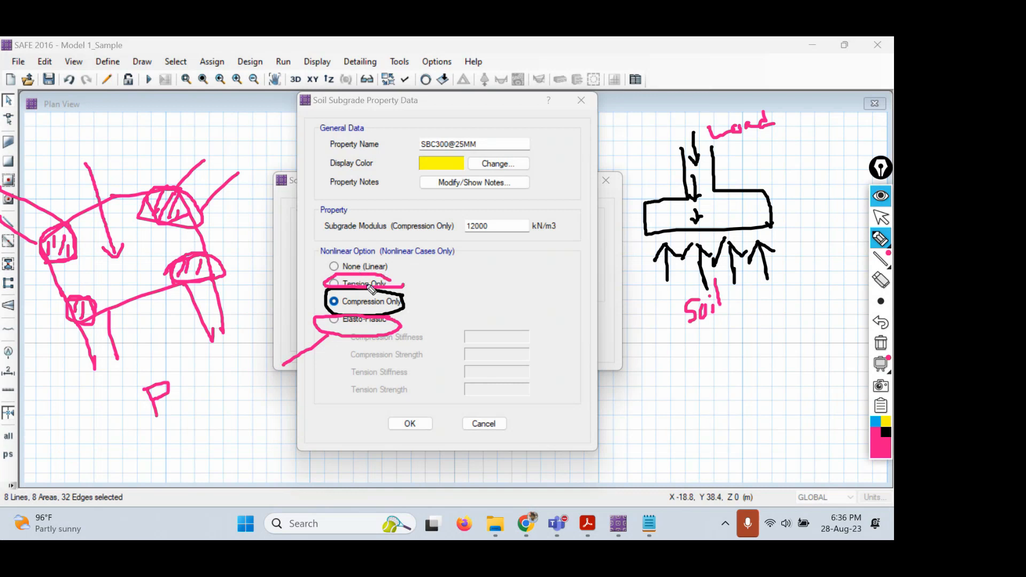
Circle the None (Linear) option in blue and sketch a vertical and a horizontal crossed-out arrow below the Soil label
left_click(875, 422)
mouse_move(374, 253)
left_mouse_down()
mouse_move(295, 256)
mouse_move(380, 260)
left_mouse_up()
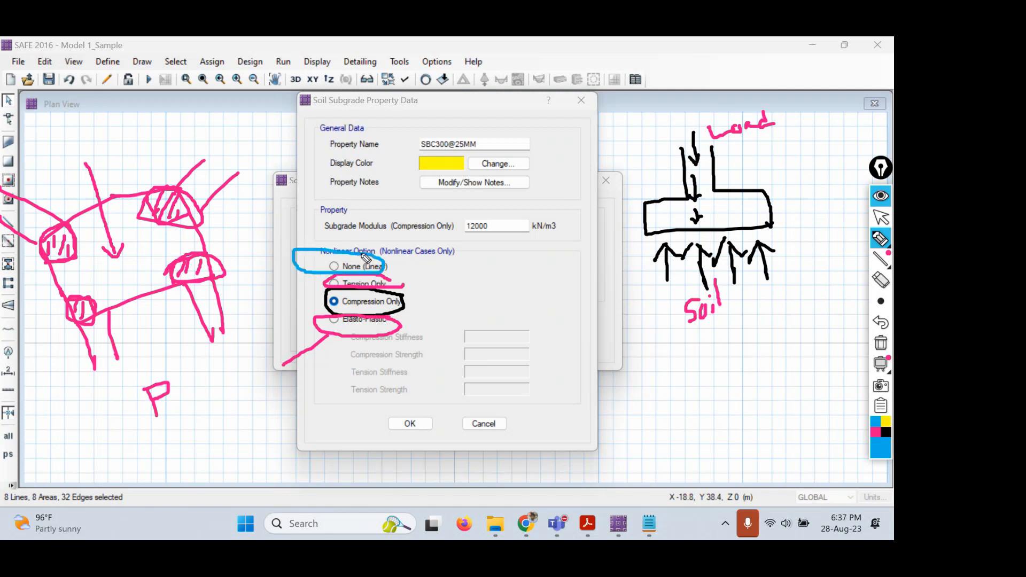
mouse_move(657, 344)
left_mouse_down()
mouse_move(659, 401)
mouse_move(634, 367)
mouse_move(738, 374)
mouse_move(727, 390)
left_mouse_up()
left_click_drag(719, 345, 688, 392)
left_click_drag(688, 355, 730, 397)
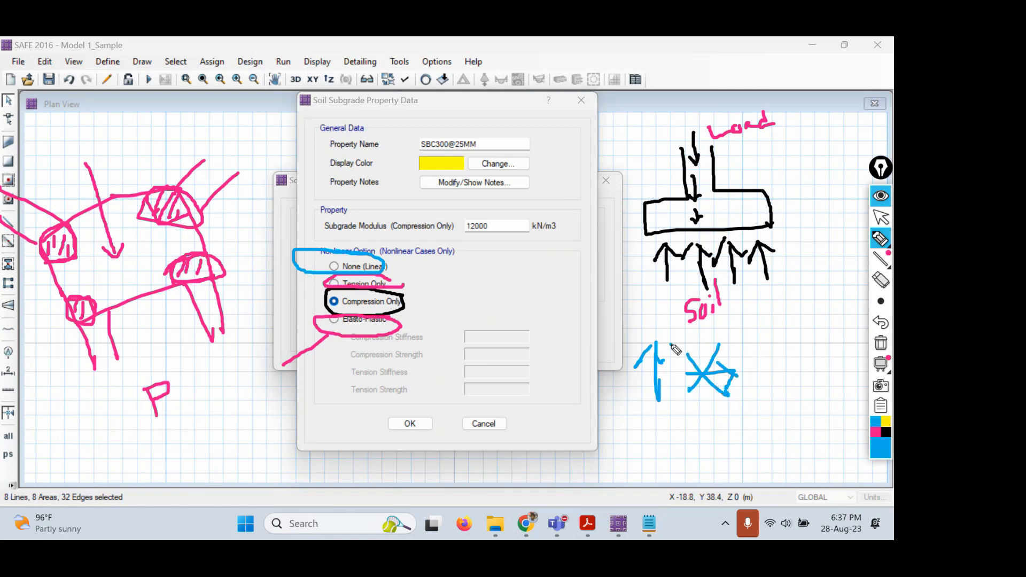
left_click_drag(670, 343, 632, 389)
left_click_drag(637, 368, 662, 401)
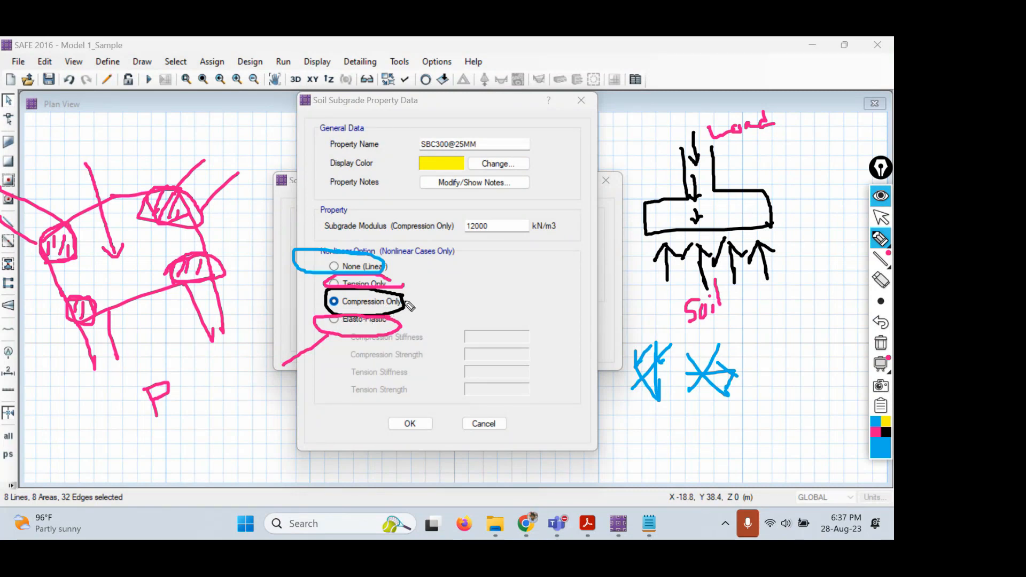
Put a blue tick beside the Compression Only option and clear all the annotations
left_click_drag(406, 304, 442, 288)
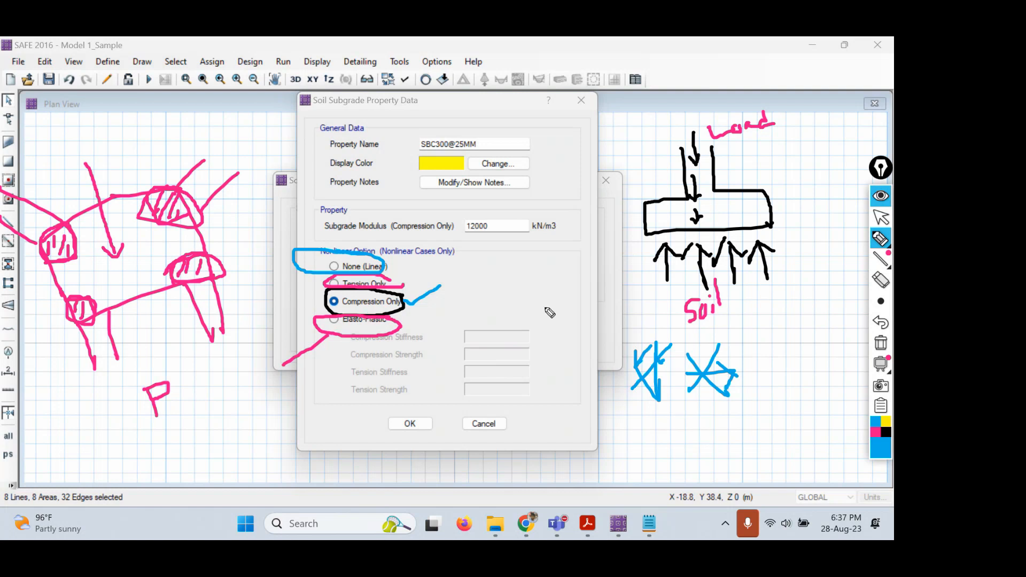
left_click(881, 301)
left_click(881, 342)
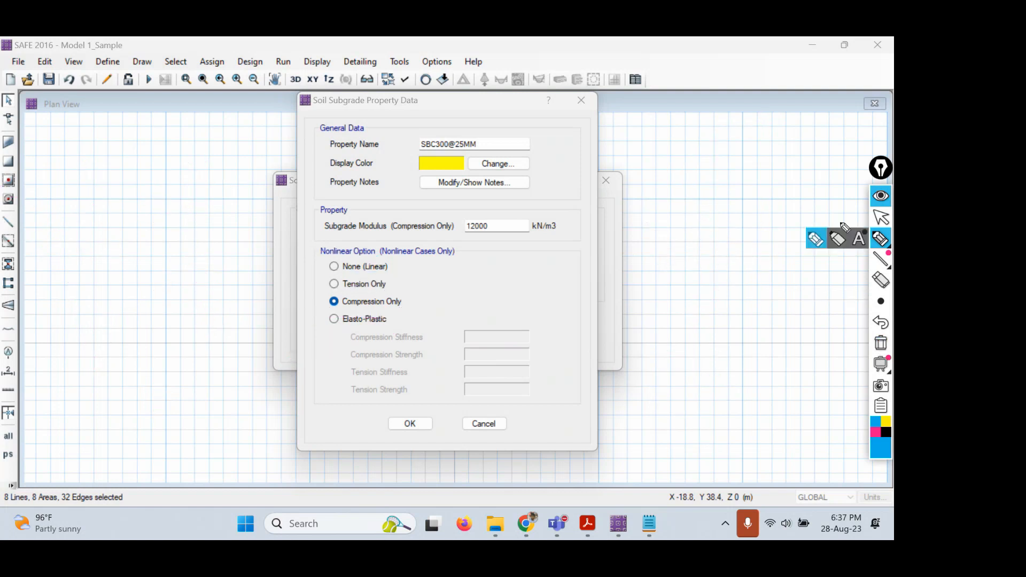
Return to normal pointer mode, keep Compression Only as the nonlinear option, and save the soil subgrade property
left_click(880, 218)
double_click(480, 225)
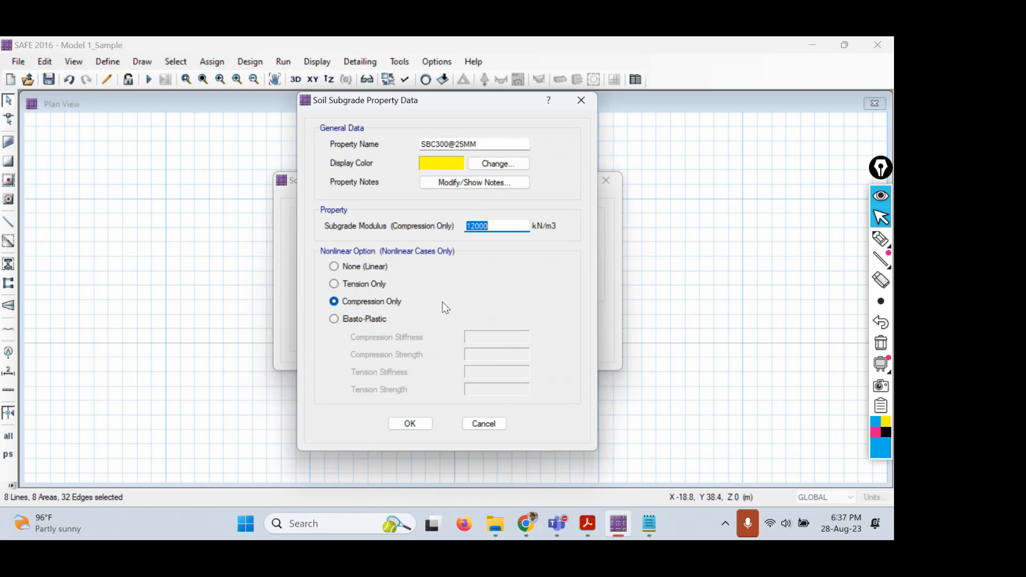
left_click(379, 303)
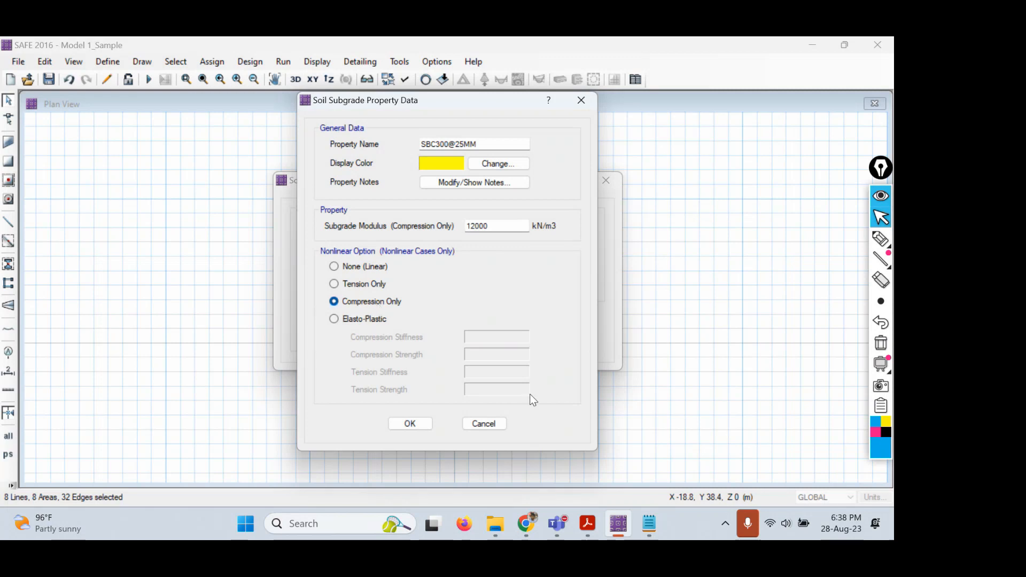
left_click(409, 424)
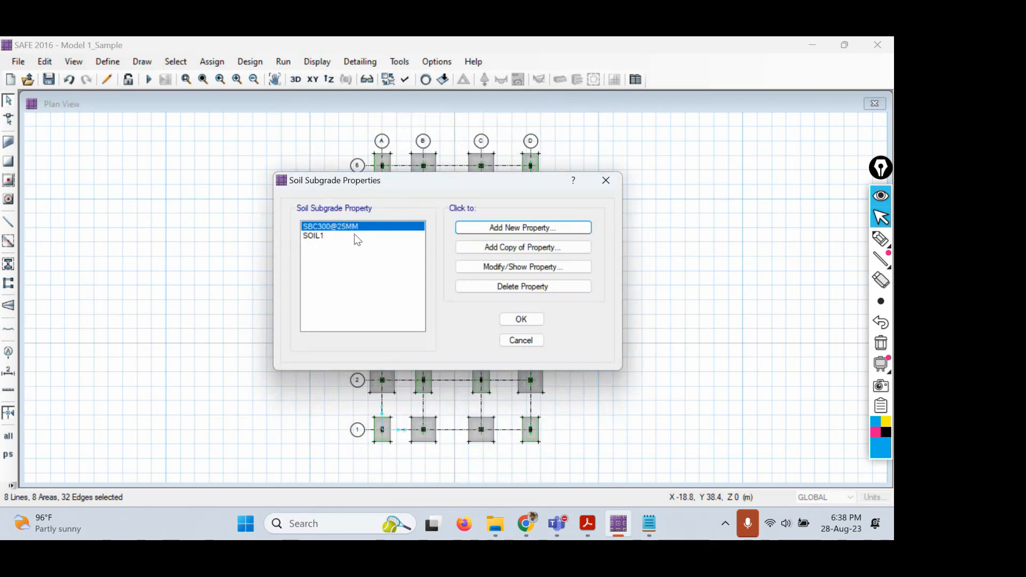
Delete the SOIL1 soil subgrade property and accept the property list with only SBC300@25MM
left_click(313, 237)
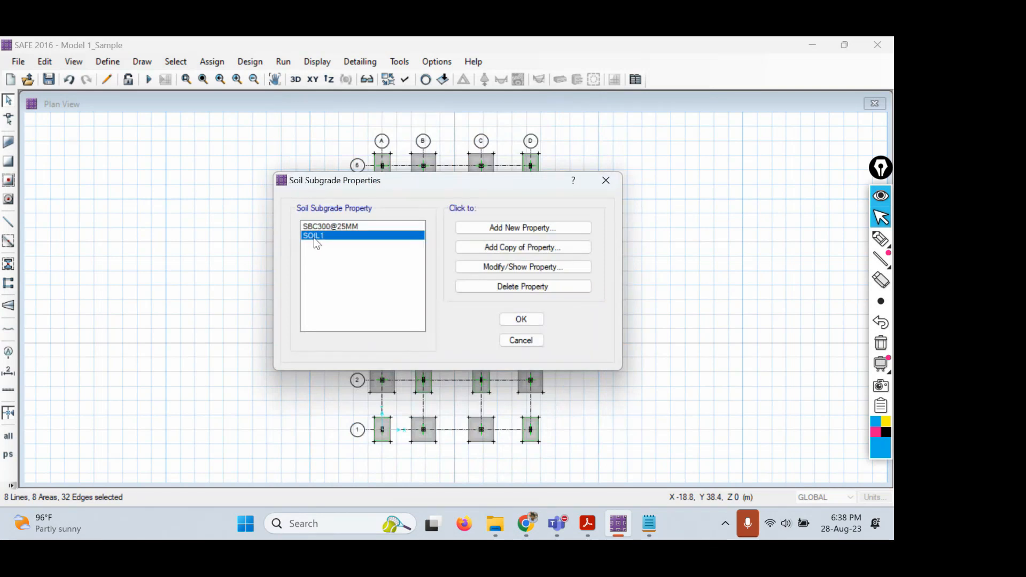
left_click(524, 287)
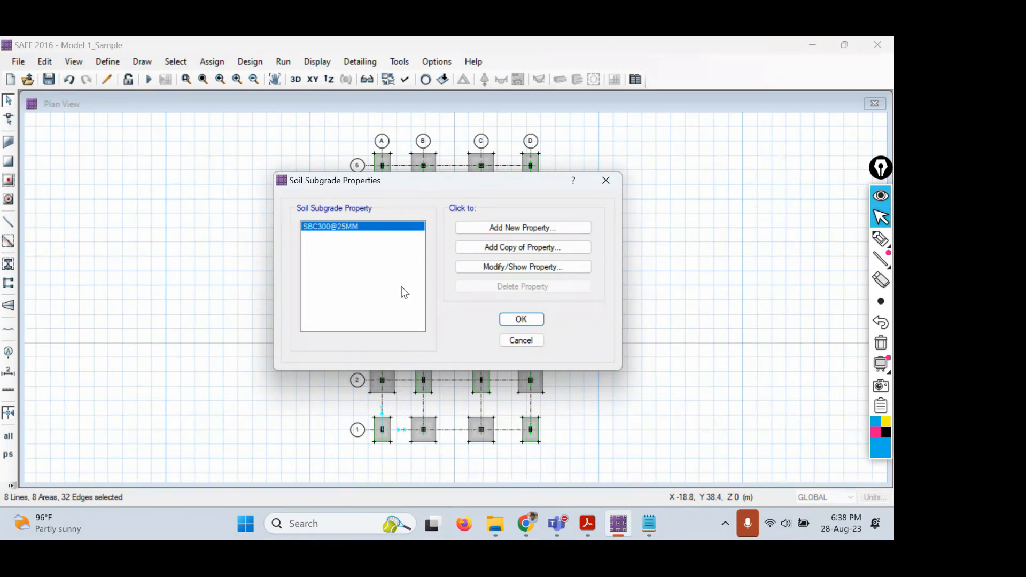
left_click(521, 319)
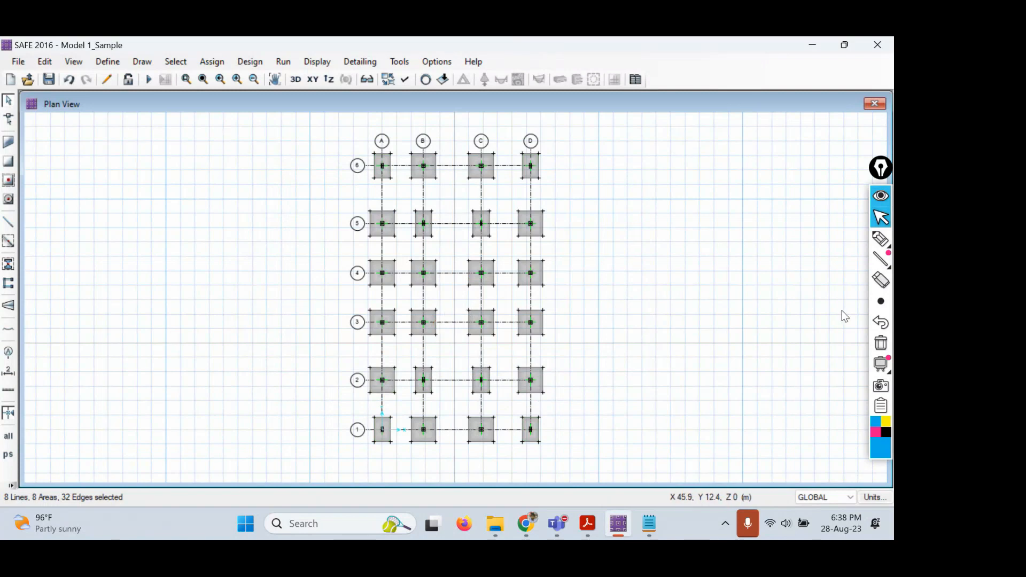
Write 12000 in blue beside the plan, and circle the footing at grid D-1 and the whole group of footings
mouse_move(881, 239)
left_click(816, 239)
mouse_move(662, 230)
left_mouse_down()
mouse_move(670, 254)
mouse_move(727, 238)
mouse_move(730, 215)
mouse_move(800, 218)
mouse_move(796, 206)
left_mouse_up()
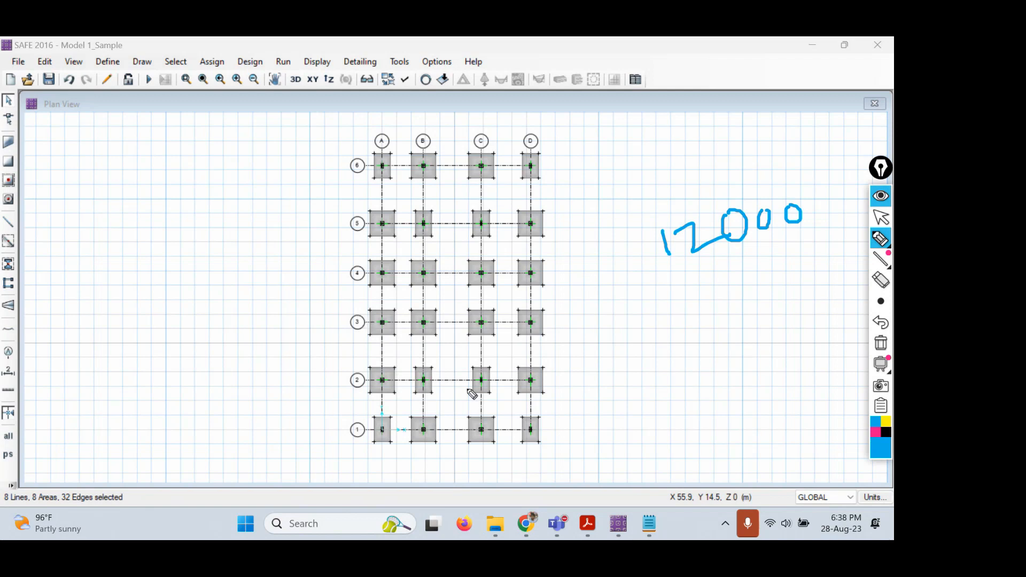
mouse_move(538, 410)
left_mouse_down()
mouse_move(538, 443)
mouse_move(547, 410)
left_mouse_up()
mouse_move(599, 114)
left_mouse_down()
mouse_move(393, 144)
mouse_move(434, 441)
mouse_move(587, 160)
mouse_move(546, 127)
left_mouse_up()
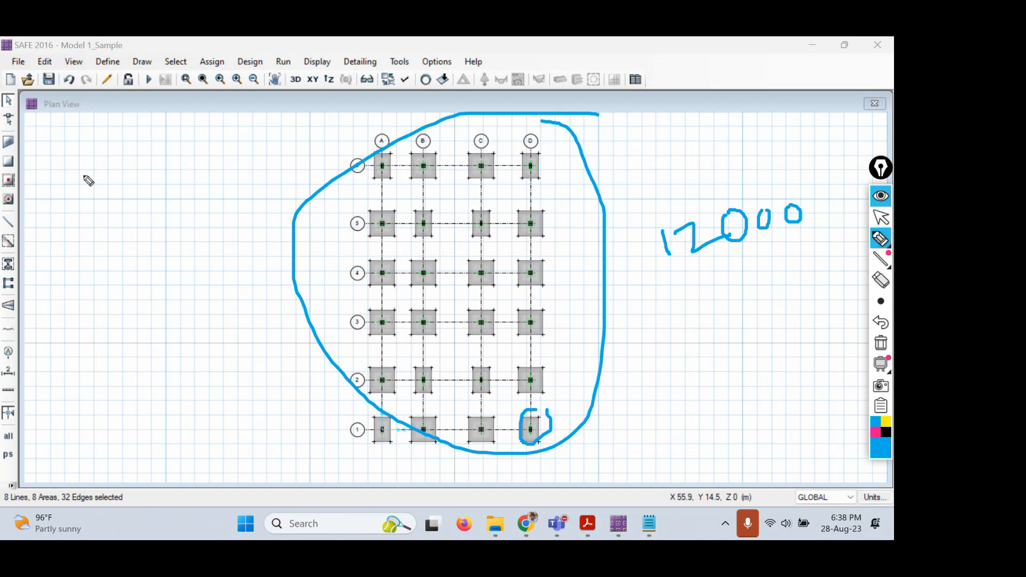
Sketch a column stub on a footing beside the plan, with soil hatching beneath the footing base
left_click_drag(96, 149, 112, 224)
left_click_drag(141, 144, 158, 206)
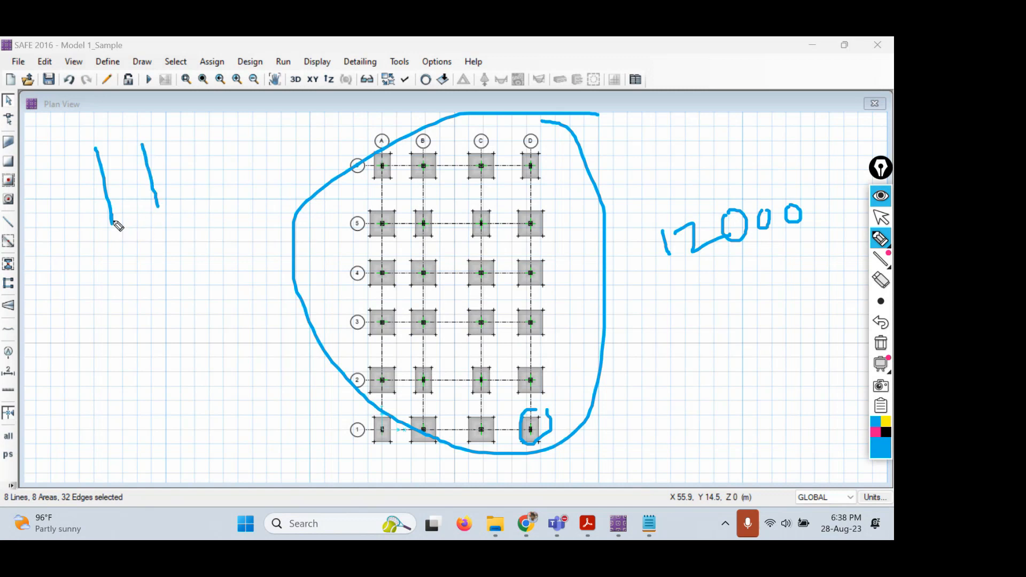
mouse_move(112, 222)
left_mouse_down()
mouse_move(48, 235)
mouse_move(51, 280)
mouse_move(244, 261)
left_mouse_up()
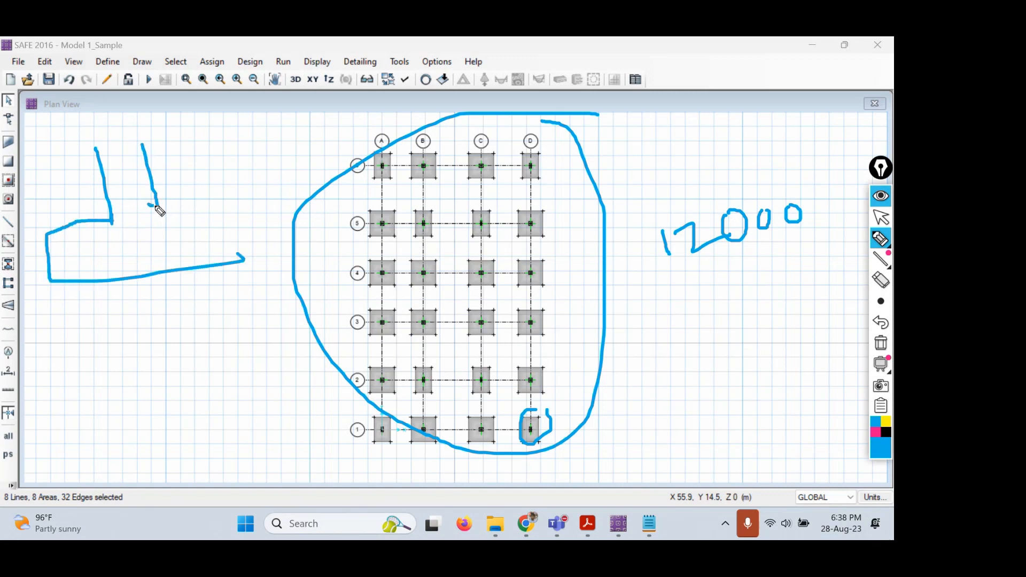
mouse_move(148, 205)
left_mouse_down()
mouse_move(227, 212)
mouse_move(227, 255)
left_mouse_up()
left_click_drag(67, 285, 86, 308)
left_click_drag(101, 293, 128, 302)
left_click_drag(138, 291, 146, 297)
mouse_move(155, 289)
left_mouse_down()
mouse_move(179, 305)
mouse_move(194, 299)
left_mouse_up()
mouse_move(217, 283)
left_mouse_down()
mouse_move(239, 300)
mouse_move(247, 287)
left_mouse_up()
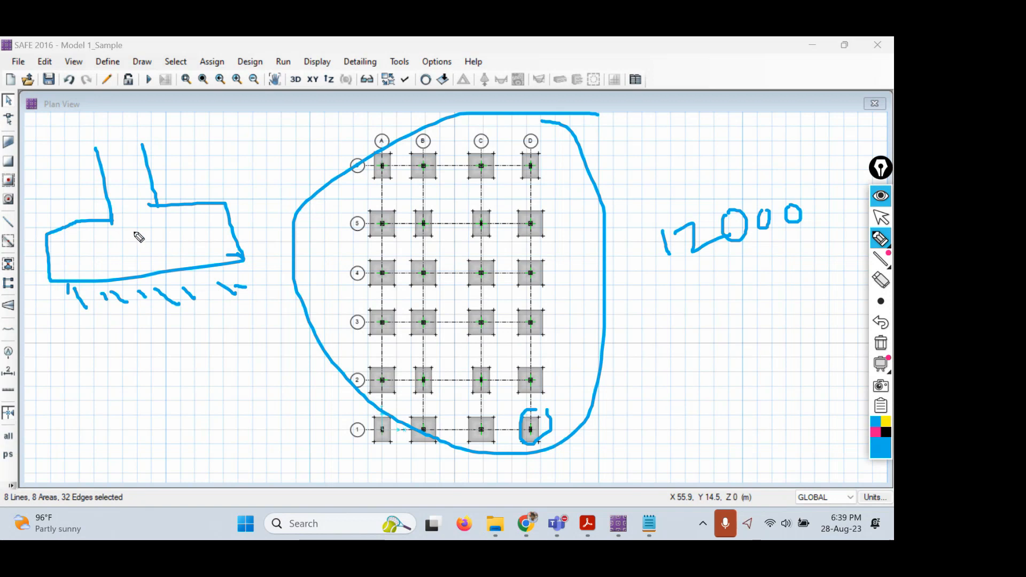
Add a downward arrow inside the sketched footing, retrace its outline, clear all annotations and return to normal pointer mode
left_click_drag(133, 229, 140, 243)
mouse_move(141, 244)
left_mouse_down()
mouse_move(148, 260)
mouse_move(152, 244)
mouse_move(164, 261)
left_mouse_up()
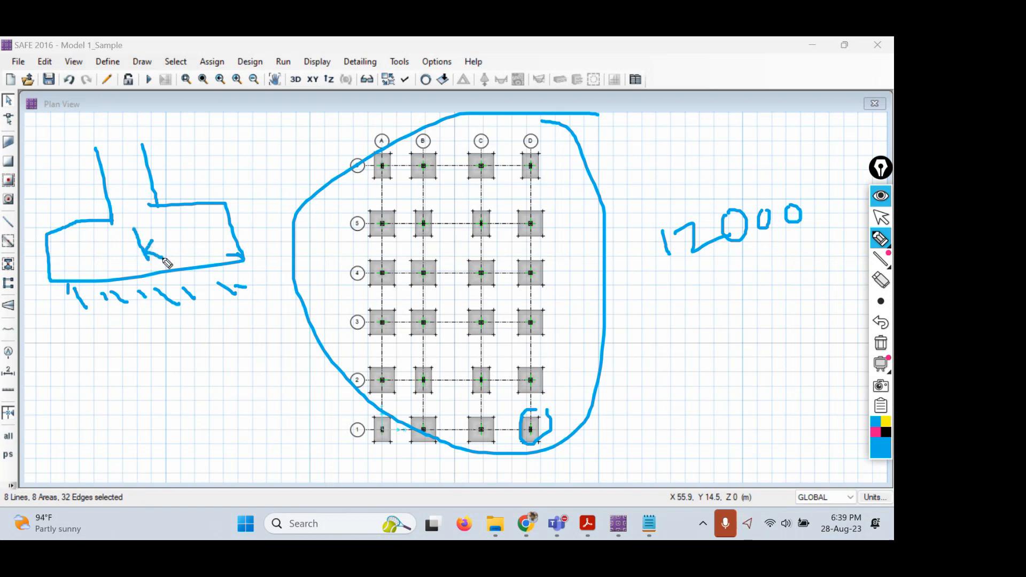
mouse_move(112, 220)
left_mouse_down()
mouse_move(241, 215)
mouse_move(252, 260)
mouse_move(127, 264)
mouse_move(53, 239)
mouse_move(212, 215)
left_mouse_up()
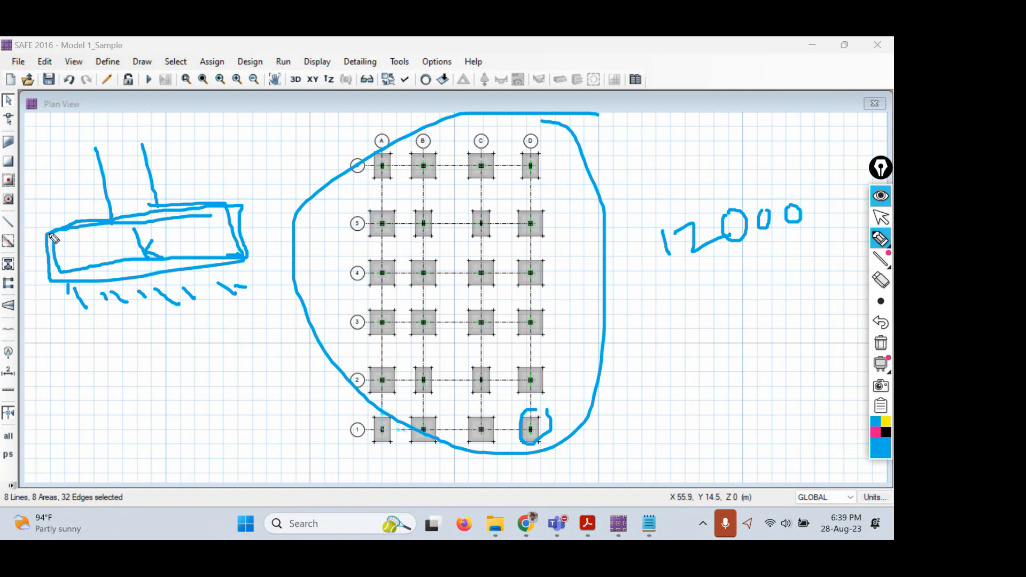
mouse_move(233, 275)
left_mouse_down()
mouse_move(243, 209)
mouse_move(52, 221)
left_mouse_up()
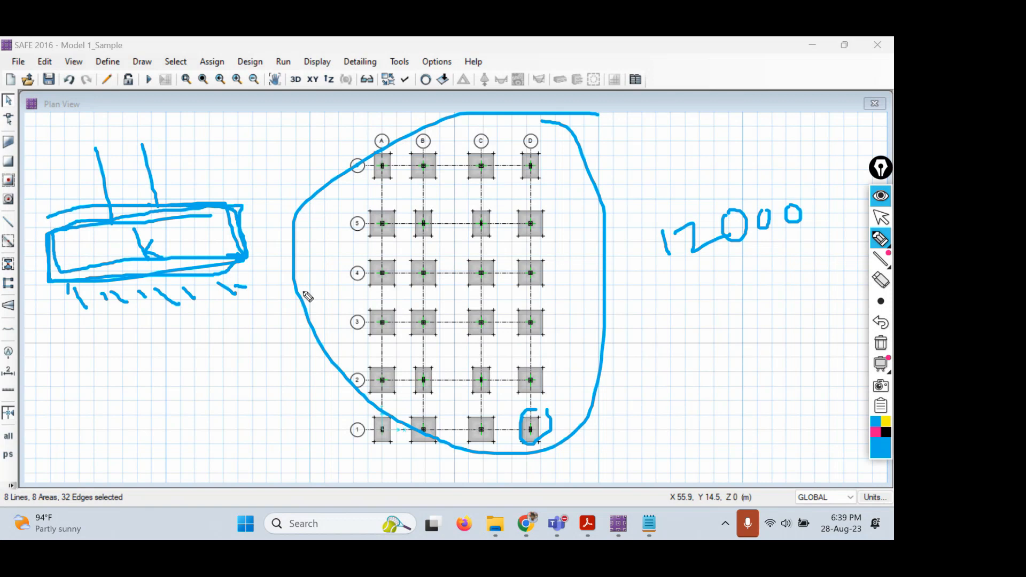
left_click(881, 343)
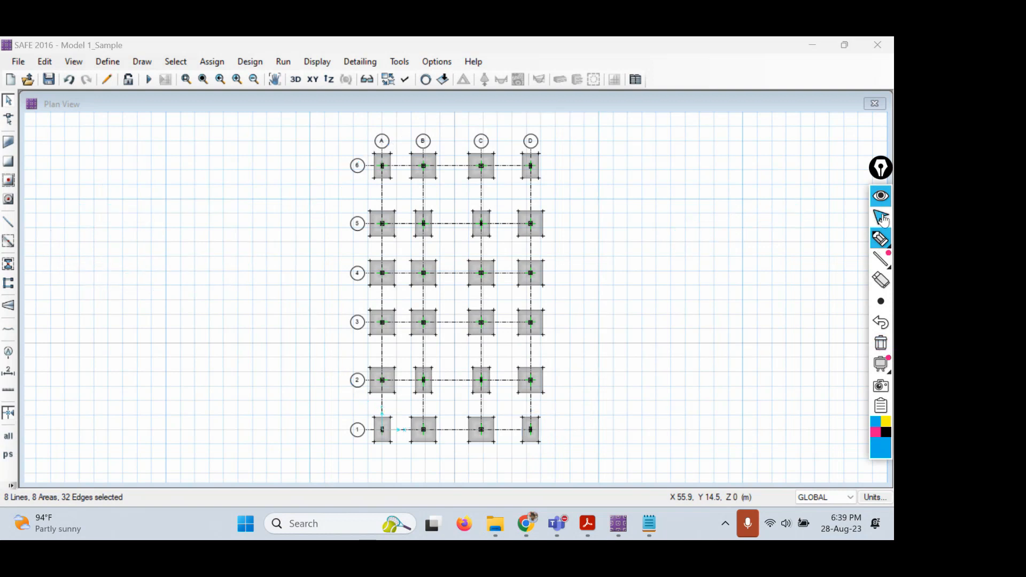
left_click(881, 216)
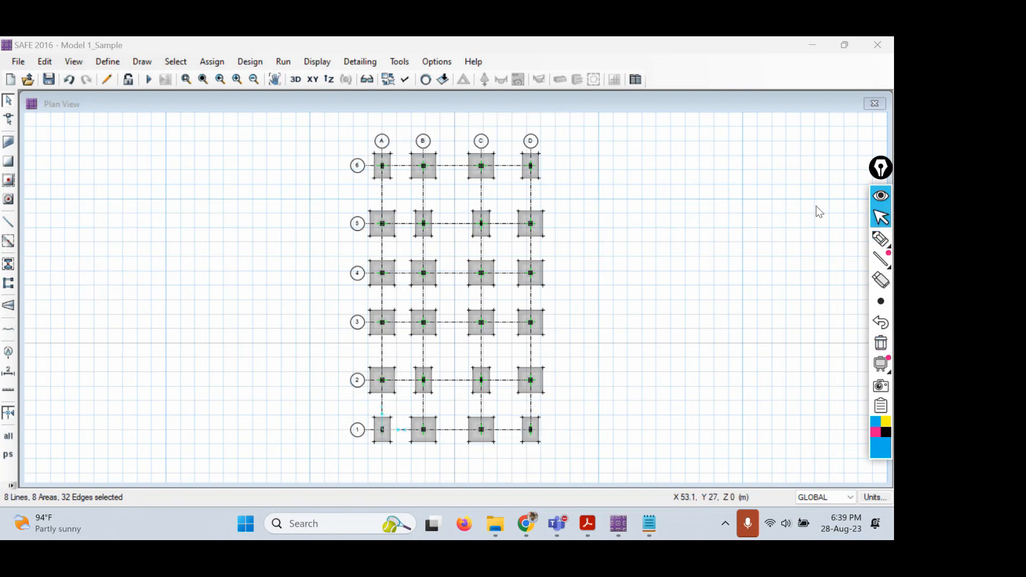
Select all footings by their slab properties F1_500_M20 and F2_400_M20
left_click(175, 61)
left_click(175, 62)
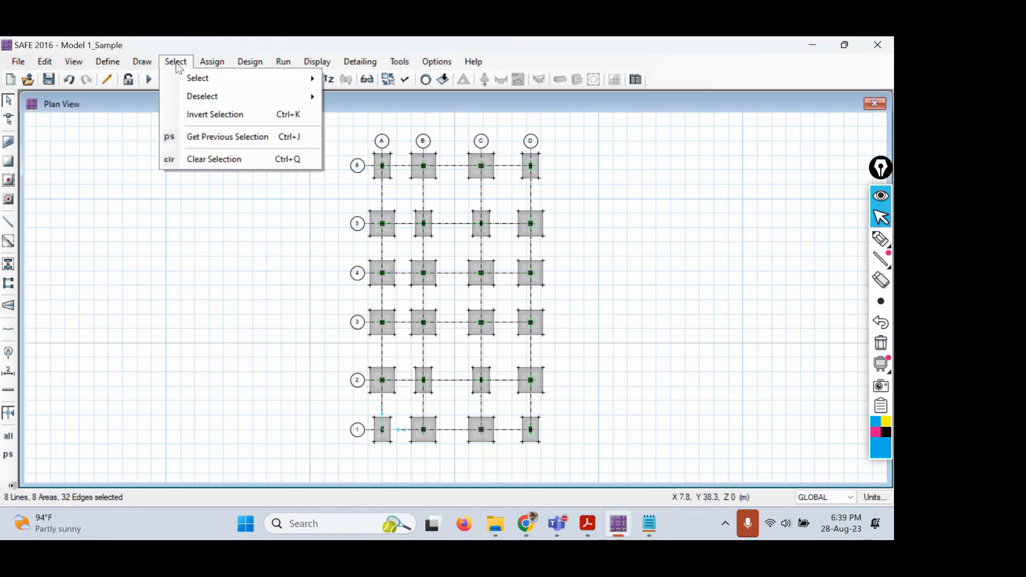
mouse_move(208, 77)
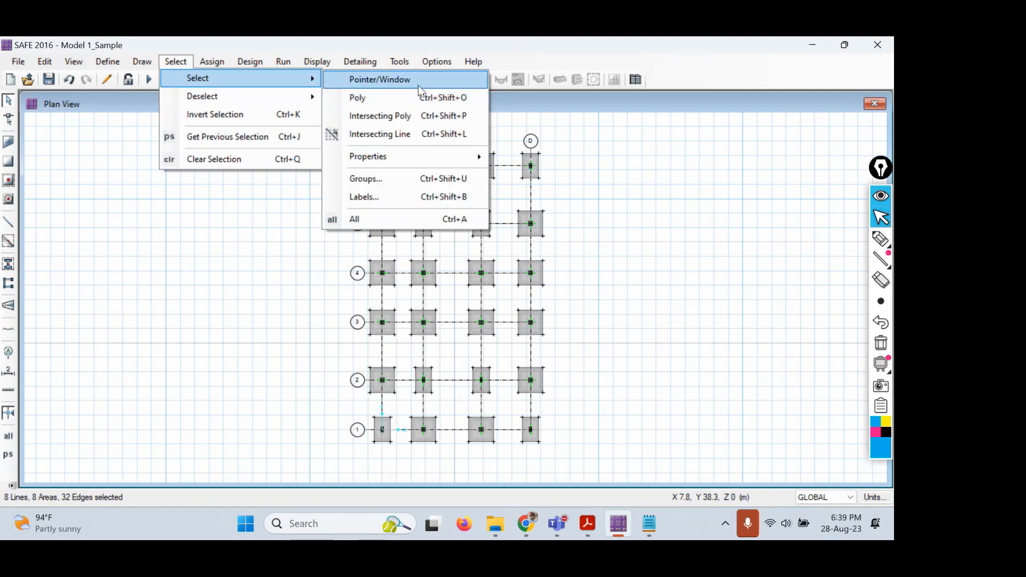
mouse_move(415, 152)
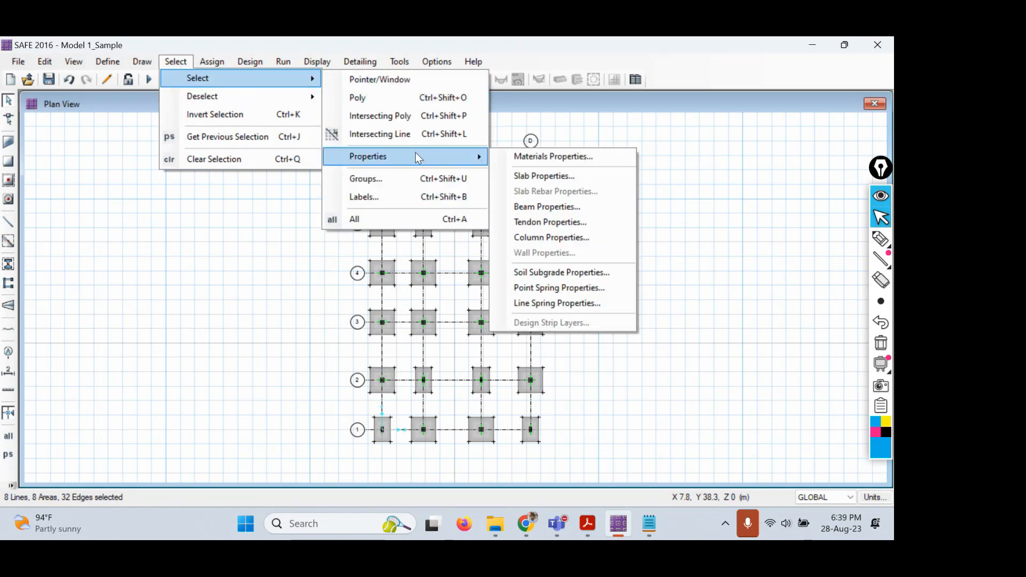
left_click(575, 177)
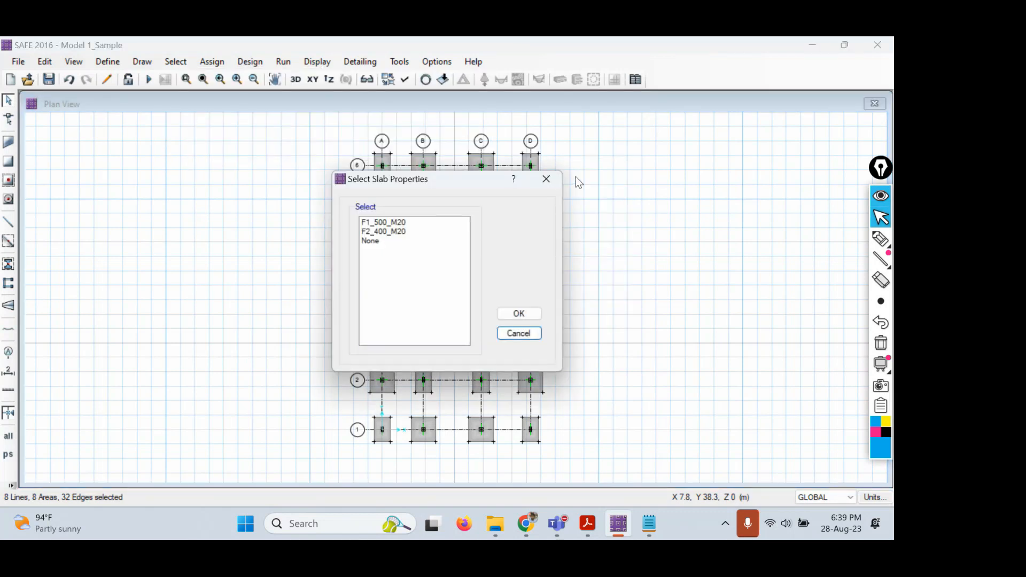
left_click(387, 222)
left_click(387, 231)
left_click(387, 221, "ctrl")
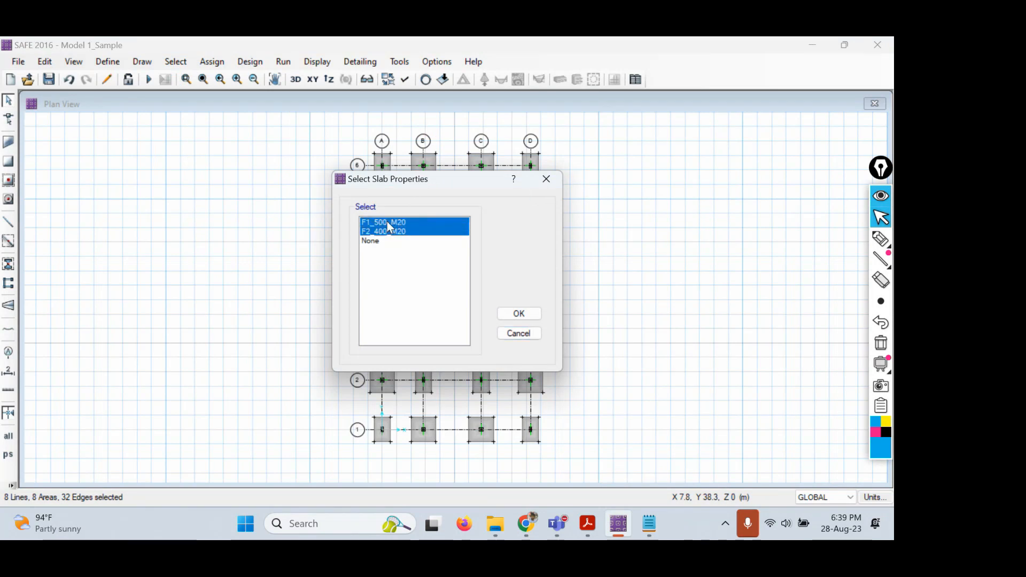
left_click(387, 221)
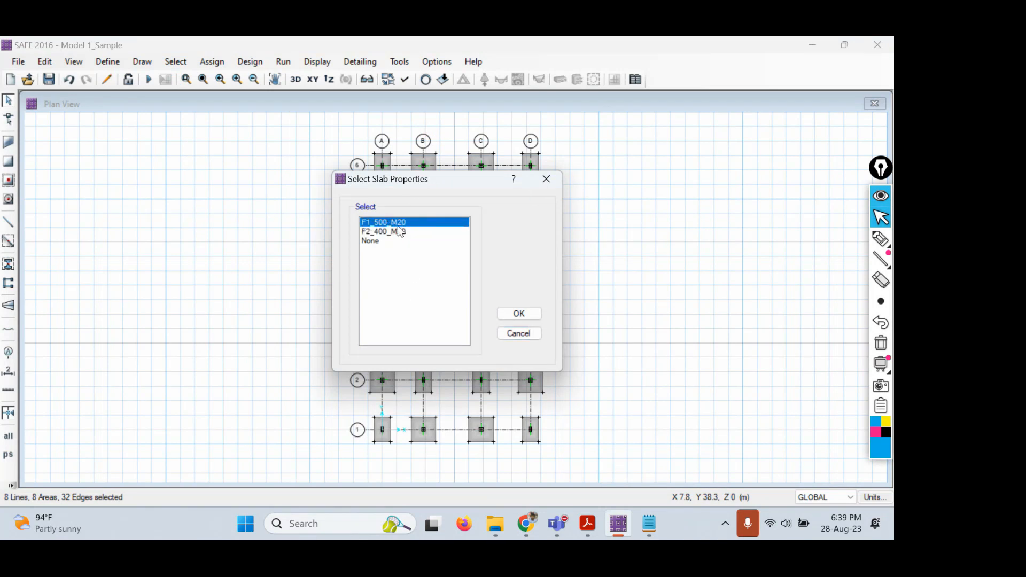
left_click(395, 233)
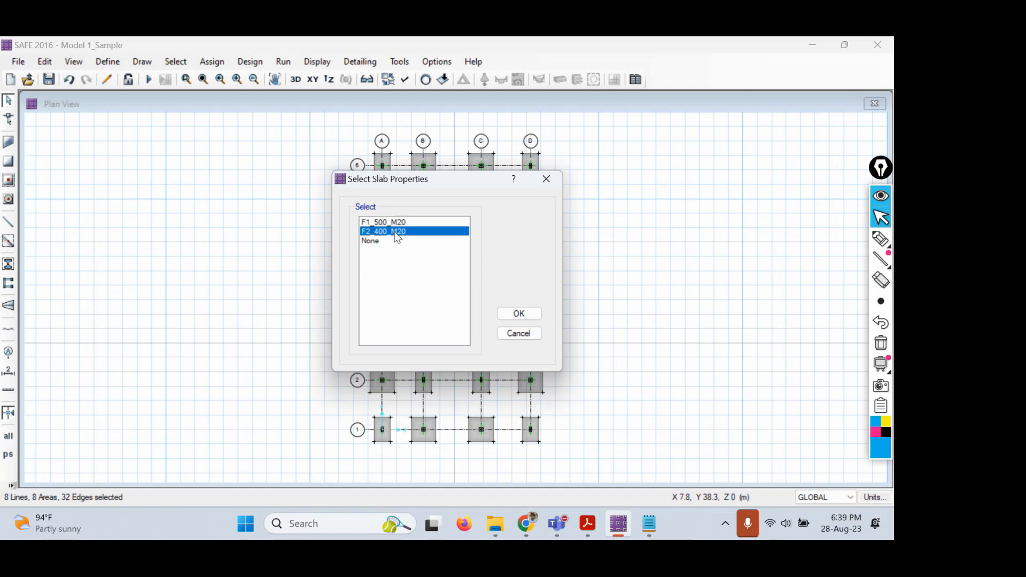
left_click(394, 223)
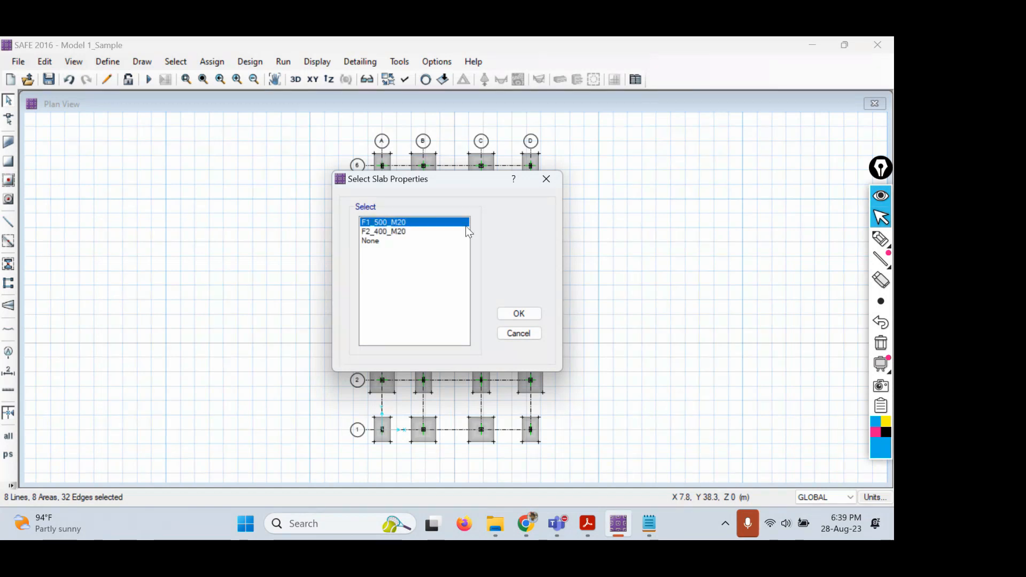
left_click(398, 233, "ctrl")
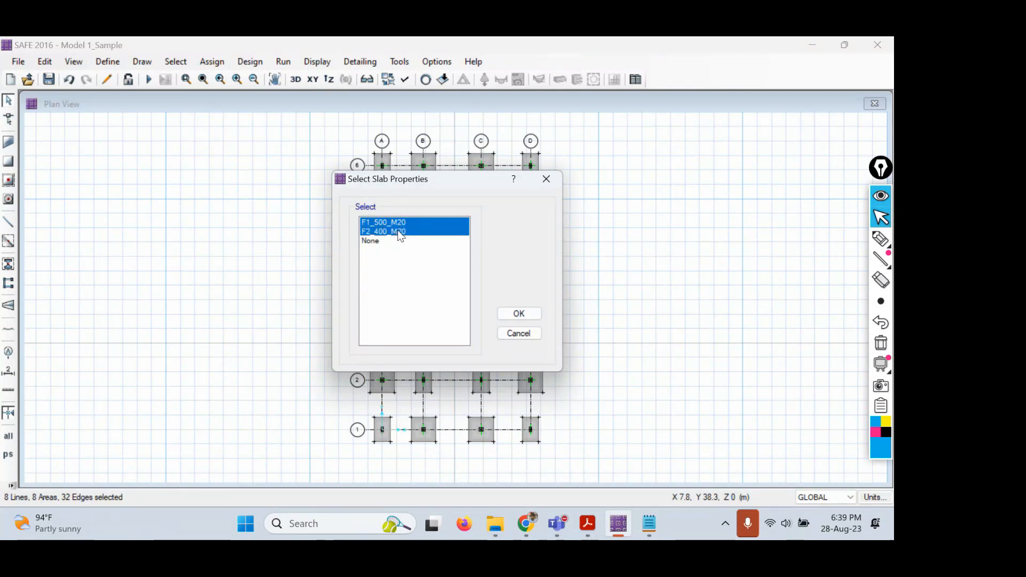
left_click(519, 313)
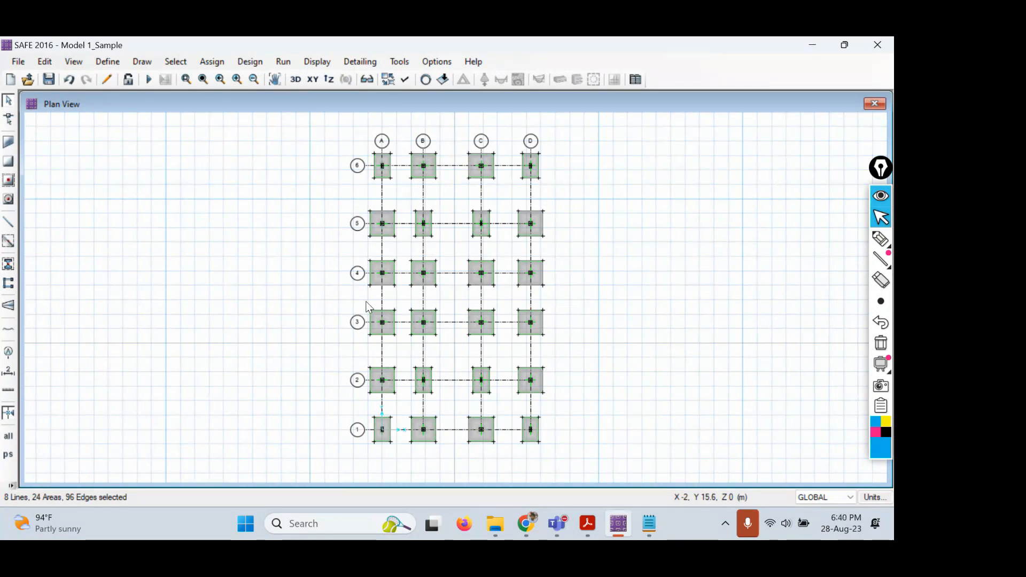
Assign the SBC300@25MM soil subgrade property to the selected footings
left_click(212, 63)
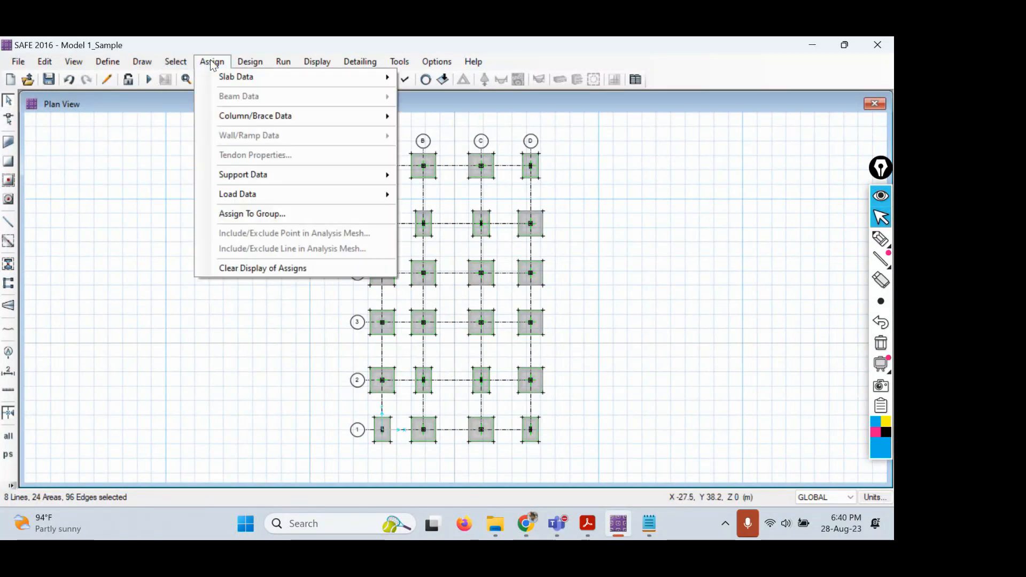
mouse_move(259, 175)
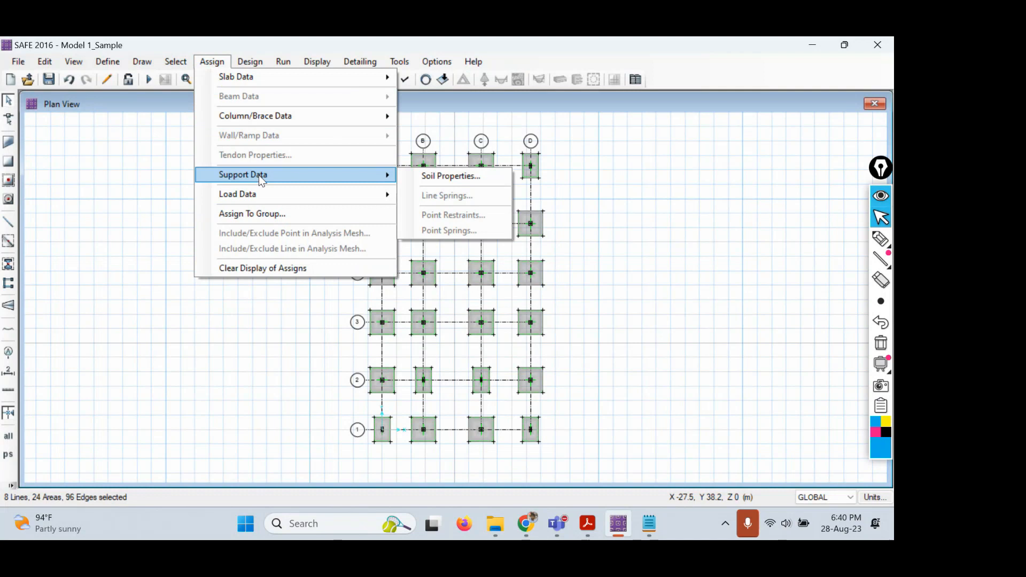
left_click(458, 176)
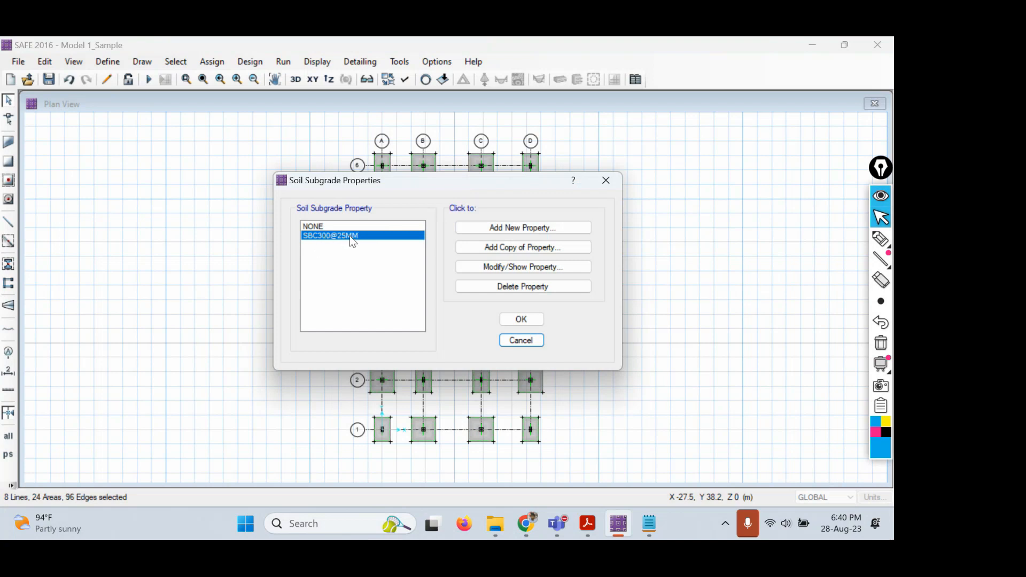
left_click(522, 319)
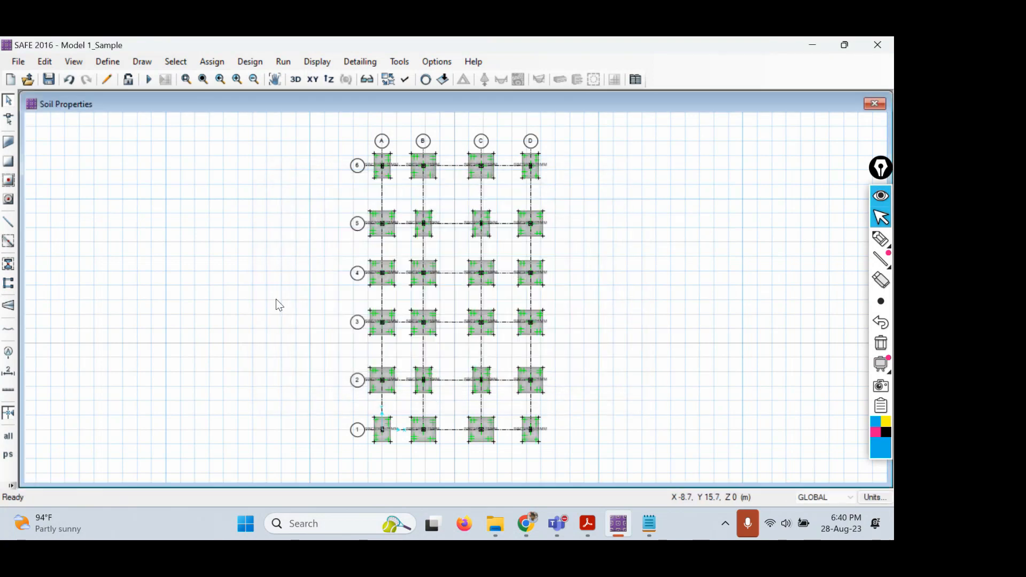
Examine the soil property labels on the individual footings across the plan
scroll(470, 191, "up", 5)
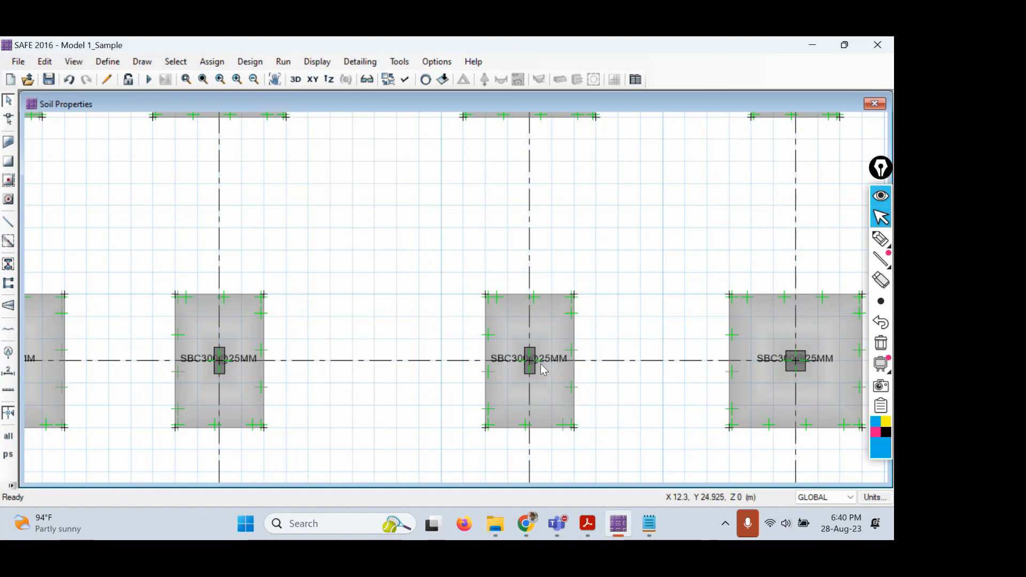
scroll(122, 369, "down", 1)
scroll(122, 368, "down", 1)
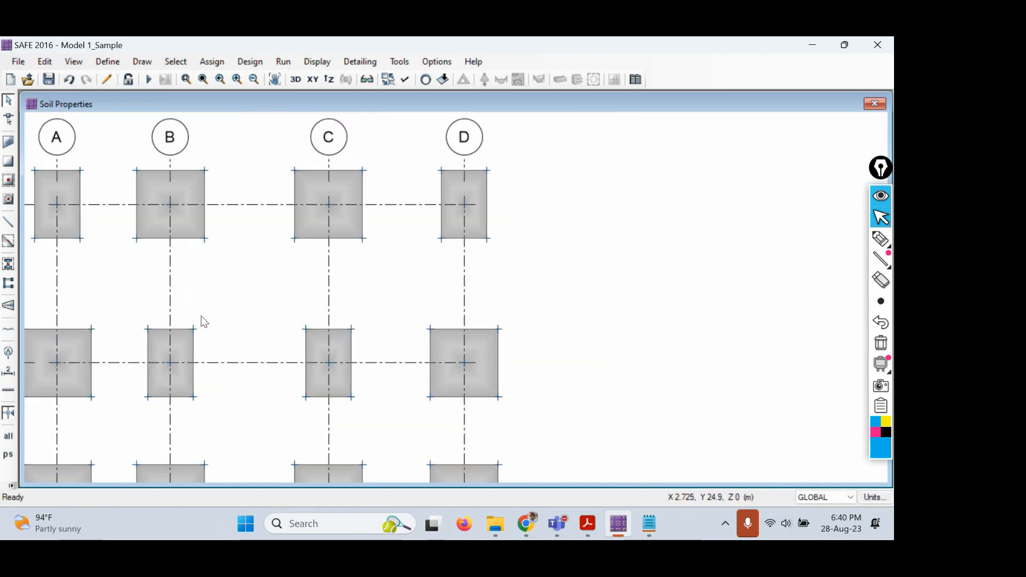
middle_click_drag(201, 321, 486, 245)
scroll(335, 342, "up", 3)
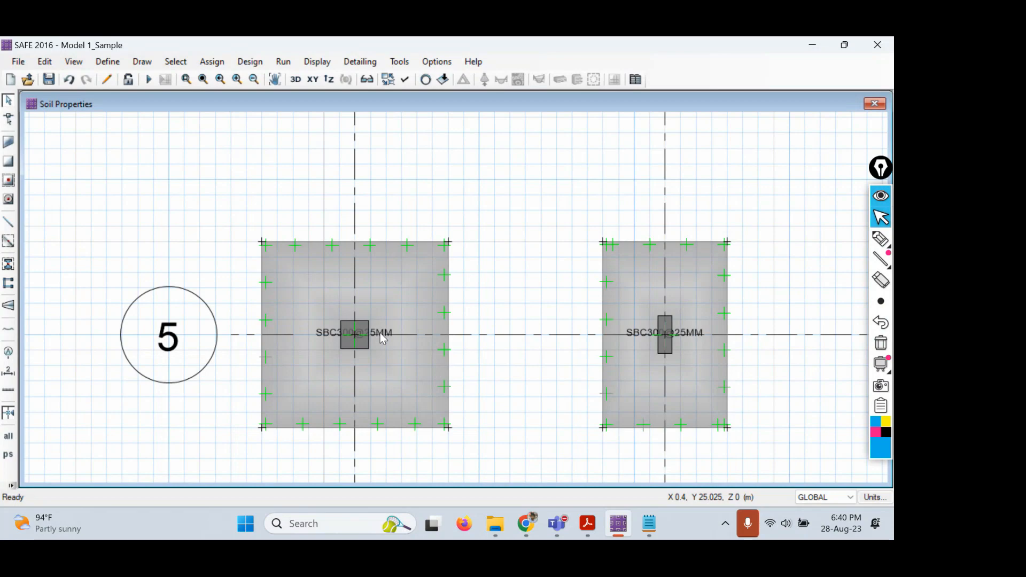
scroll(515, 298, "down", 5)
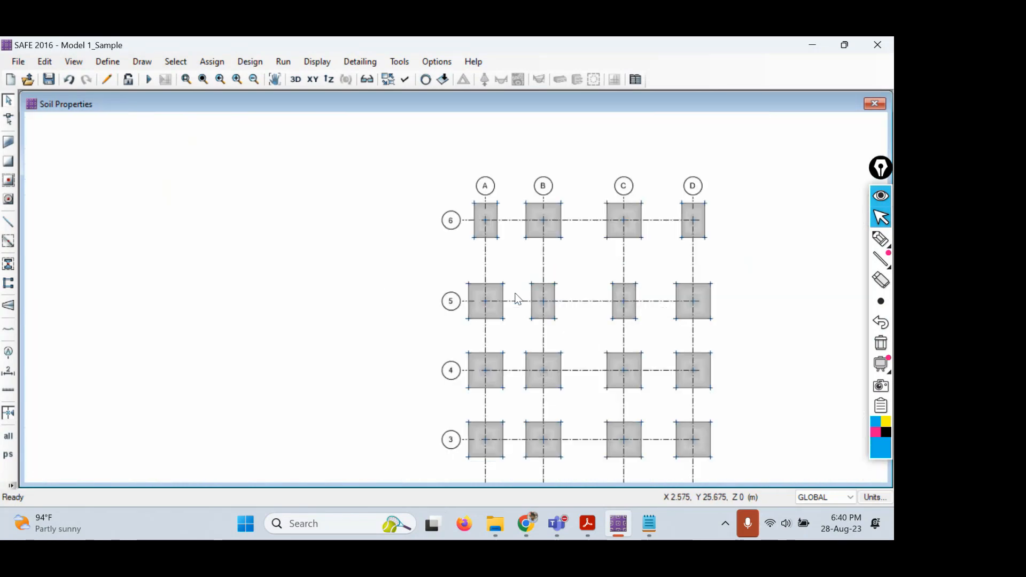
middle_click_drag(806, 294, 580, 225)
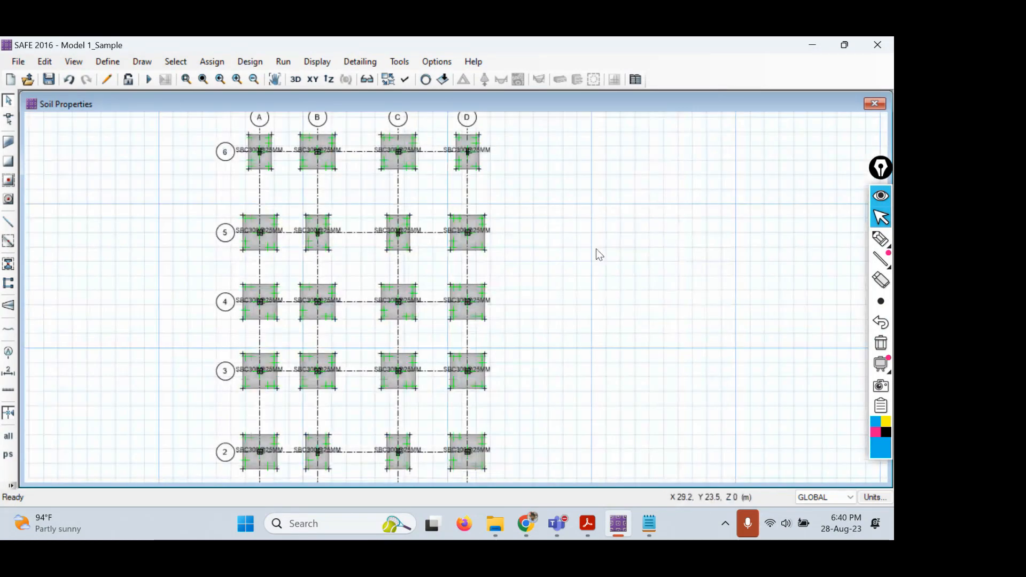
scroll(595, 249, "down", 1)
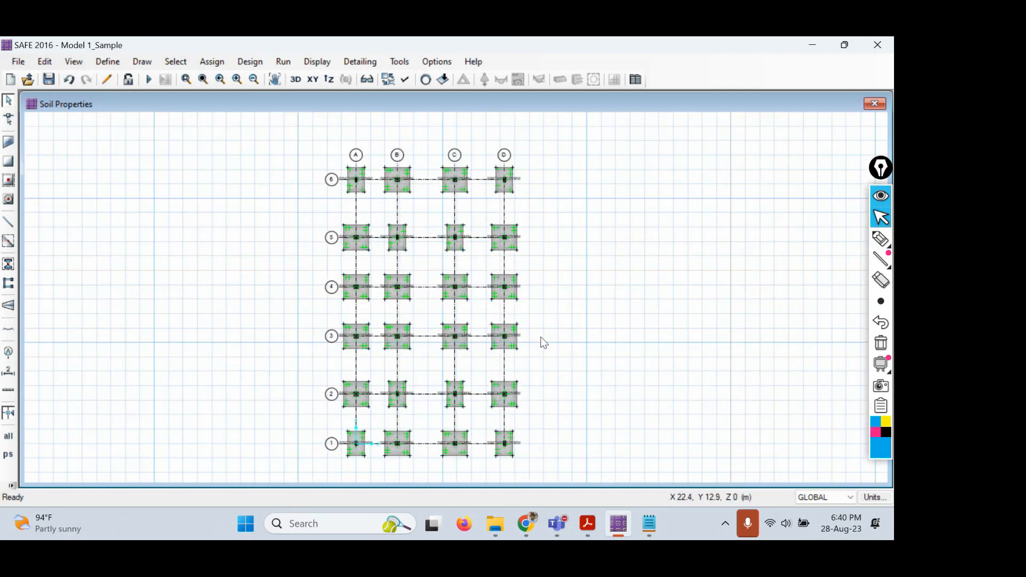
Switch to the Notepad notes on modelling foundations and highlight the listed steps from 1 to 7.2
left_click(647, 536)
scroll(286, 278, "up", 5)
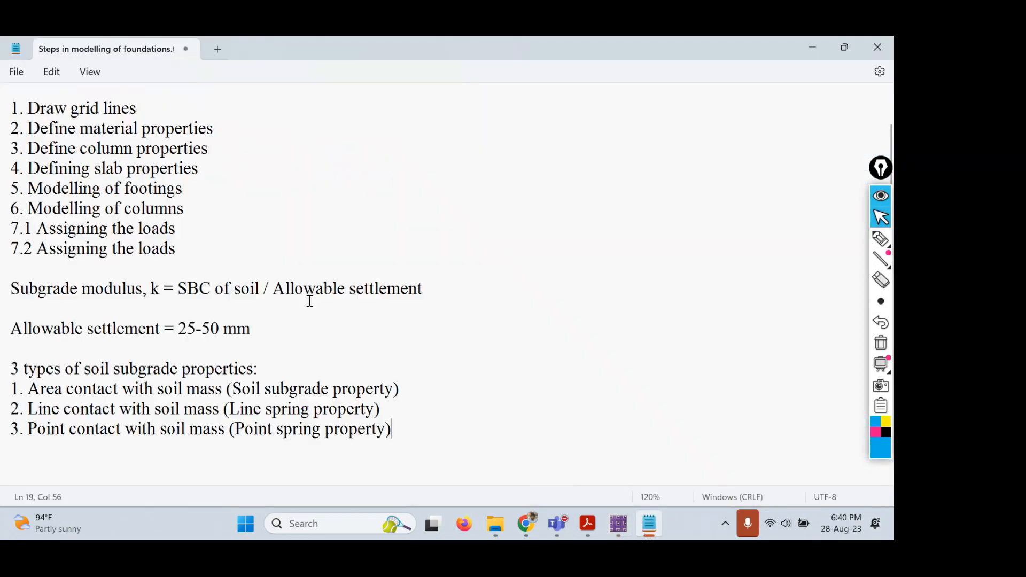
mouse_move(185, 285)
left_mouse_down()
mouse_move(7, 161)
mouse_move(2, 136)
left_mouse_up()
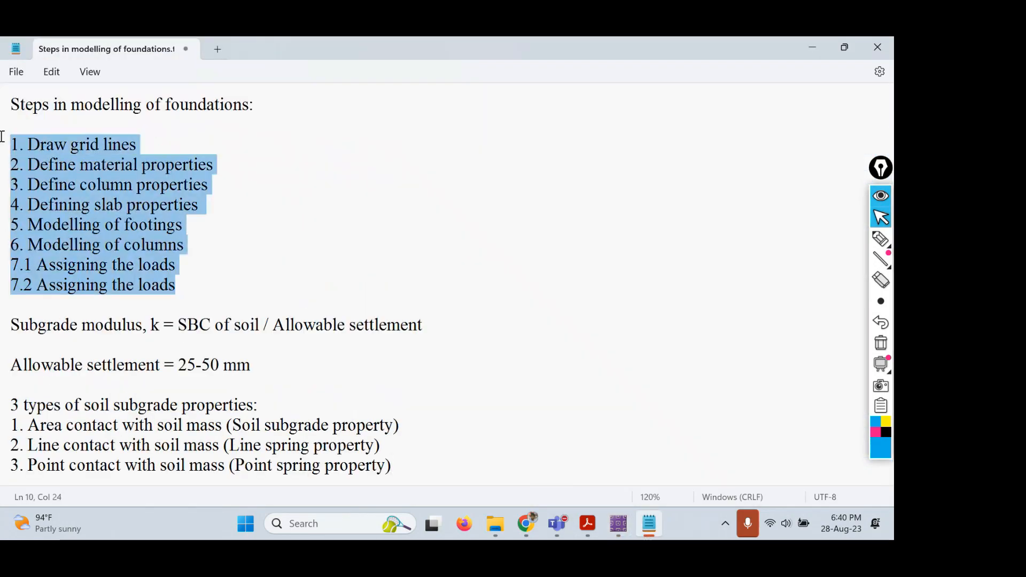
Re-highlight the modelling steps from "1. Draw grid lines" to the second "Assigning the loads" entry in the notes
left_click_drag(220, 284, 2, 140)
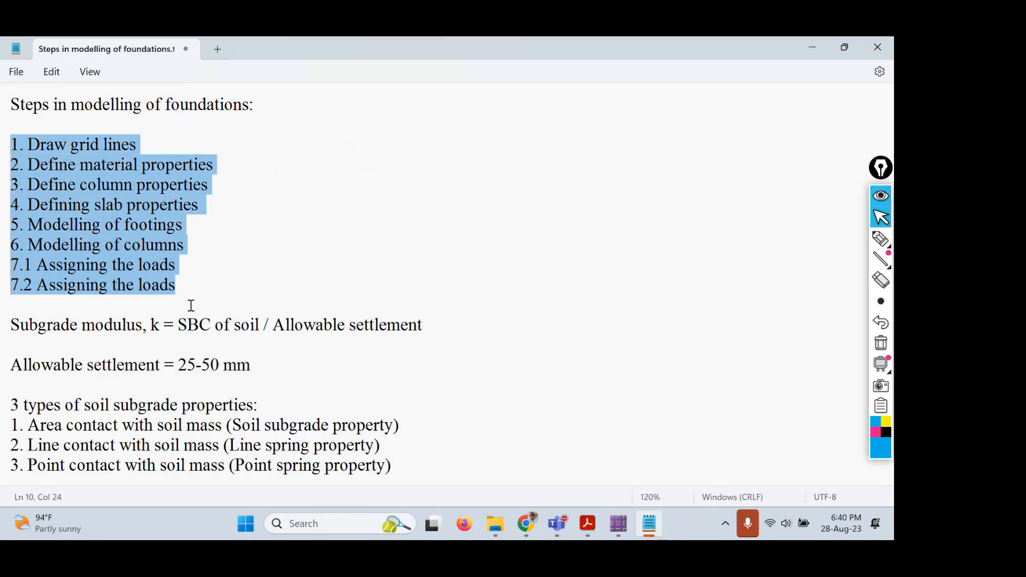
left_click(190, 282)
left_click_drag(203, 284, 1, 143)
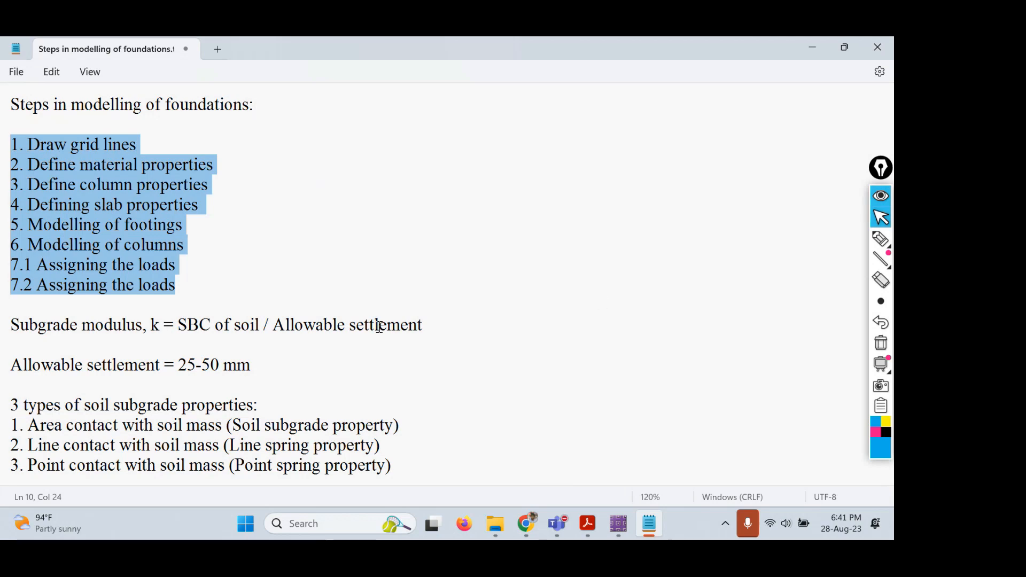
Switch to SAFE, circle the run analysis command with the blue screen pen, and run the analysis of the footing model
left_click(657, 534)
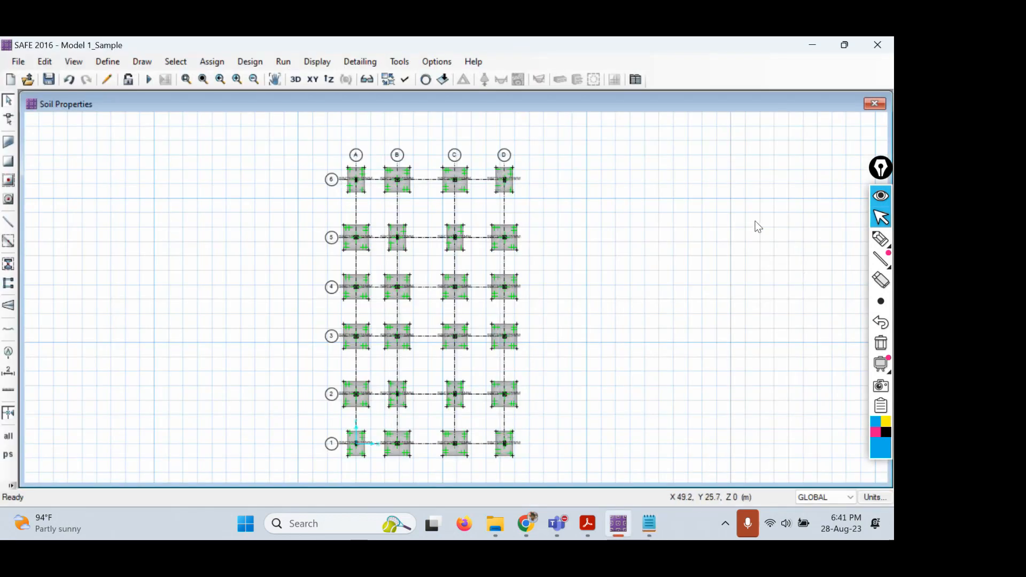
left_click(881, 239)
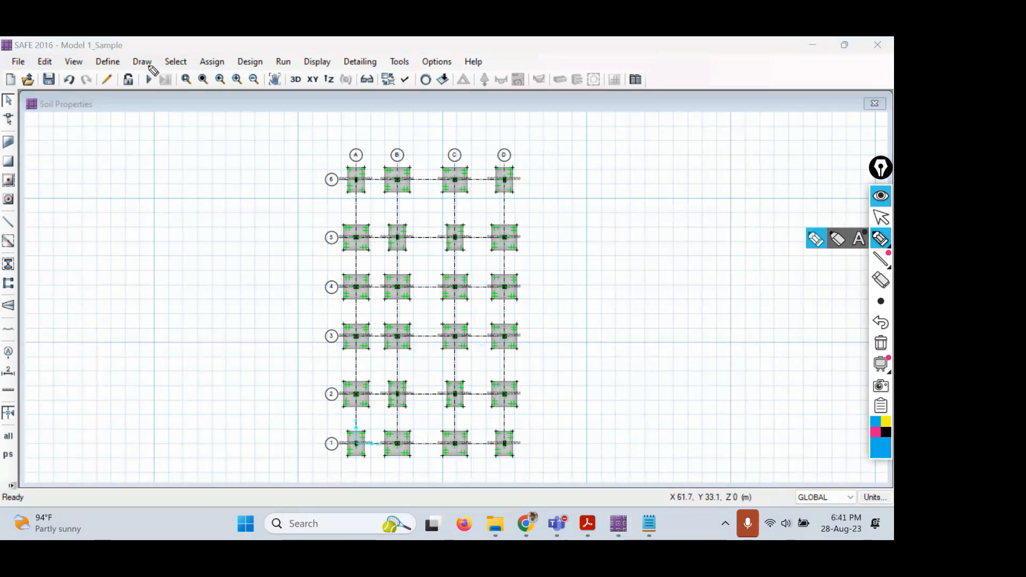
mouse_move(152, 66)
left_mouse_down()
mouse_move(142, 70)
mouse_move(146, 100)
mouse_move(162, 78)
left_mouse_up()
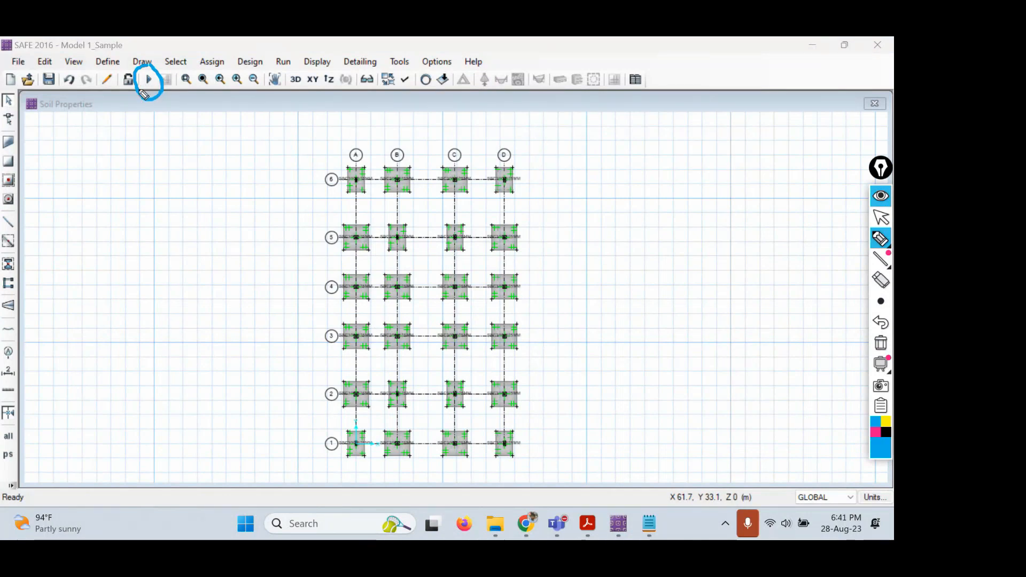
left_click(881, 219)
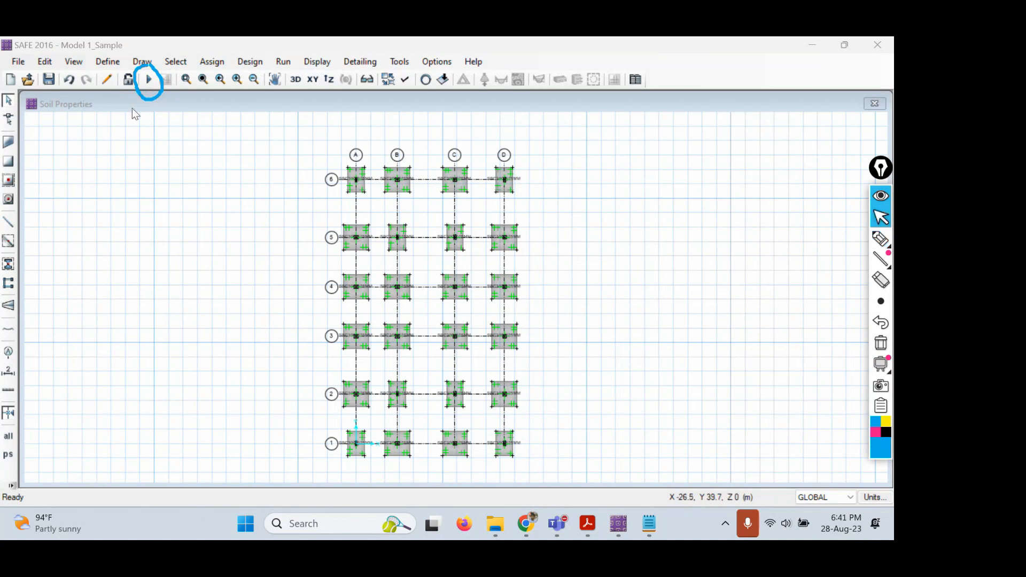
left_click(205, 92)
left_click(150, 80)
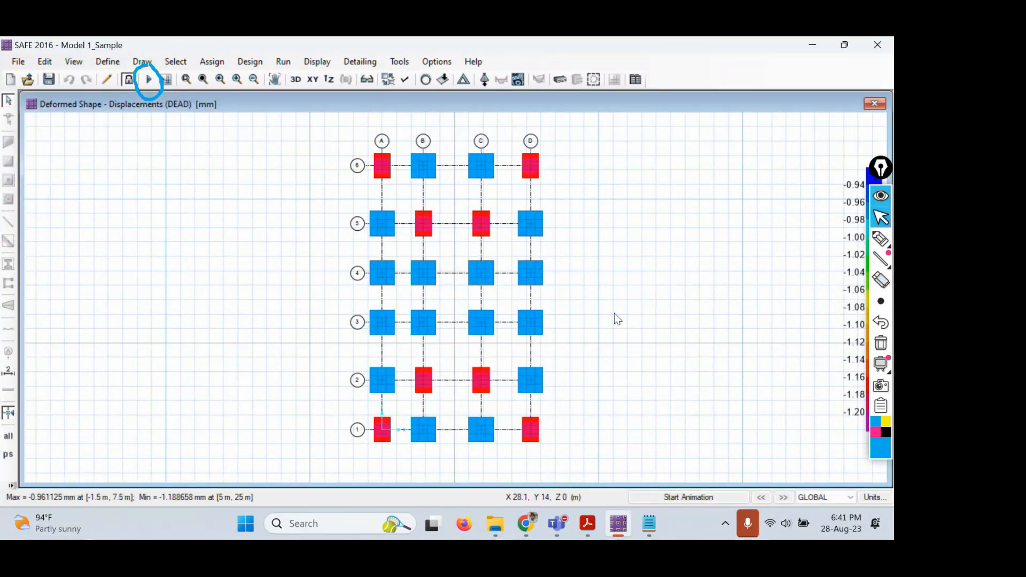
Examine the DEAD load displacement contours on the footings, close up around grid 4 and across the whole plan
mouse_move(506, 231)
mouse_move(386, 259)
scroll(387, 273, "up", 6)
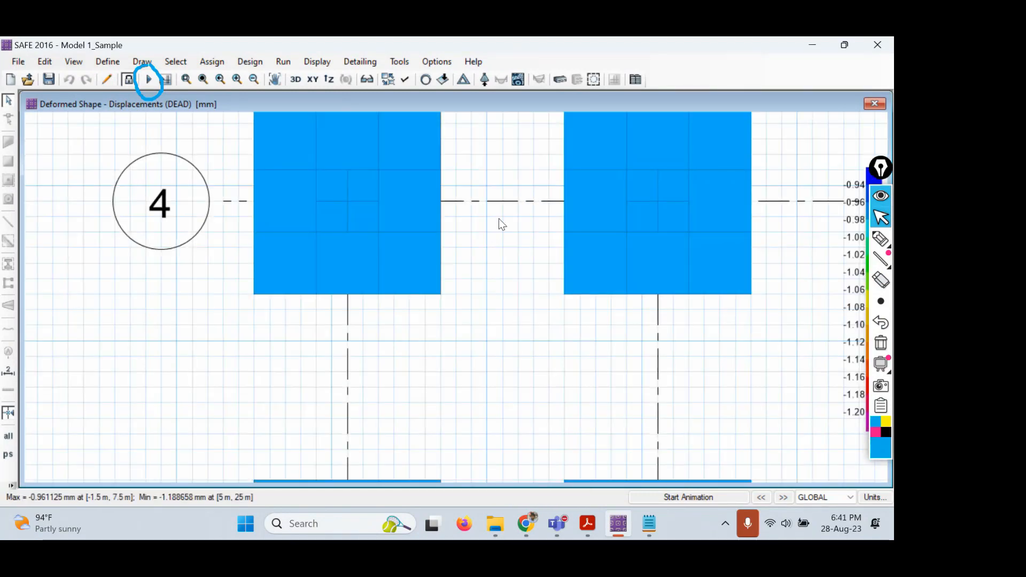
middle_click_drag(499, 219, 479, 355)
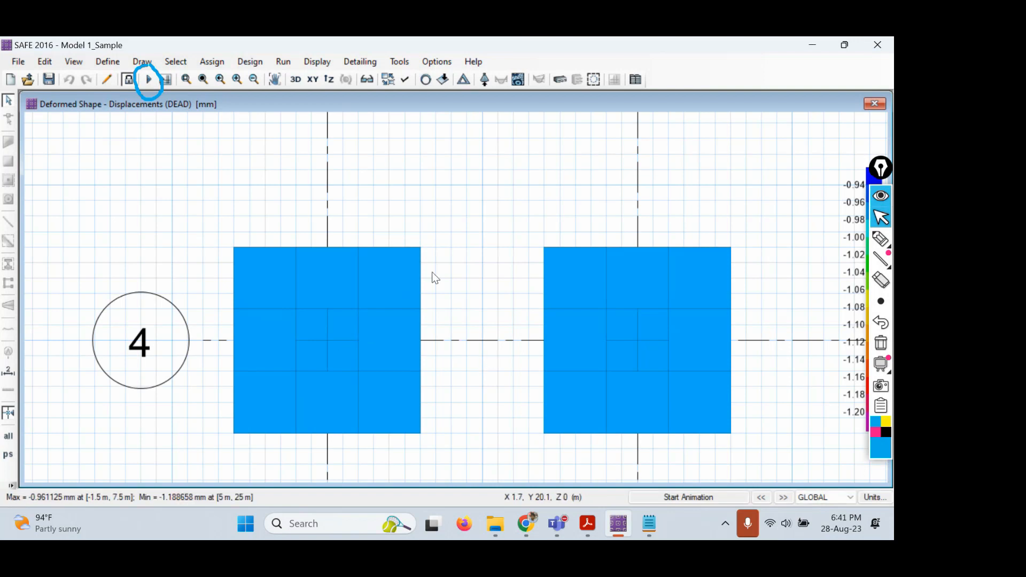
scroll(432, 277, "down", 4)
scroll(433, 273, "down", 2)
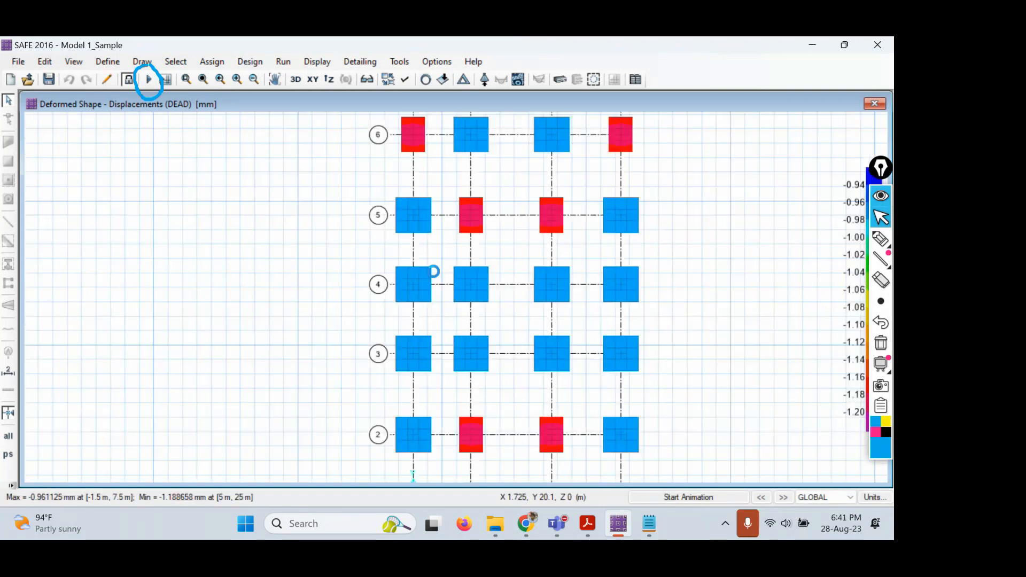
scroll(435, 271, "down", 2)
scroll(447, 268, "up", 2)
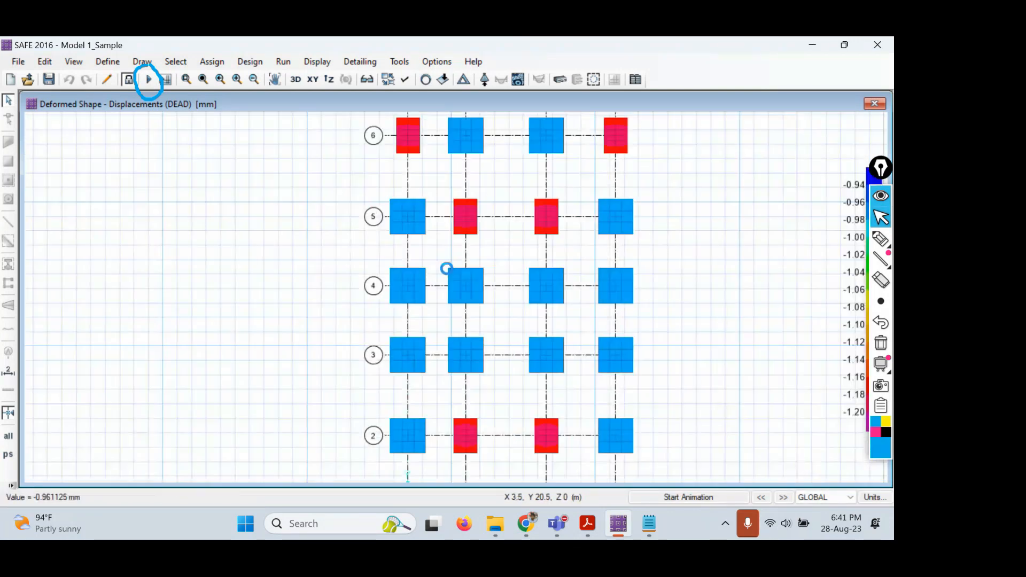
Look through the available result displays and detailing options, and check the column and footing data in Sample Project.pdf
left_click(317, 62)
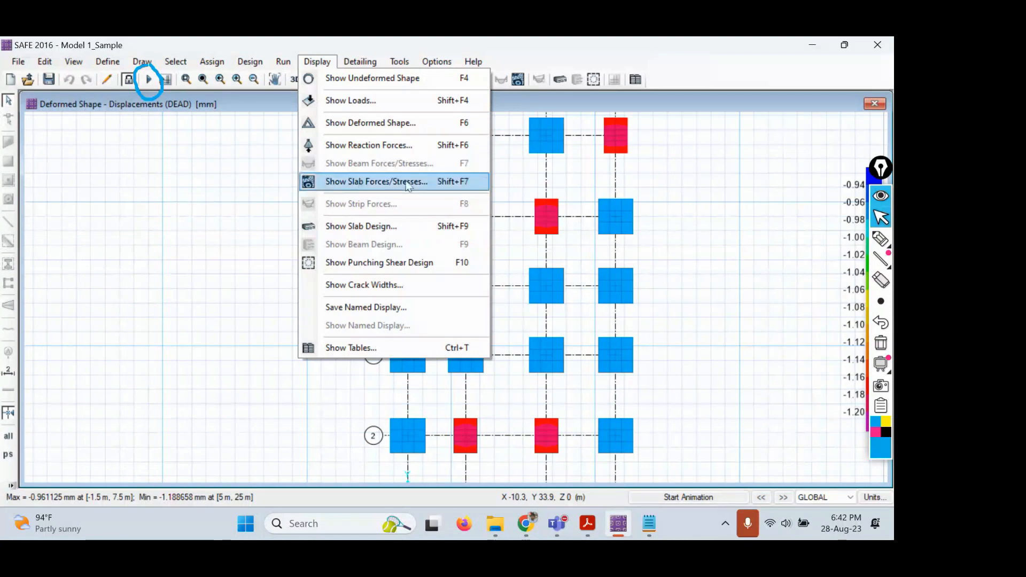
mouse_move(360, 62)
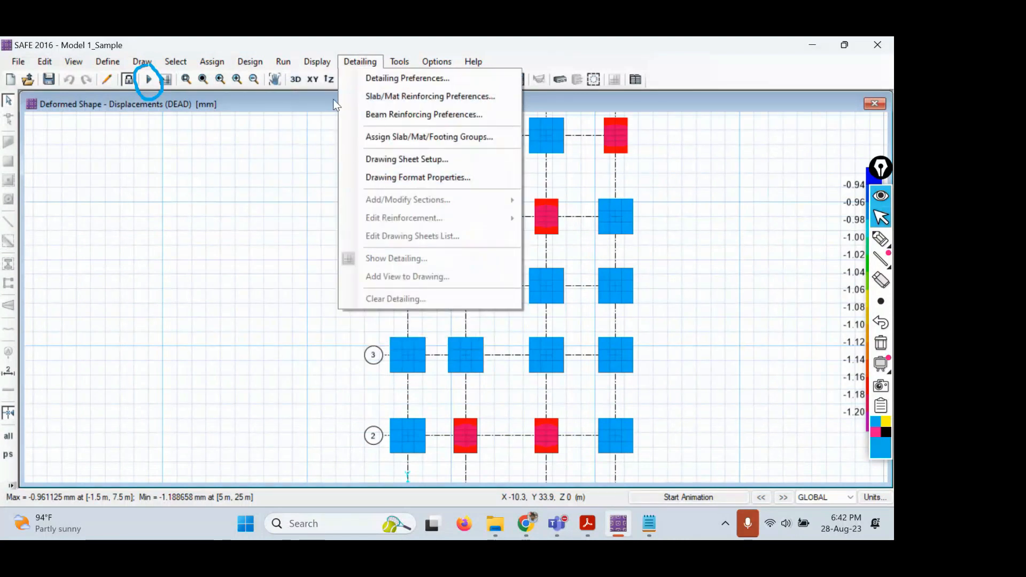
mouse_move(317, 61)
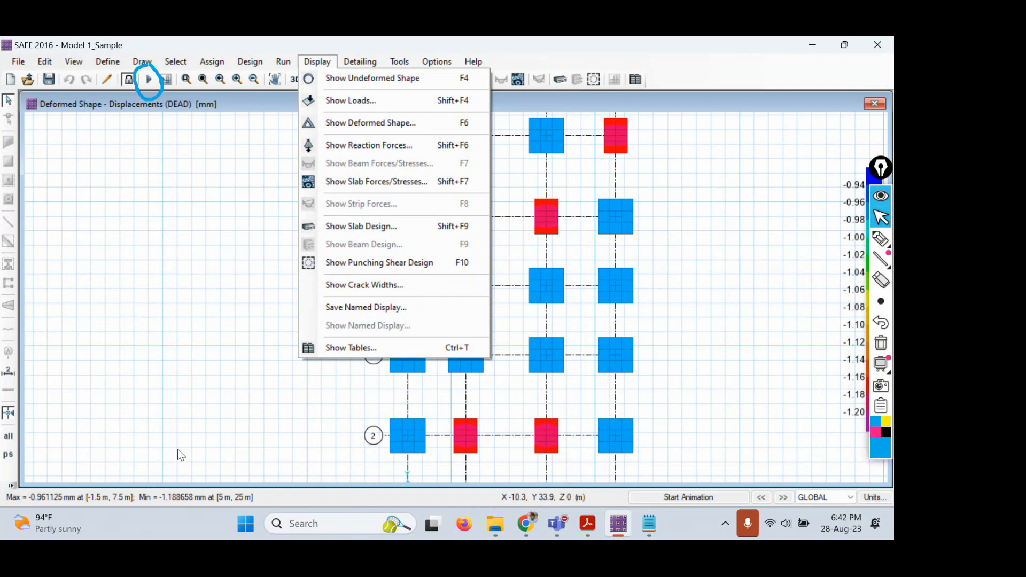
left_click(587, 524)
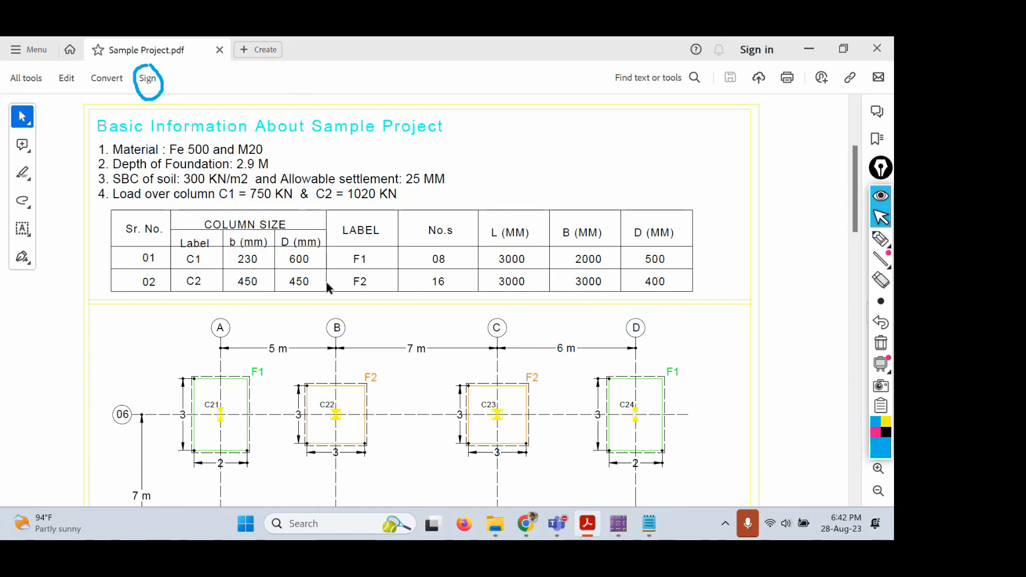
left_click(588, 526)
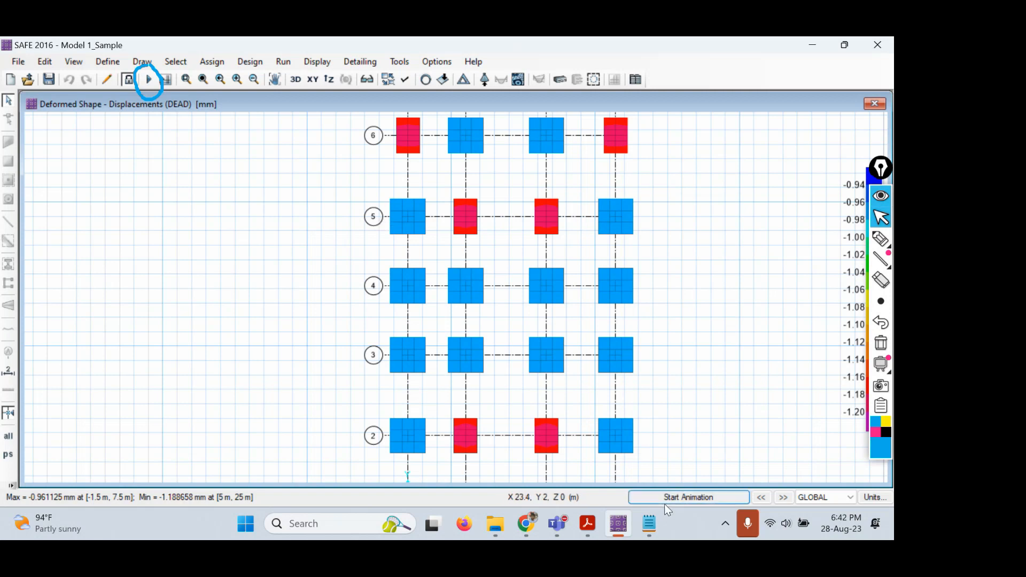
Switch to the Notepad notes, add the line "Modelling and Analysis of Square Footing" below the soil subgrade list, and highlight "Modelling" and "Analysis"
left_click(660, 535)
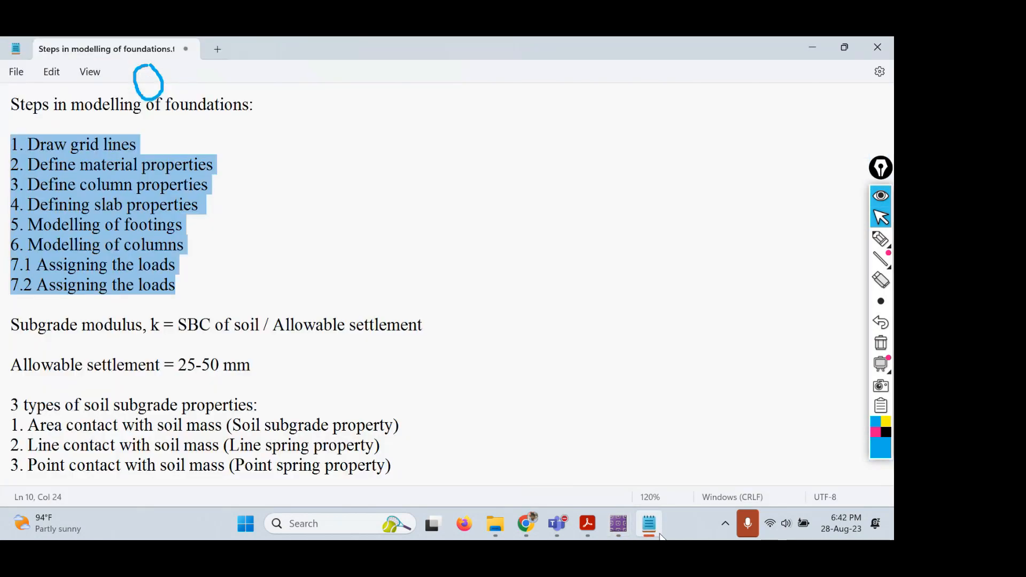
scroll(647, 454, "down", 6)
left_click(188, 210)
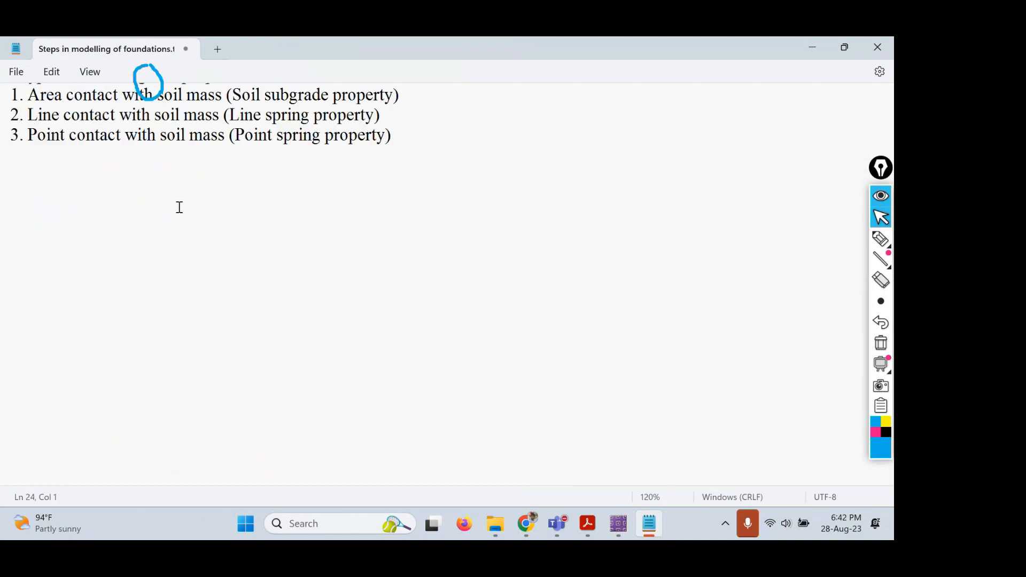
type("Modelling and A")
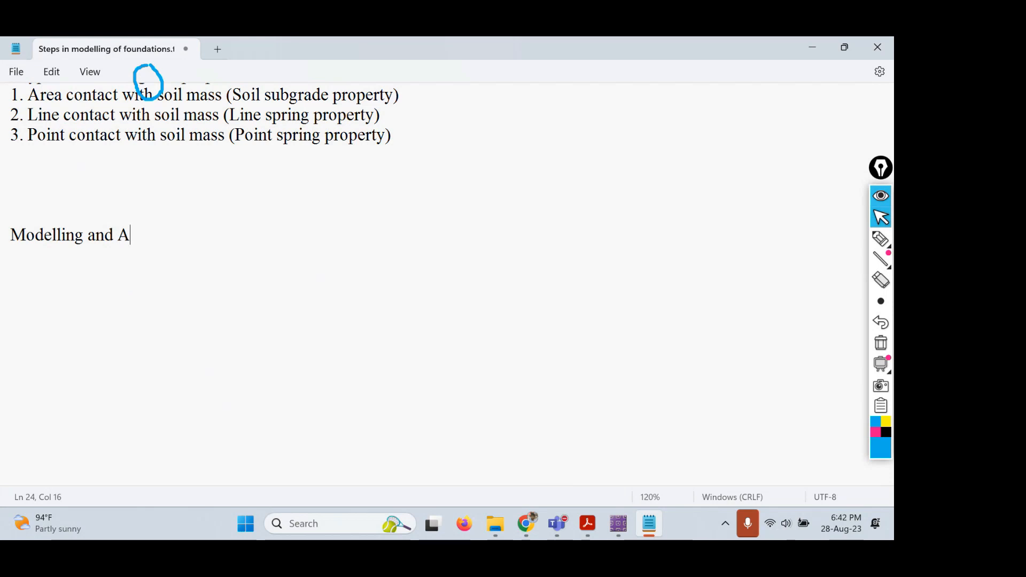
type("nalysis of Squ")
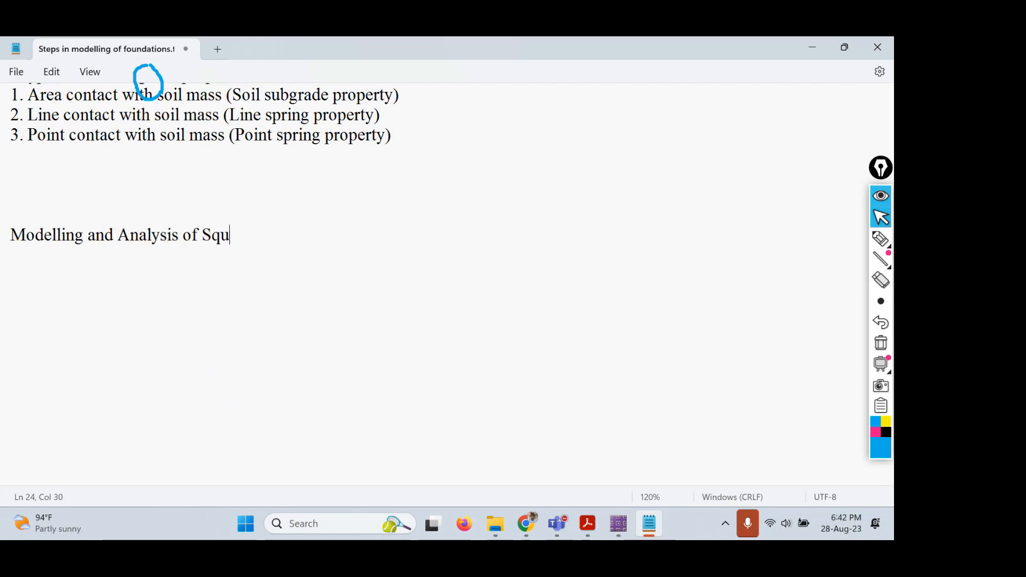
type("are Footing")
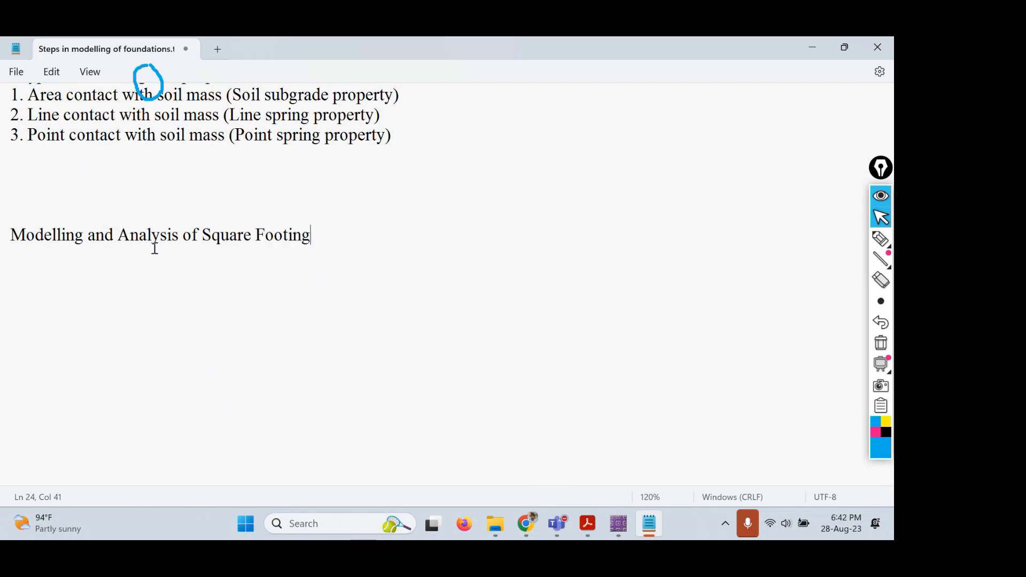
double_click(86, 235)
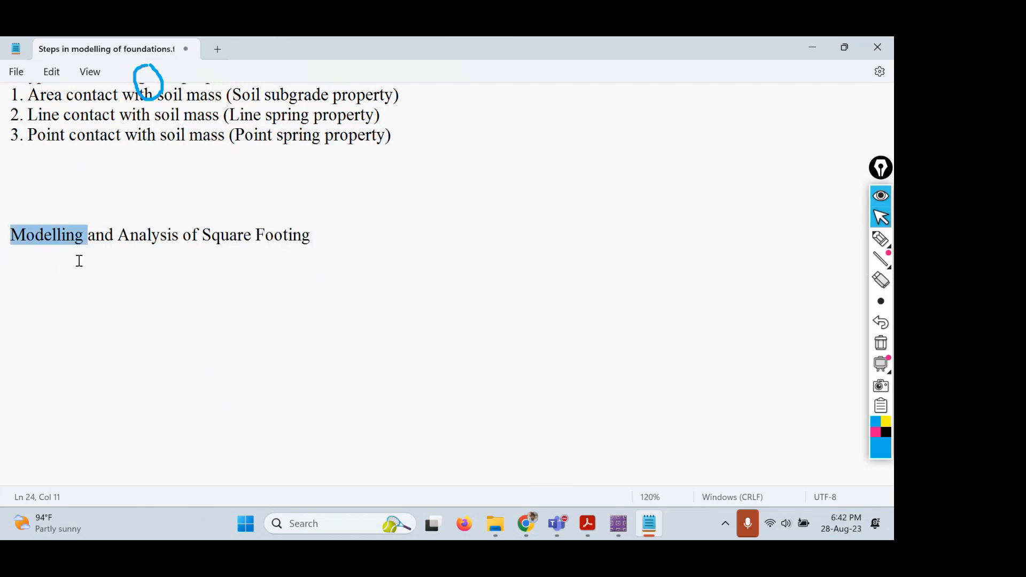
left_click_drag(114, 238, 184, 237)
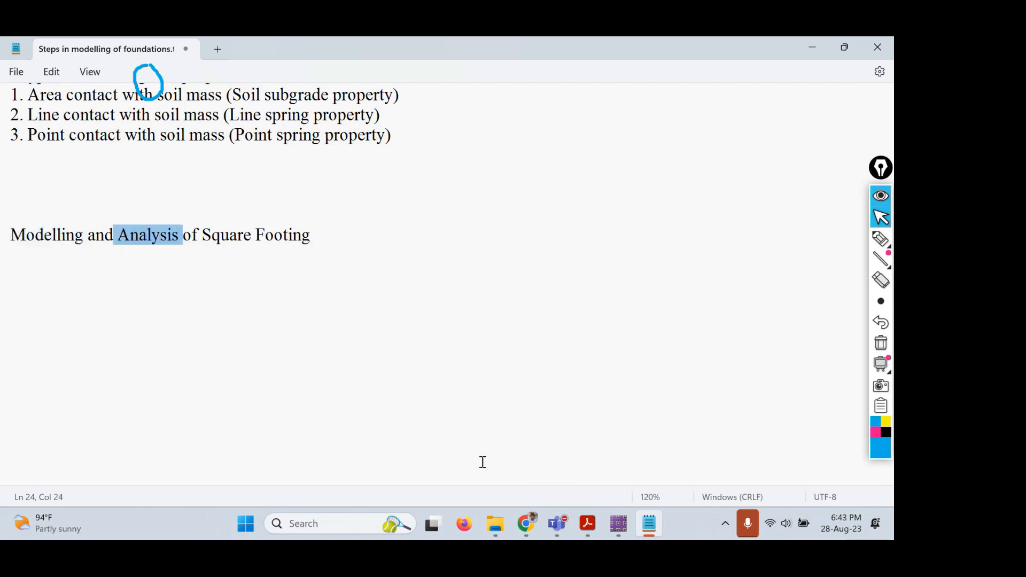
Open "02. Design of Isolated Square Footing_CSI SAFE_CIVIL Edu.pdf" from the dAILY nOTES folder in File Explorer
left_click(495, 524)
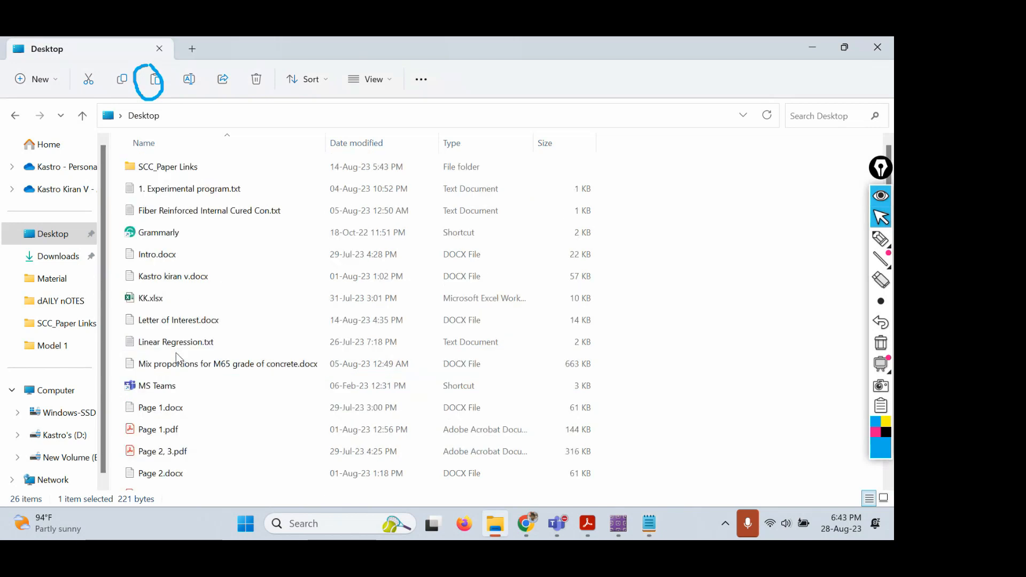
left_click(59, 303)
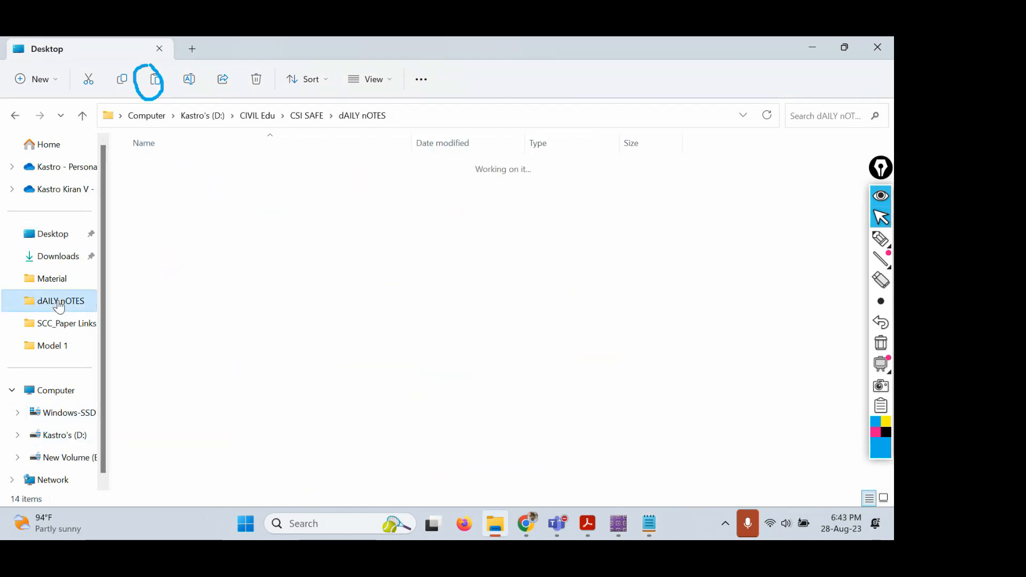
left_click(259, 173)
left_click(245, 193)
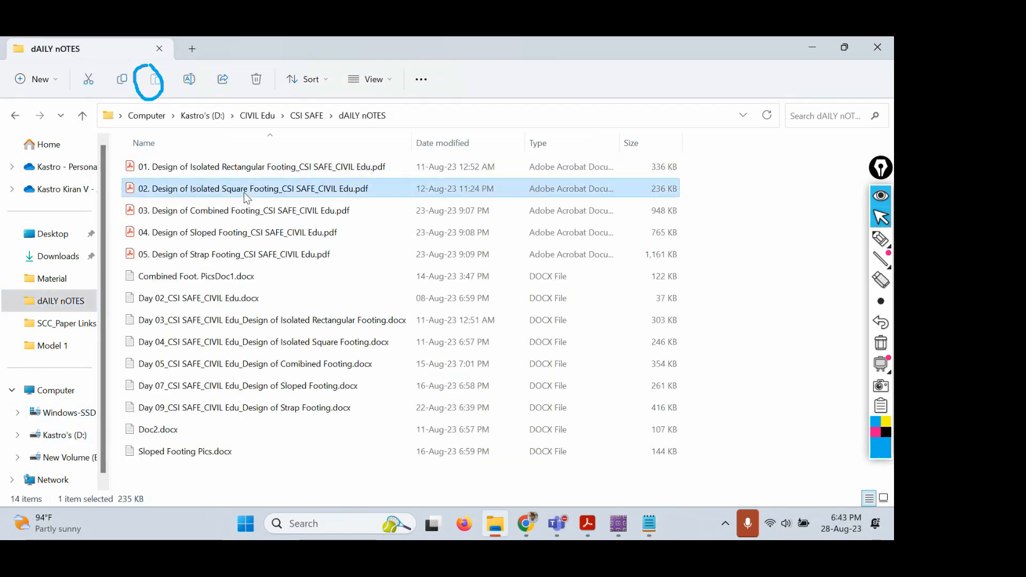
double_click(245, 193)
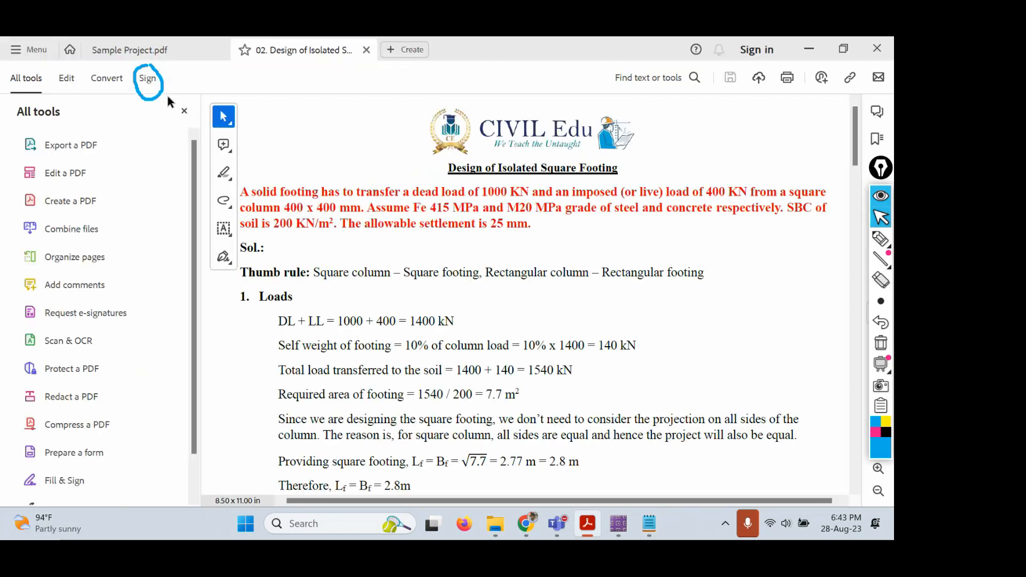
Enlarge the square footing design document to 130% and read it through to section 4.2, Check for two way shear
left_click(185, 111)
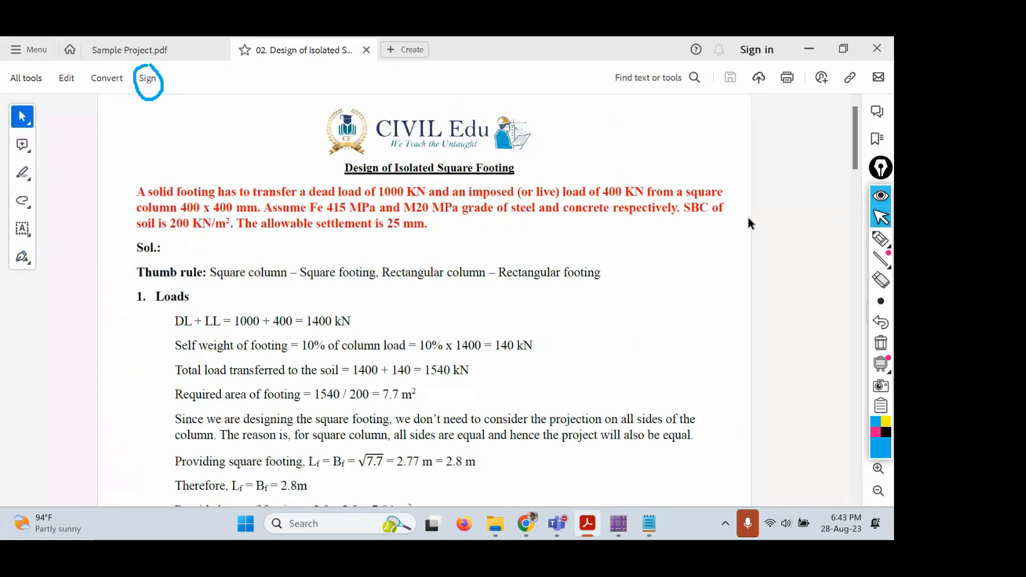
scroll(747, 247, "up", 3, "ctrl")
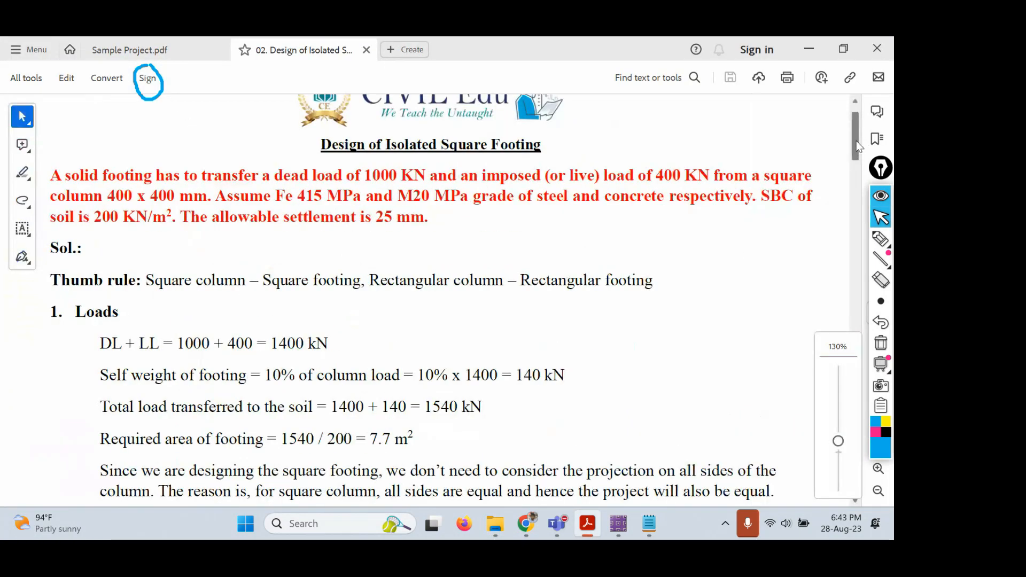
left_click_drag(856, 140, 854, 398)
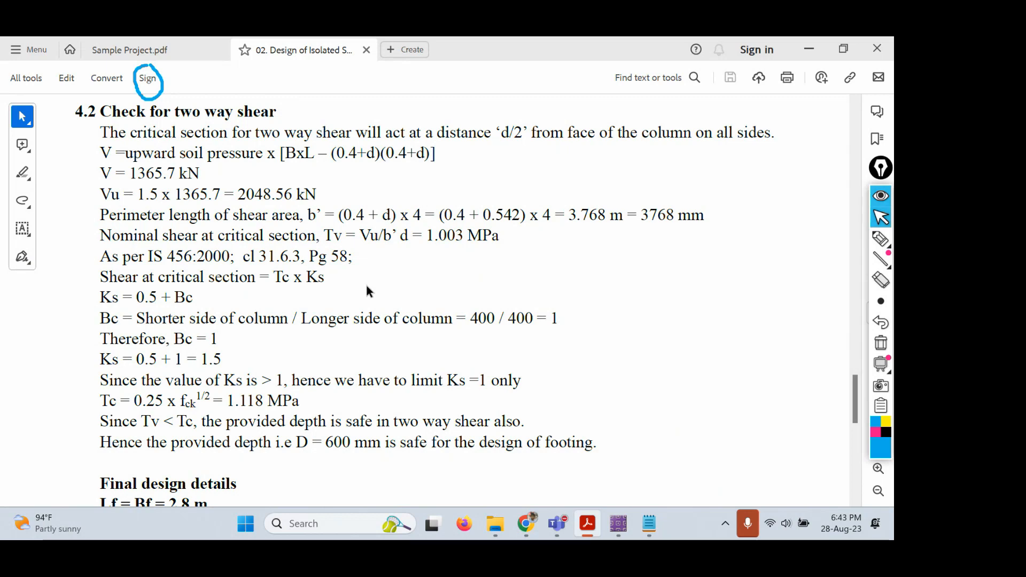
Switch to File Explorer and open the Material folder inside the CSI SAFE folder
left_click(496, 524)
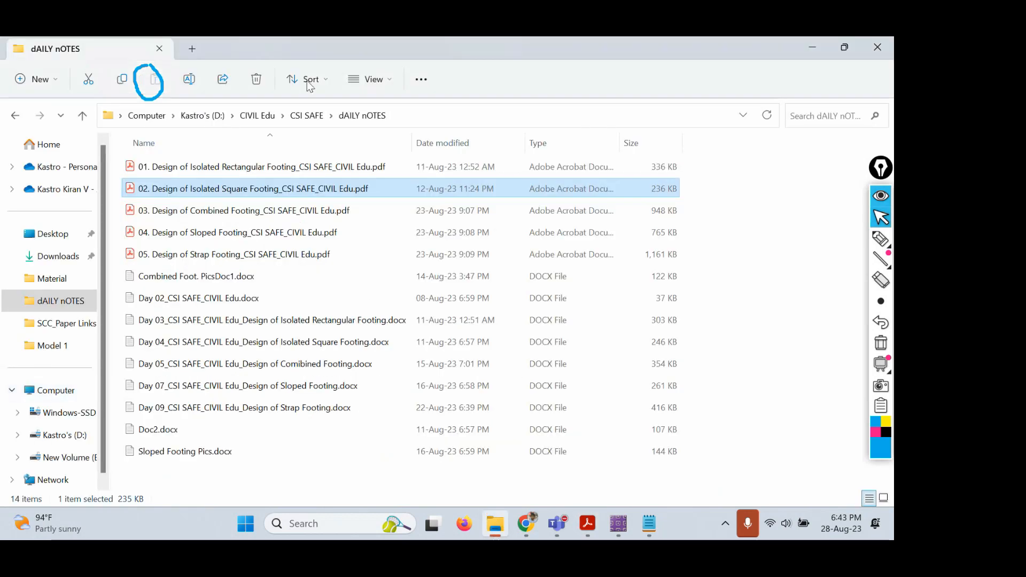
left_click(309, 116)
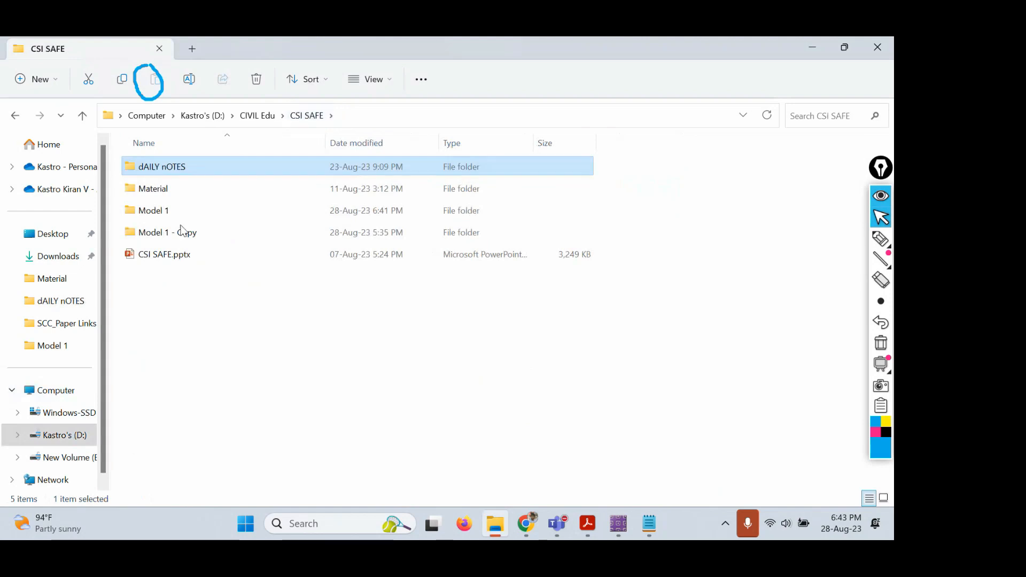
double_click(175, 192)
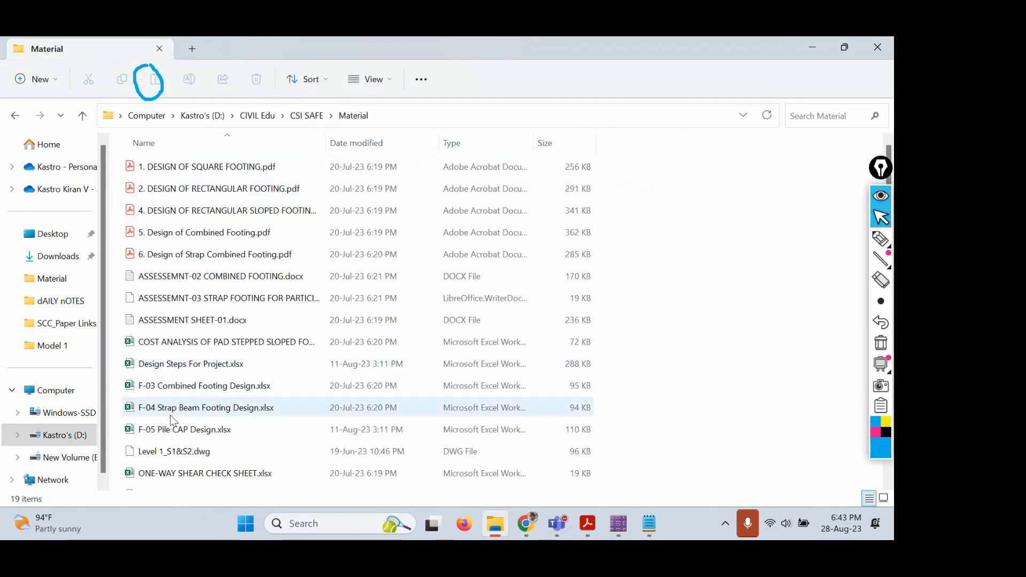
Look through the Material files, including the combined footing, strap beam footing and pile cap design spreadsheets, and return to the SAFE model
left_click(182, 390)
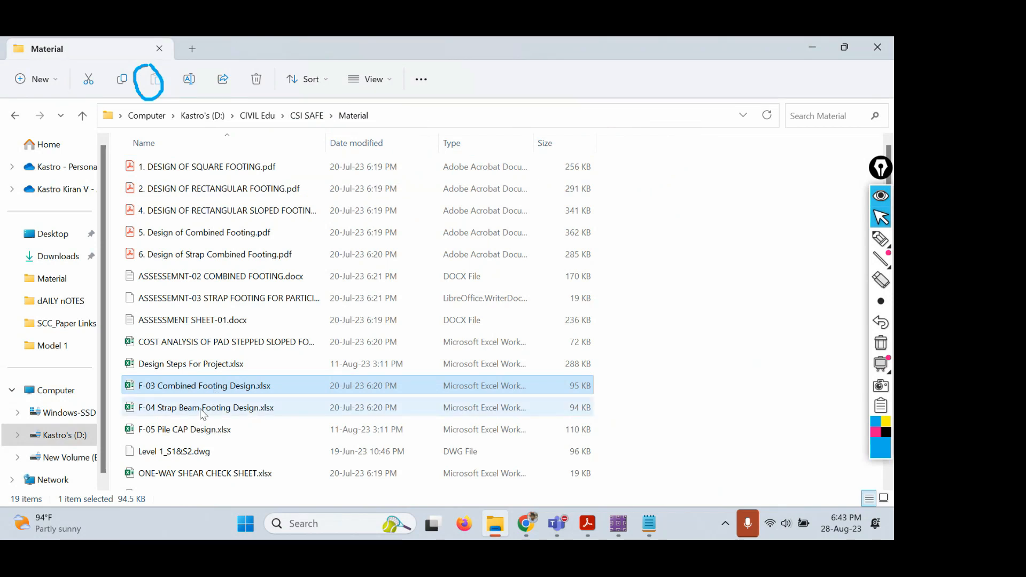
left_click(202, 412)
scroll(209, 359, "down", 2)
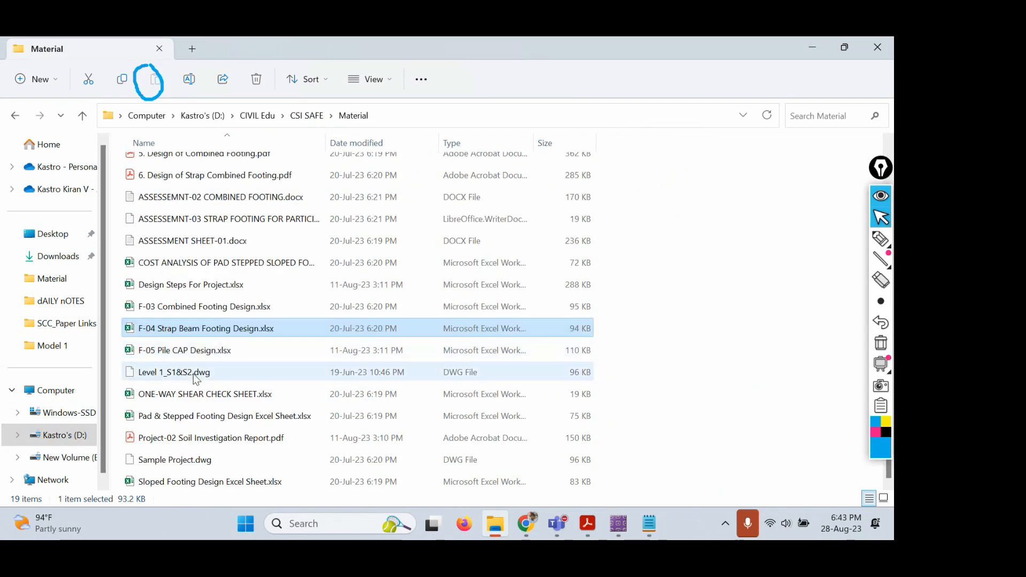
left_click(188, 351)
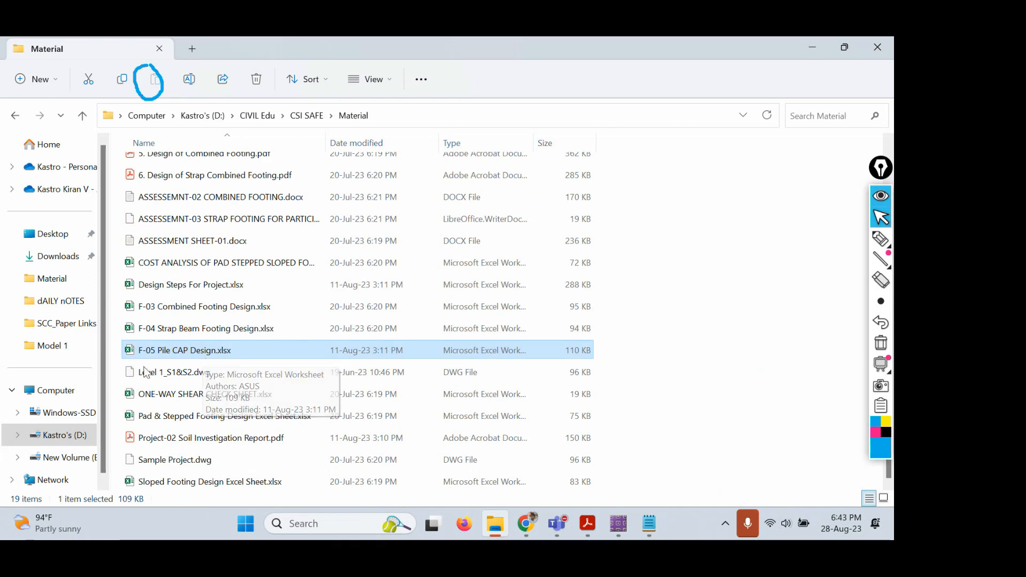
scroll(185, 383, "up", 1)
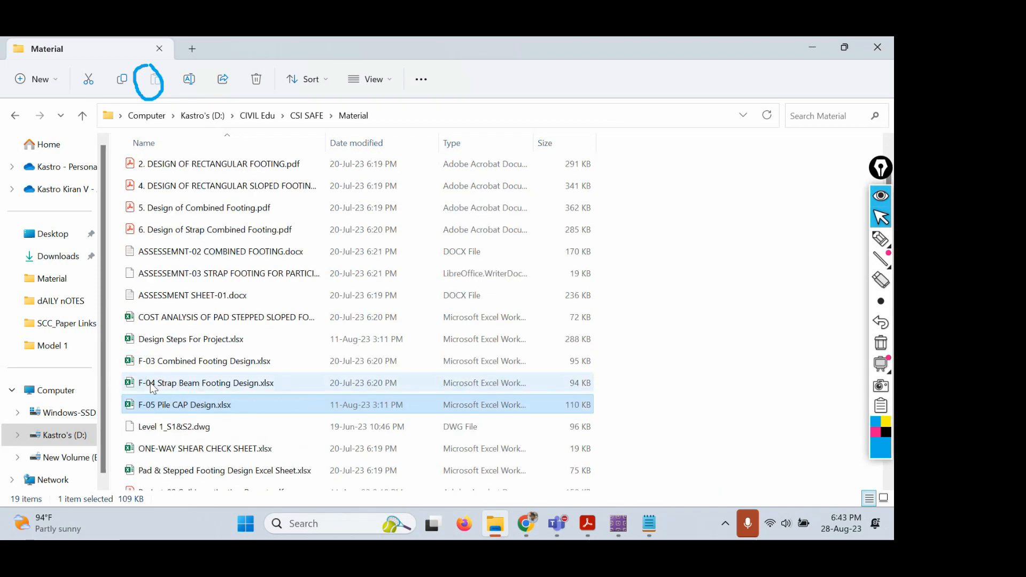
scroll(187, 382, "down", 1)
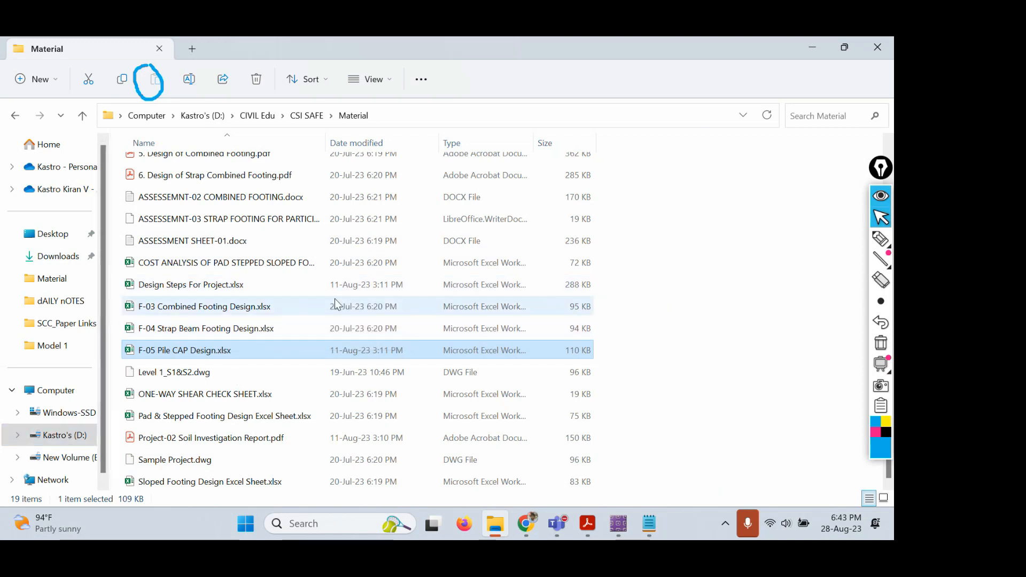
scroll(299, 316, "up", 2)
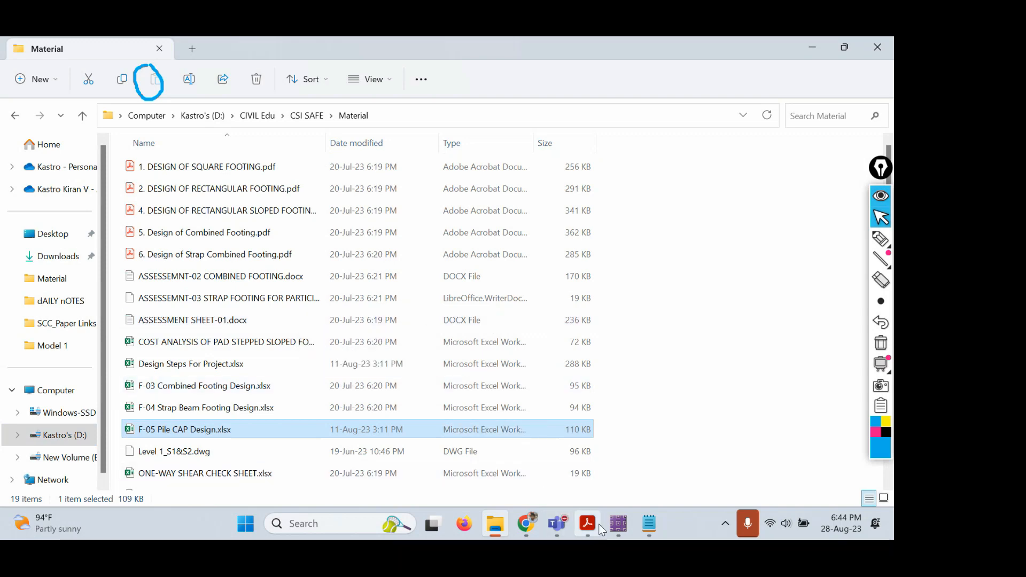
left_click(615, 526)
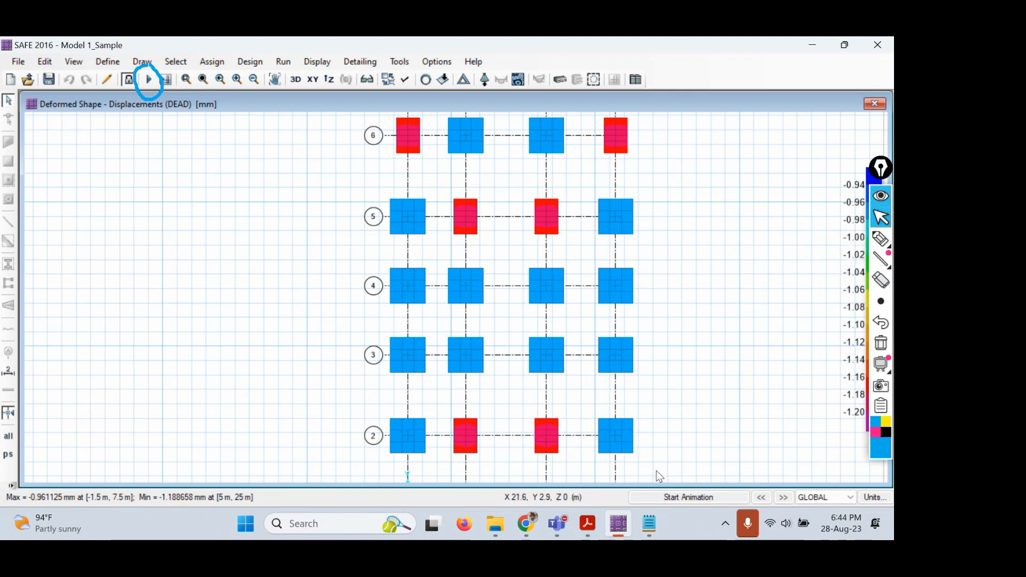
left_click(682, 409)
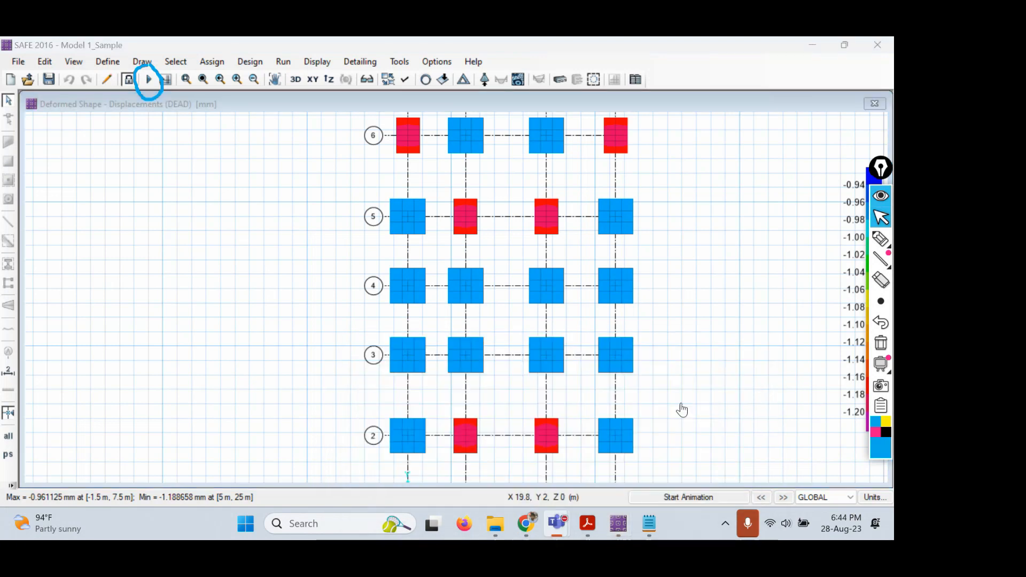